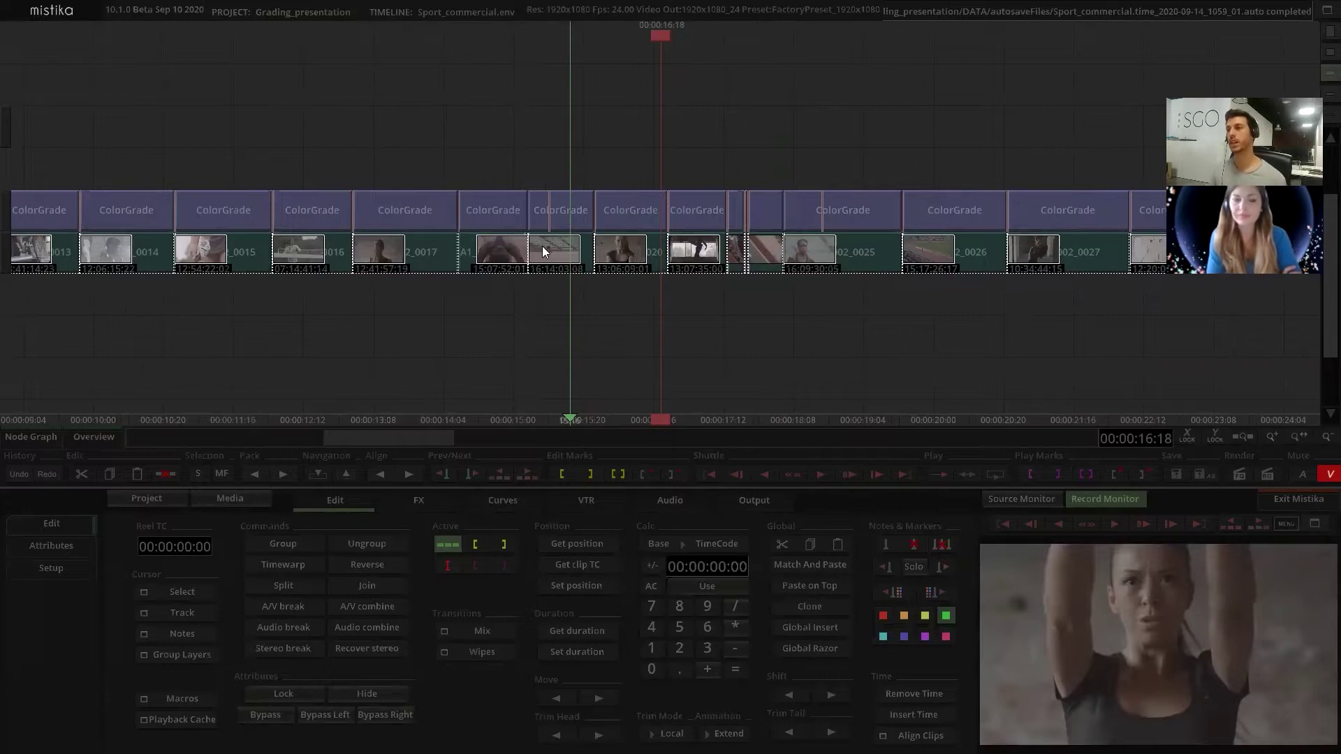
# - Open the ColorGrade effect over clip 0020 and look through its Primary, Bands, Fixed and Curves controls
pyautogui.doubleClick(623, 218)
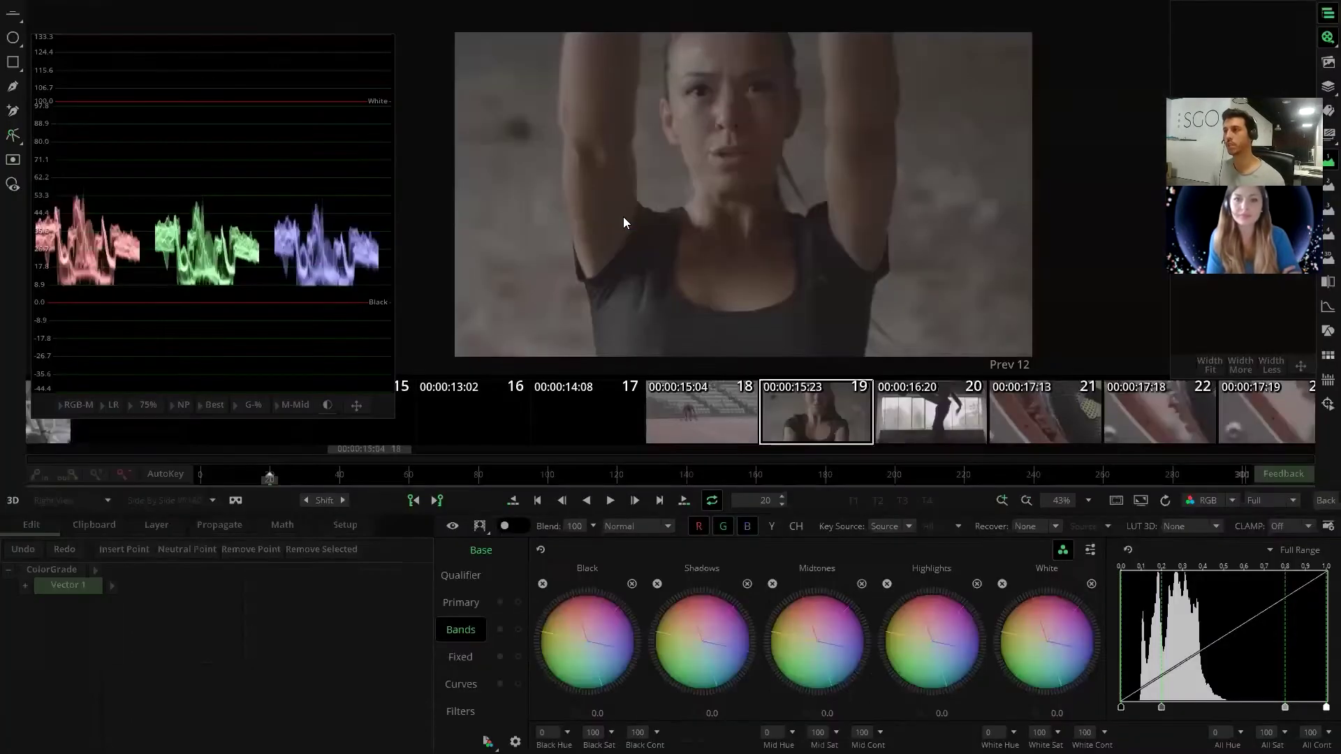
pyautogui.click(451, 605)
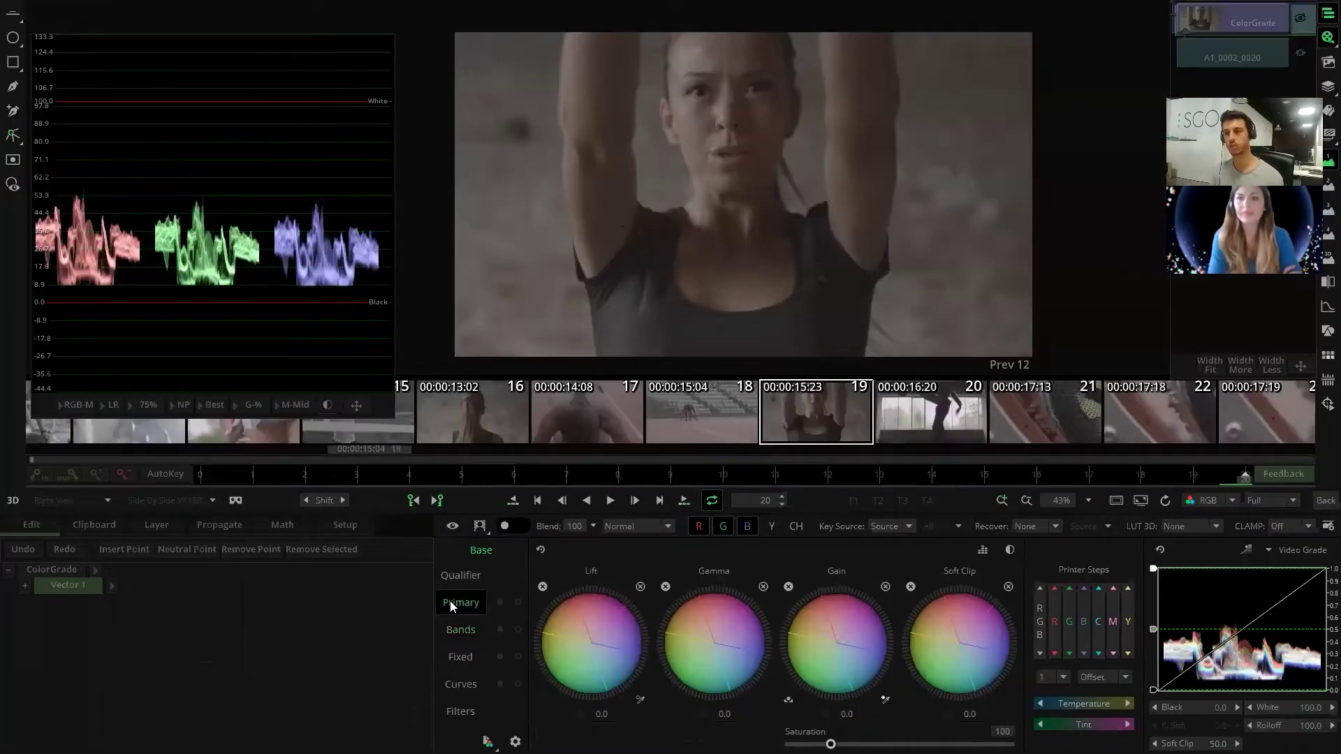
pyautogui.click(455, 631)
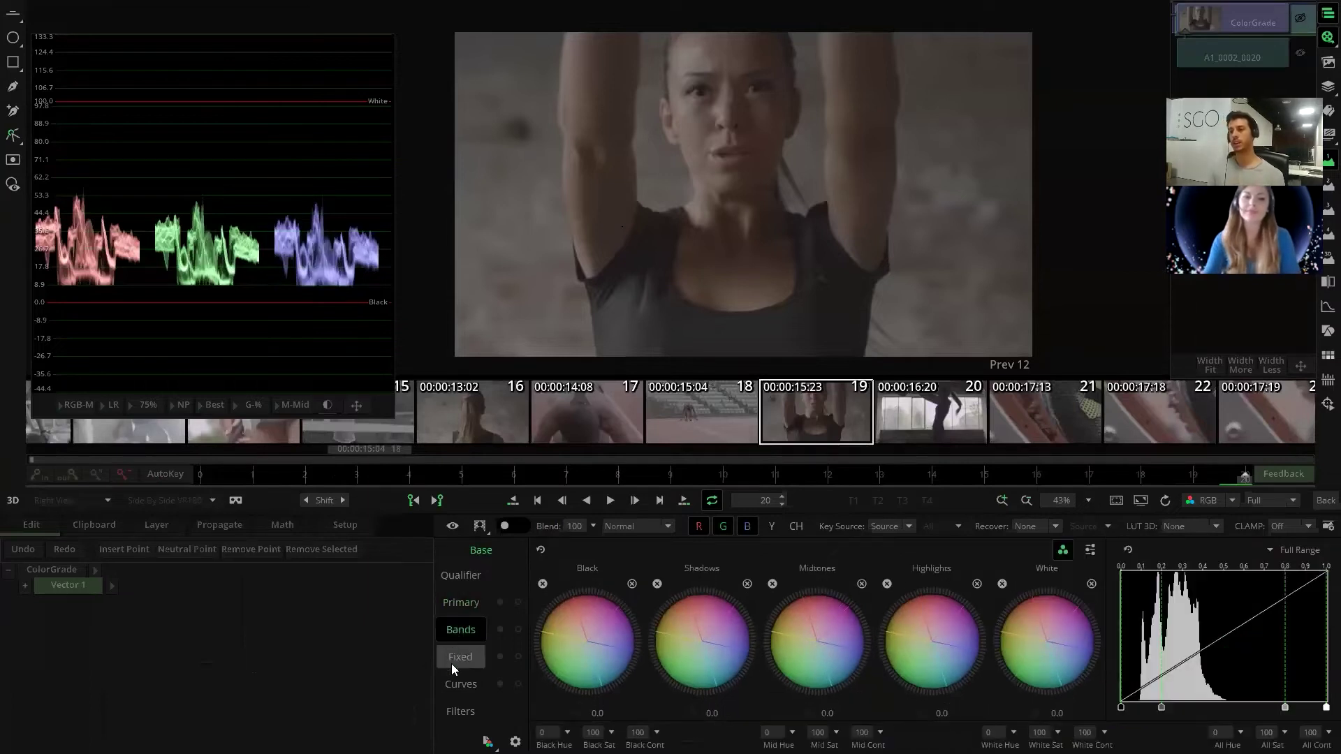
pyautogui.click(451, 663)
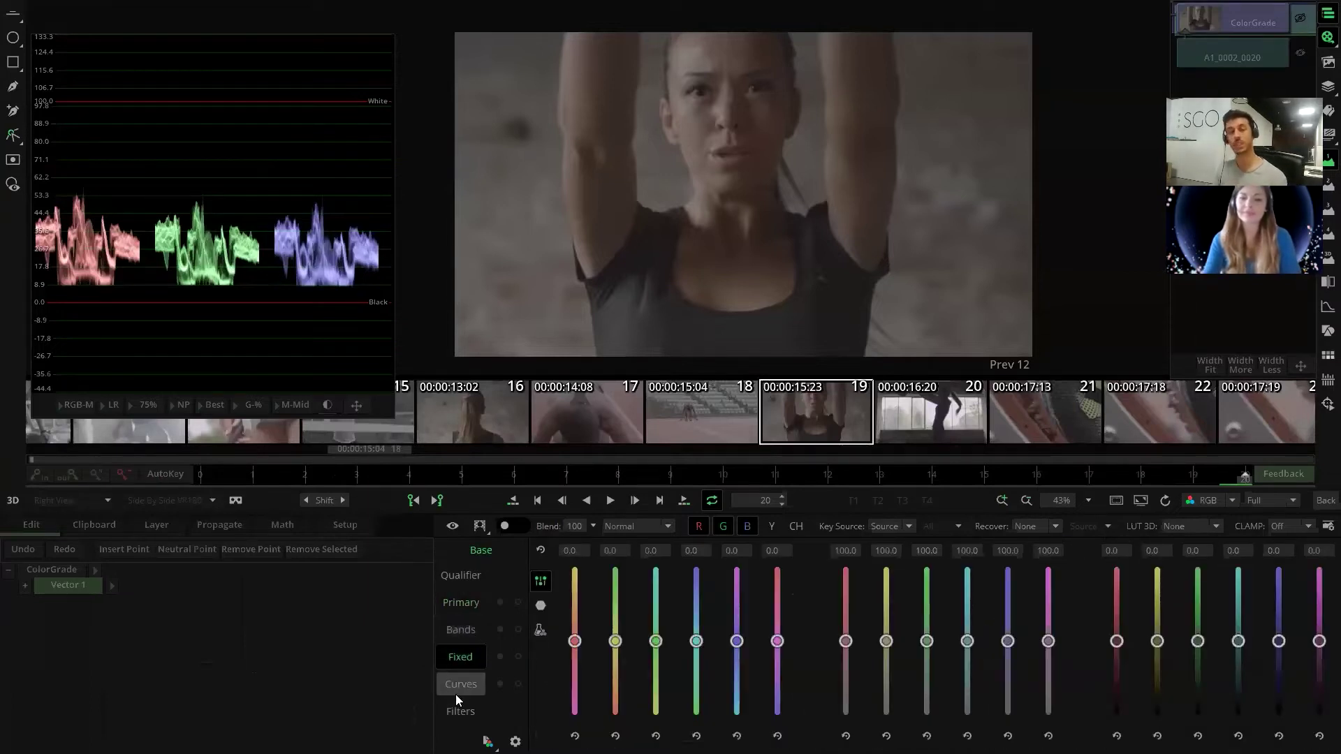
pyautogui.click(455, 691)
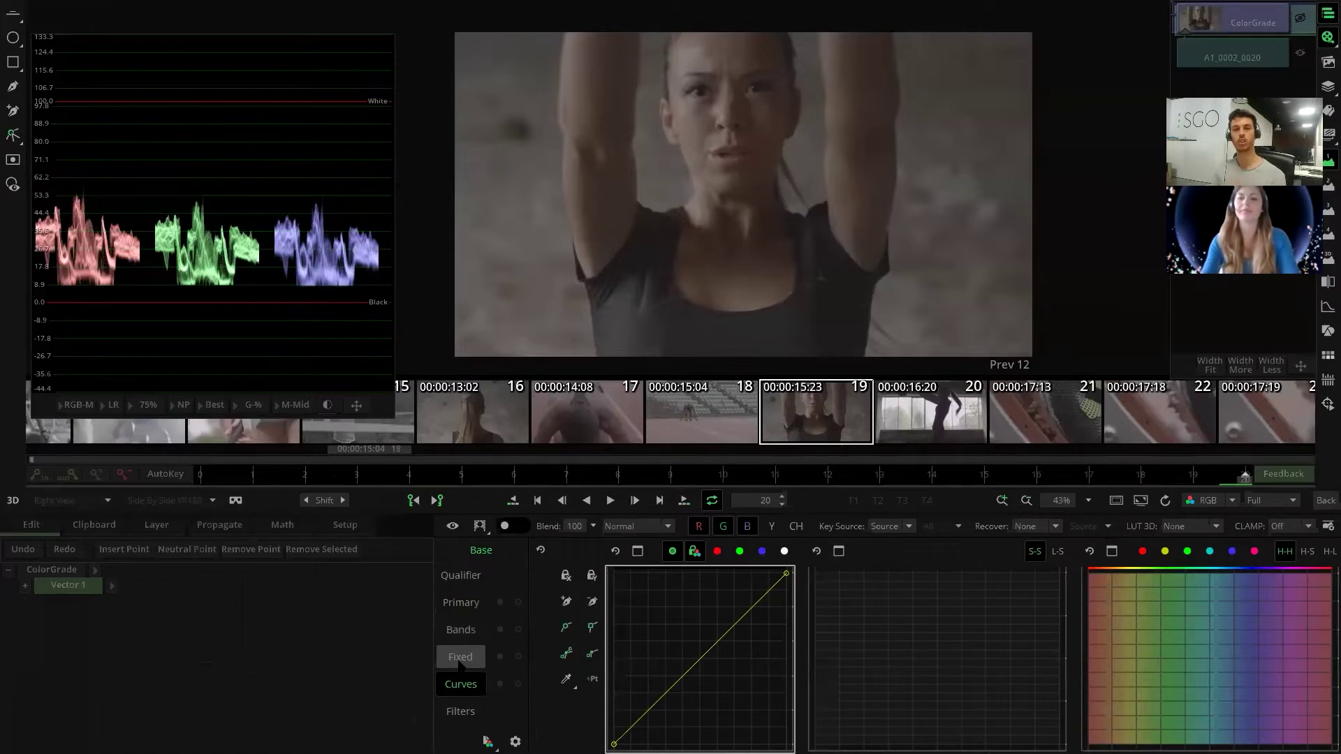
pyautogui.click(459, 662)
pyautogui.click(460, 631)
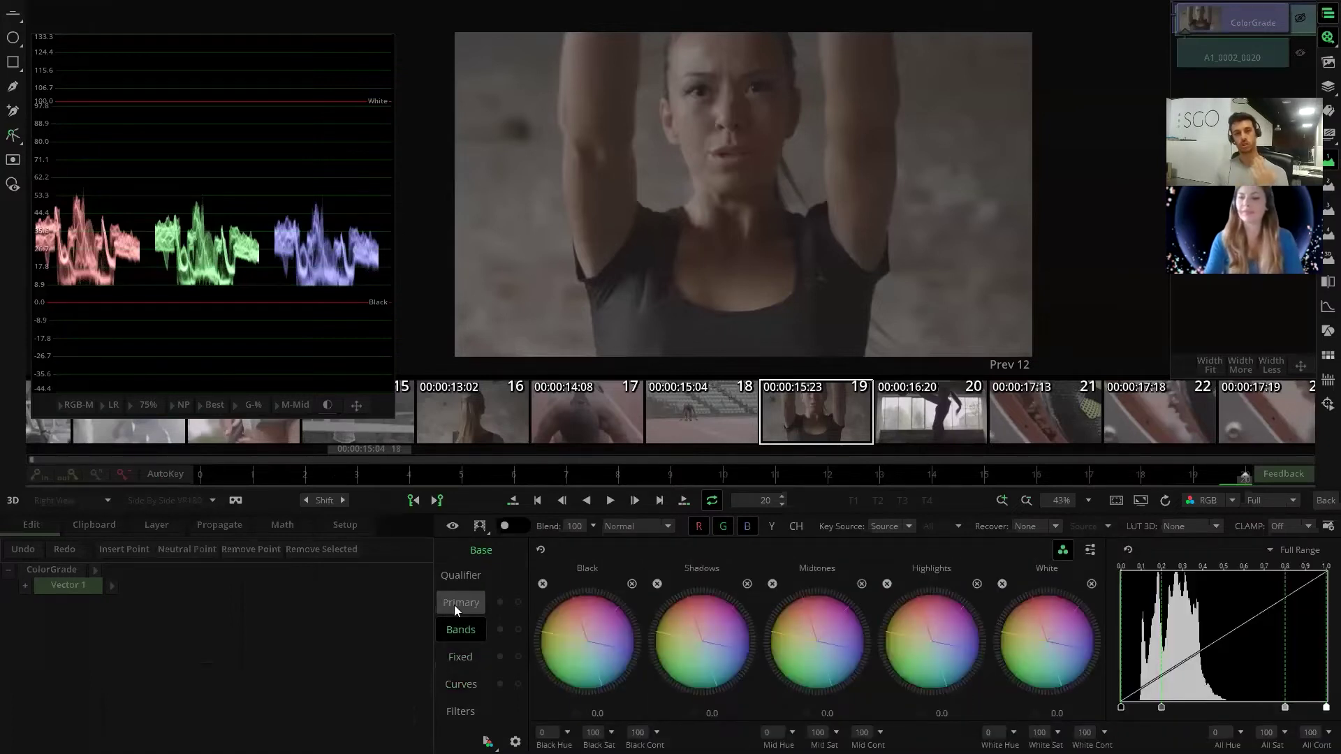
pyautogui.click(454, 605)
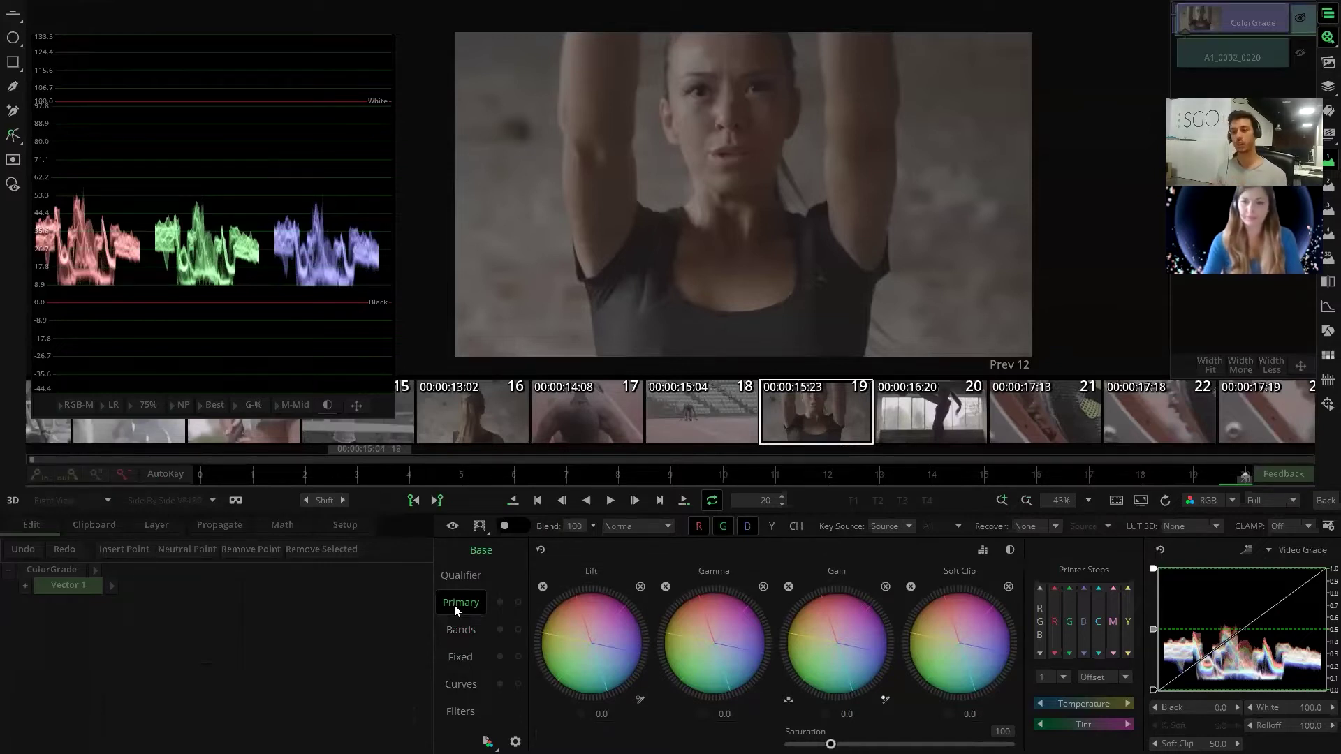
pyautogui.click(443, 628)
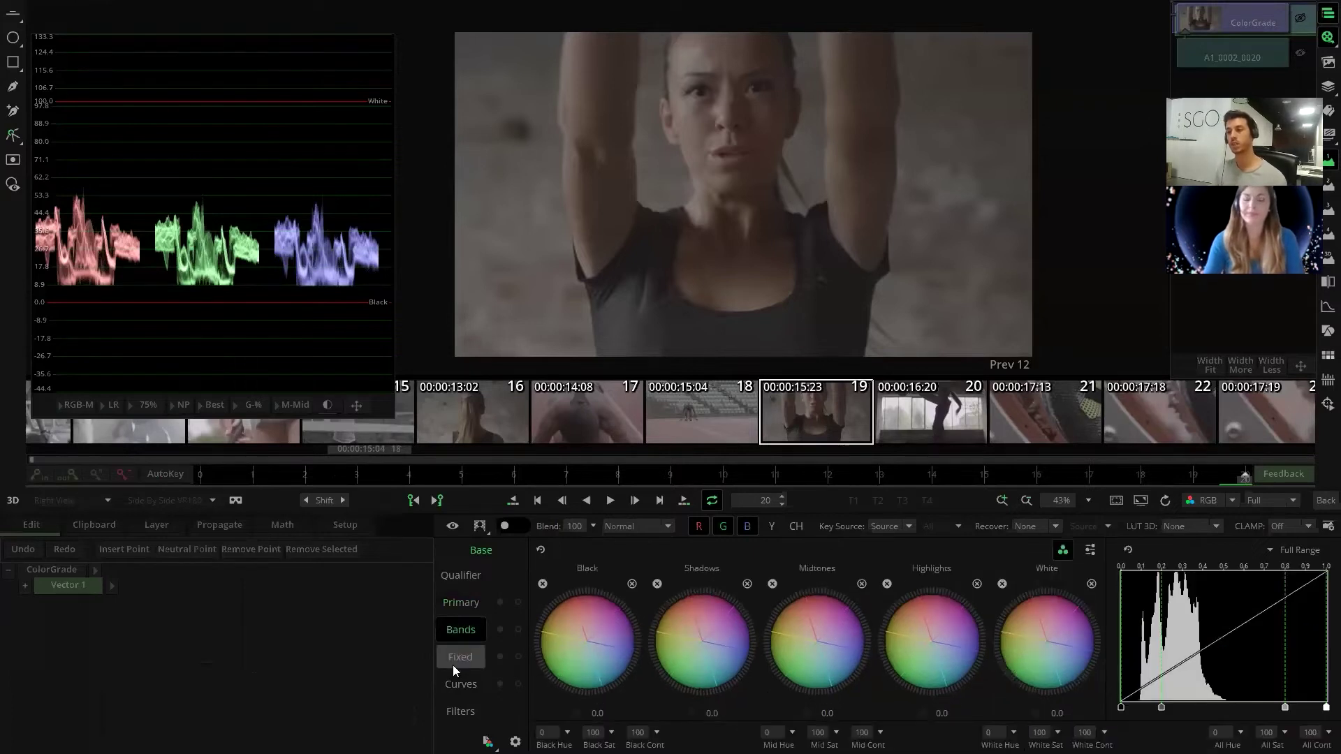
pyautogui.click(453, 663)
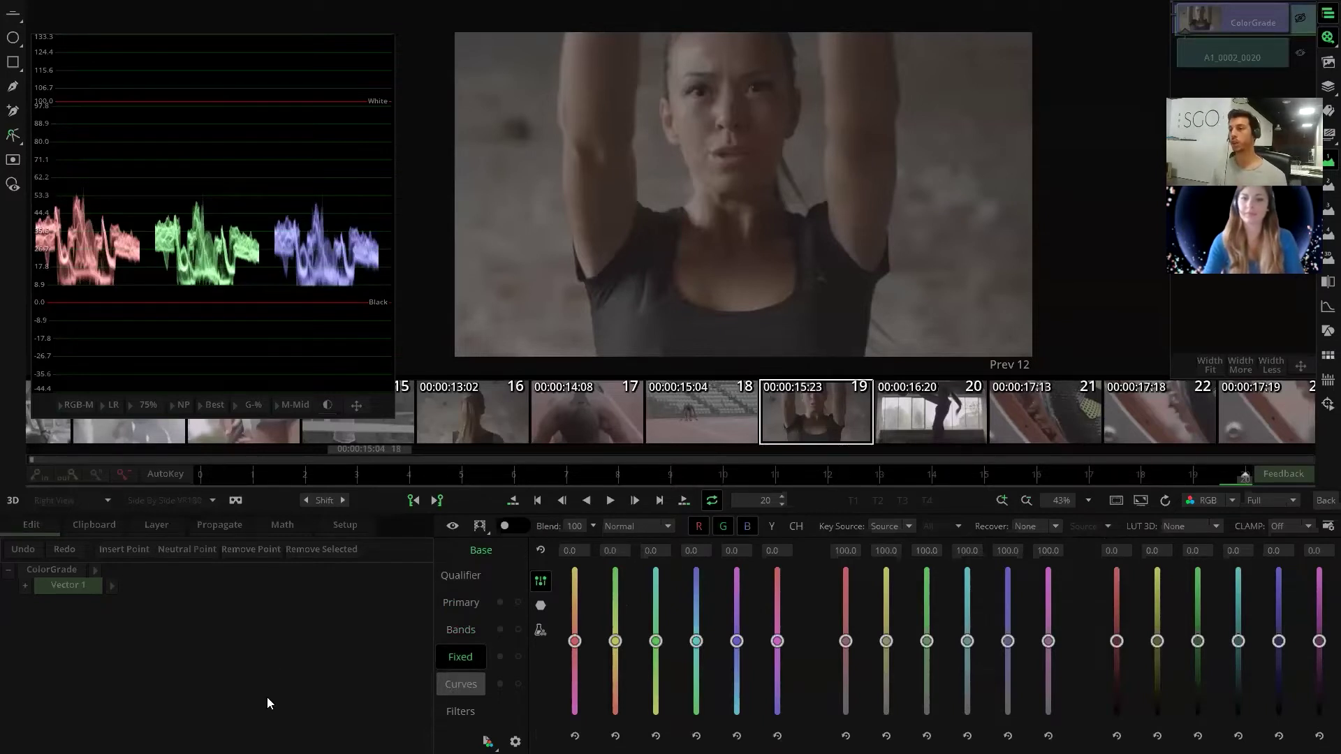
# - Move the waveform scope clear of the storyboard and go to shot 10 at 00:00:07:03
pyautogui.moveTo(356, 408); pyautogui.dragTo(356, 350)
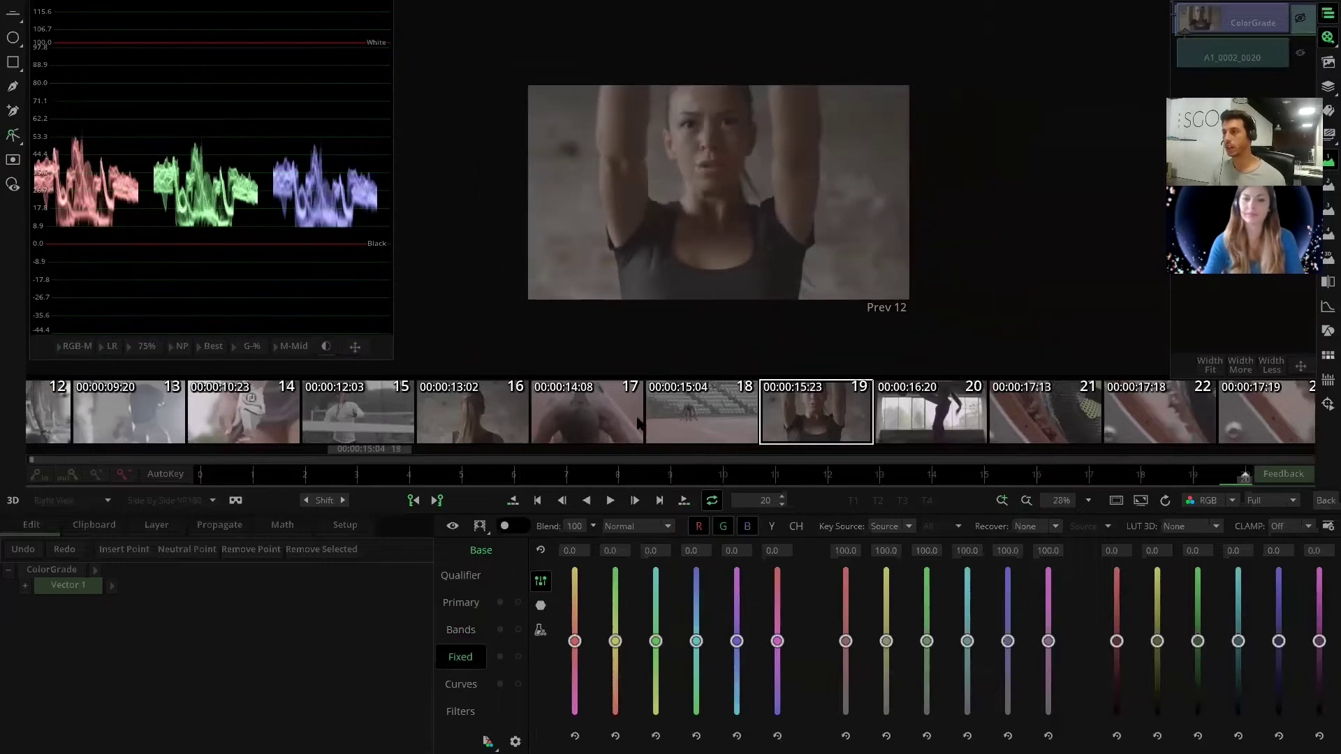
pyautogui.moveTo(451, 423); pyautogui.dragTo(635, 430)
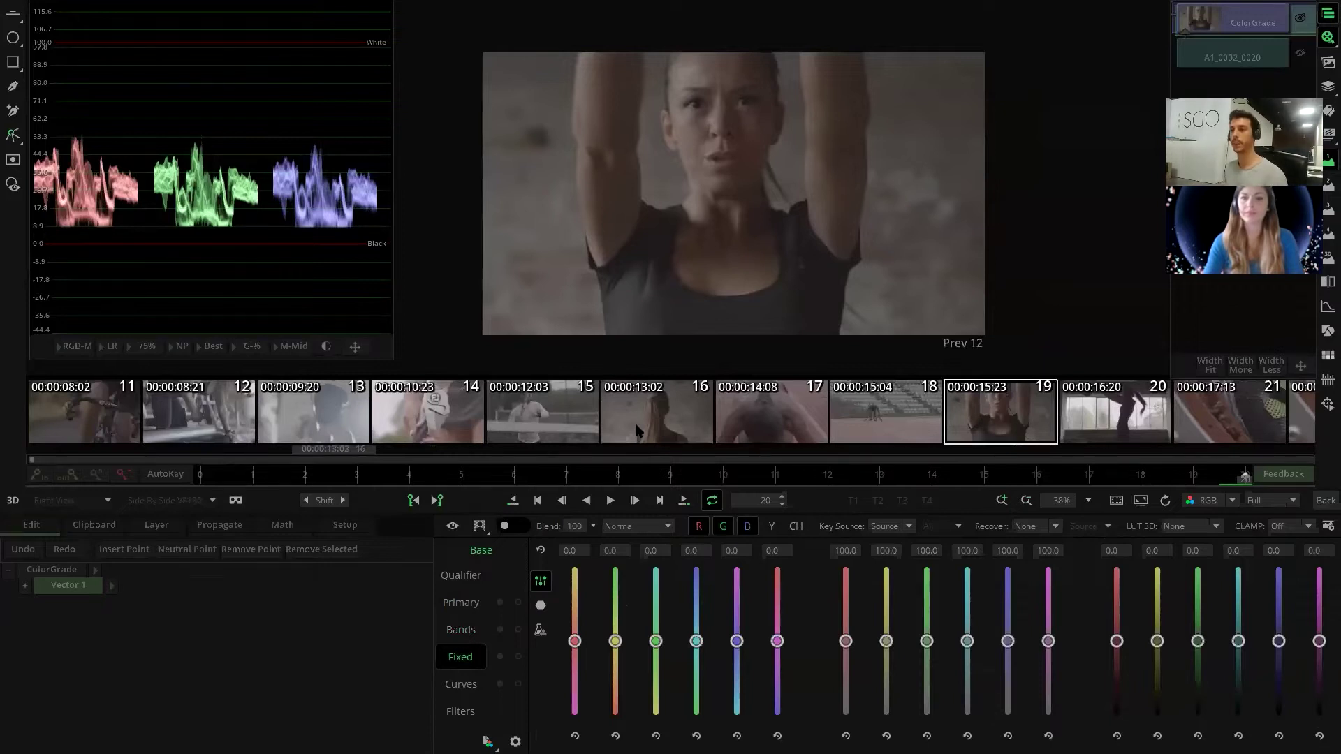
pyautogui.scroll(4, 447, 418)
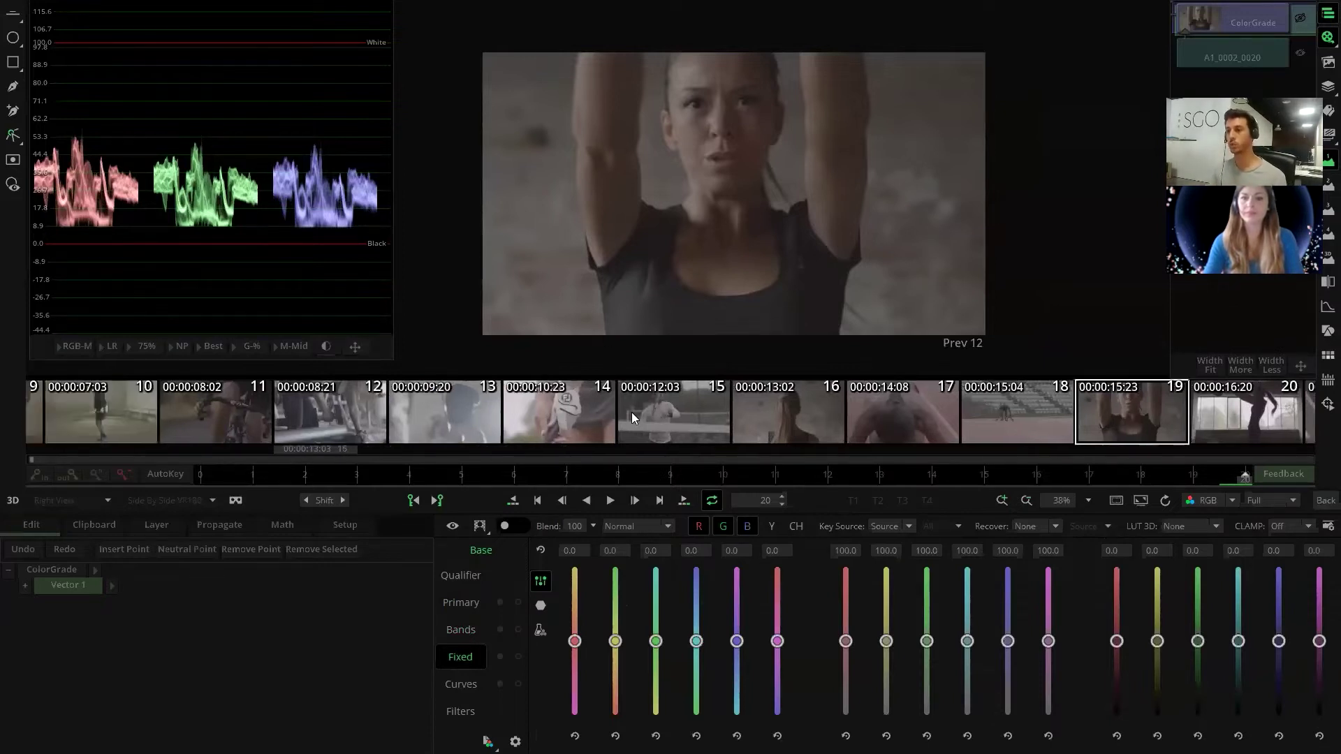
pyautogui.scroll(-1, 447, 417)
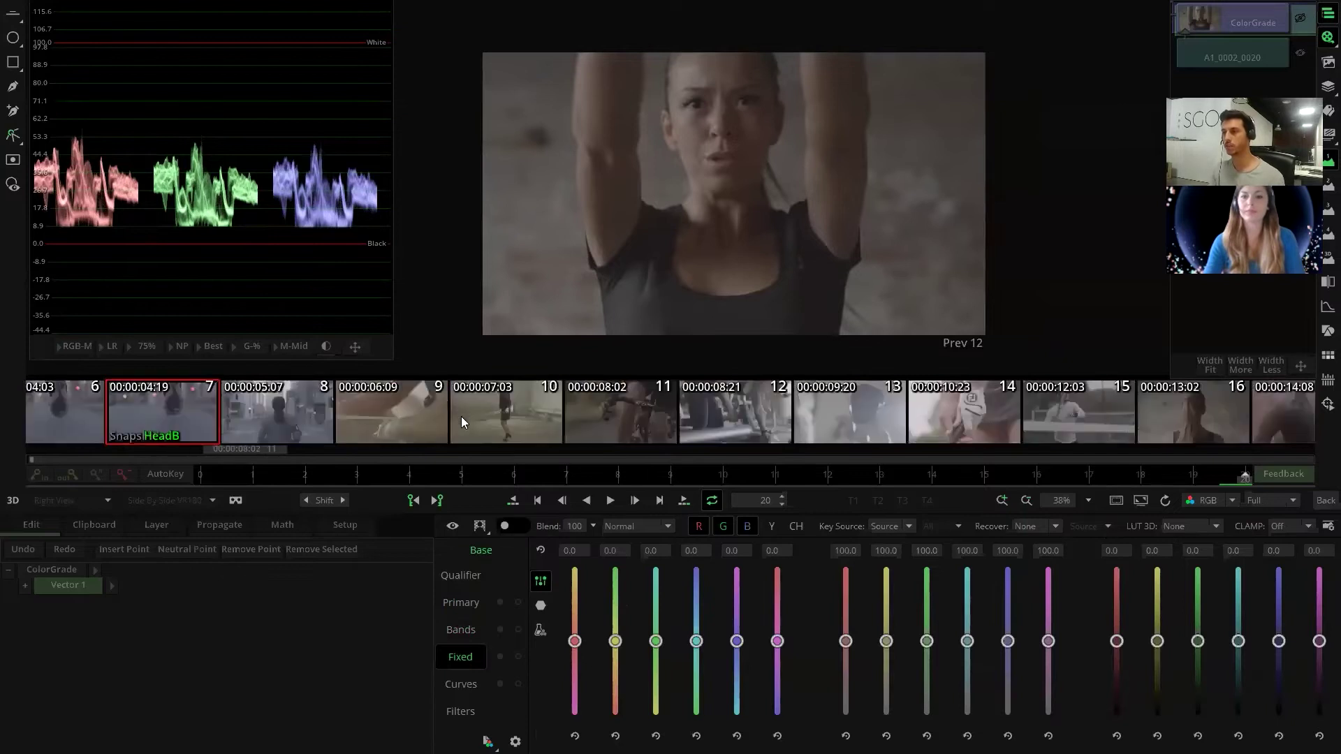
pyautogui.click(498, 418)
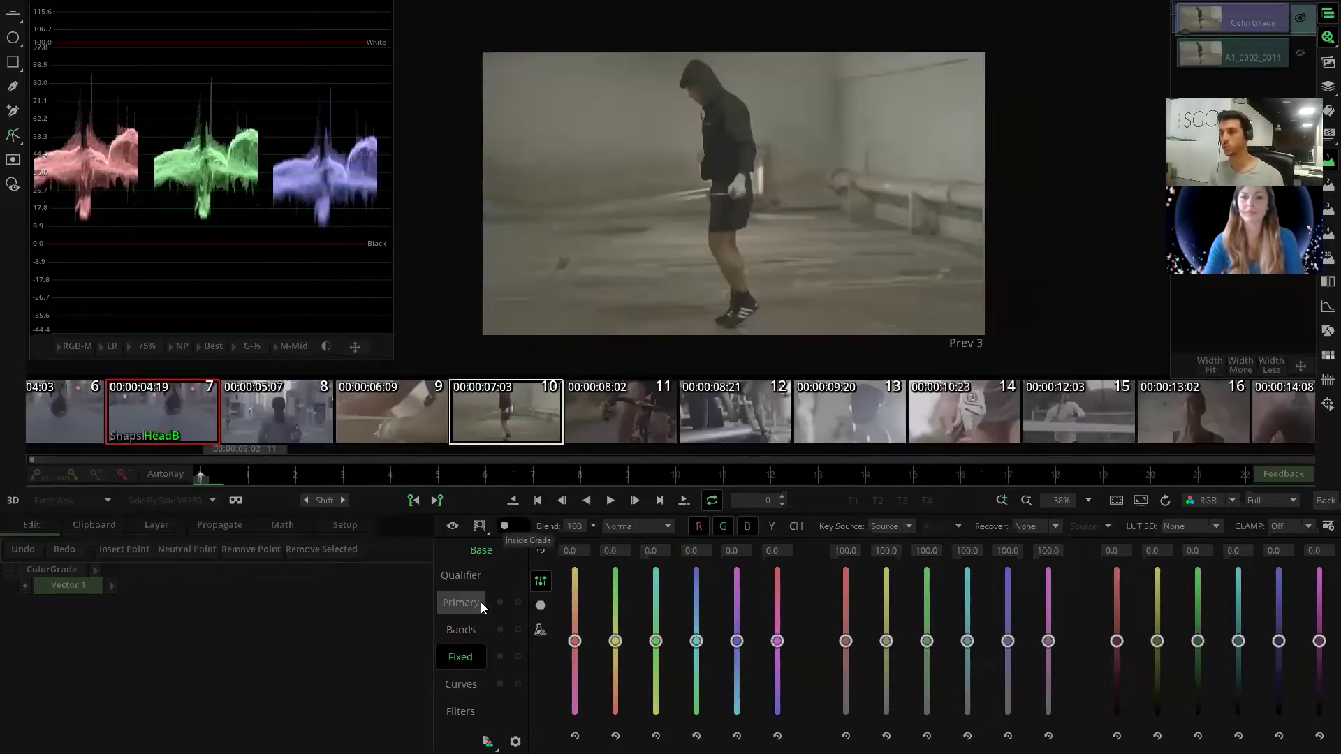
# - Try a primary grade on shot 10 with saturation 244, lowered lift and raised gain, and undo it
pyautogui.click(463, 602)
pyautogui.moveTo(800, 725); pyautogui.dragTo(867, 725)
pyautogui.moveTo(583, 624); pyautogui.dragTo(551, 626)
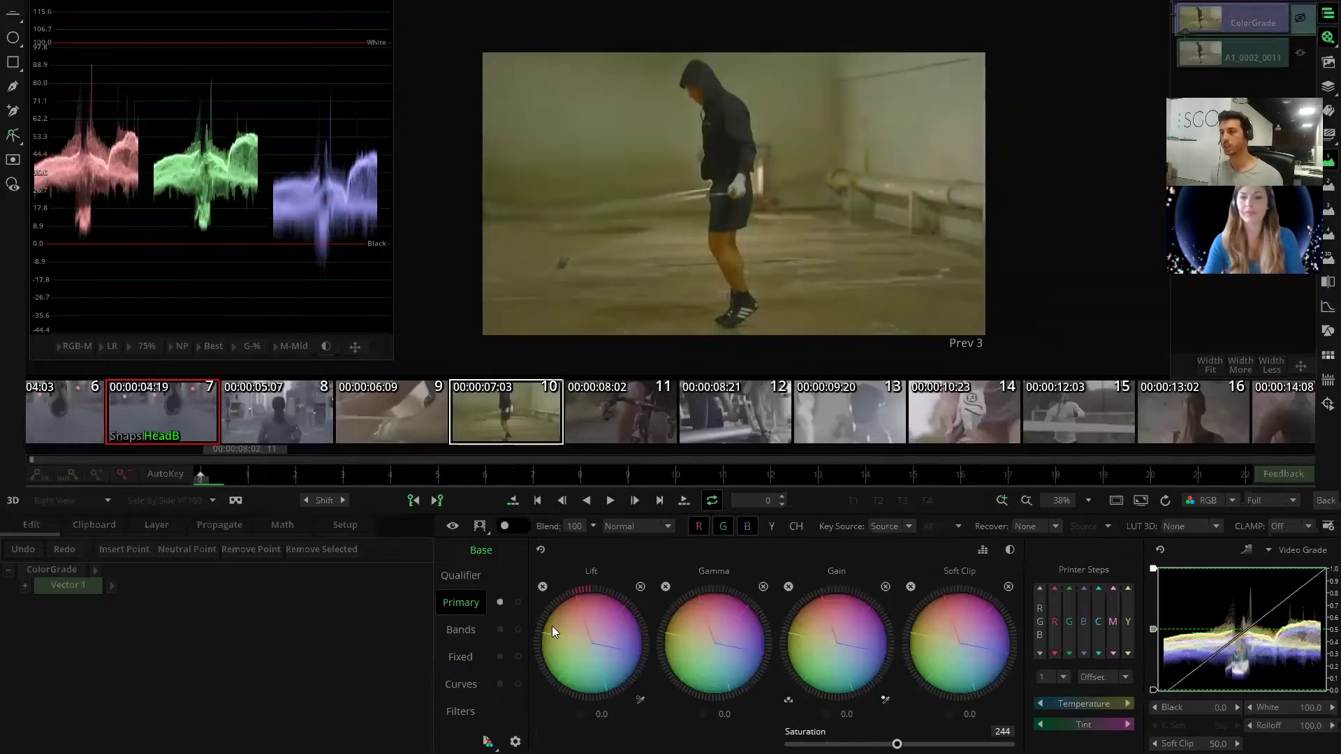
pyautogui.moveTo(821, 631); pyautogui.dragTo(885, 602)
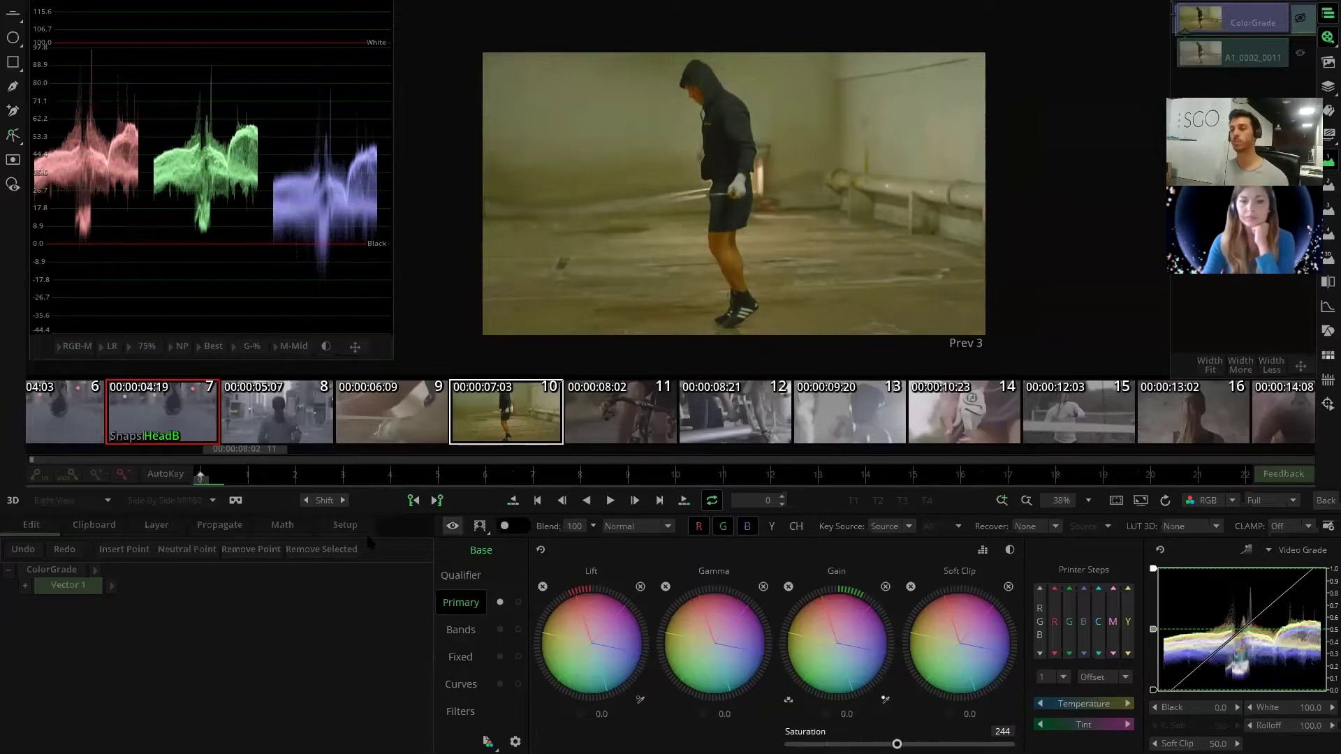
pyautogui.hotkey('ctrl', 'z')
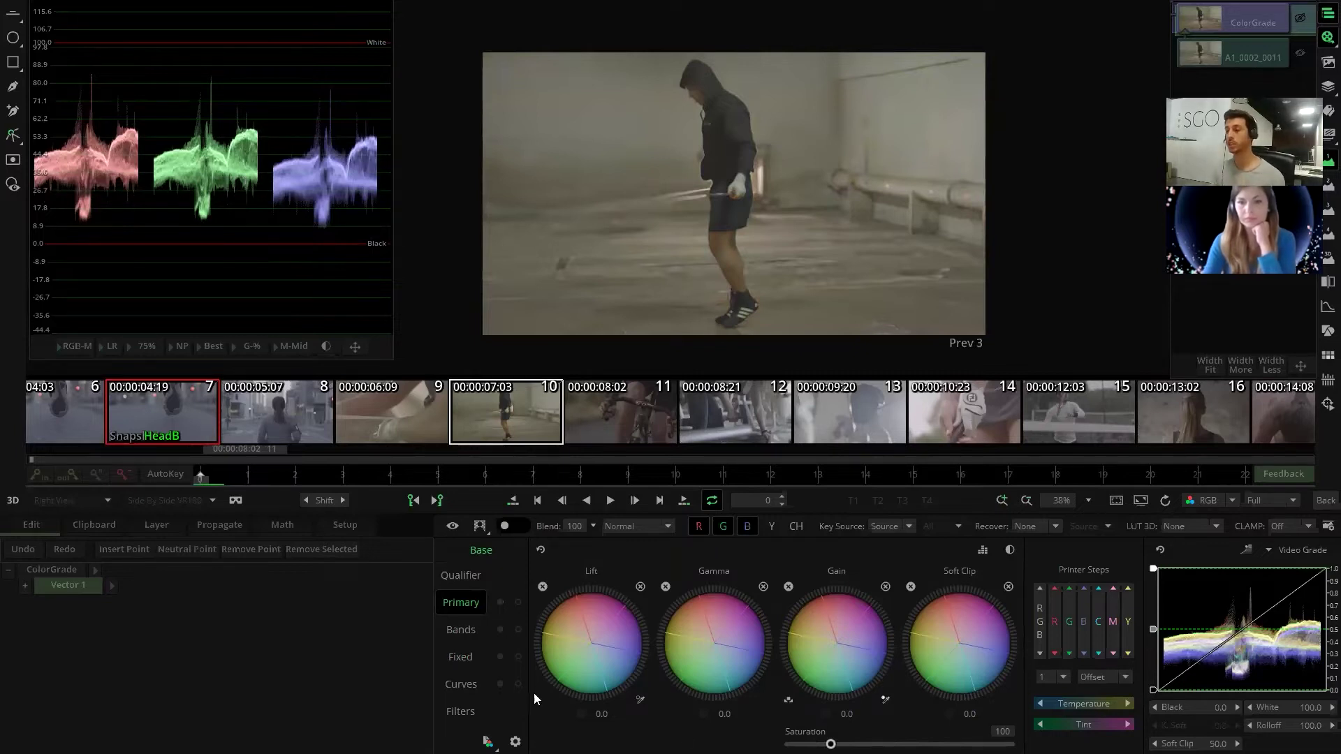
# - Grade shot 10 with slightly lowered lift, raised gain and a saturation of 218, and play the shot
pyautogui.moveTo(830, 743); pyautogui.dragTo(859, 744)
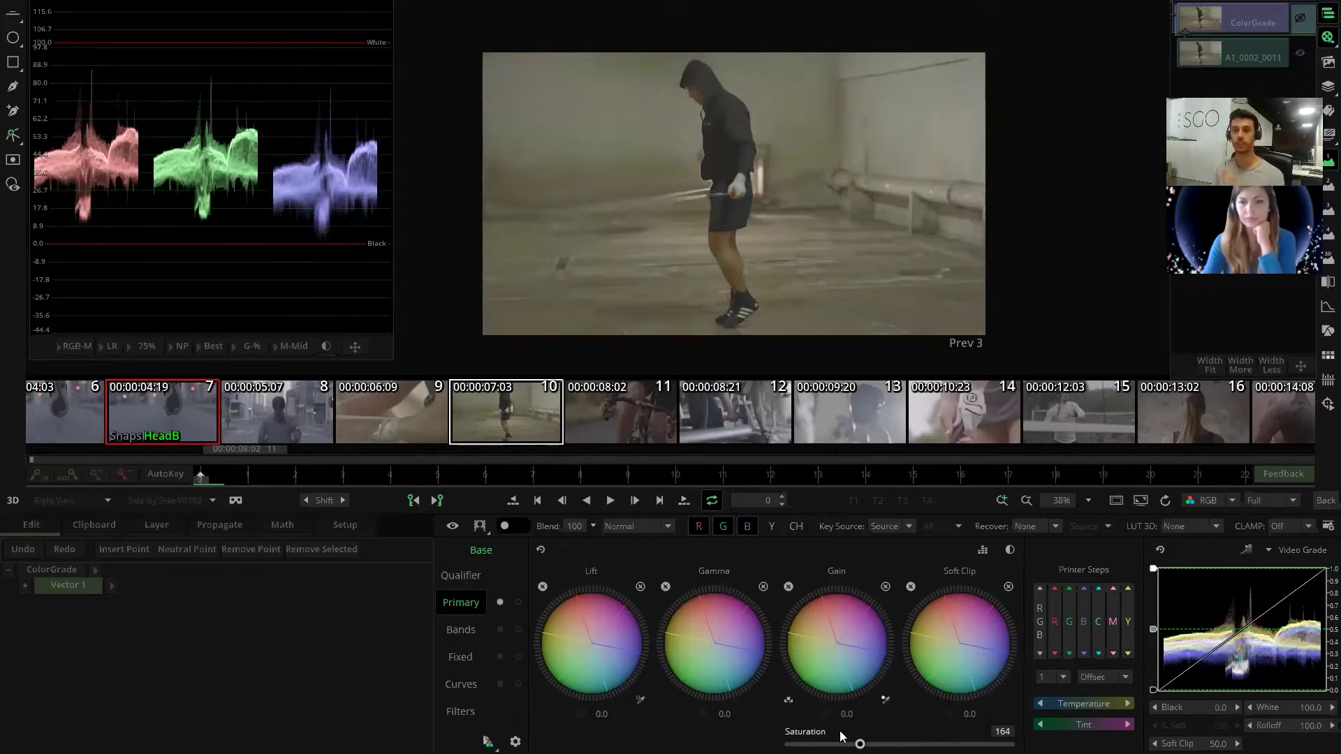
pyautogui.moveTo(581, 605); pyautogui.dragTo(557, 607)
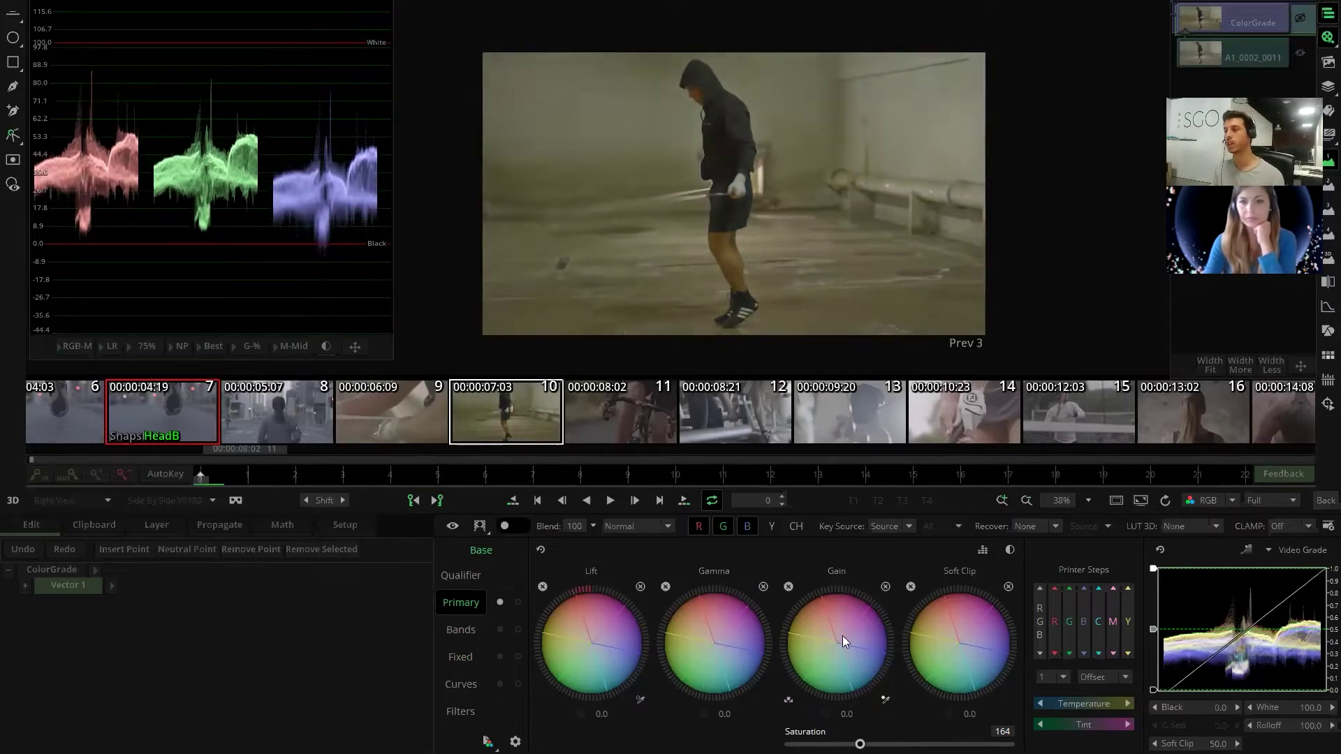
pyautogui.moveTo(842, 635); pyautogui.dragTo(897, 582)
pyautogui.moveTo(860, 743); pyautogui.dragTo(885, 746)
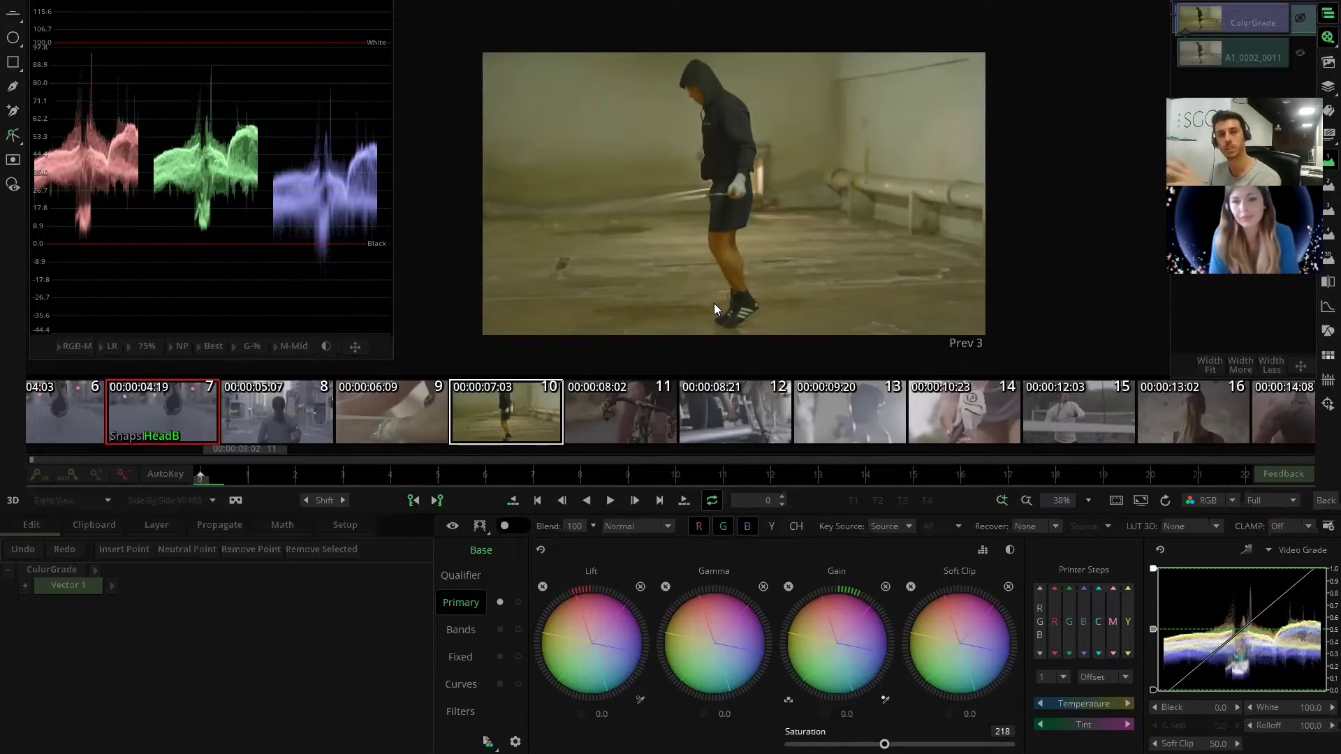
pyautogui.moveTo(708, 268); pyautogui.dragTo(704, 282)
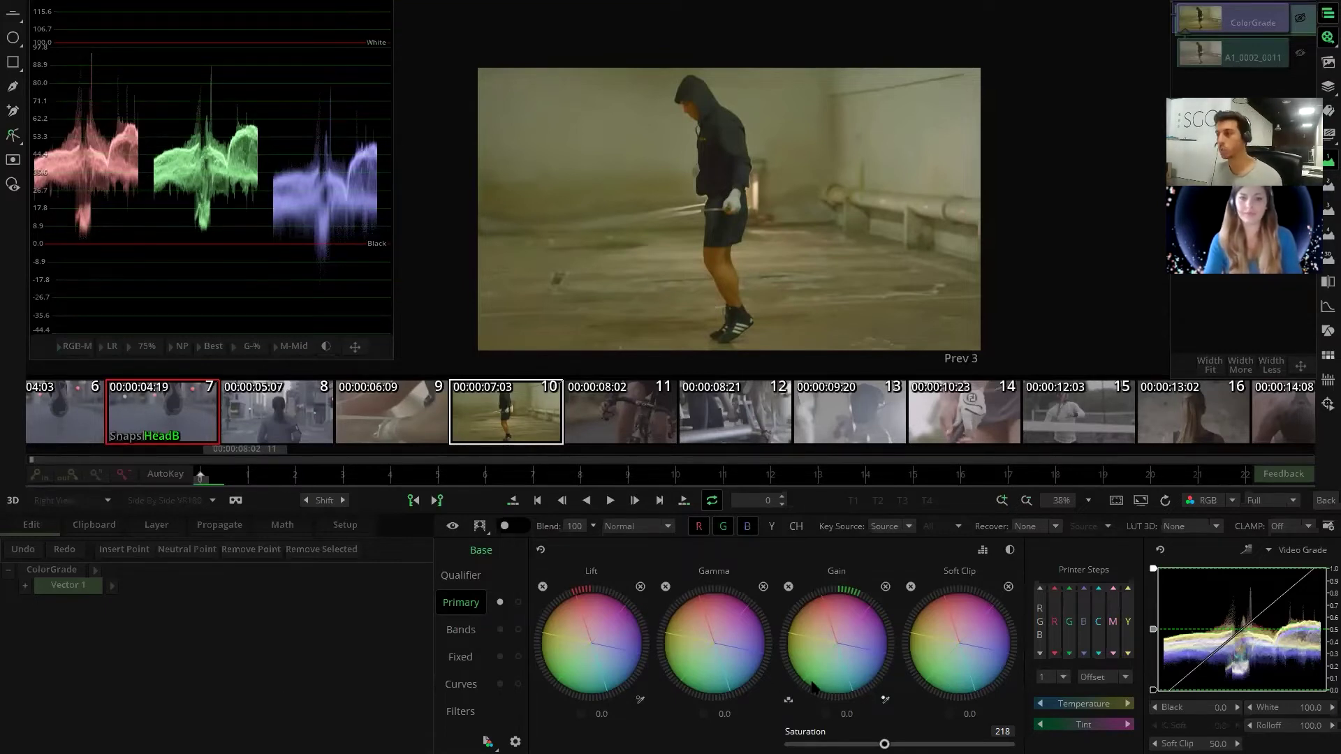
pyautogui.press('space')
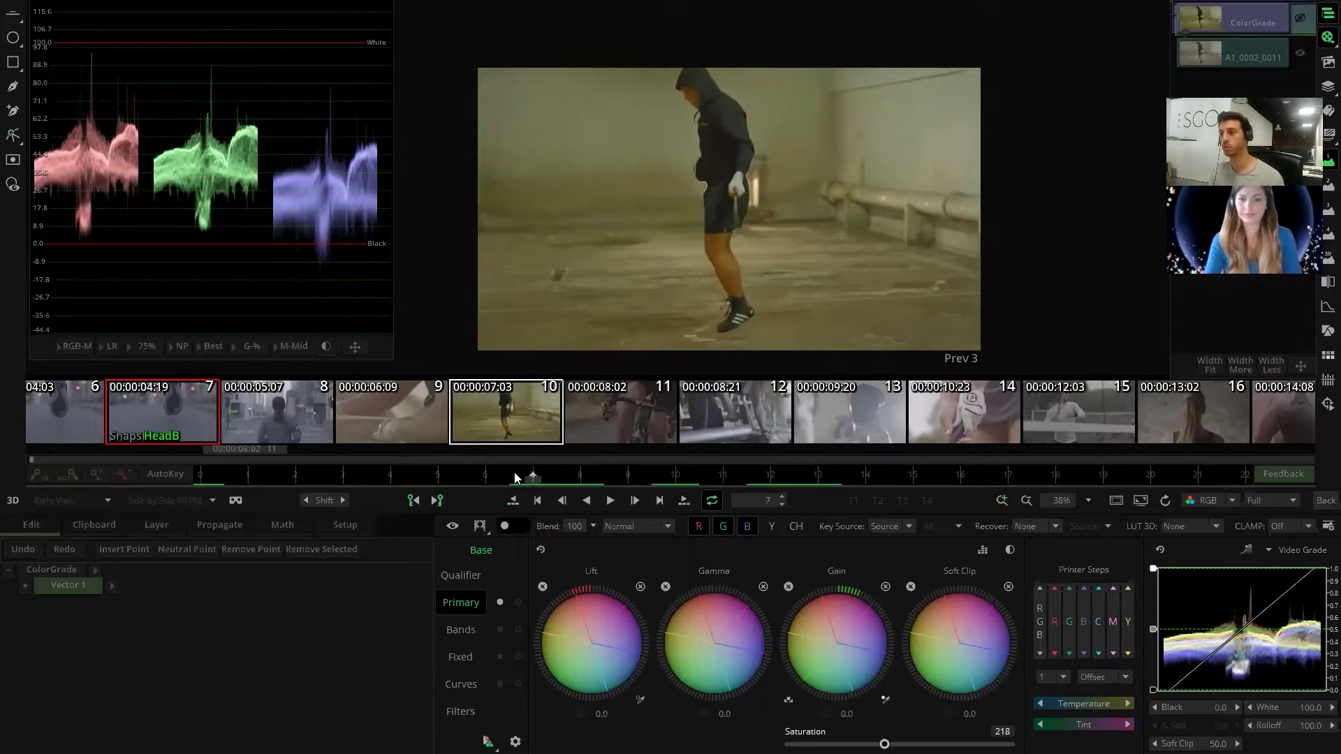
# - Grade shot 9 with a saturation of 170, slightly lowered lift and raised gain
pyautogui.press('Up')
pyautogui.moveTo(838, 745); pyautogui.dragTo(870, 746)
pyautogui.moveTo(618, 623); pyautogui.dragTo(607, 626)
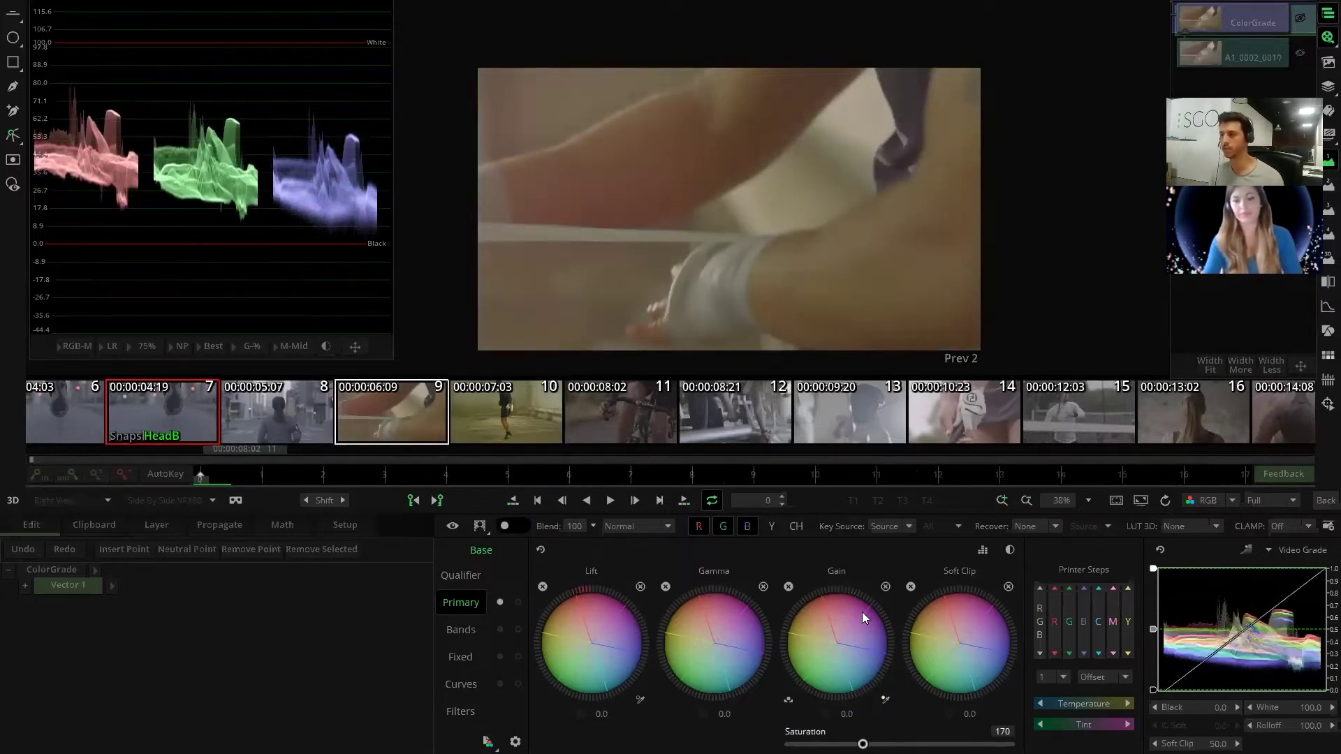
pyautogui.moveTo(861, 612); pyautogui.dragTo(880, 608)
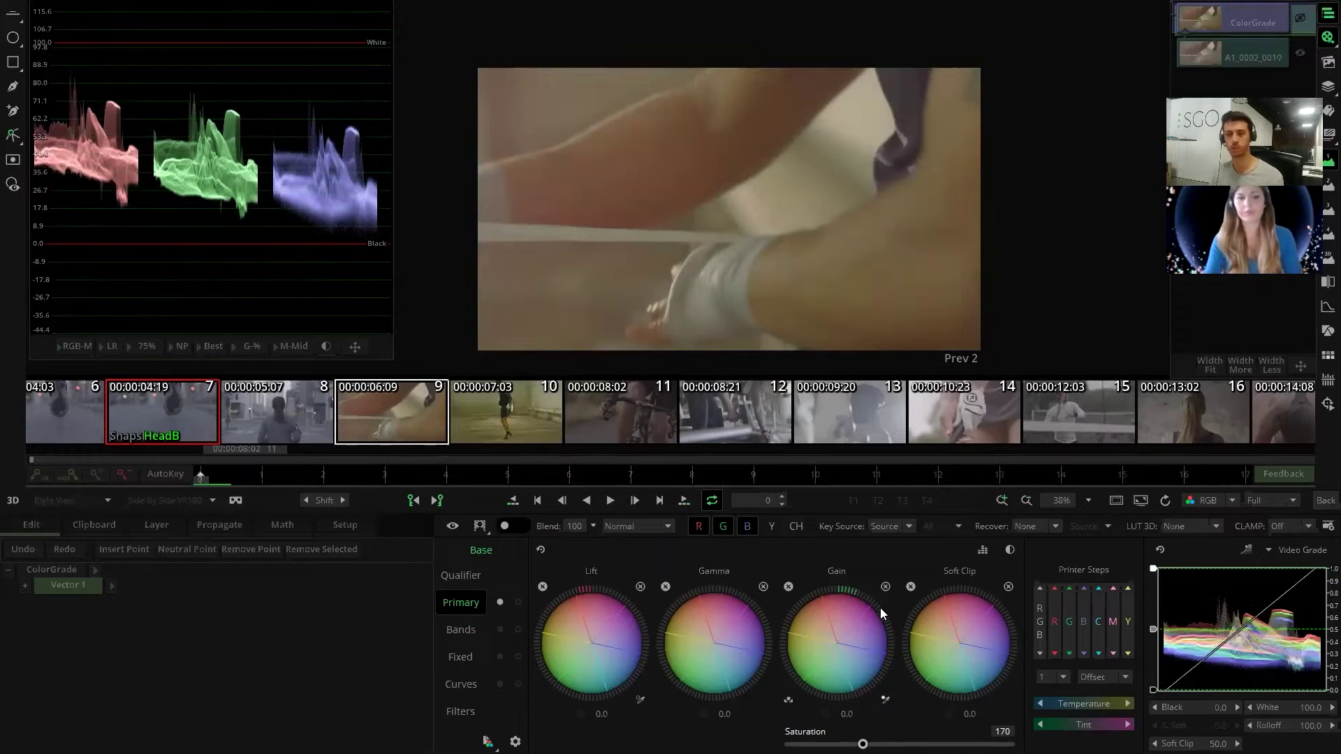
# - Reset the Vector 1 grade on shots 9 and 10
pyautogui.click(75, 585)
pyautogui.click(512, 440)
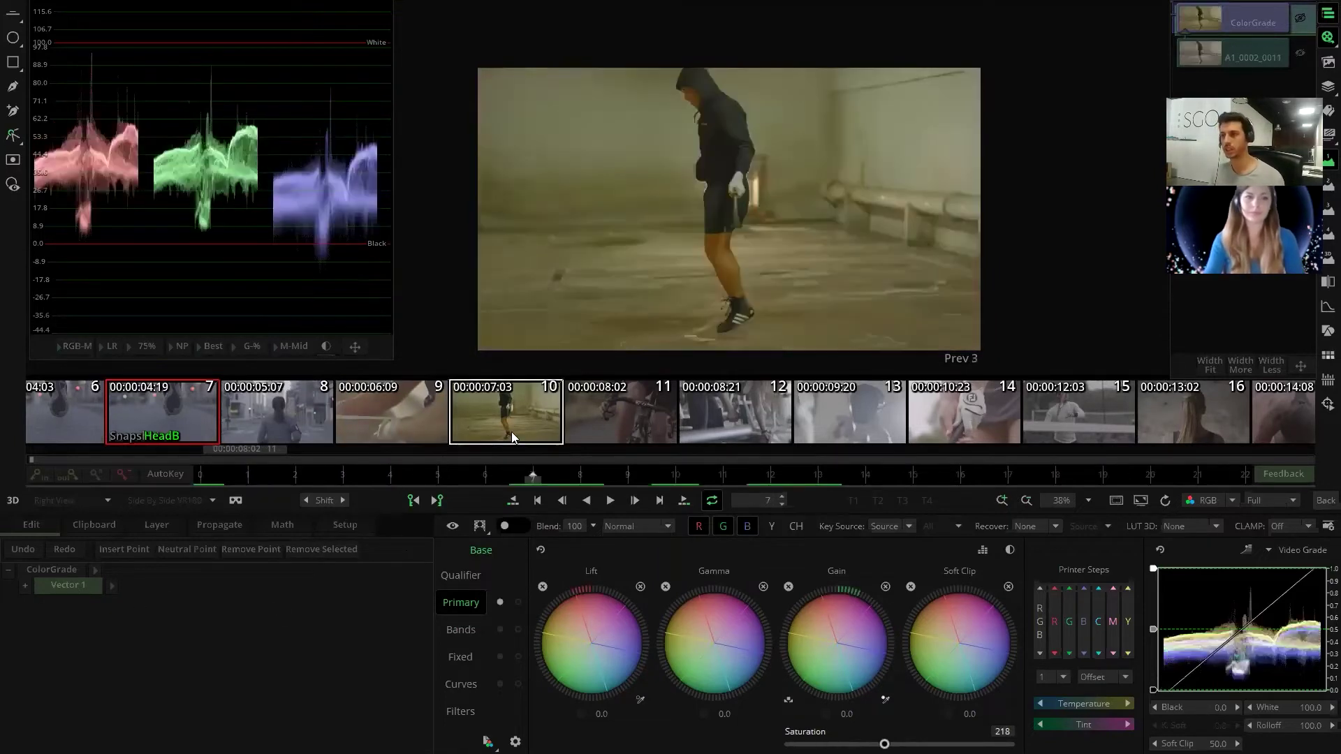
pyautogui.click(79, 586)
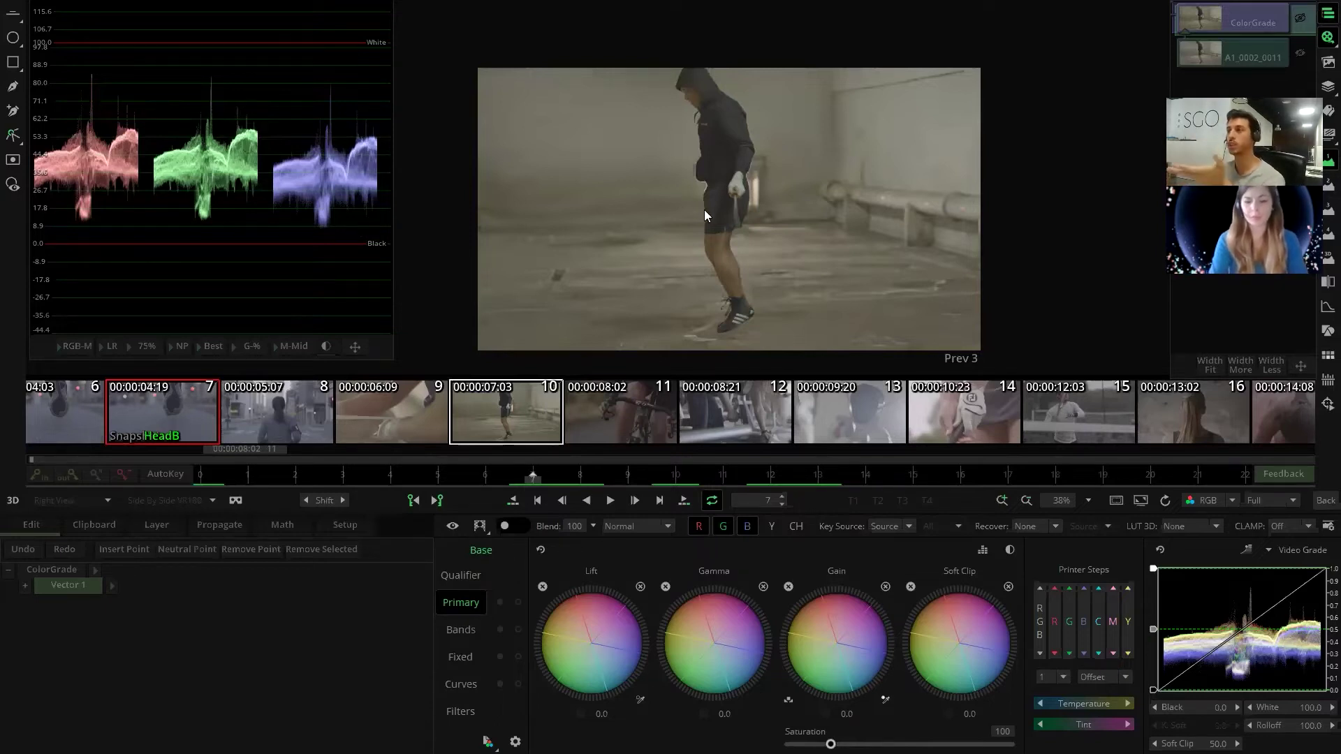
# - Add two vector layers to shot 10's grade and set the saturation of Vector 3 to 0
pyautogui.click(154, 533)
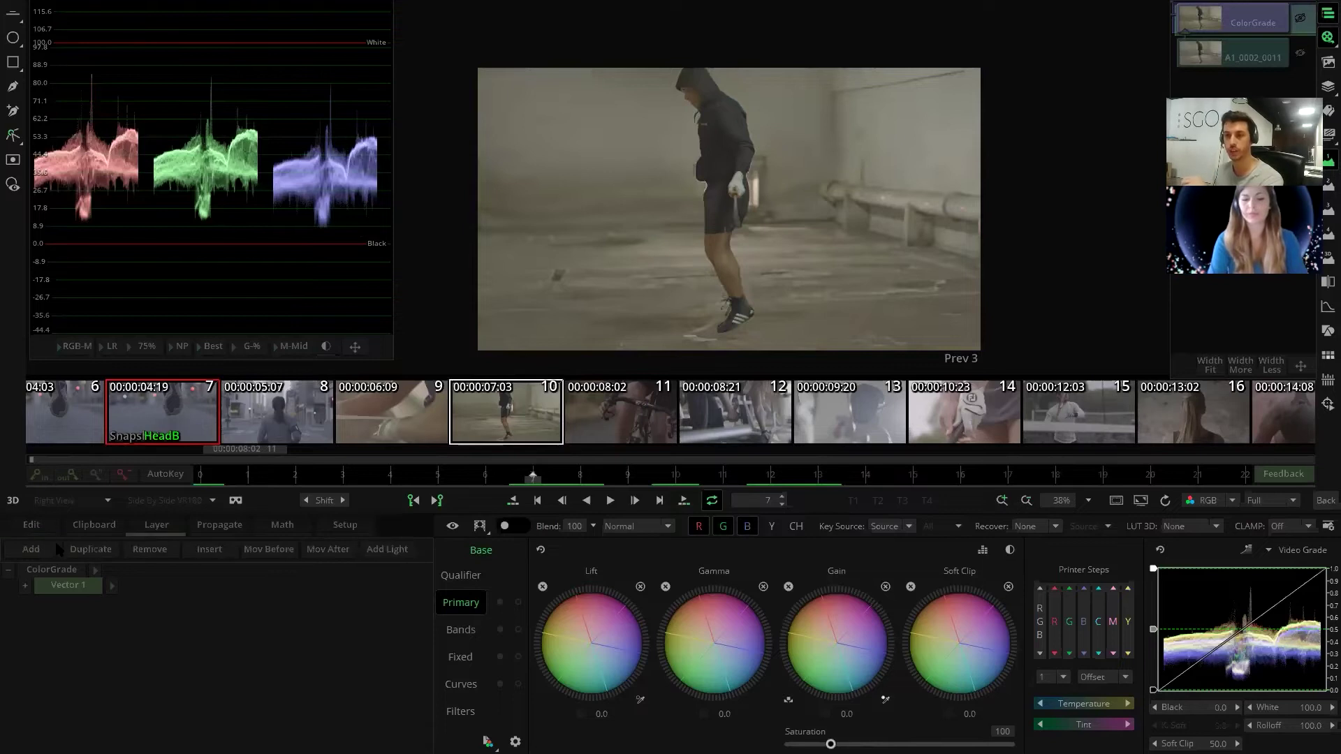
pyautogui.click(39, 546)
pyautogui.click(39, 546)
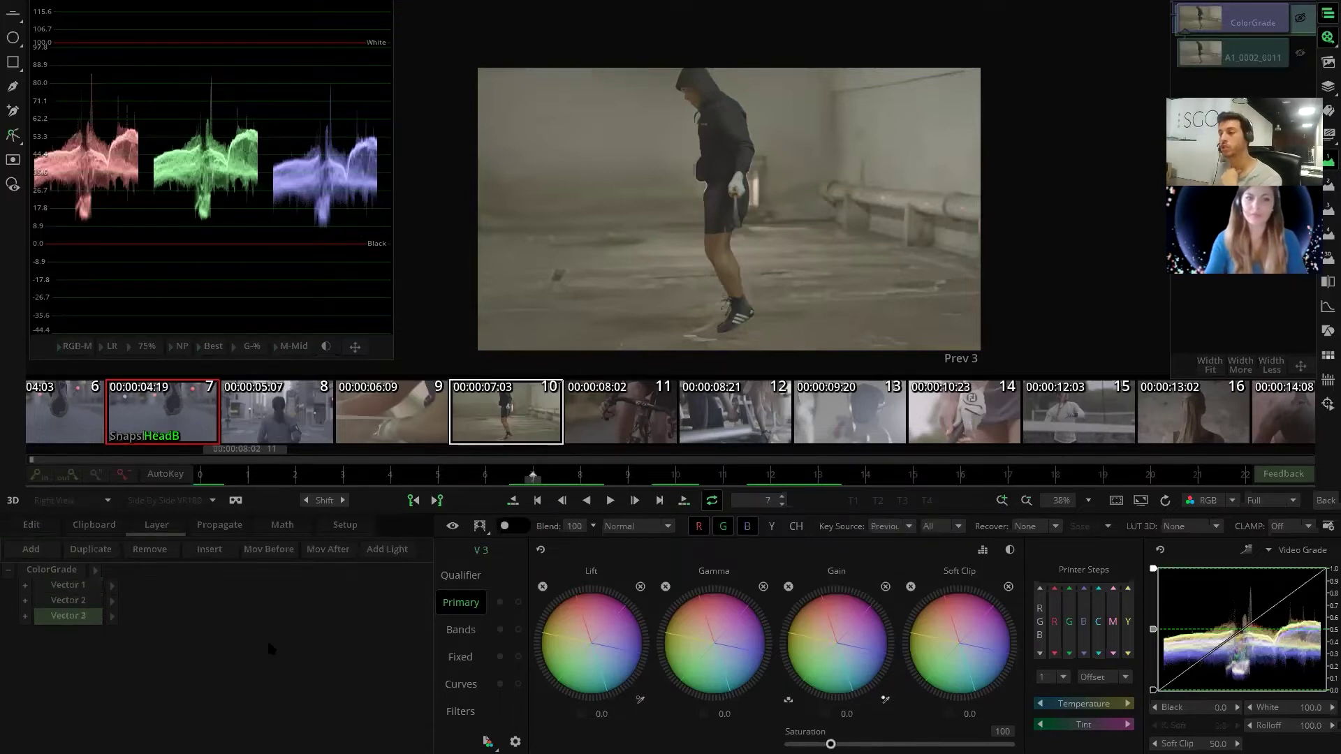
pyautogui.moveTo(830, 744); pyautogui.dragTo(703, 748)
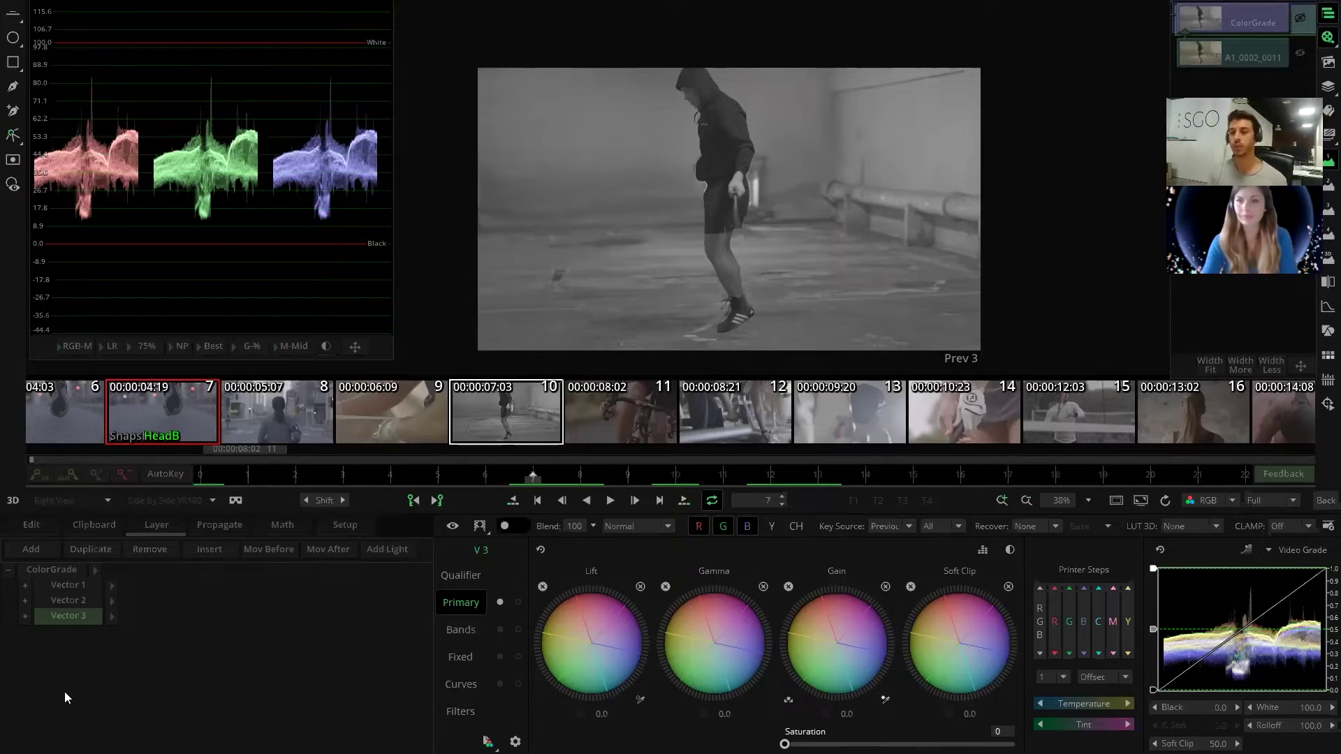
# - Set the blend mode of Vector 1 to Soft Light
pyautogui.click(72, 590)
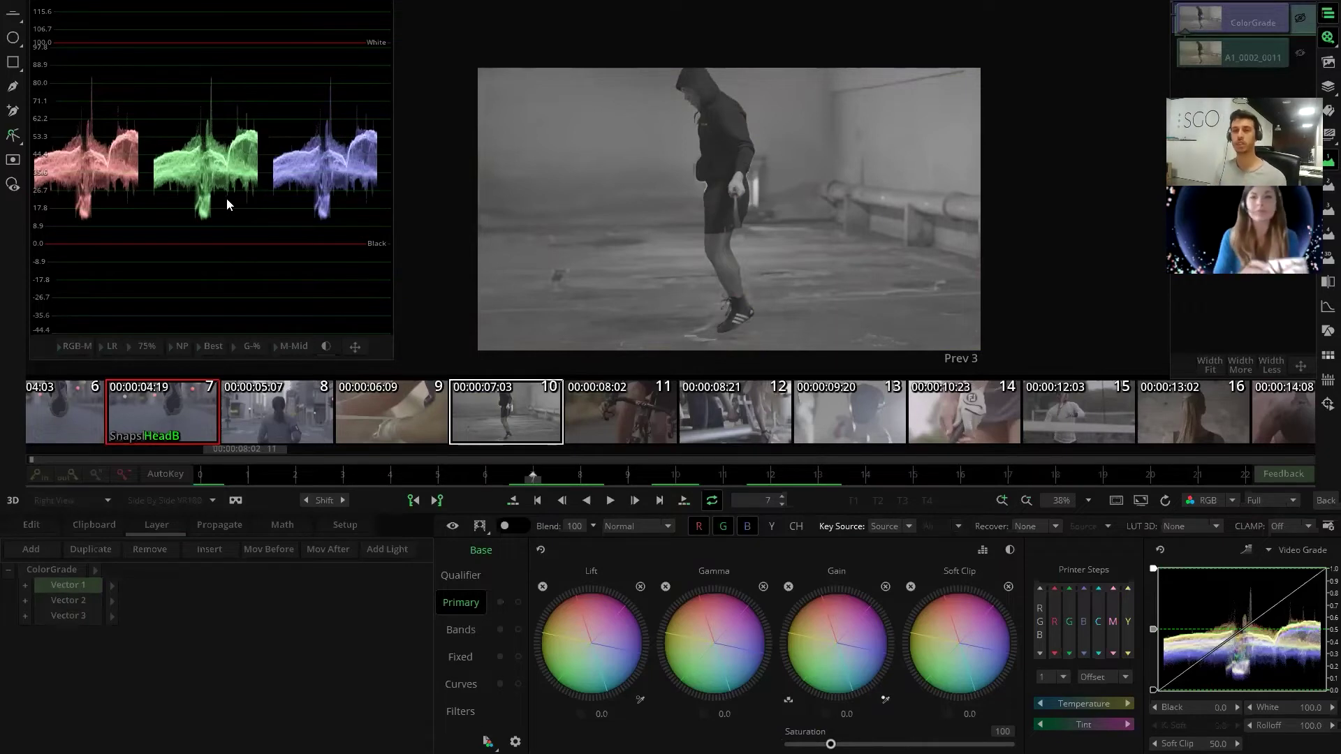
pyautogui.click(667, 529)
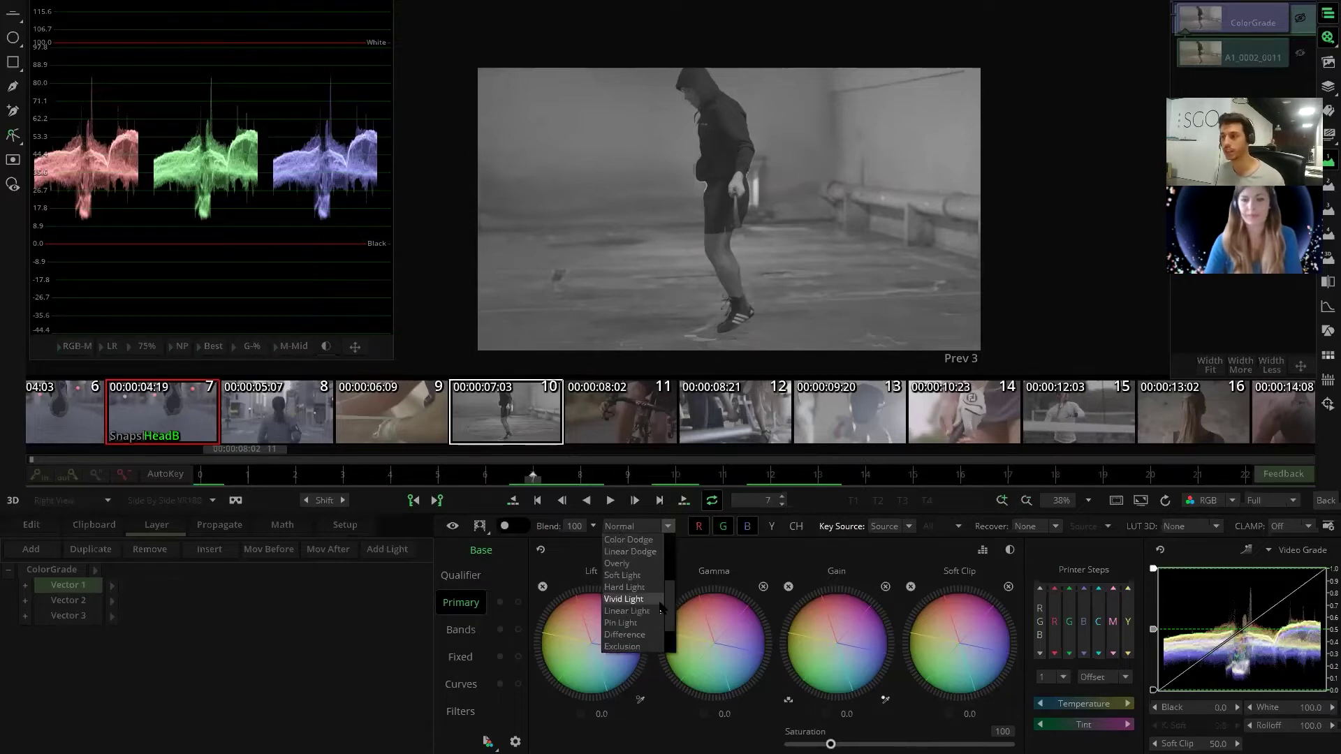
pyautogui.scroll(-1, 643, 599)
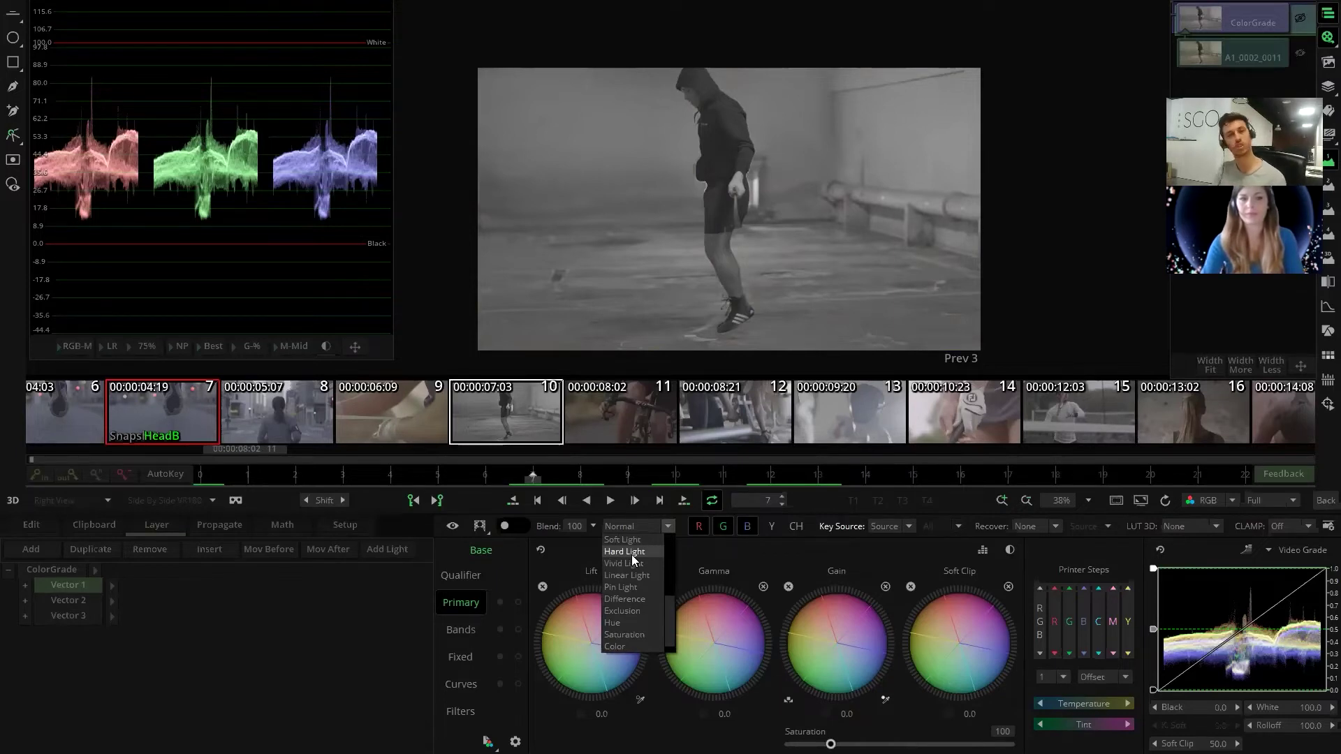
pyautogui.click(632, 542)
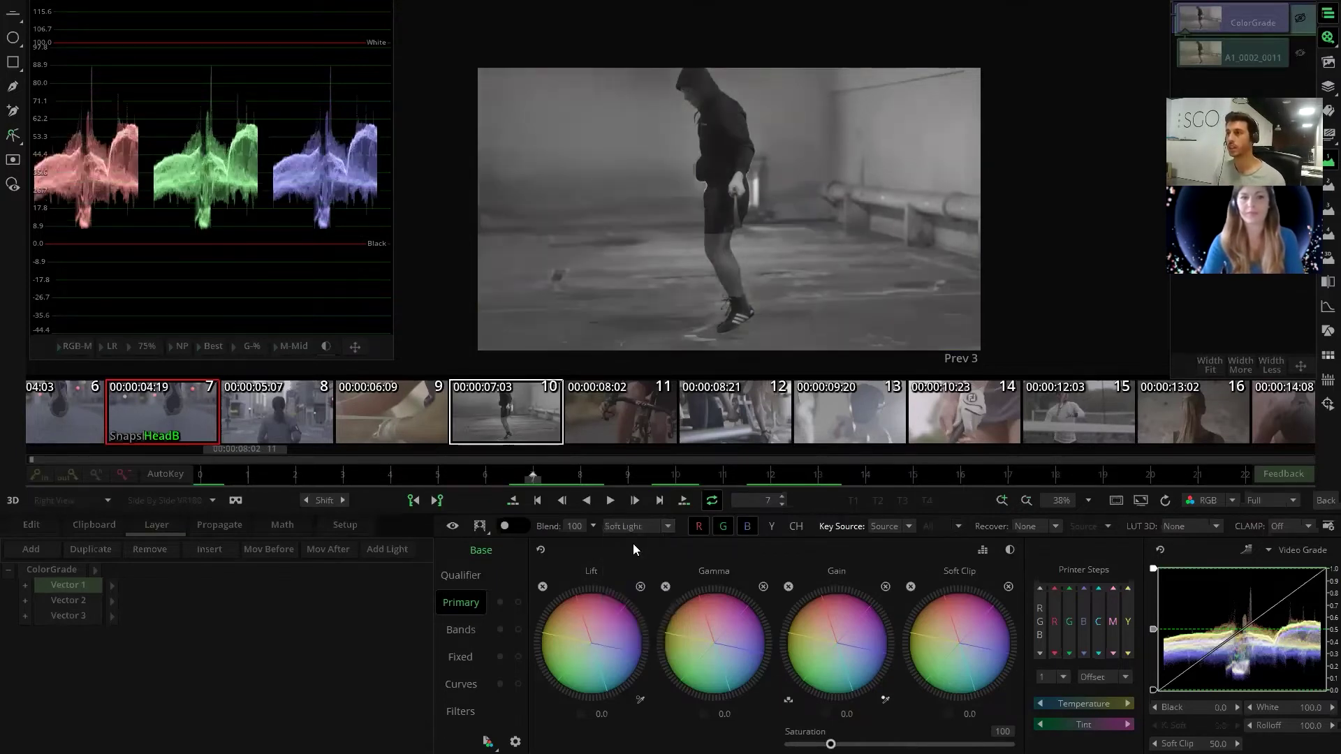
# - Switch Vector 1 off and on repeatedly to compare the picture with and without the Soft Light blend
pyautogui.click(452, 526)
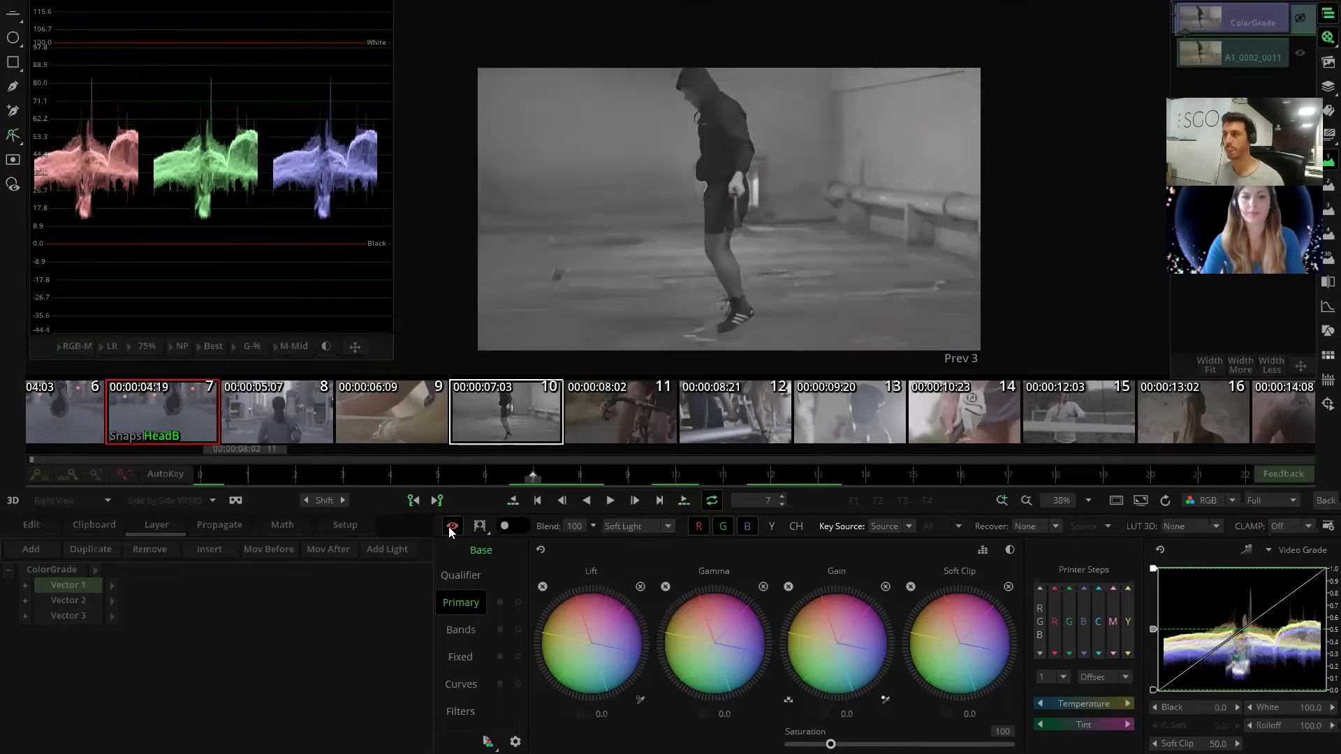
pyautogui.click(451, 526)
pyautogui.click(452, 526)
pyautogui.click(451, 526)
pyautogui.click(452, 525)
pyautogui.click(451, 526)
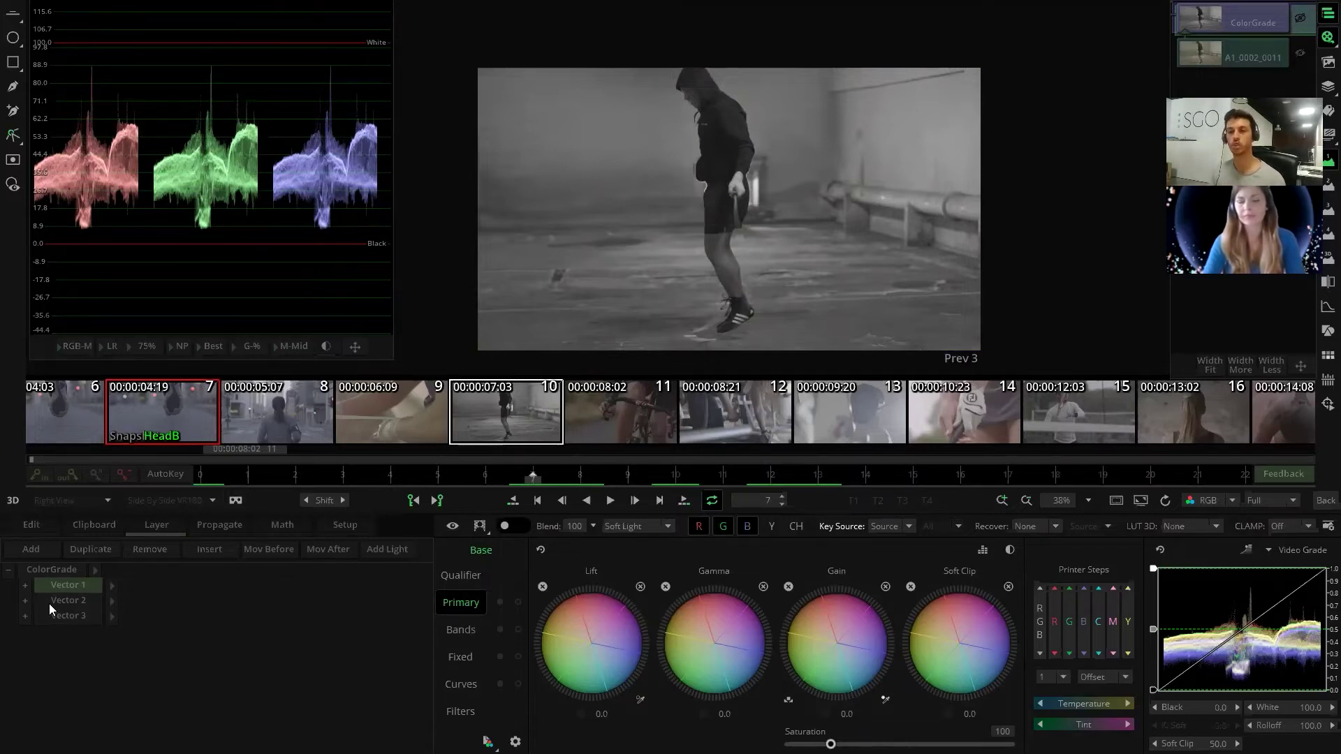
# - On Vector 2, lower the Lift, raise the Gamma and Gain levels, and shift the Gain colour balance toward red to 31.2
pyautogui.click(81, 602)
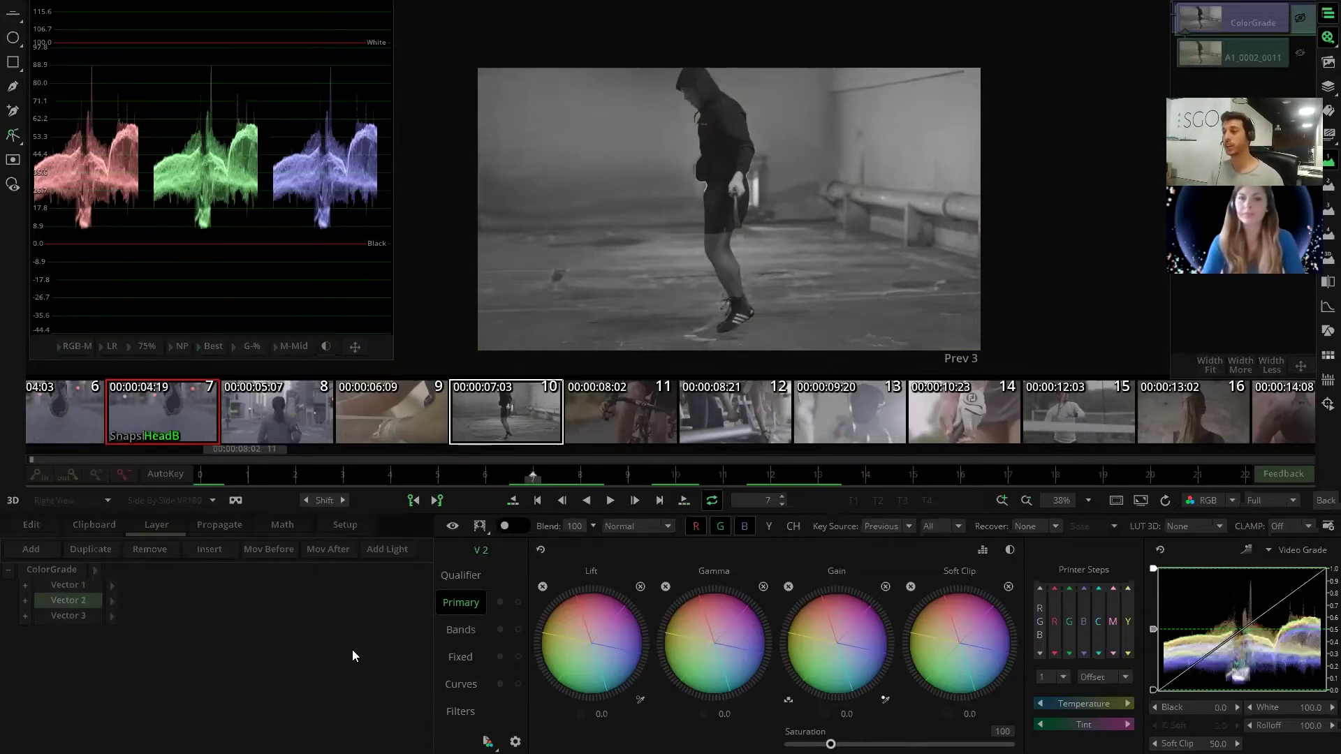
pyautogui.click(57, 617)
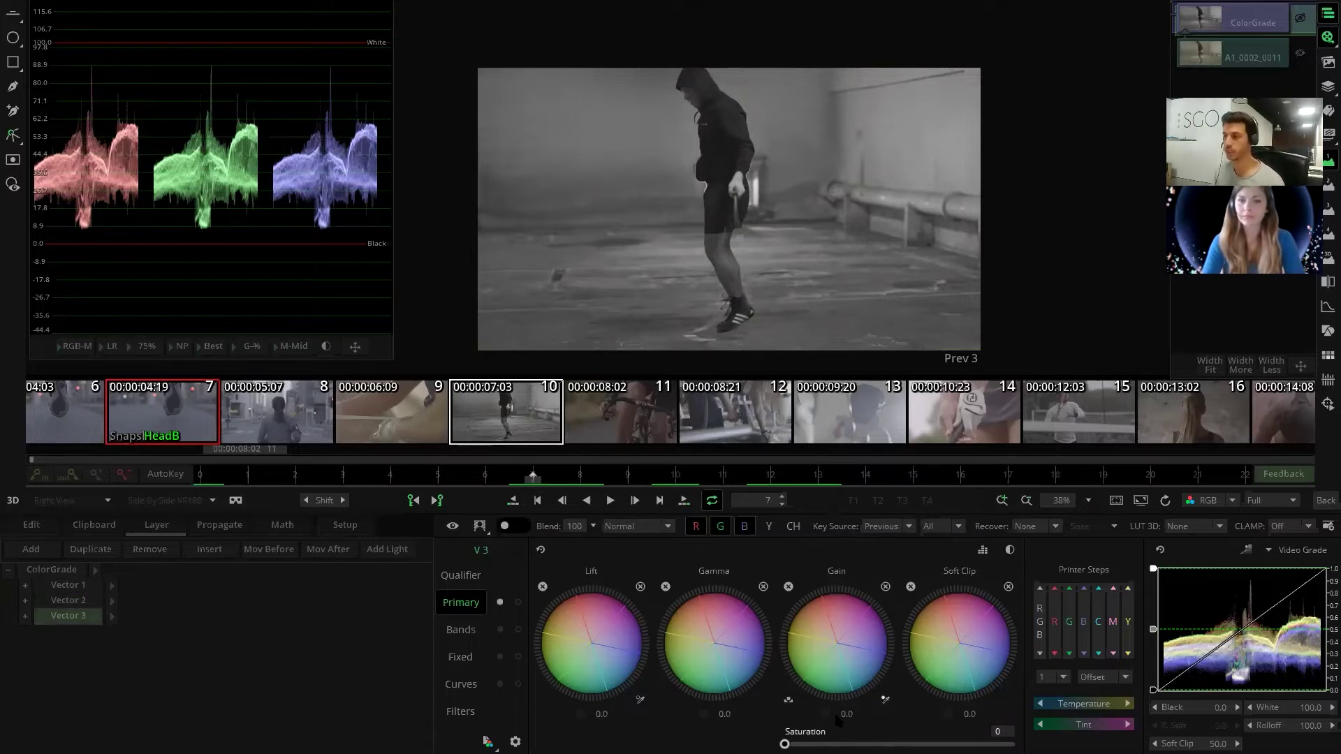
pyautogui.click(78, 607)
pyautogui.moveTo(605, 616); pyautogui.dragTo(505, 613)
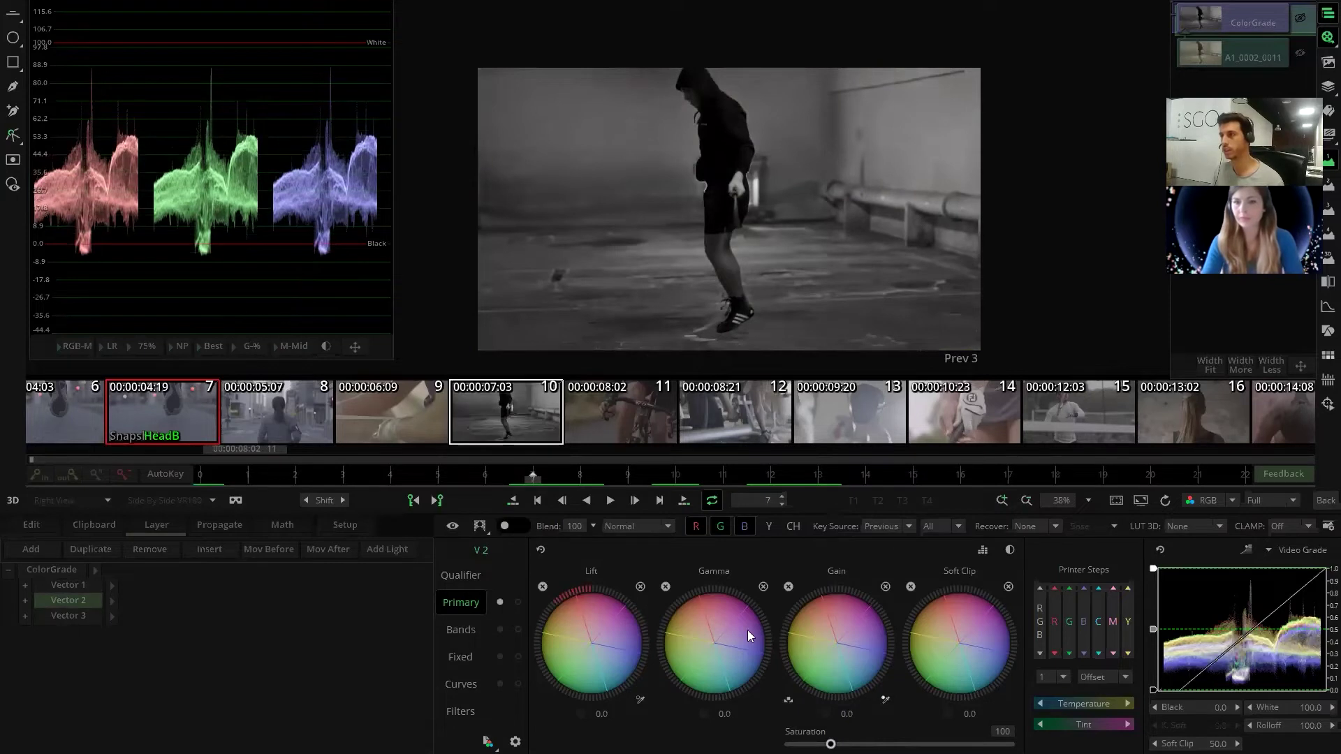
pyautogui.moveTo(732, 625); pyautogui.dragTo(948, 596)
pyautogui.moveTo(764, 631); pyautogui.dragTo(723, 627)
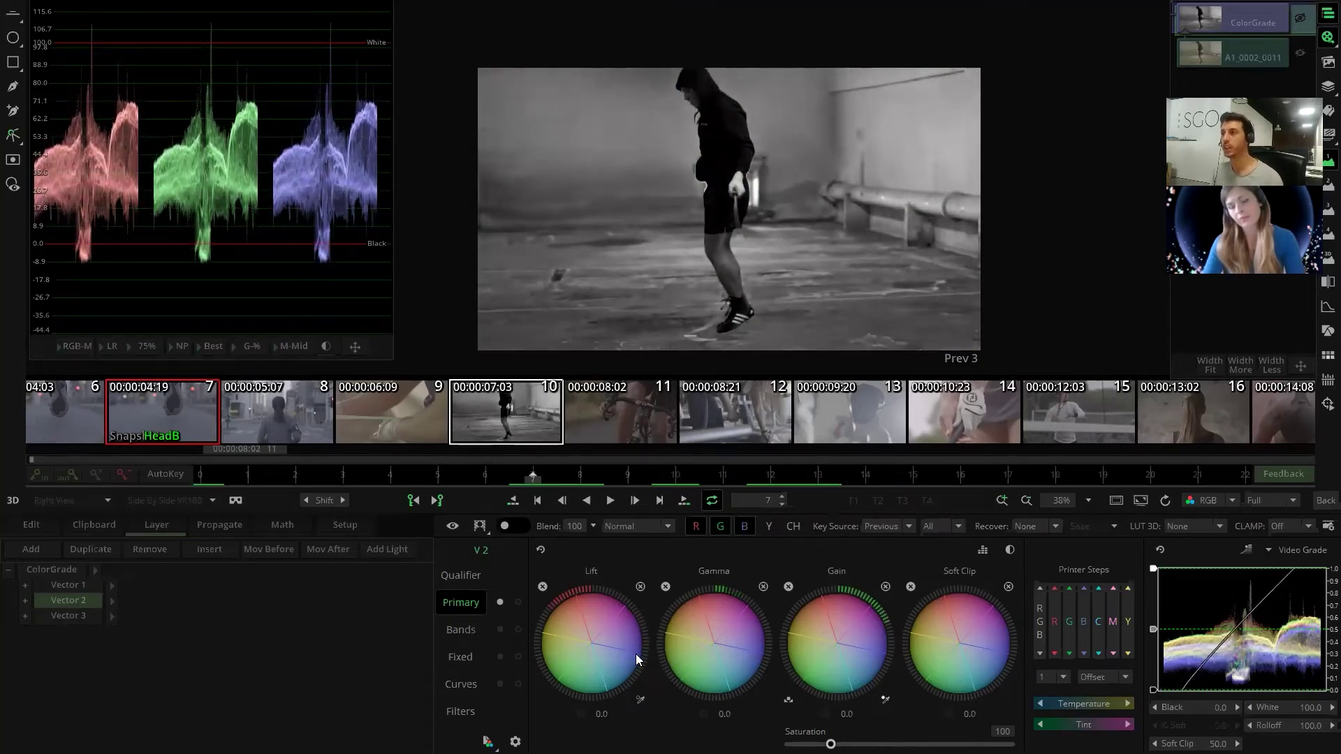
pyautogui.moveTo(829, 655); pyautogui.dragTo(870, 629)
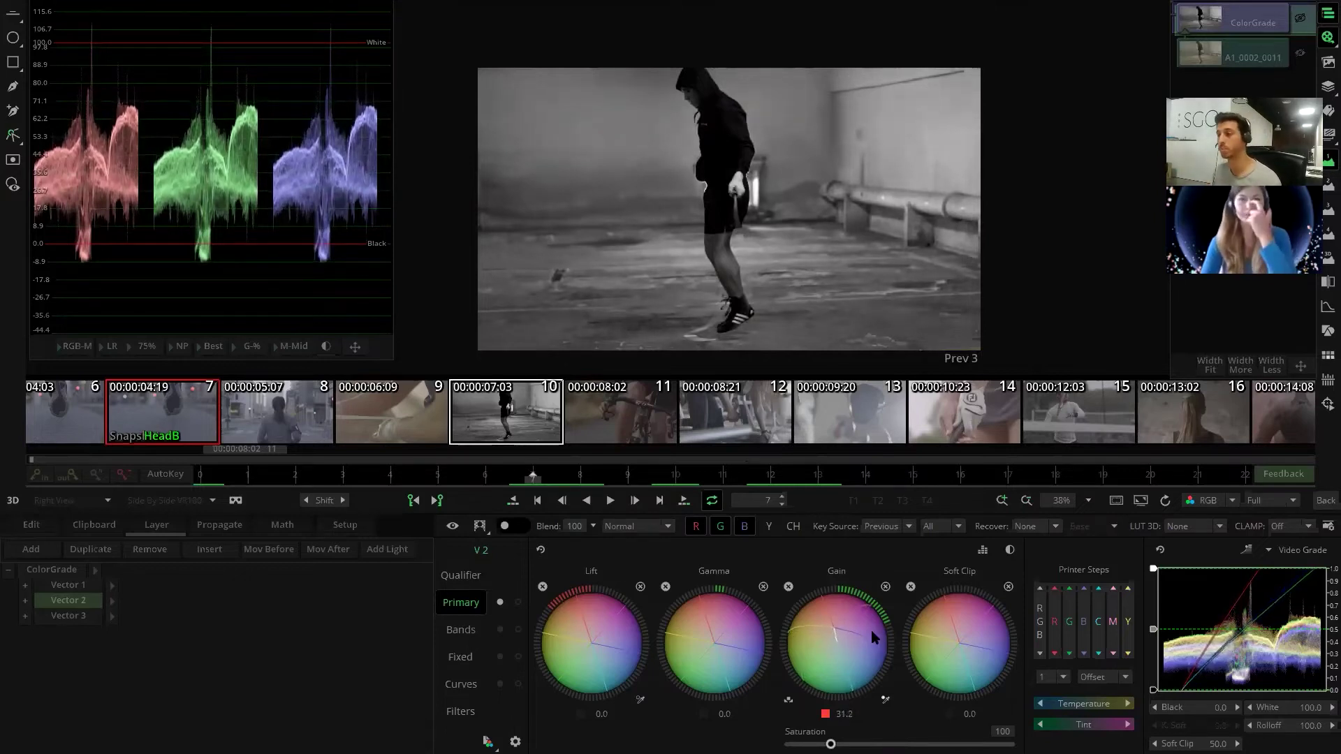
# - Reset Vector 3's saturation to 100 to inspect the colour coming from Vector 2, and return it to 0
pyautogui.click(74, 620)
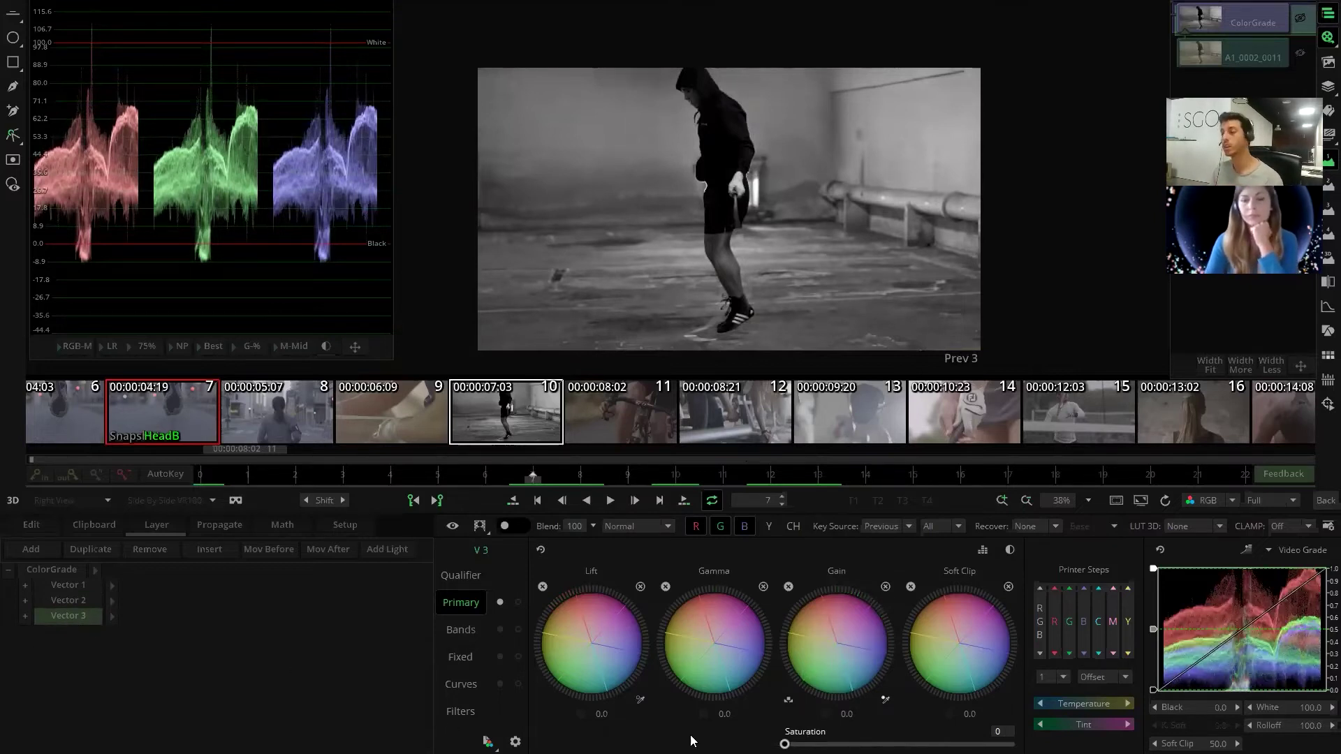
pyautogui.doubleClick(808, 736)
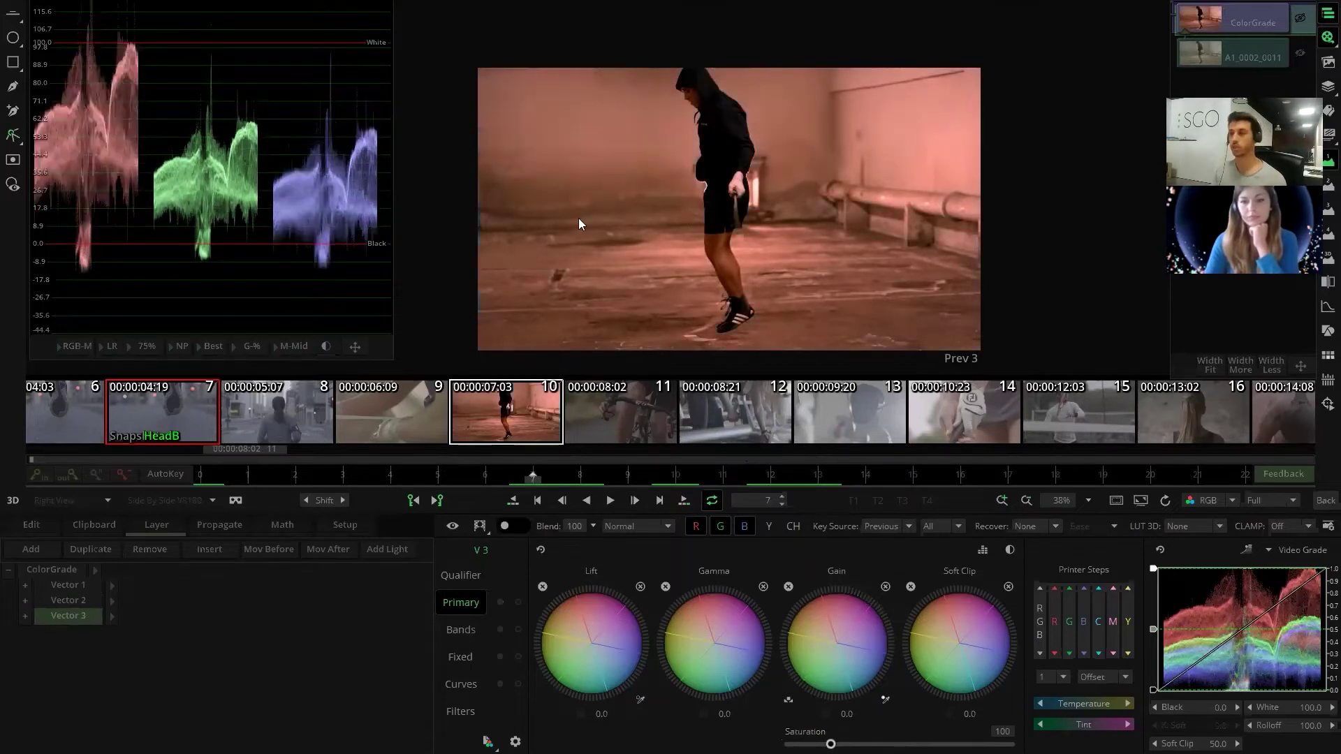
pyautogui.click(105, 600)
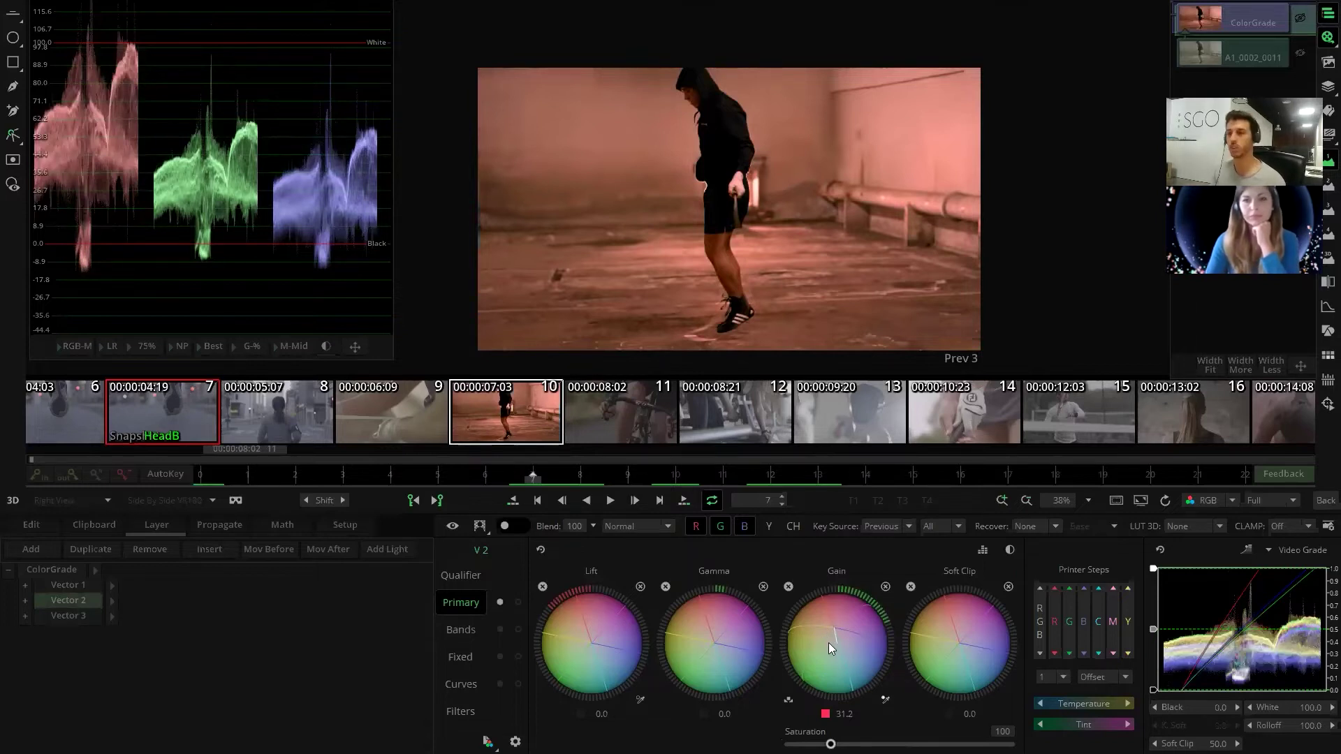
pyautogui.click(62, 617)
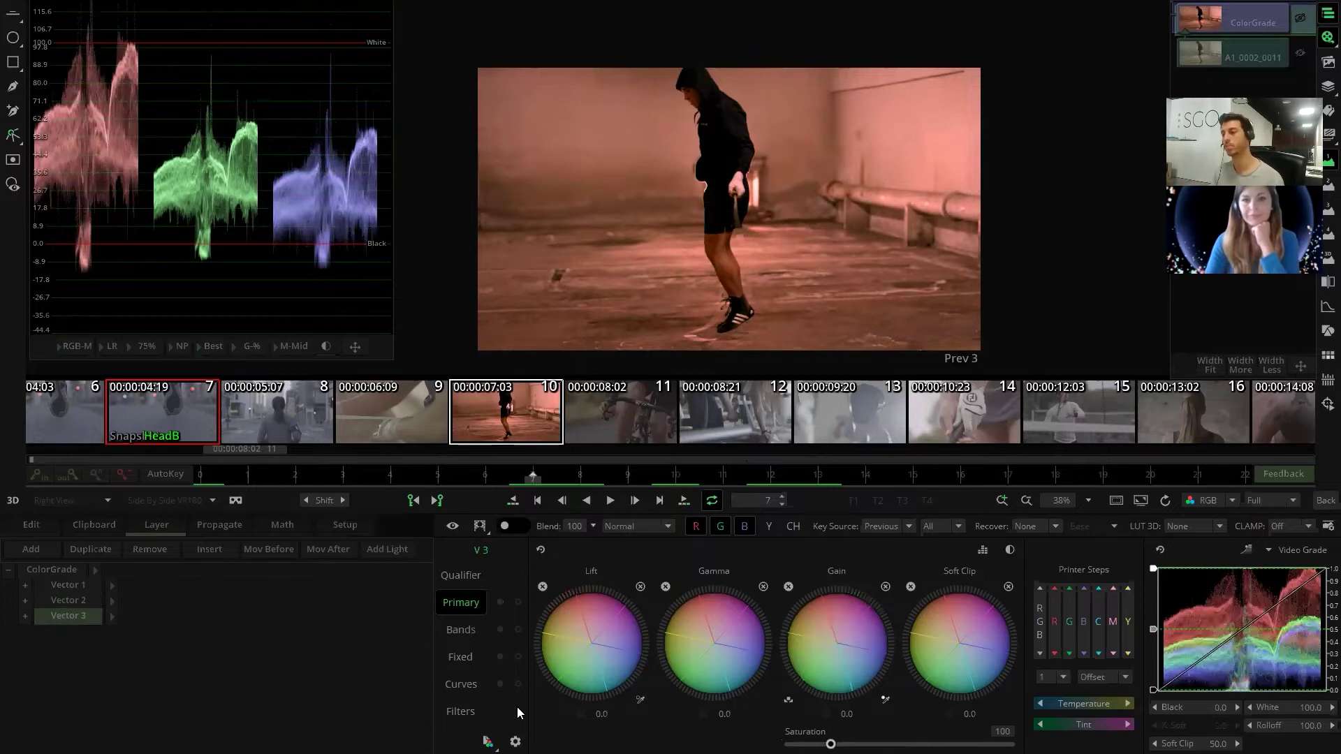
pyautogui.moveTo(830, 743); pyautogui.dragTo(751, 742)
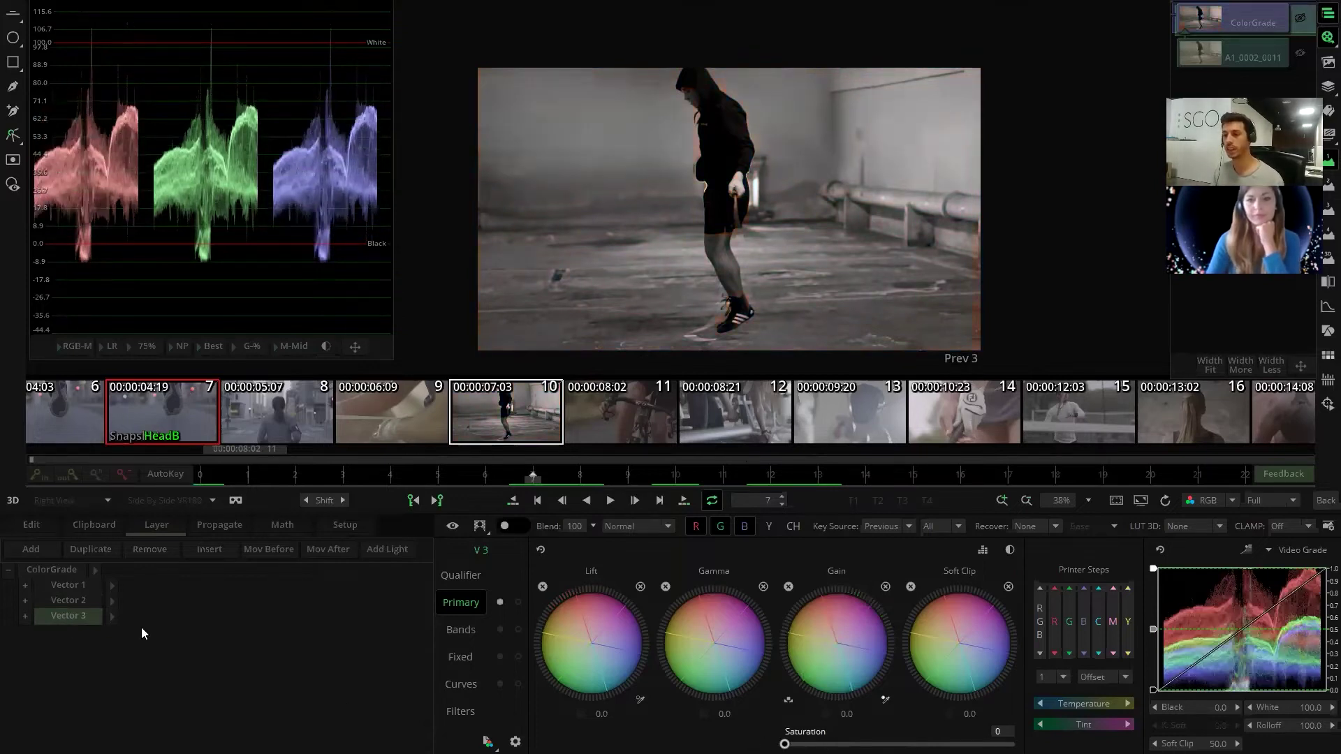
# - Restrict Vector 2 to the Y channel only and switch Vector 3 off to view the picture in colour
pyautogui.click(50, 605)
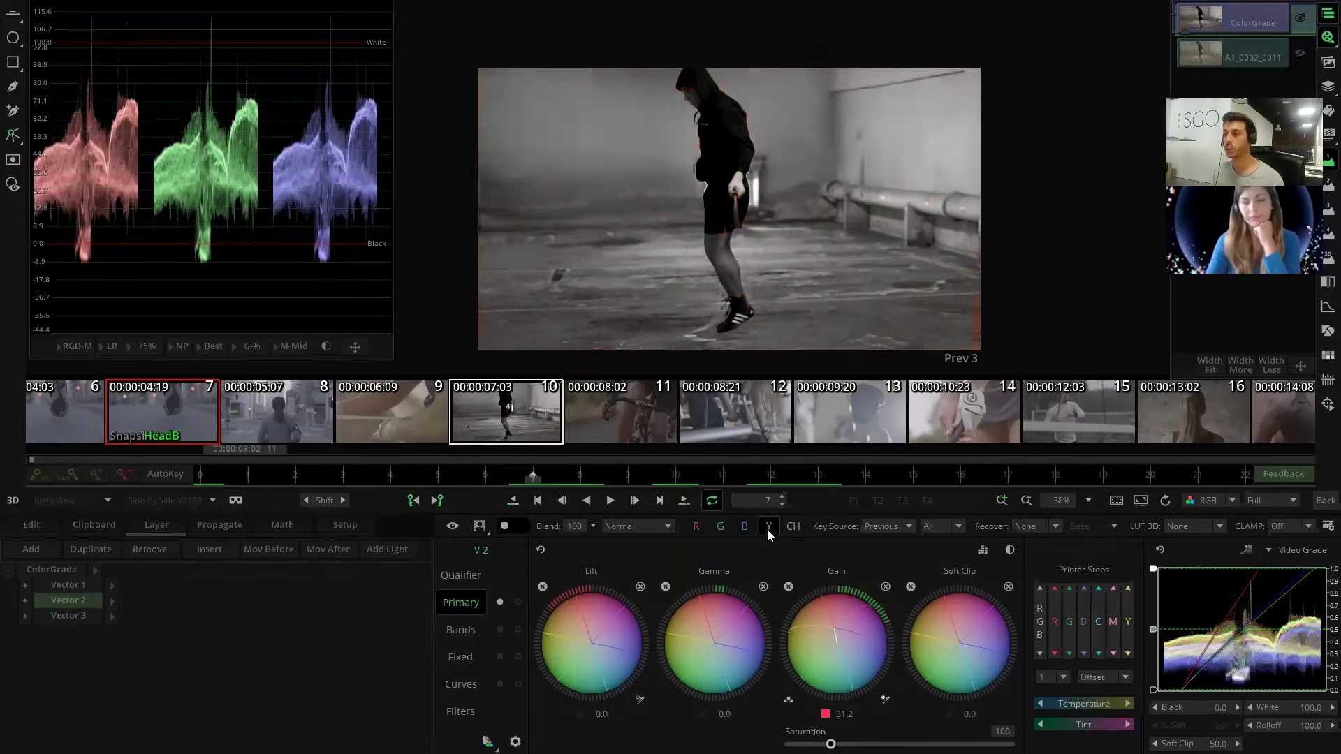
pyautogui.click(79, 620)
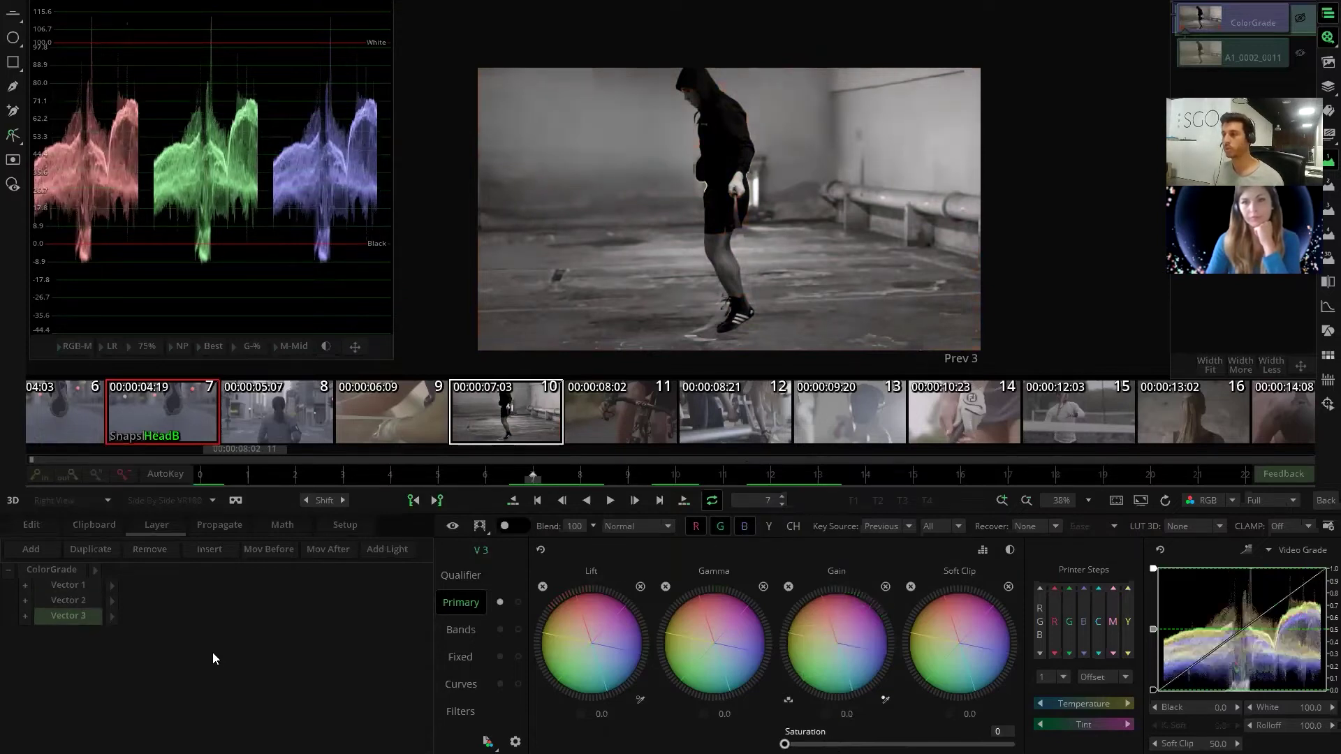
pyautogui.click(451, 531)
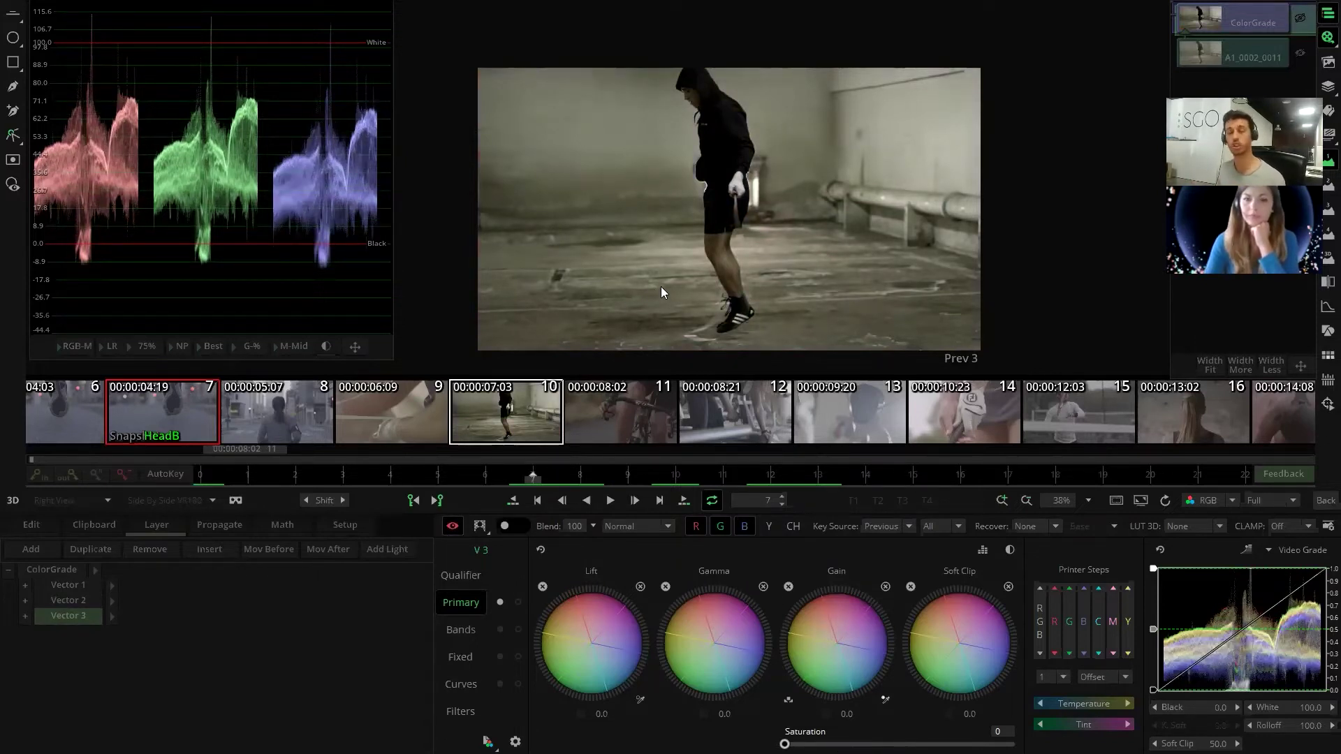
# - On Vector 2, shift Gain toward red to 35.9, Lift toward blue to 15.0 and Gamma toward violet to 4.1, with Vector 3 back on
pyautogui.click(61, 600)
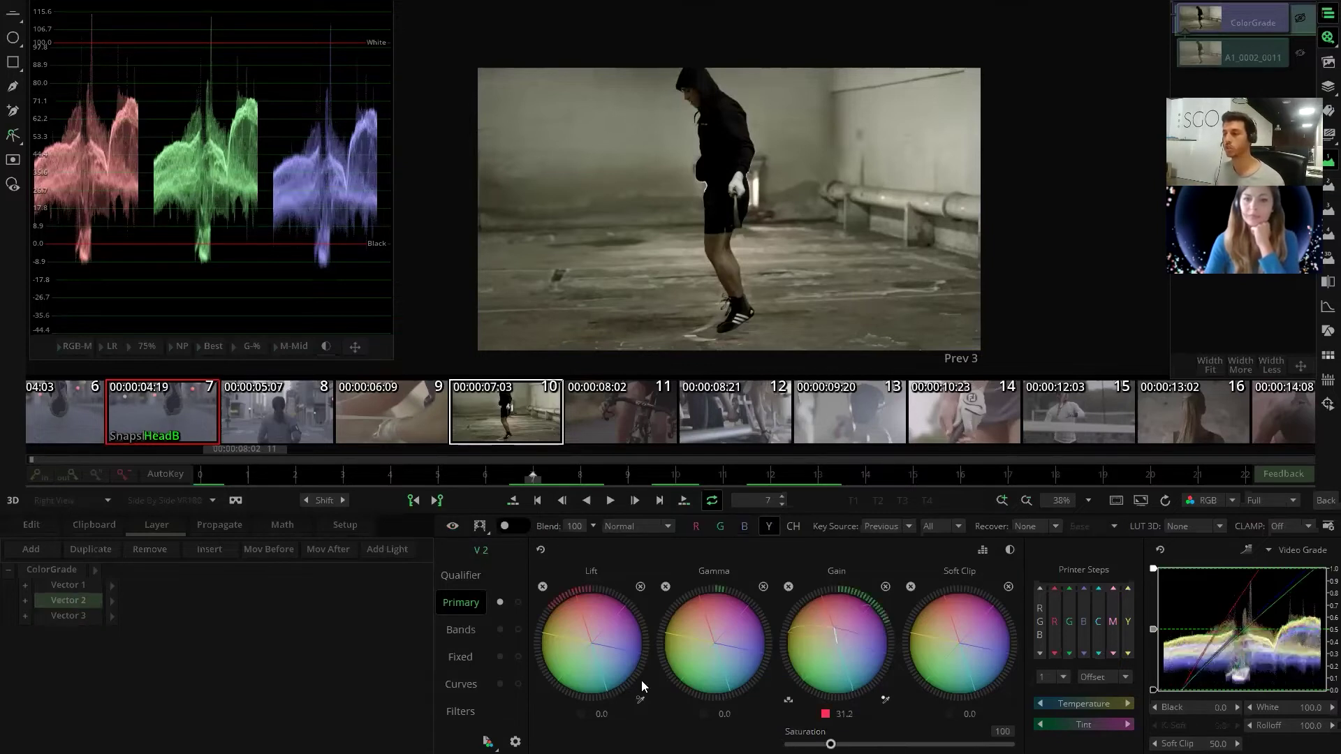
pyautogui.moveTo(750, 564); pyautogui.dragTo(824, 634)
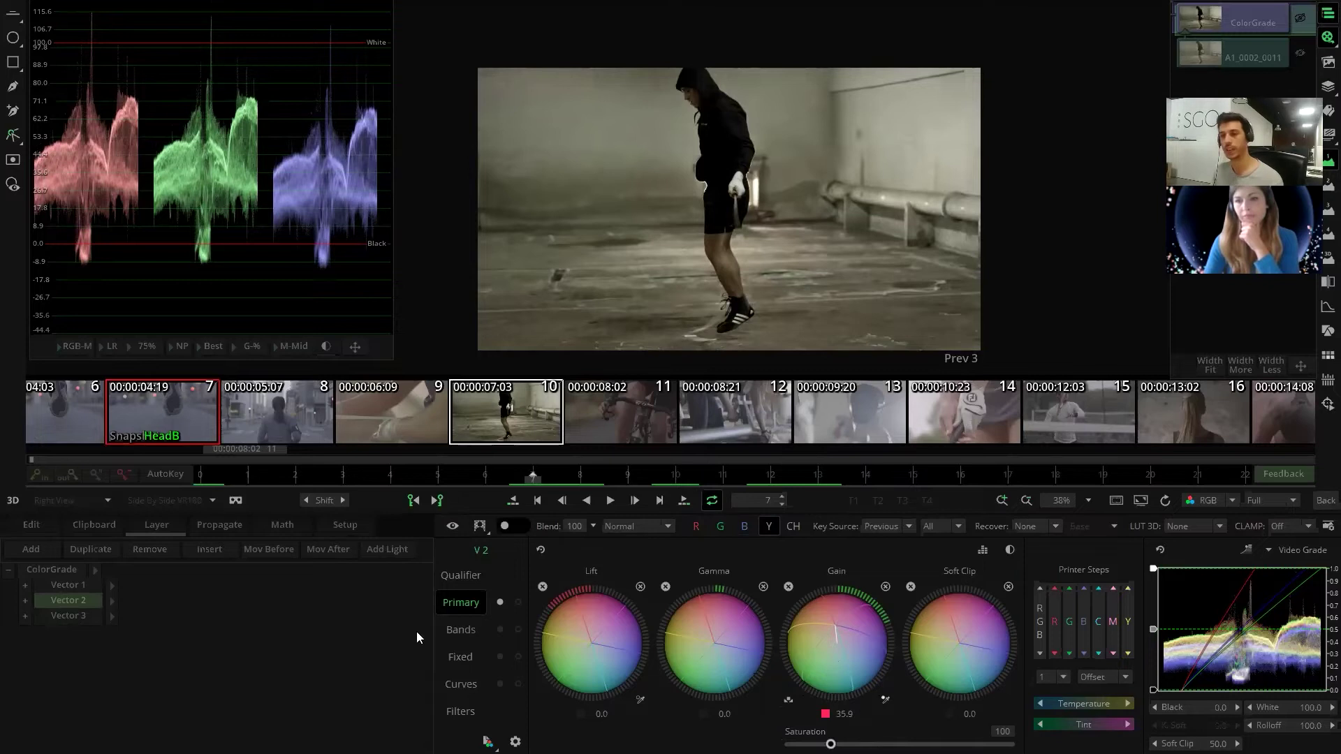
pyautogui.click(84, 620)
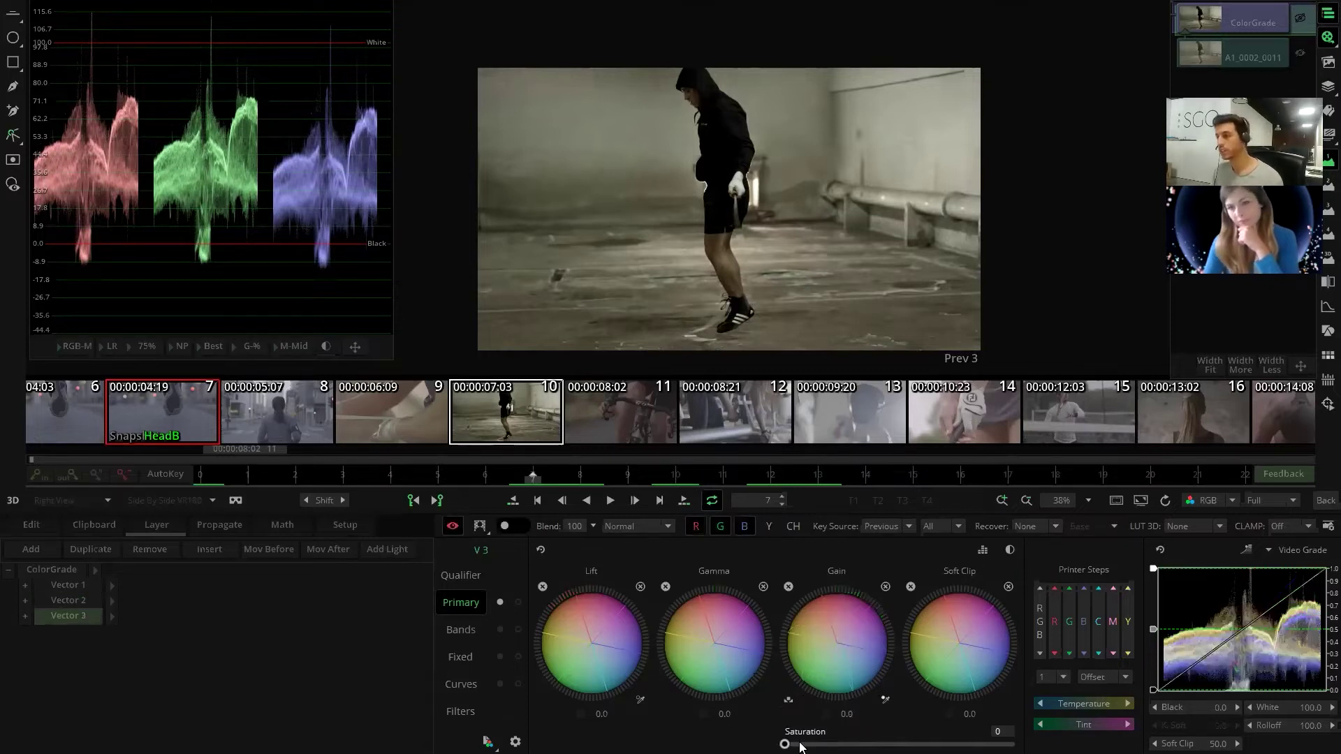
pyautogui.click(83, 602)
pyautogui.moveTo(571, 654); pyautogui.dragTo(629, 633)
pyautogui.moveTo(713, 640); pyautogui.dragTo(676, 608)
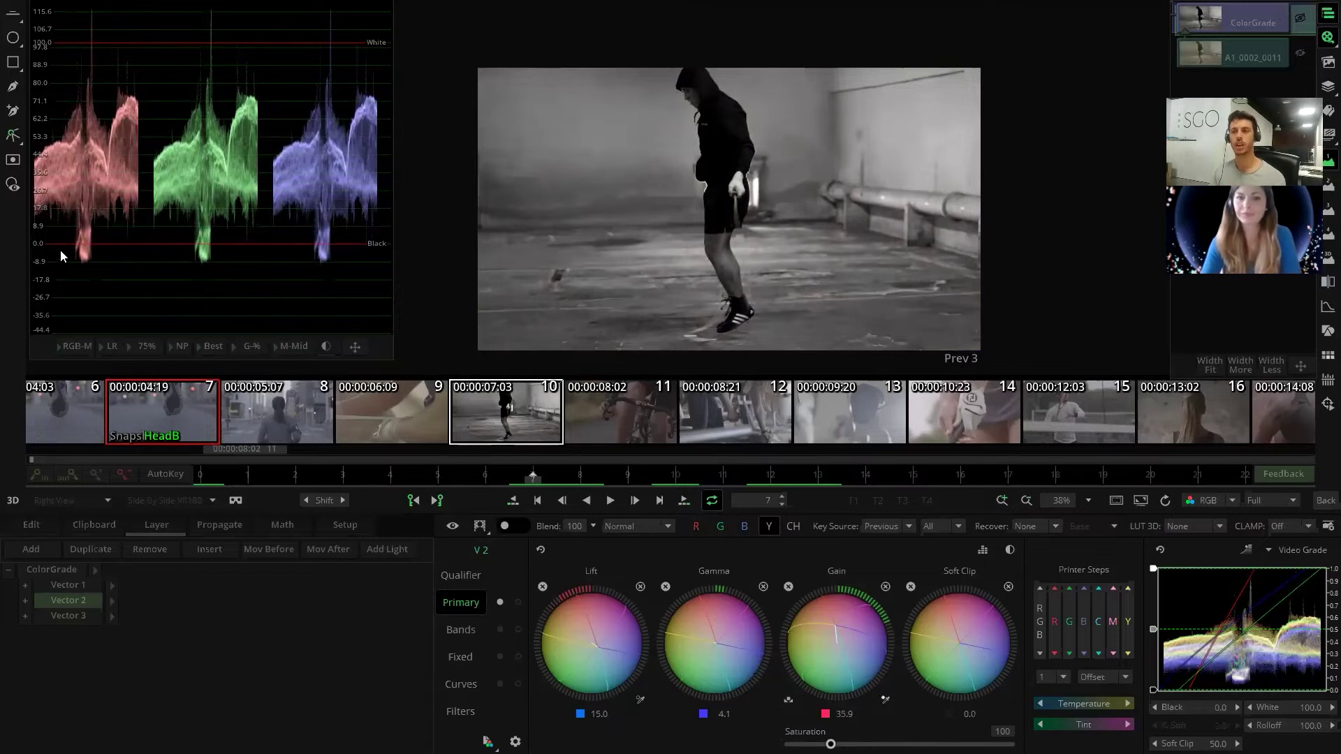
# - Compare the tonal range presets of the primary and band controls, and set Vector 2's Bands range to Shadows
pyautogui.scroll(-1, 194, 116)
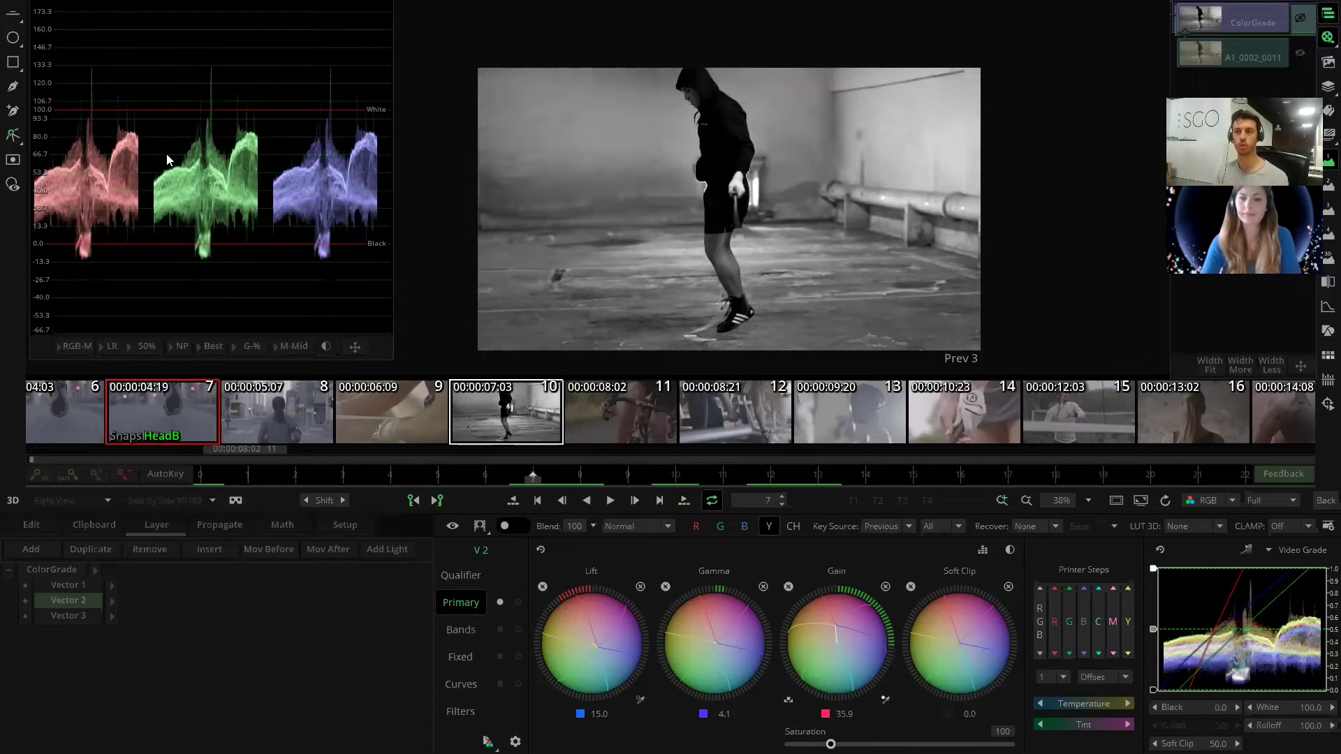
pyautogui.scroll(3, 760, 267)
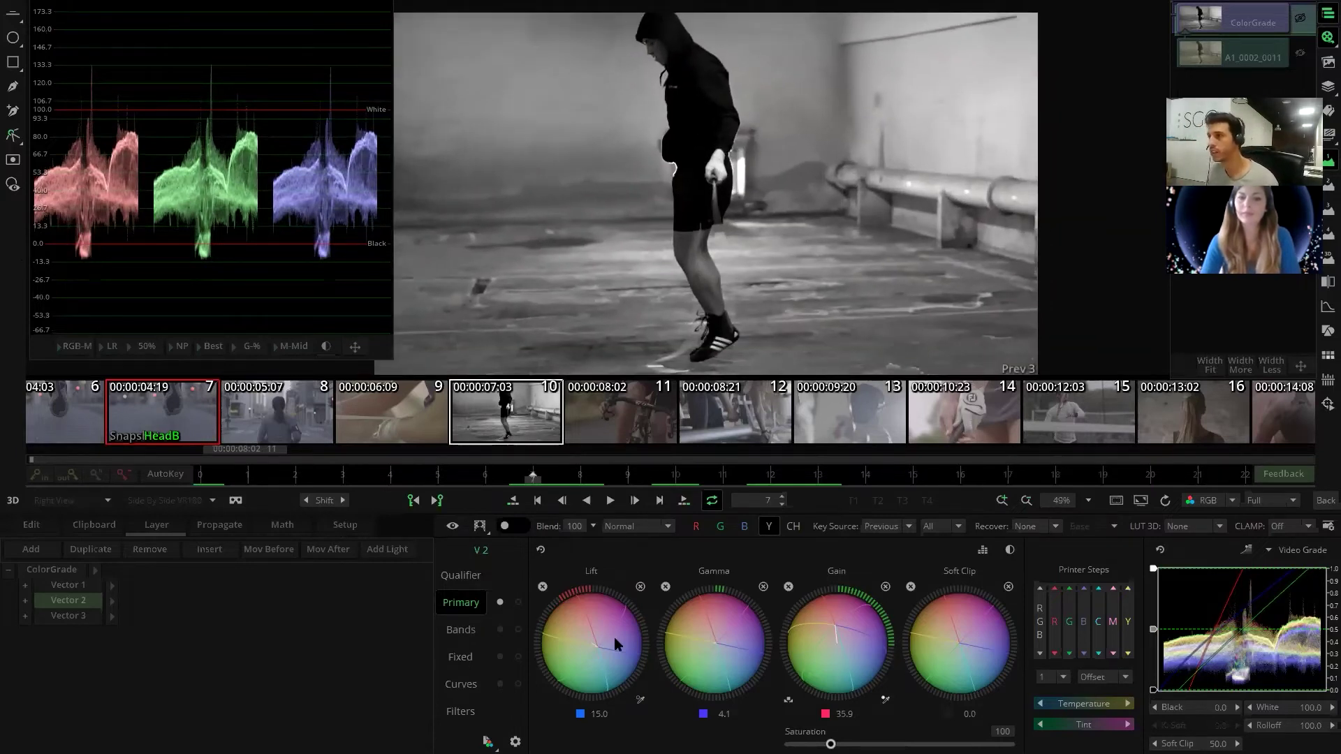
pyautogui.click(466, 630)
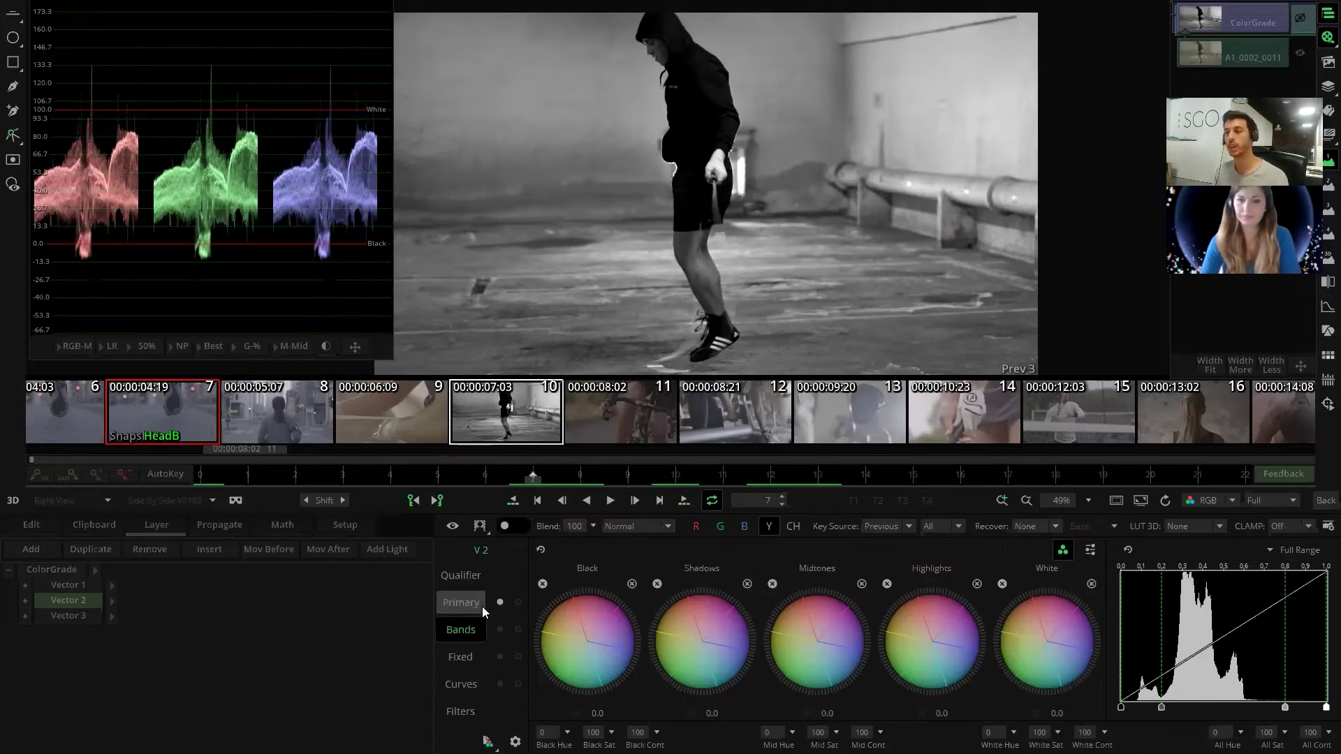
pyautogui.click(1269, 550)
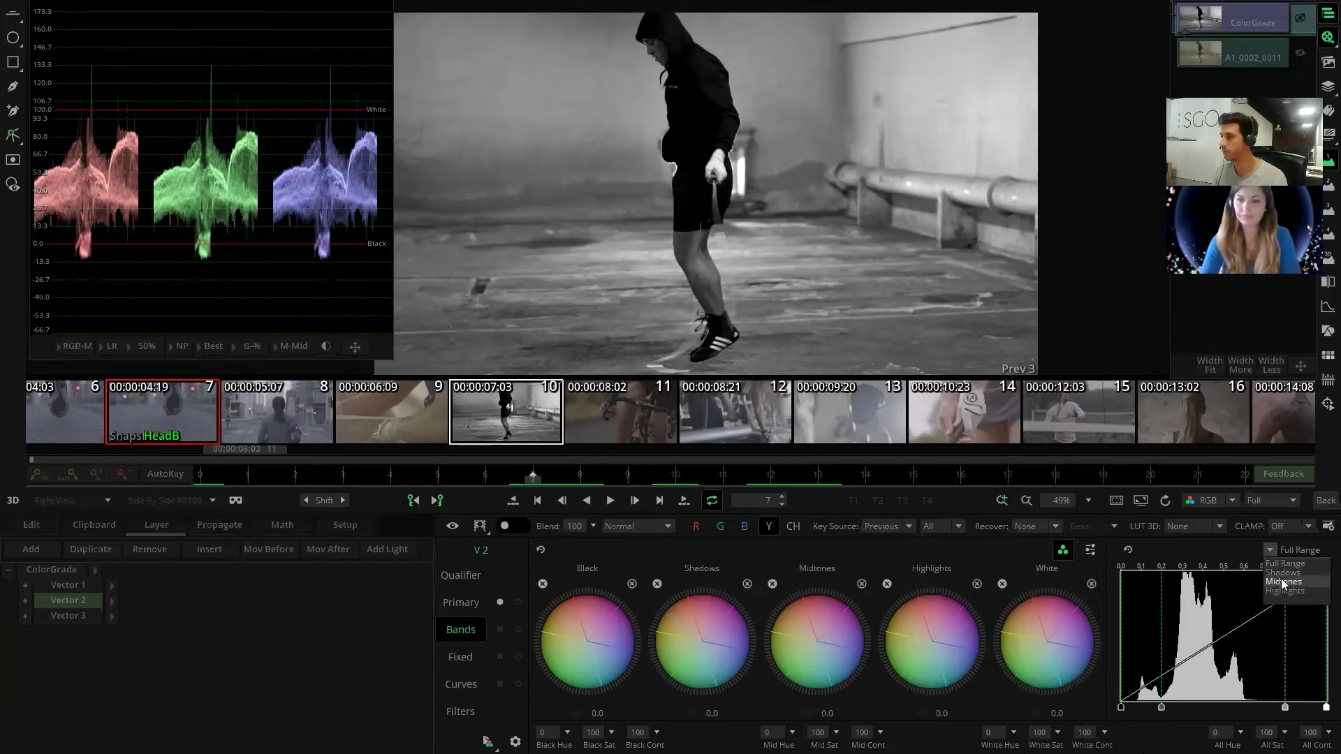
pyautogui.click(459, 600)
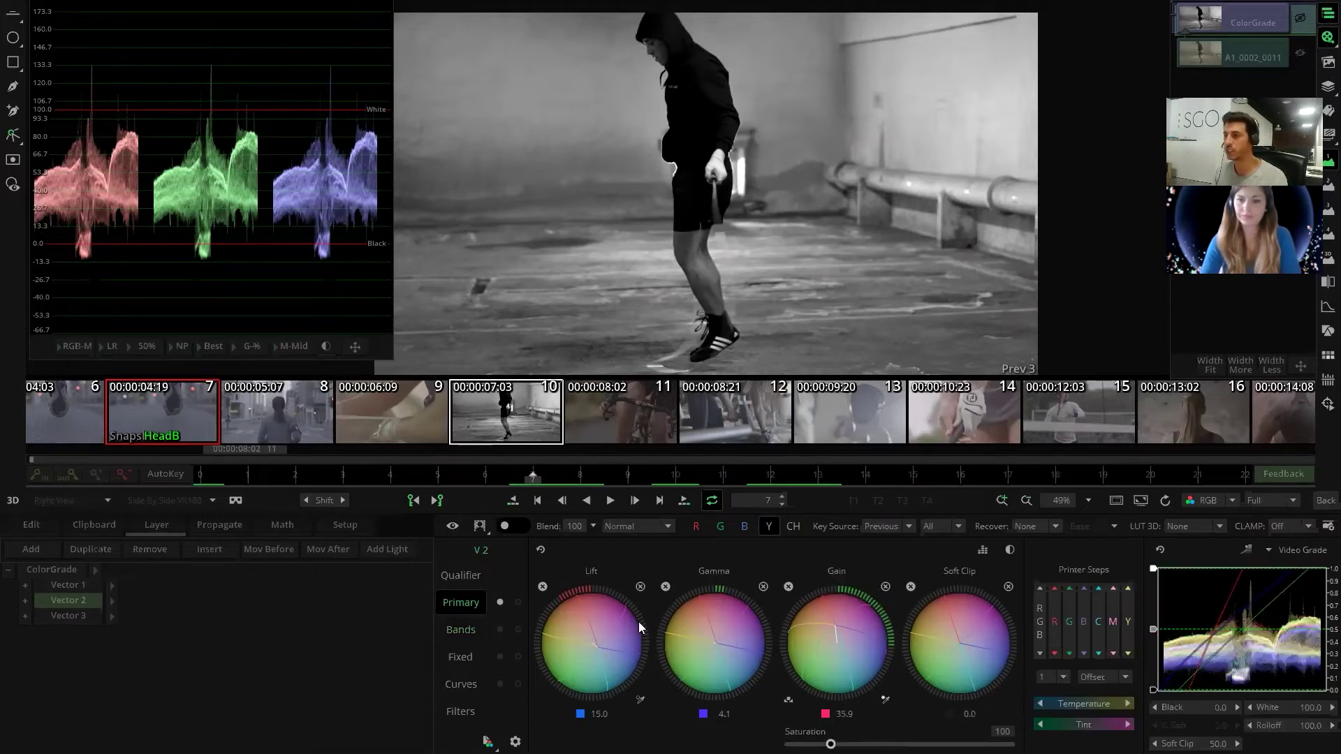
pyautogui.click(1268, 550)
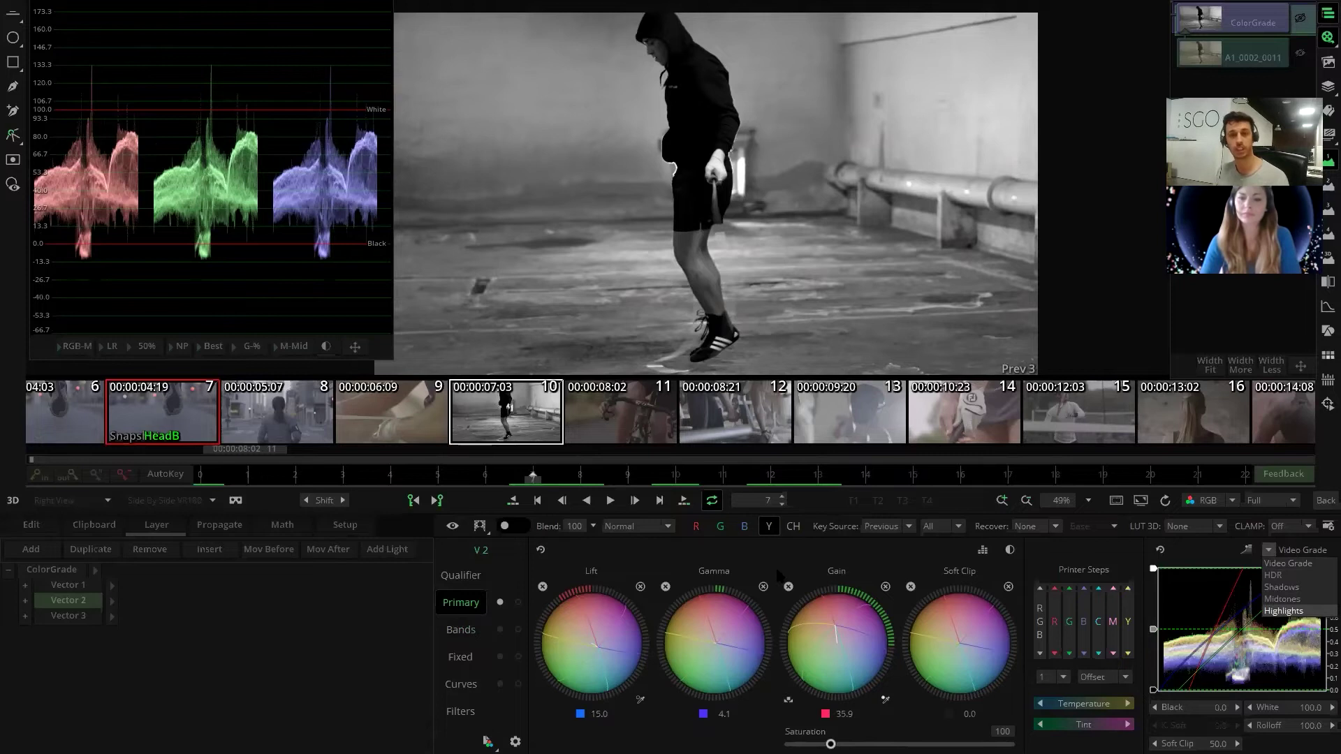
pyautogui.click(462, 630)
pyautogui.click(1269, 552)
pyautogui.click(1280, 570)
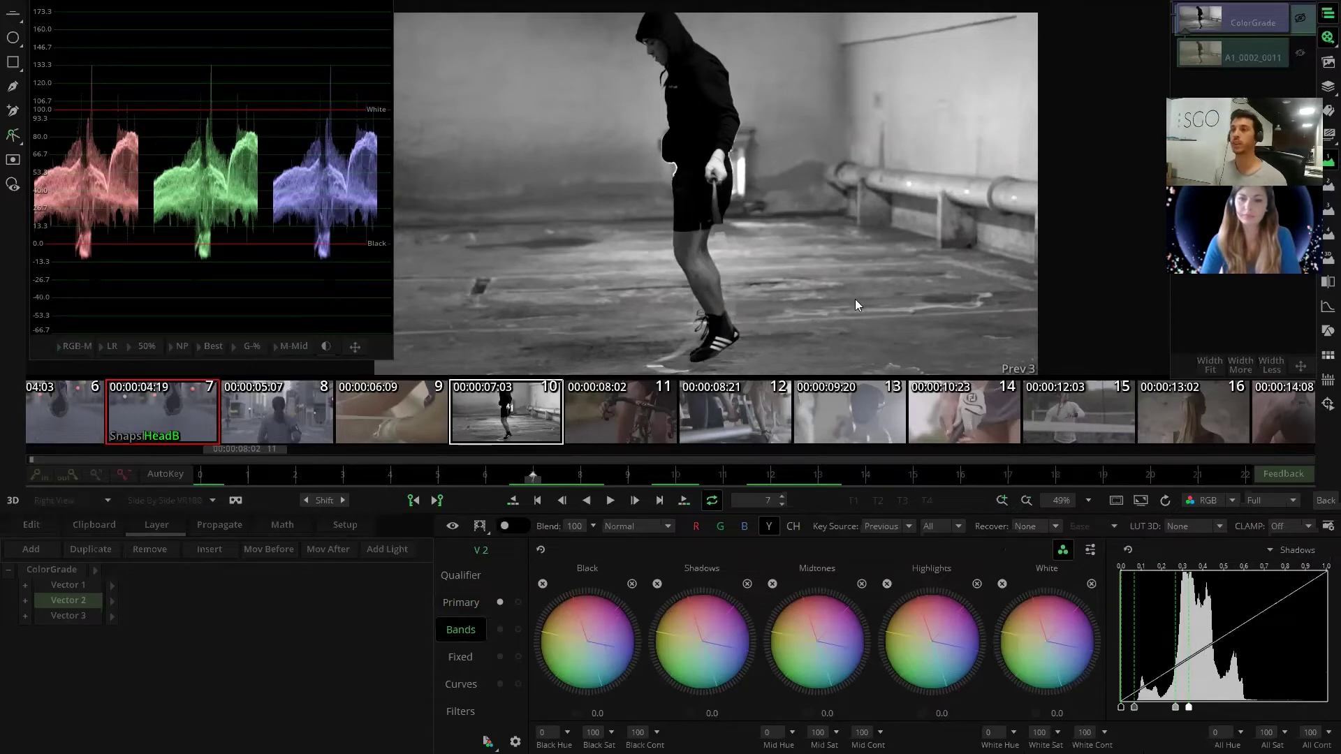
# - Raise the Black and Shadows bands of Vector 2 to recover detail in the boxer's dark clothing
pyautogui.scroll(5, 180, 270)
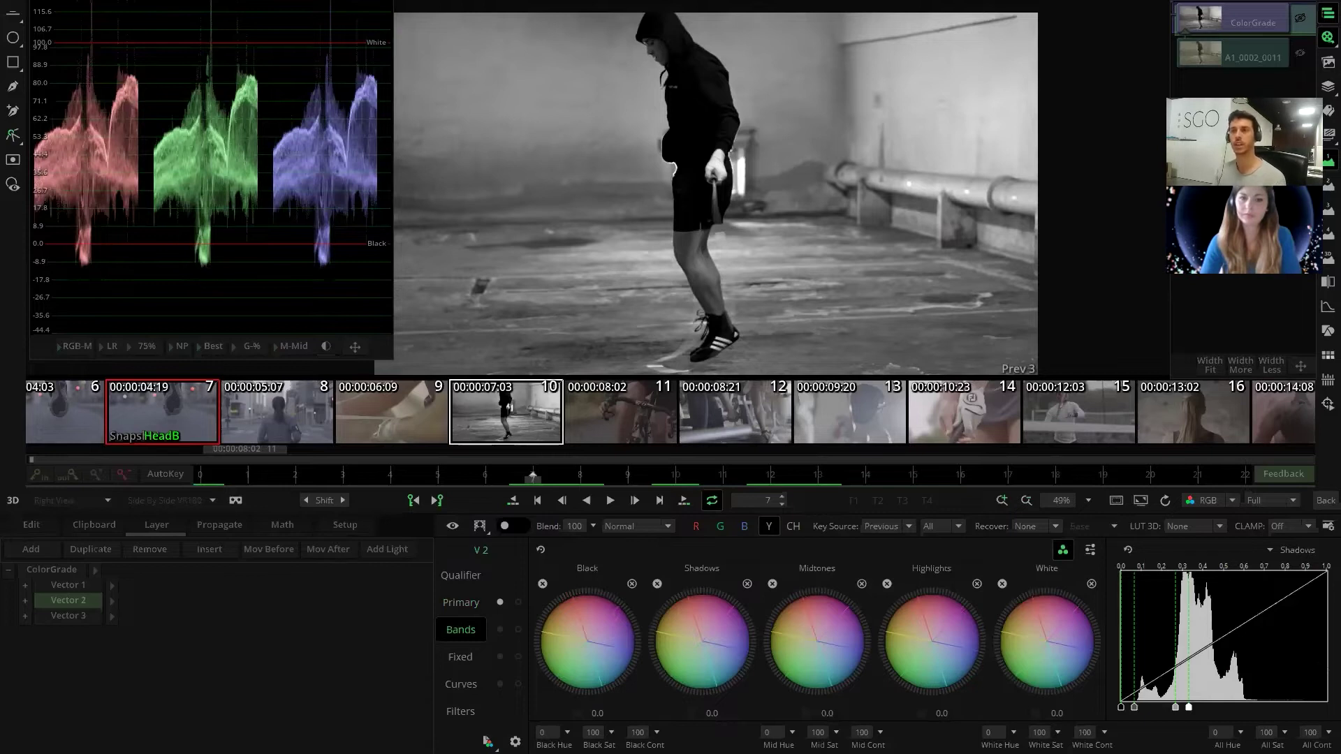
pyautogui.scroll(5, 627, 253)
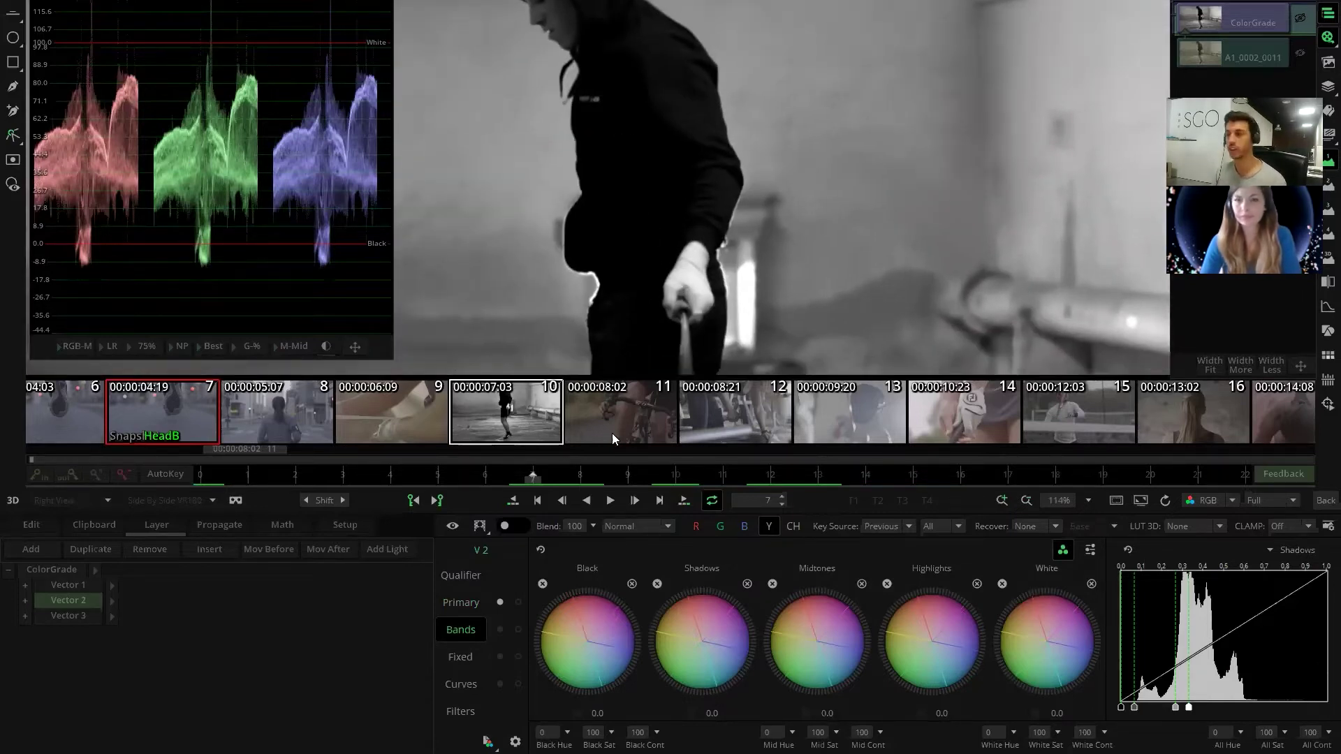
pyautogui.moveTo(568, 641); pyautogui.dragTo(966, 615)
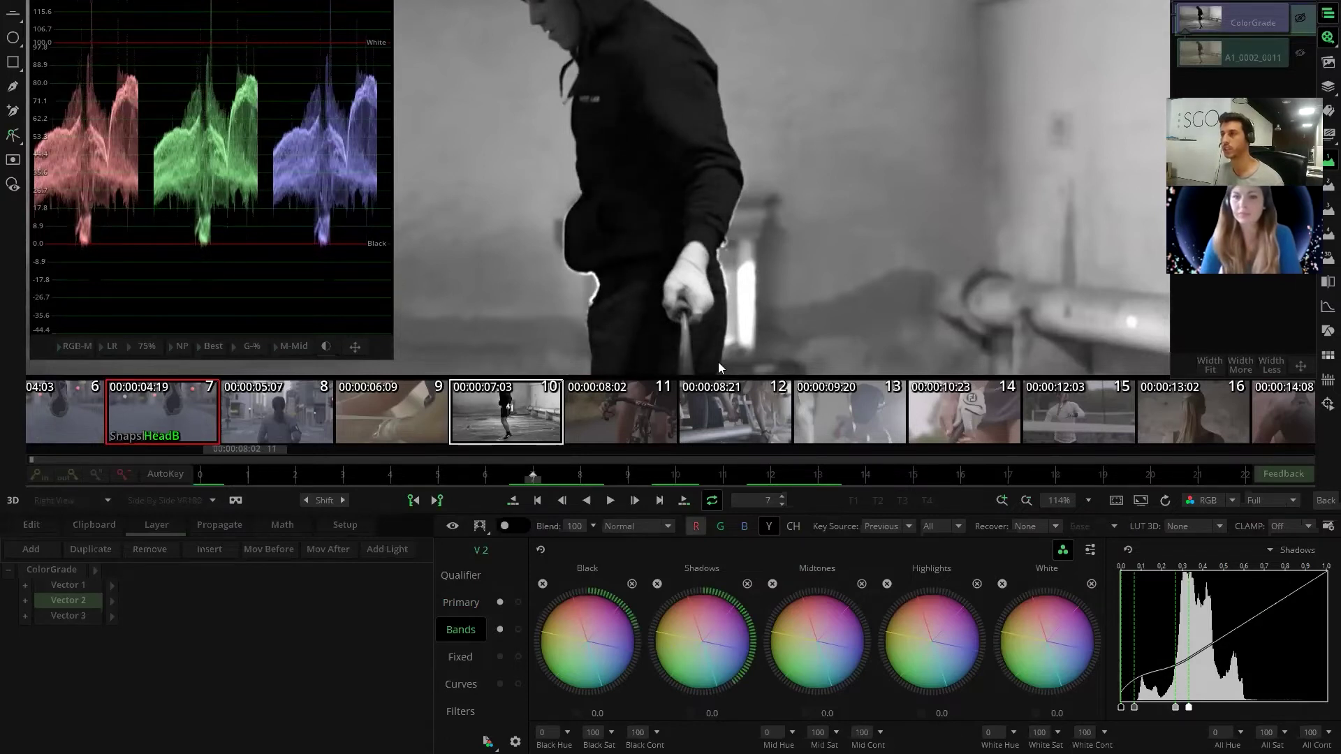
pyautogui.scroll(-6, 736, 292)
pyautogui.scroll(2, 726, 293)
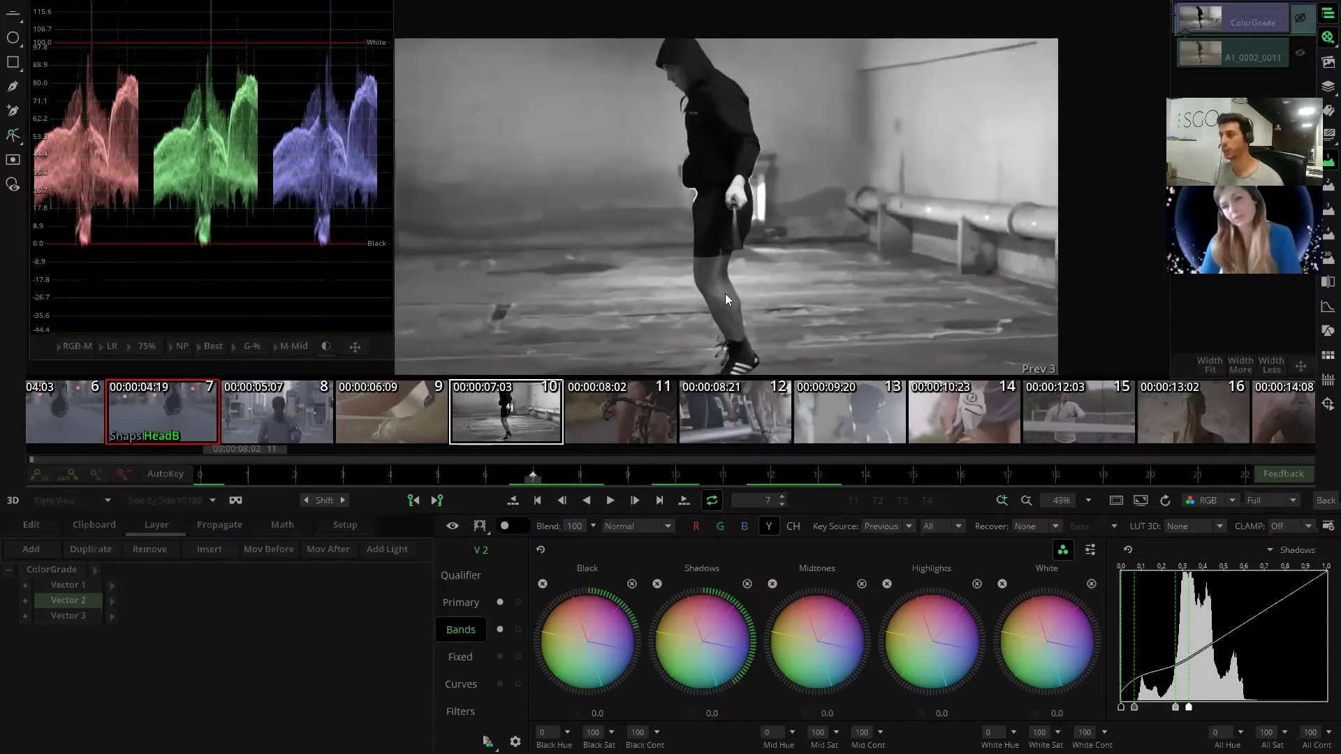
# - Lower the Midtones band of Vector 2 and raise its Shadows band slightly further
pyautogui.click(1268, 551)
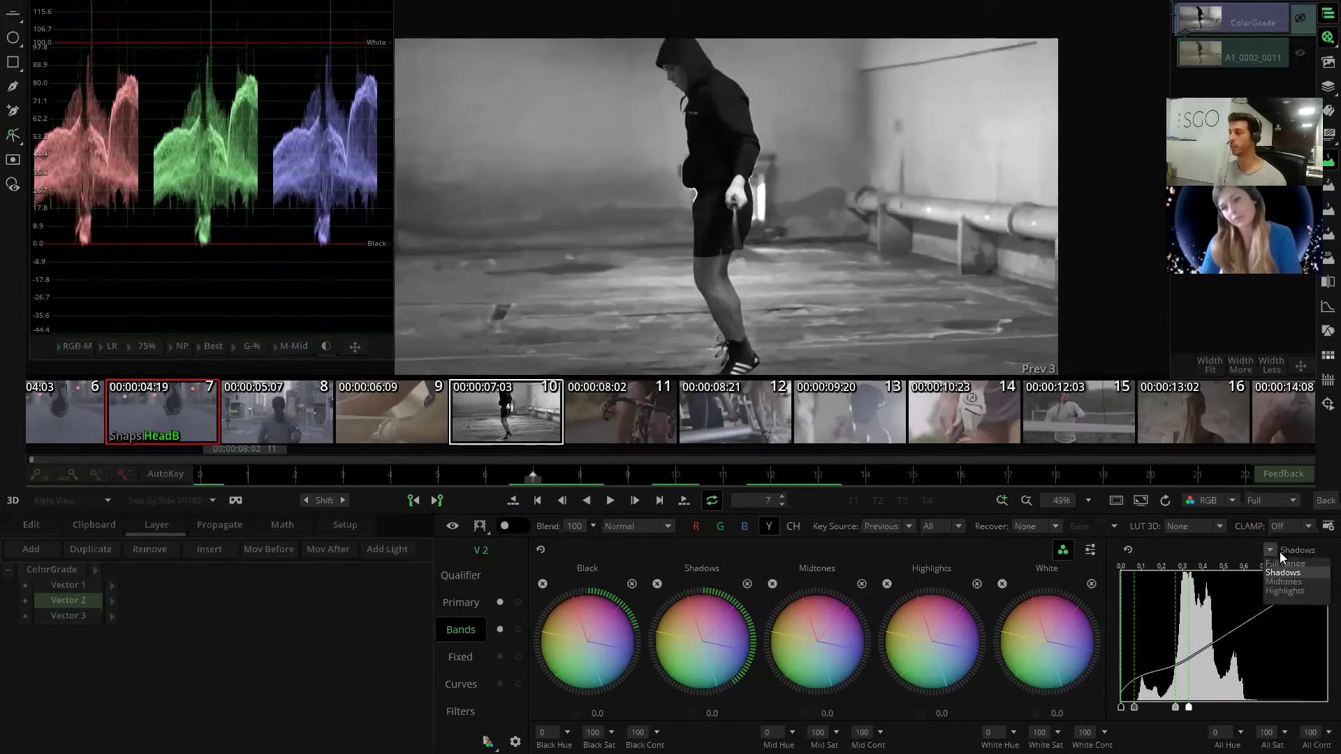
pyautogui.click(1194, 552)
pyautogui.scroll(2, 705, 282)
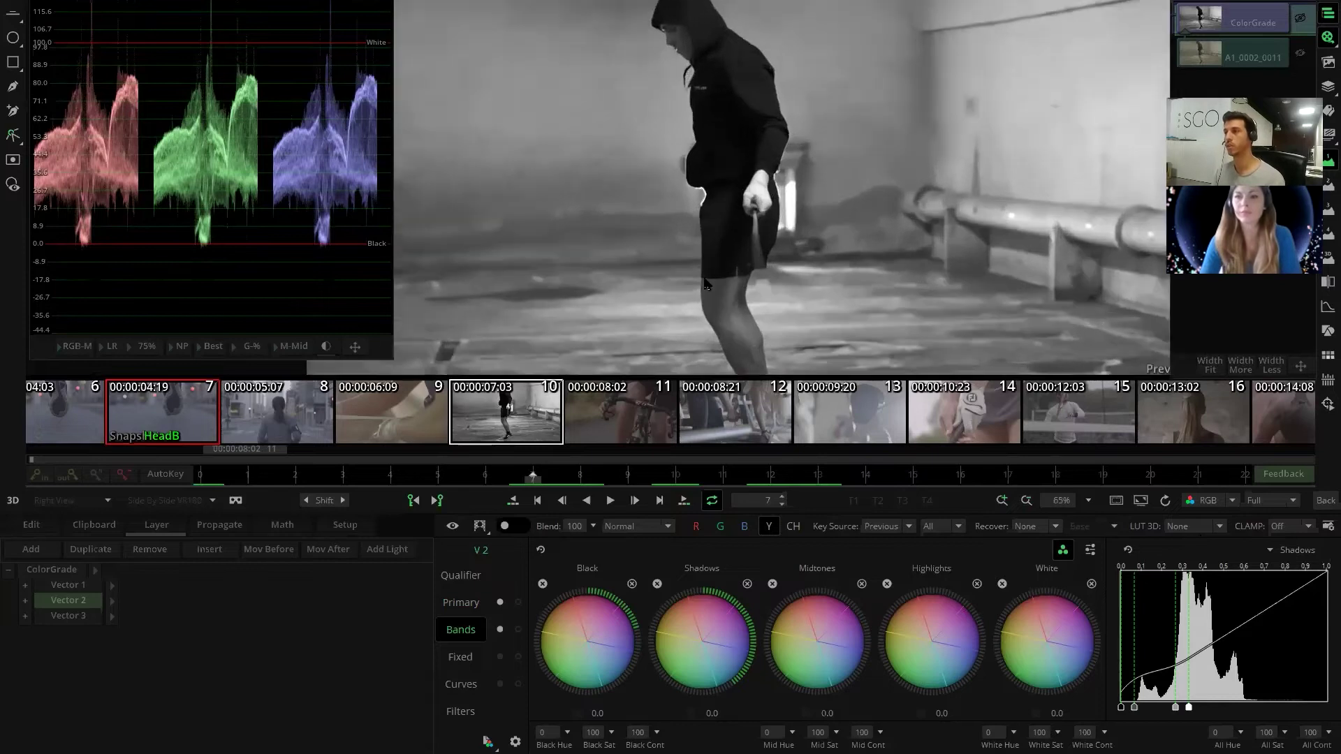
pyautogui.scroll(-2, 705, 282)
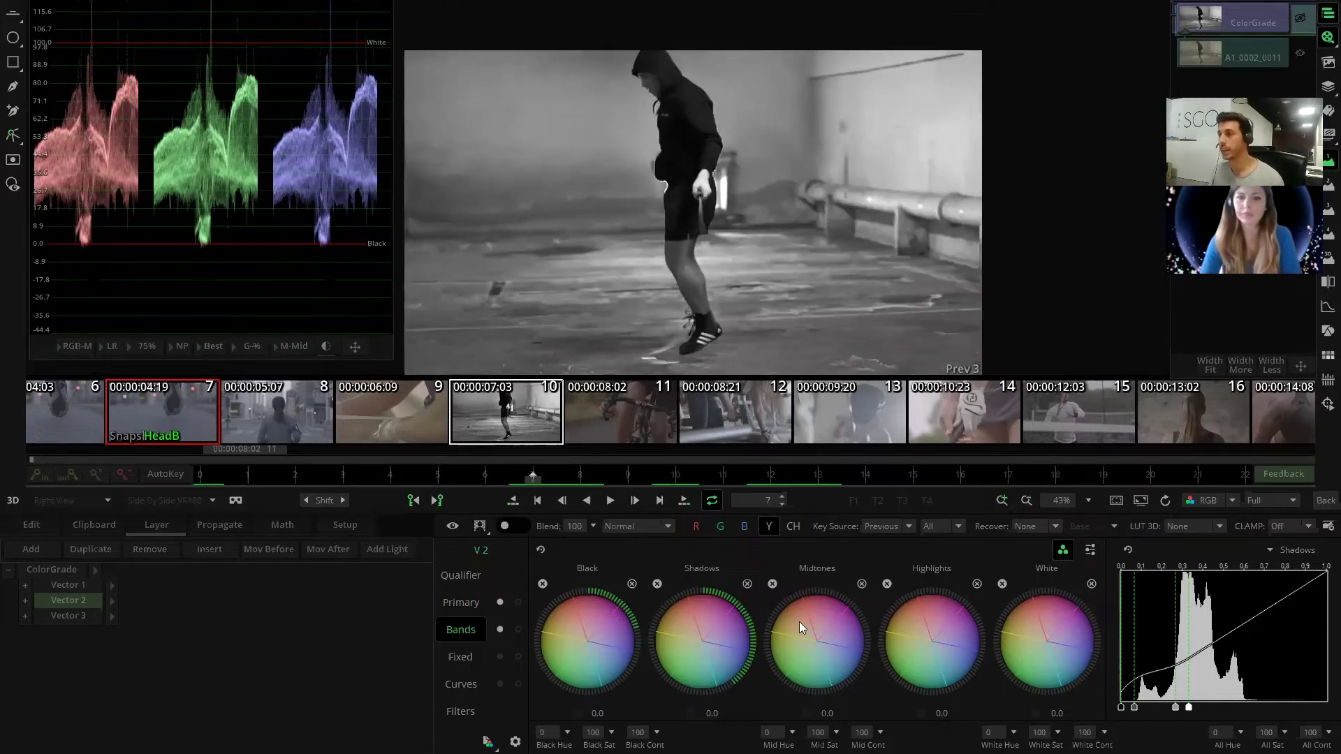
pyautogui.moveTo(803, 635); pyautogui.dragTo(762, 643)
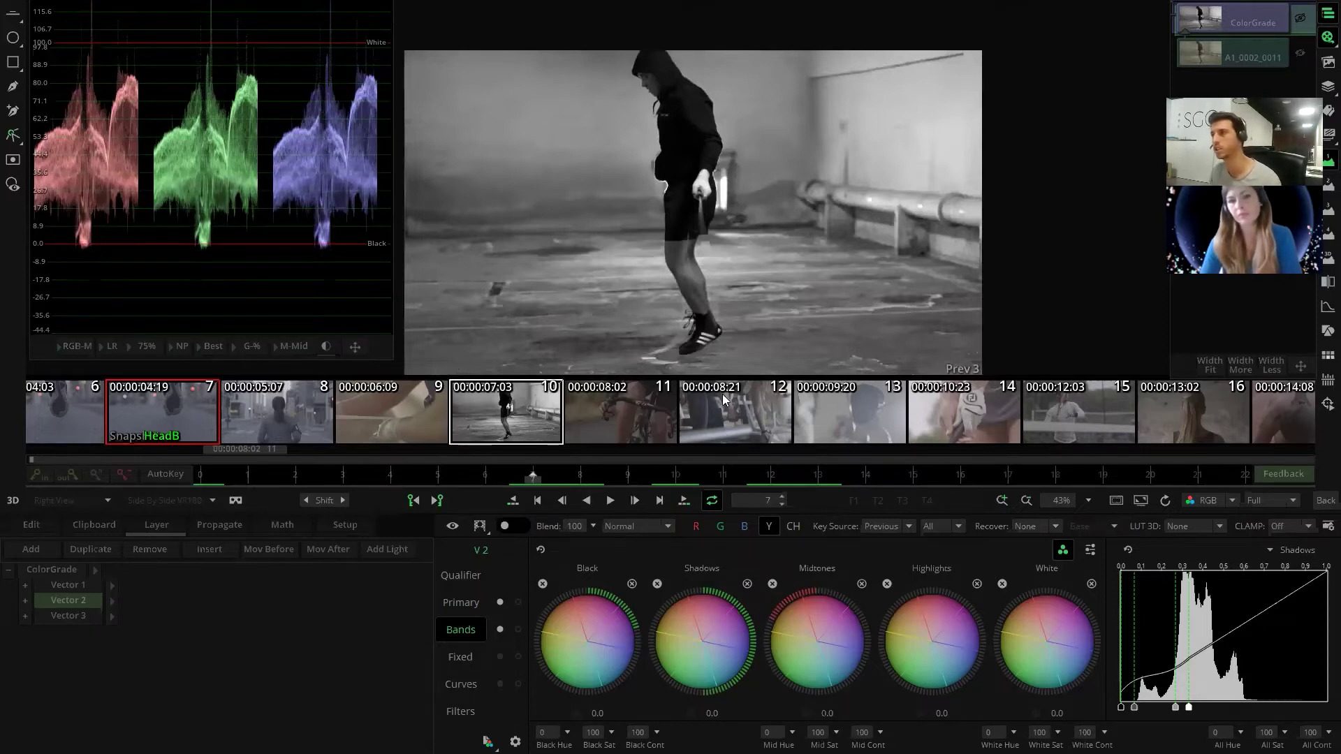
# - Play back part of shot 10 to check the black-and-white grade in motion
pyautogui.scroll(-1, 701, 314)
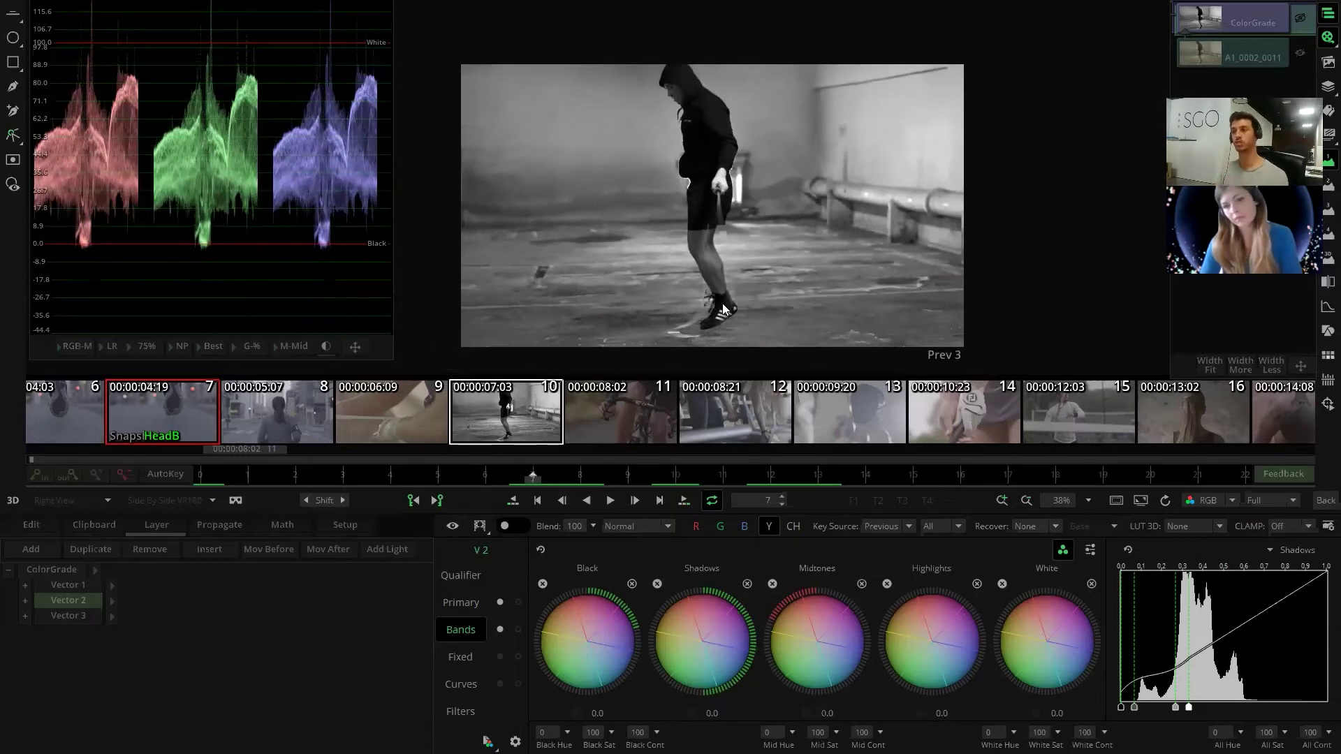
pyautogui.click(310, 471)
pyautogui.press('space')
pyautogui.press('space')
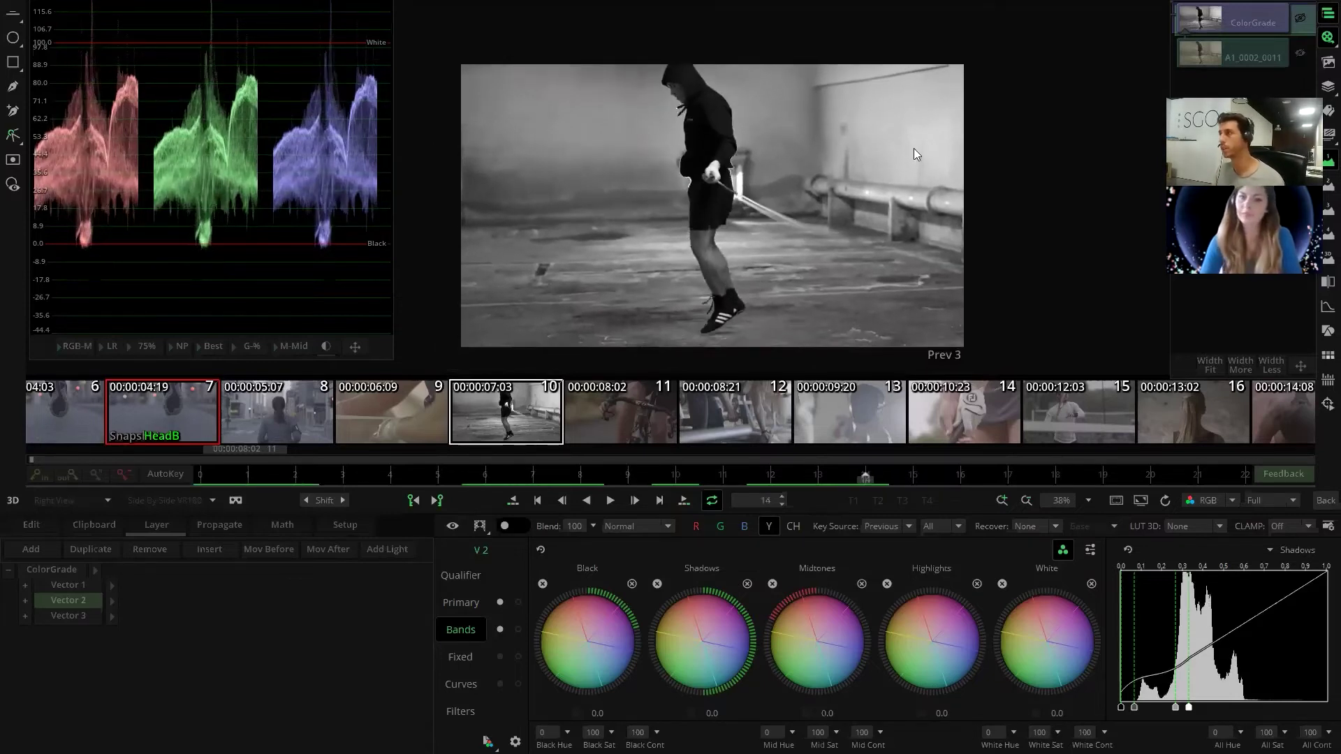
# - Switch the ColorGrade effect off and on repeatedly to compare the original with the graded shot
pyautogui.click(1300, 22)
pyautogui.click(1300, 22)
pyautogui.click(1300, 22)
pyautogui.click(1301, 23)
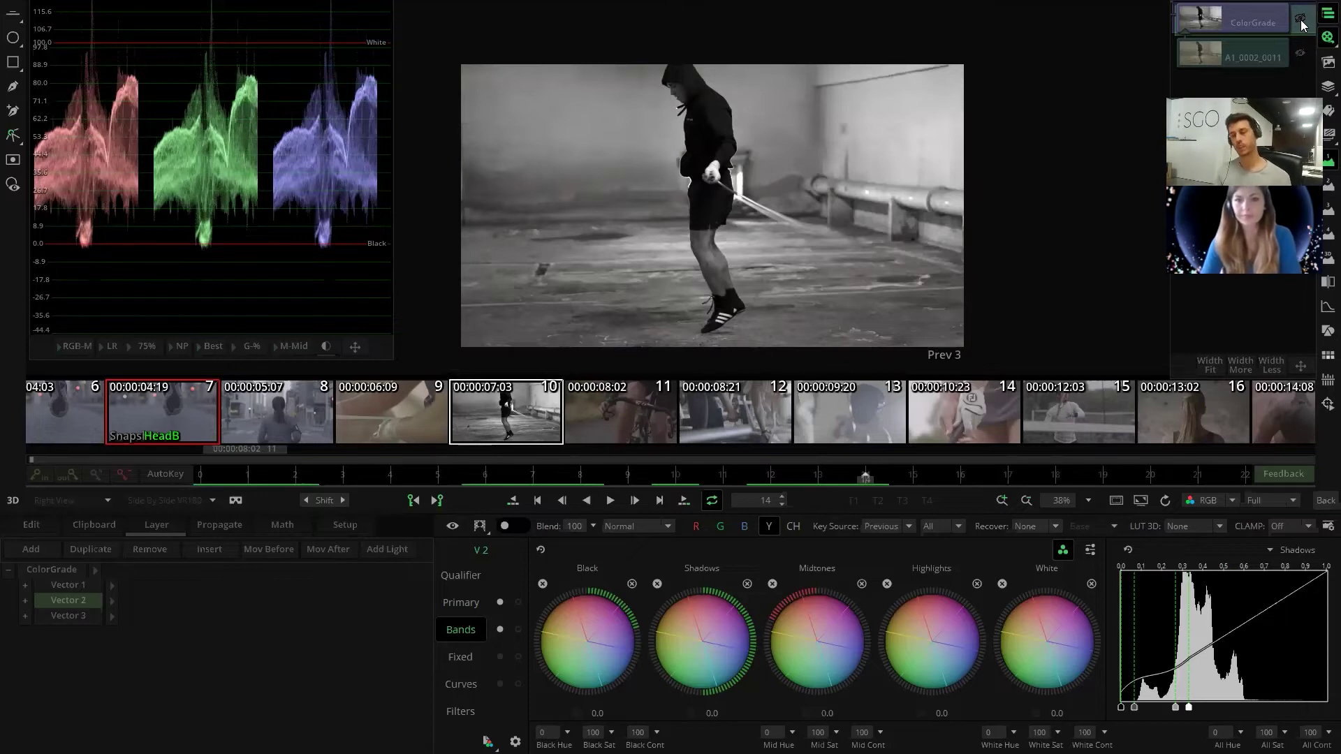
# - Restore the primary saturation of Vector 3 to 100 to bring the colour back into shot 10
pyautogui.click(78, 617)
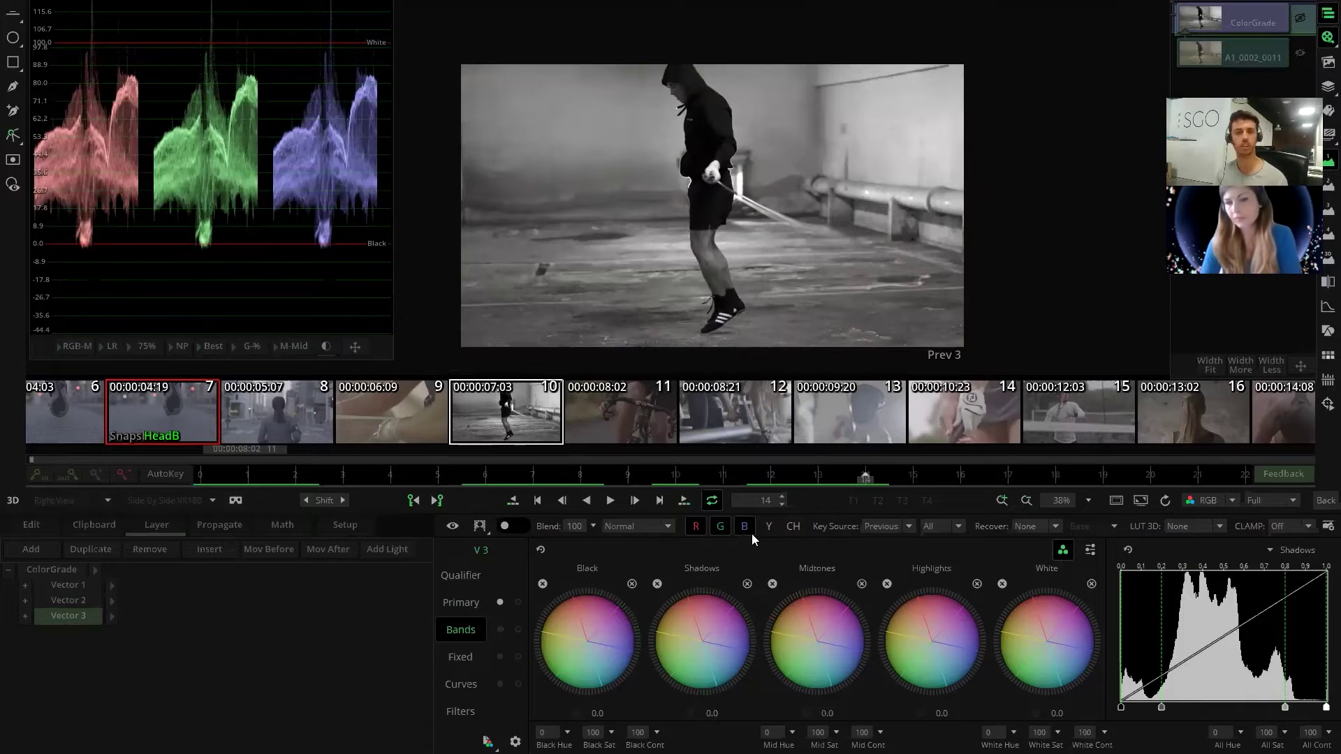
pyautogui.click(476, 603)
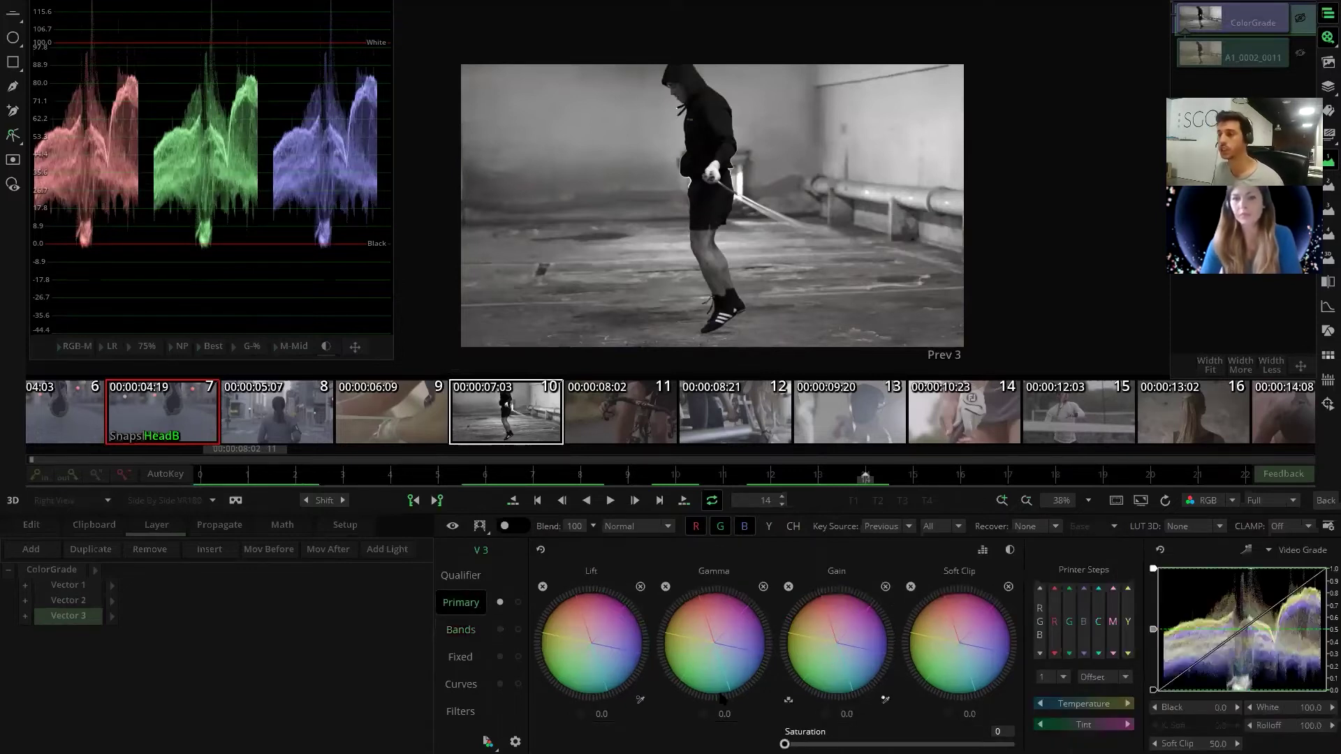
pyautogui.doubleClick(810, 739)
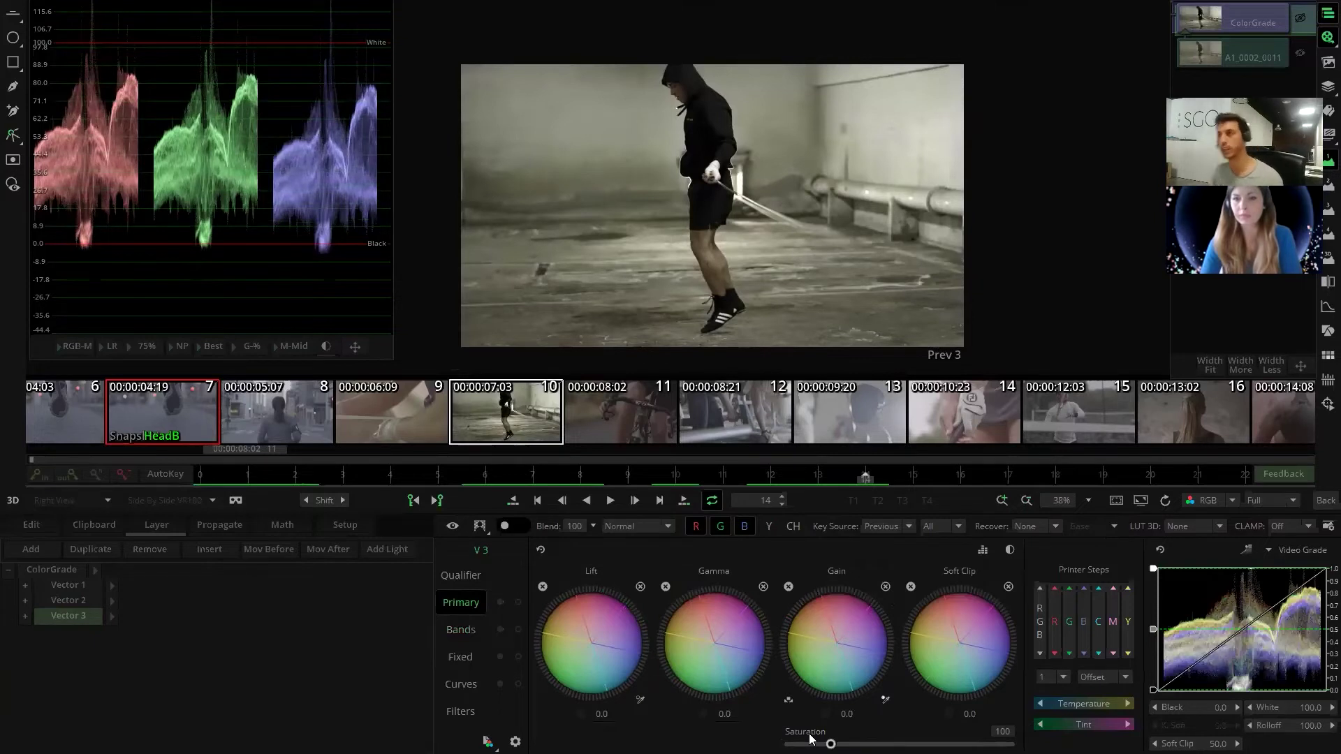
# - Review the Bands and Primary adjustments made in Vector 2, returning to Vector 3
pyautogui.click(63, 601)
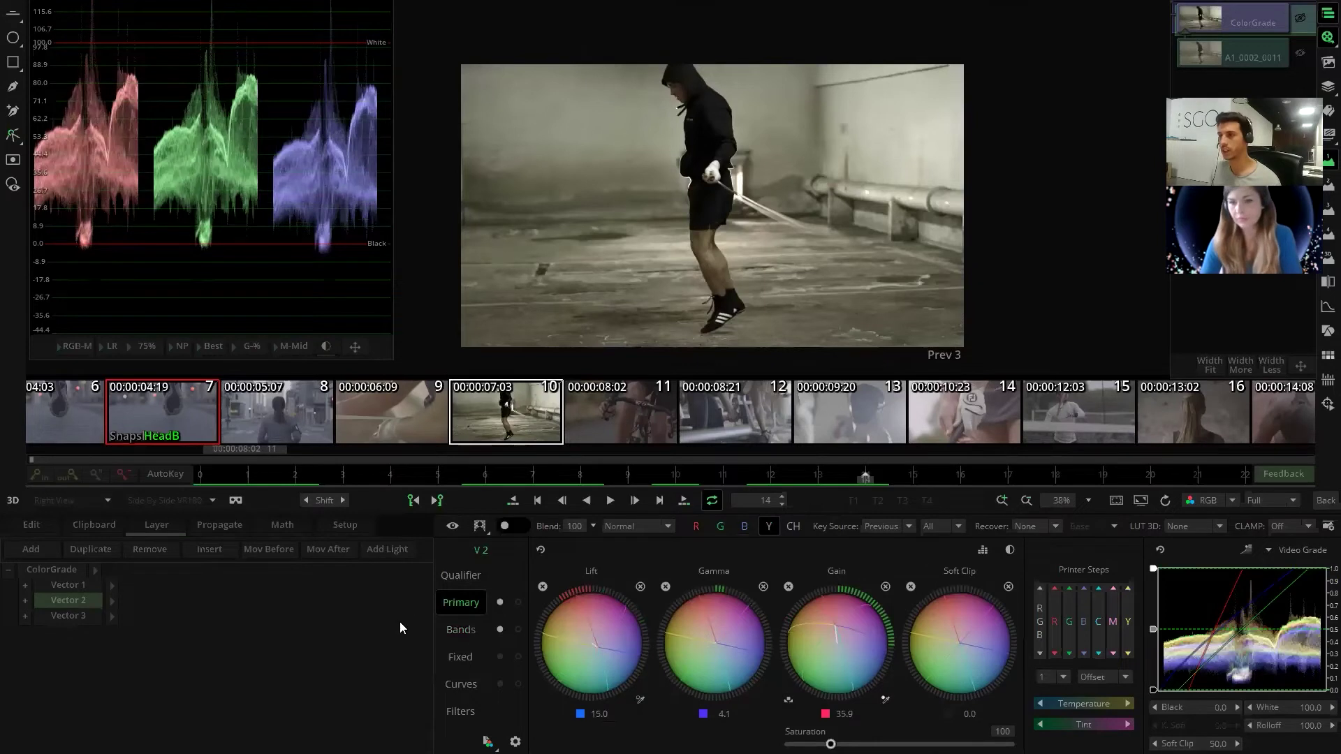
pyautogui.click(446, 631)
pyautogui.click(457, 606)
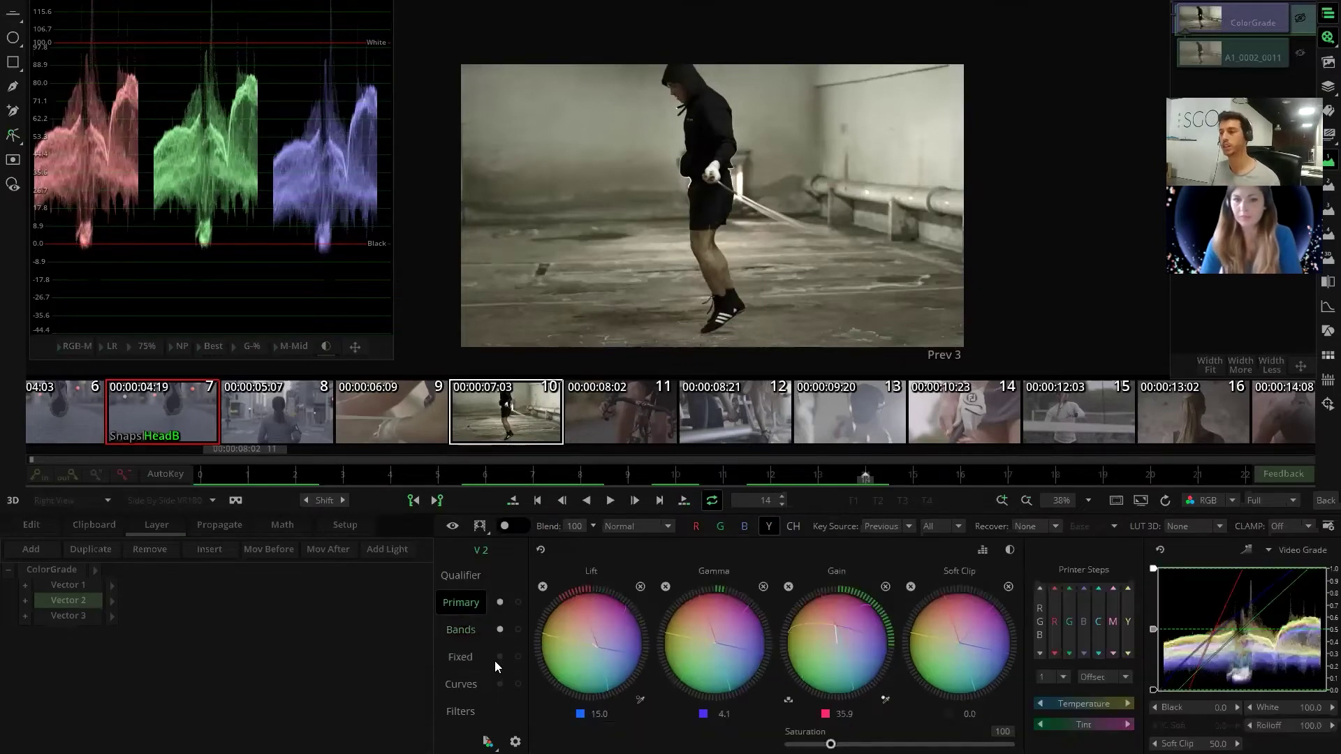
pyautogui.click(81, 616)
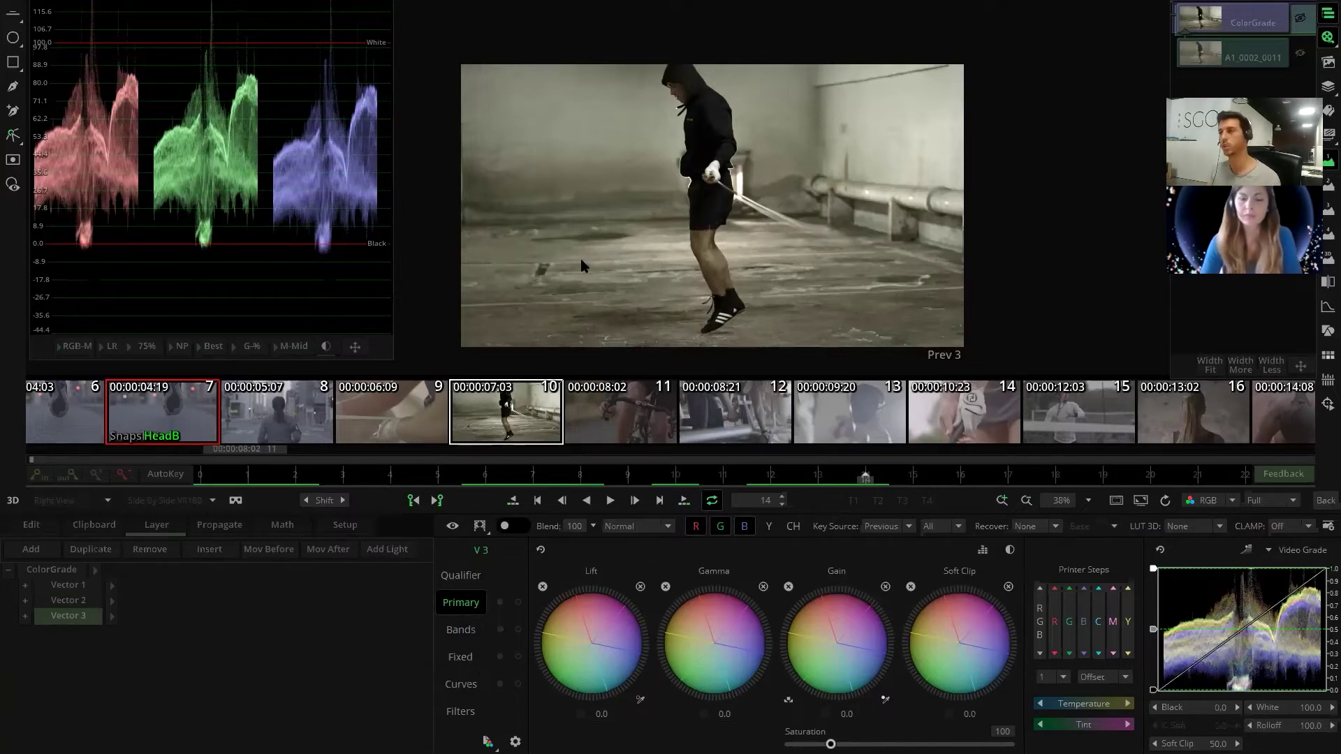
# - Try cooling shot 10 with the primary Temperature control of Vector 3, and reset the Gain
pyautogui.scroll(1, 651, 307)
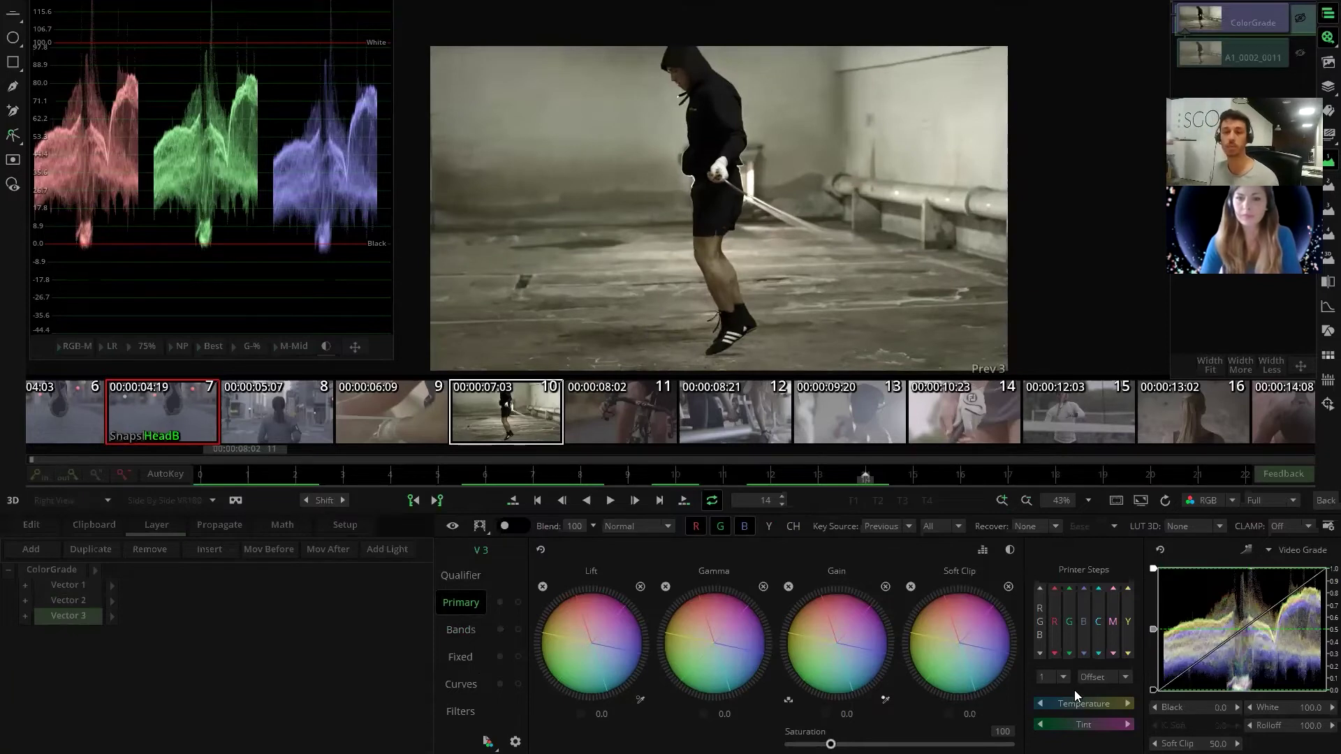
pyautogui.moveTo(1091, 704)
pyautogui.mouseDown()
pyautogui.moveTo(1060, 703)
pyautogui.moveTo(1103, 705)
pyautogui.moveTo(1082, 702)
pyautogui.mouseUp()
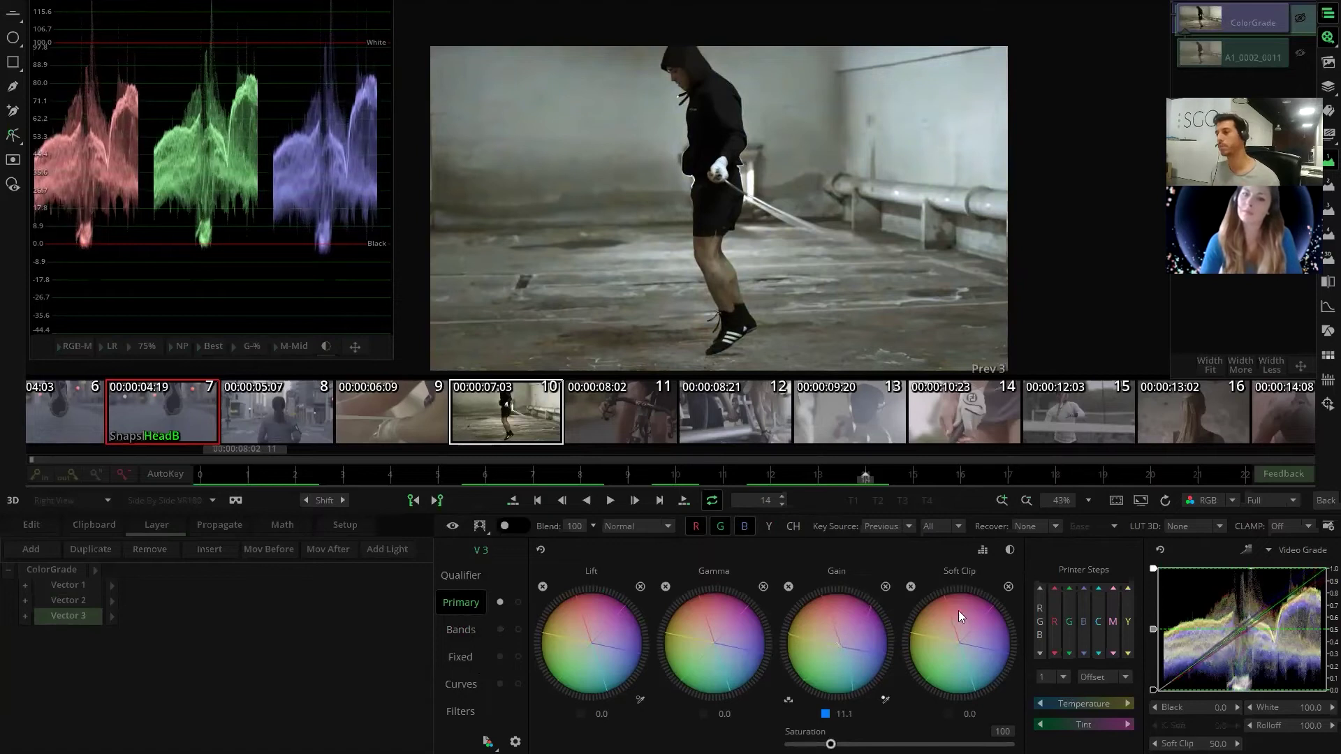
pyautogui.click(790, 587)
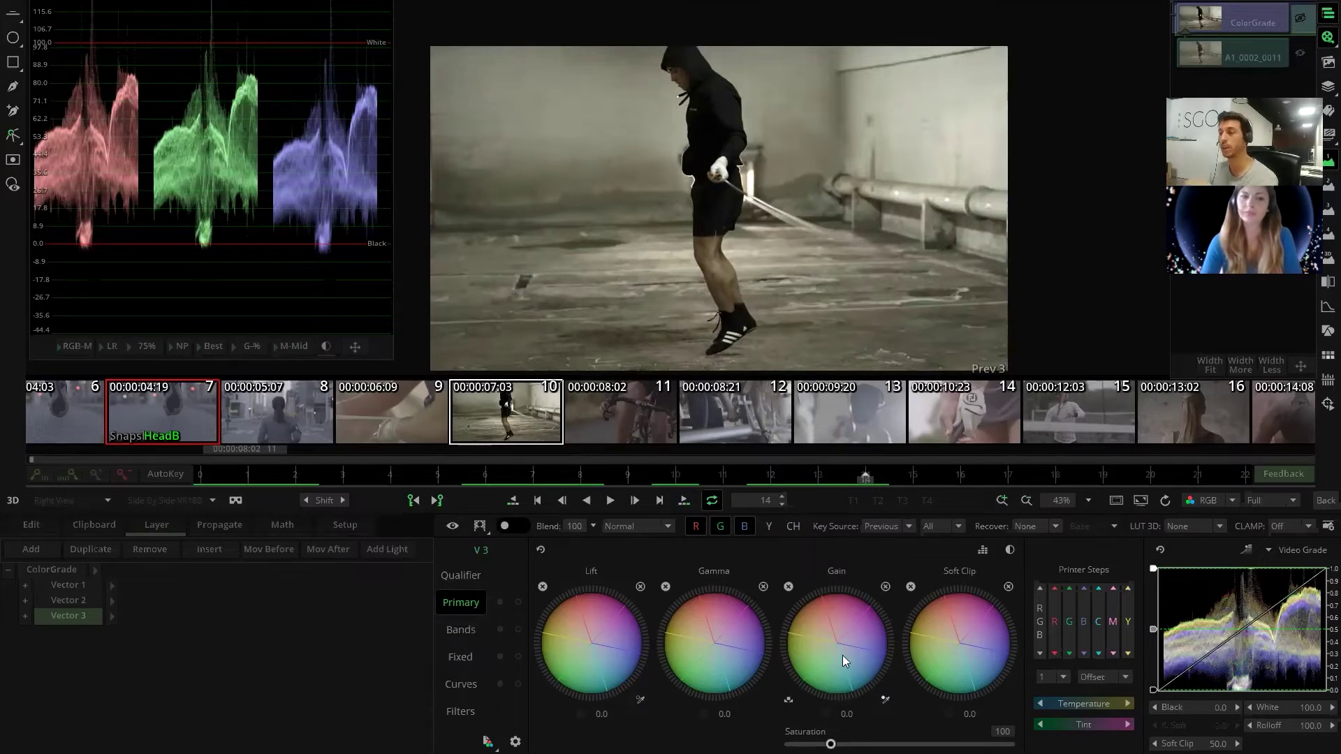
# - Try an opposing blue and orange tint with Vector 3's Lift and Gain contrast wheels, and reset the primary correction
pyautogui.click(1010, 550)
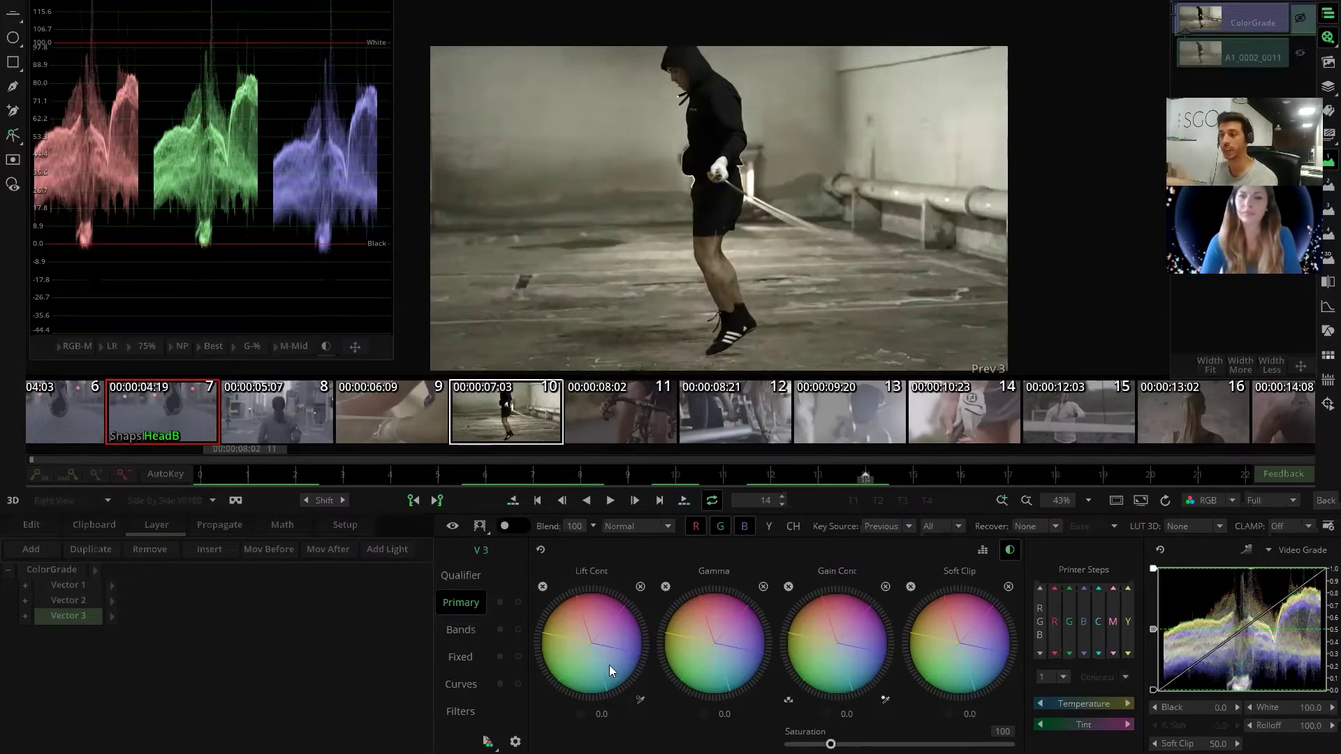
pyautogui.moveTo(590, 641); pyautogui.dragTo(685, 710)
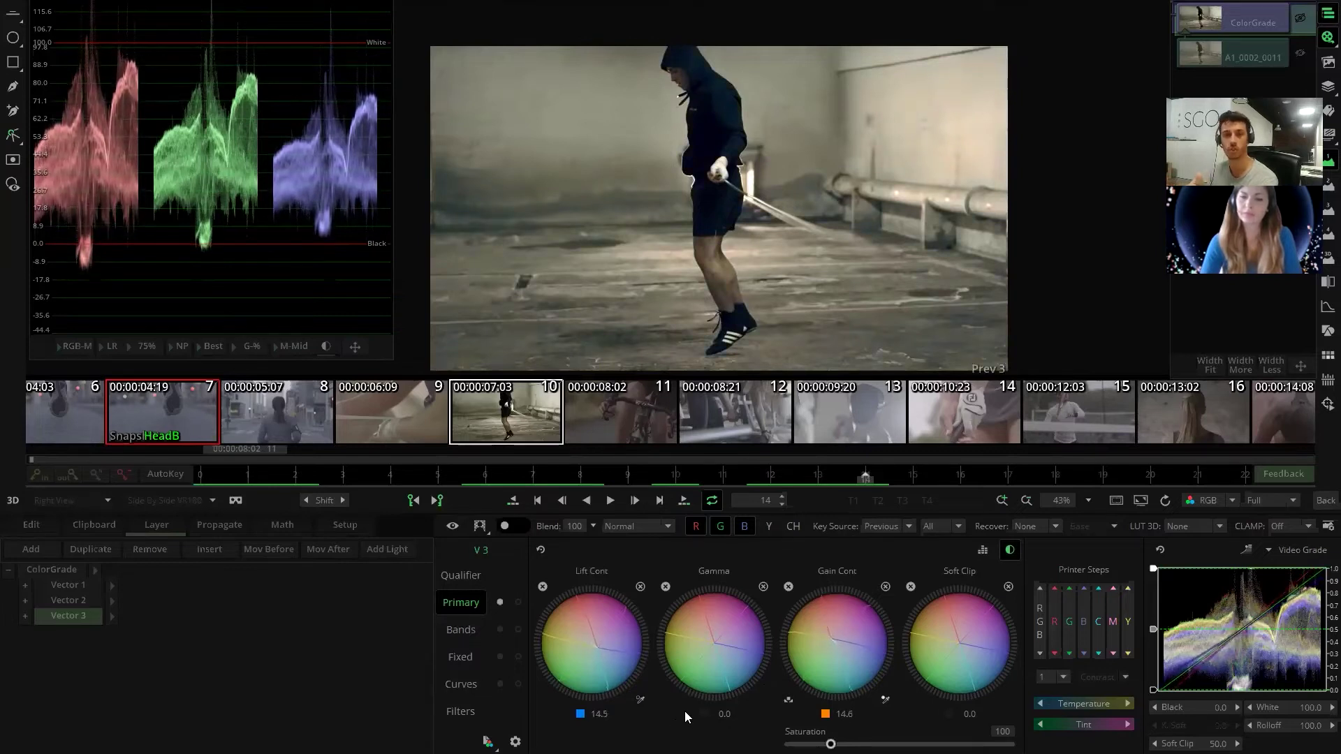
pyautogui.click(543, 555)
# - Tint Vector 3's bands toward blue: Highlights 14.4, Shadows 7.5, Midtones 7.0 and White 4.4, also raising the White level
pyautogui.click(468, 633)
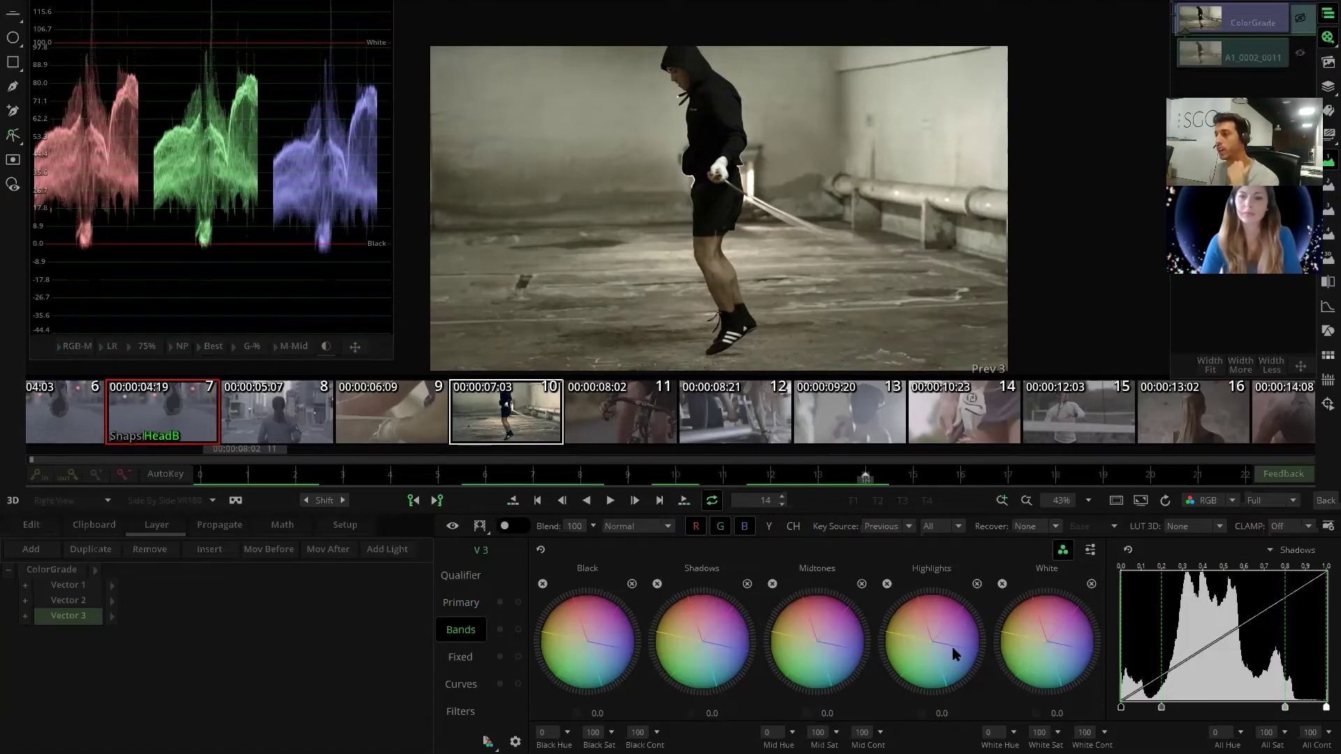
pyautogui.moveTo(935, 645); pyautogui.dragTo(1003, 701)
pyautogui.moveTo(945, 646); pyautogui.dragTo(877, 646)
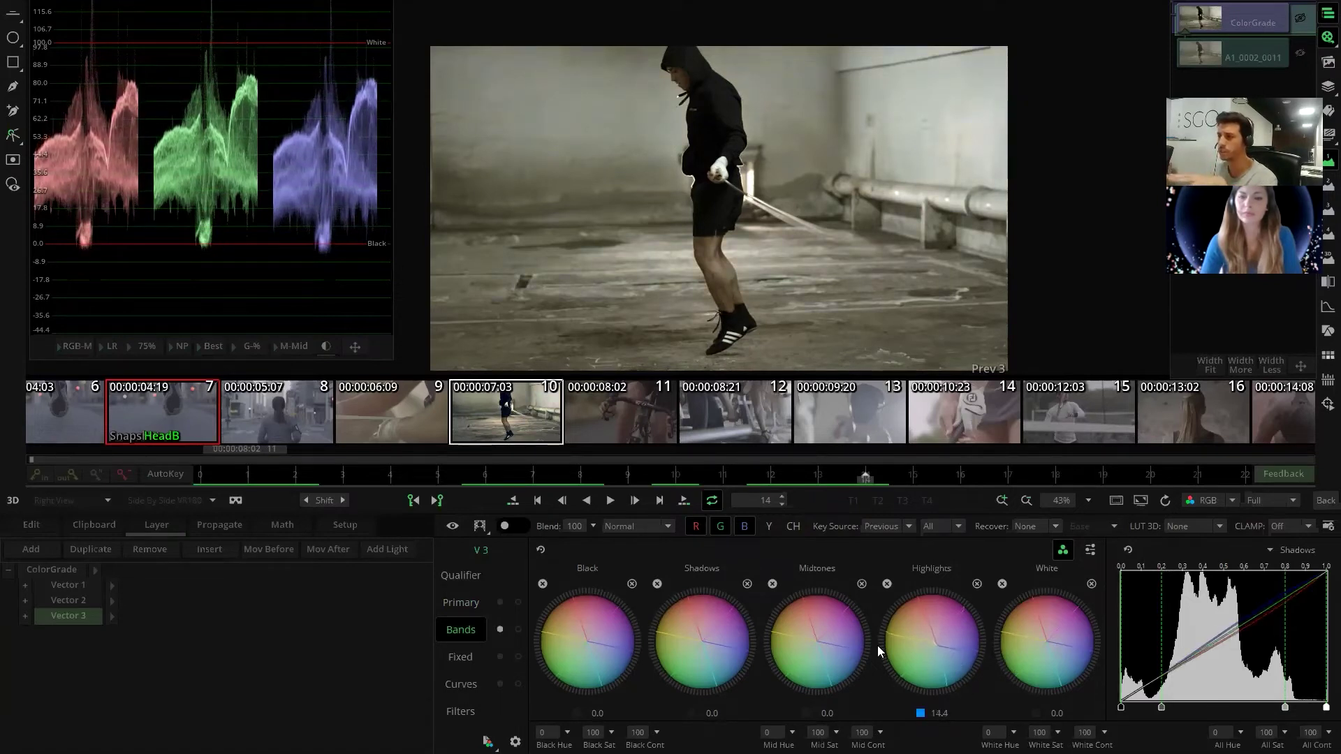
pyautogui.moveTo(703, 640)
pyautogui.mouseDown()
pyautogui.moveTo(708, 685)
pyautogui.moveTo(733, 687)
pyautogui.mouseUp()
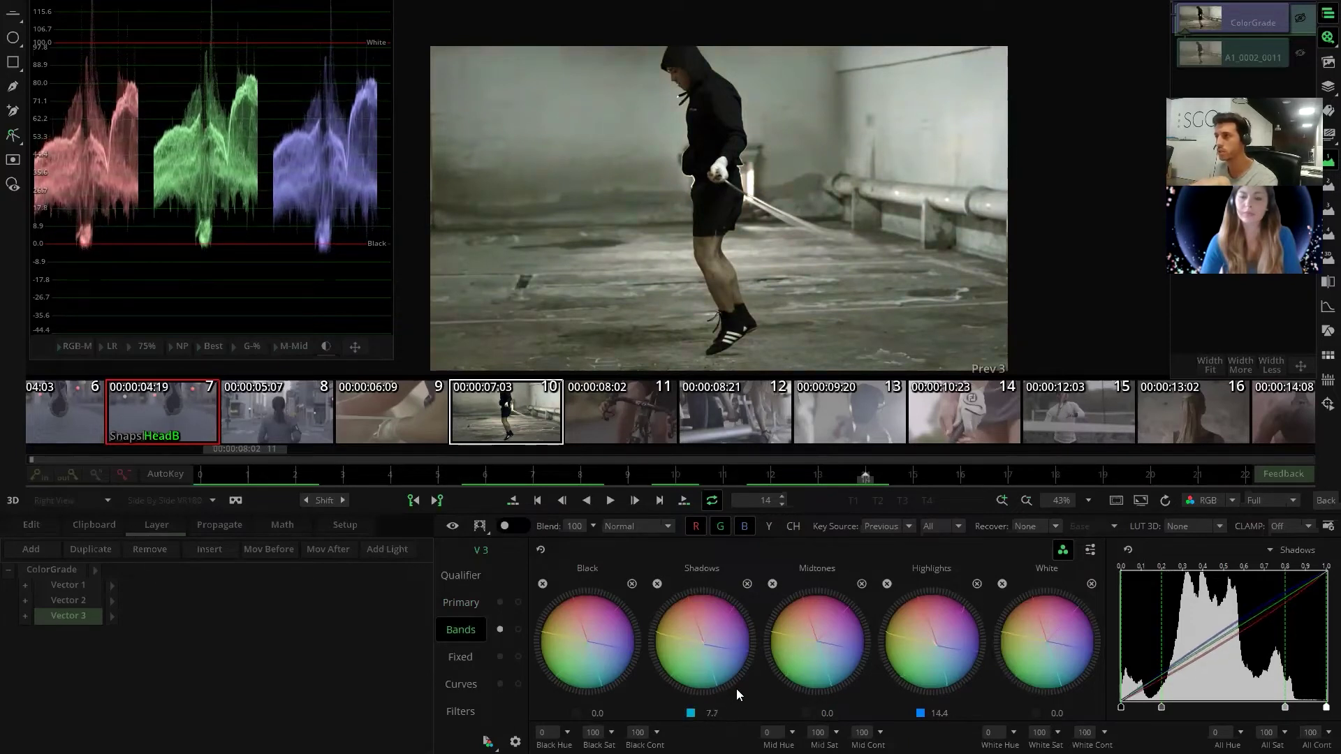
pyautogui.moveTo(827, 648); pyautogui.dragTo(865, 652)
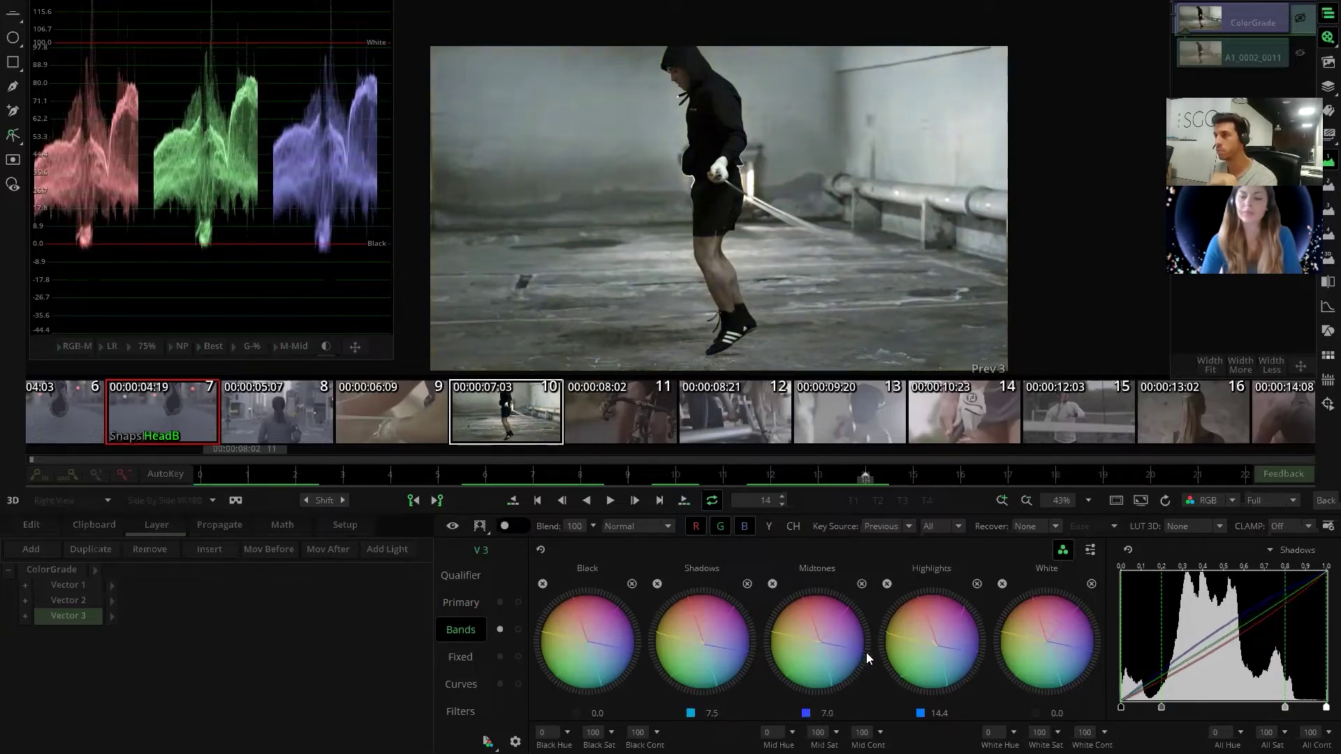
pyautogui.moveTo(1070, 641)
pyautogui.mouseDown()
pyautogui.moveTo(1089, 654)
pyautogui.moveTo(1095, 613)
pyautogui.moveTo(1074, 609)
pyautogui.moveTo(1097, 610)
pyautogui.mouseUp()
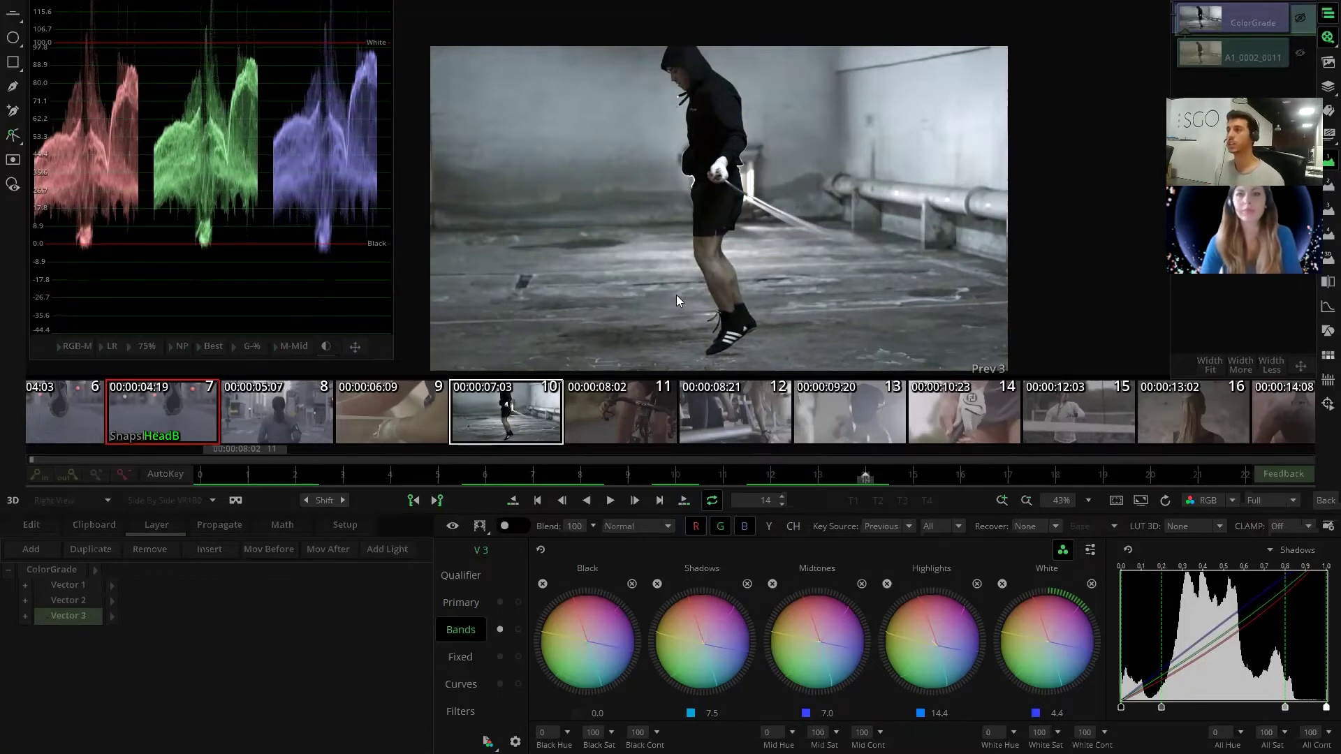
# - Go back to the start of shot 10 and switch the ColorGrade effect off and on to compare the cool grade with the original
pyautogui.scroll(-1, 701, 244)
pyautogui.moveTo(701, 247); pyautogui.dragTo(706, 259)
pyautogui.scroll(1, 706, 258)
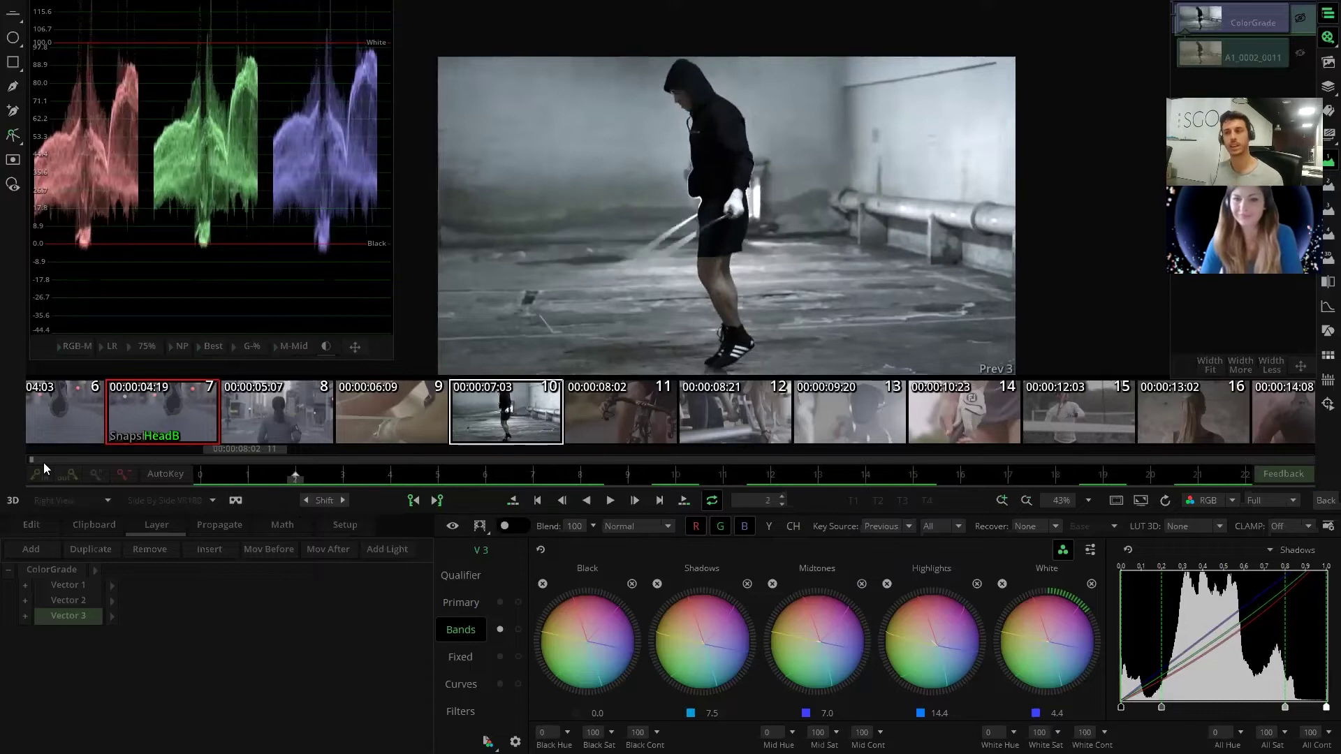
pyautogui.click(1300, 21)
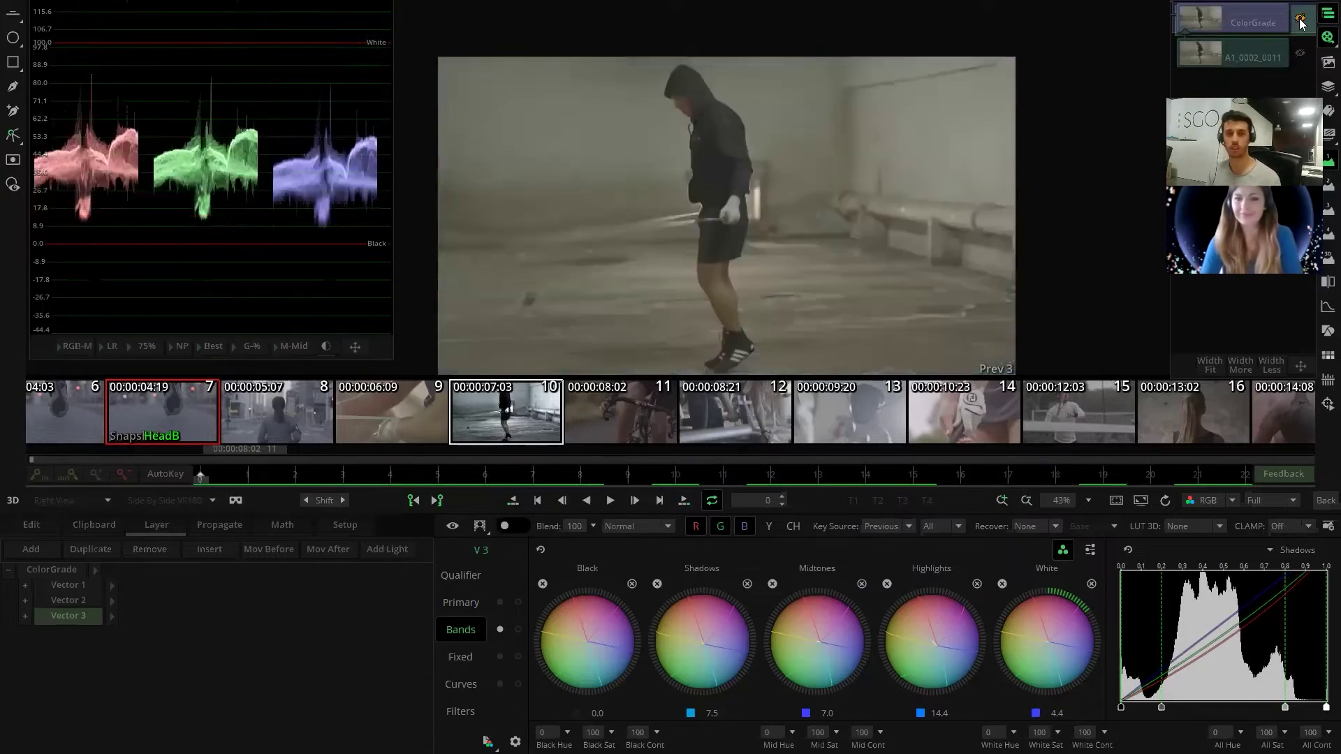
pyautogui.click(1300, 21)
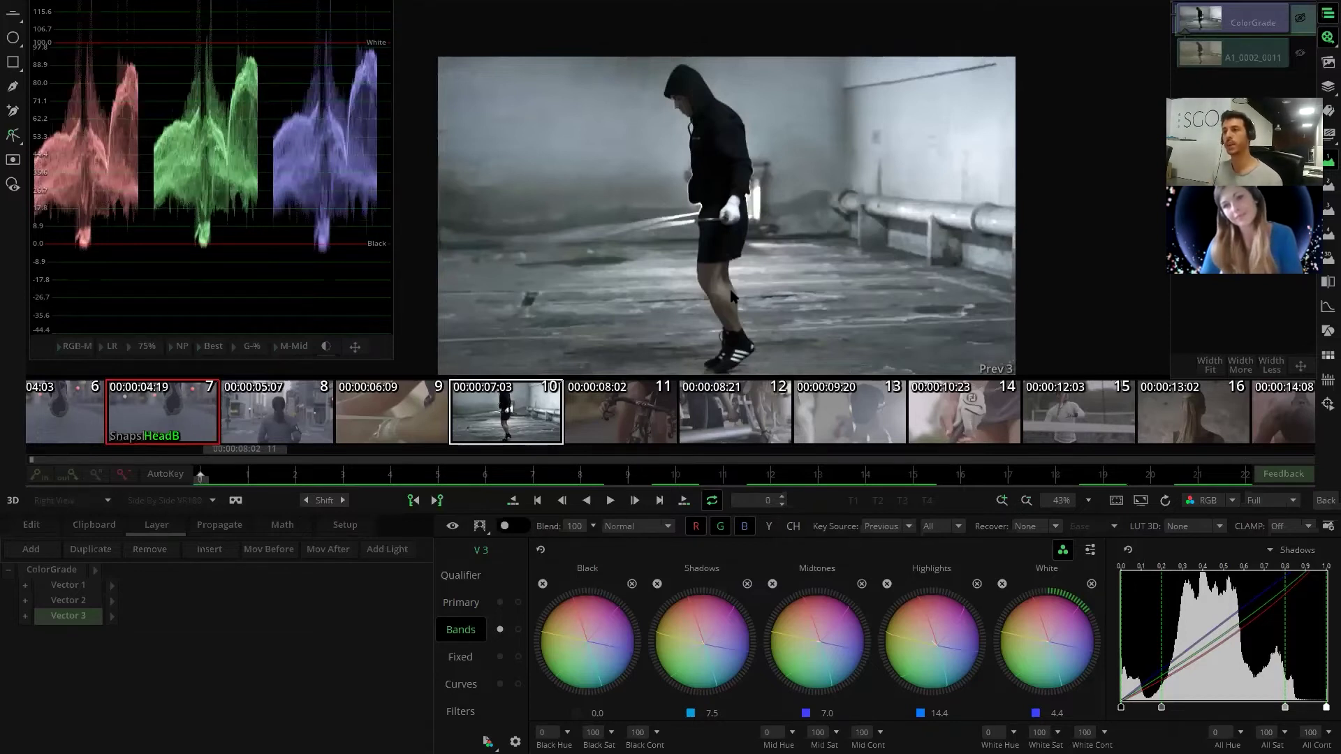
# - Copy the ColorGrade from shot 10 onto shot 9, the close-up of the hand wraps
pyautogui.click(405, 412)
pyautogui.click(516, 419)
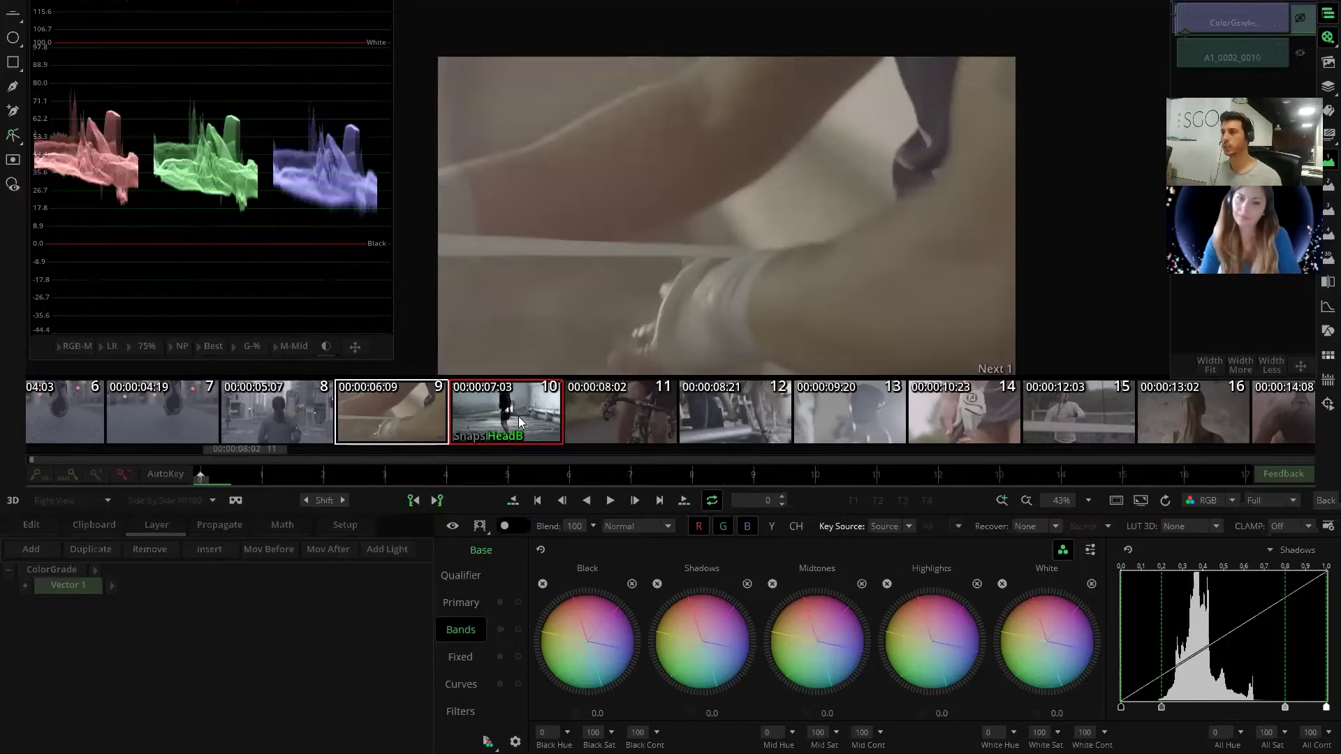
pyautogui.click(384, 475)
pyautogui.moveTo(490, 477); pyautogui.dragTo(204, 451)
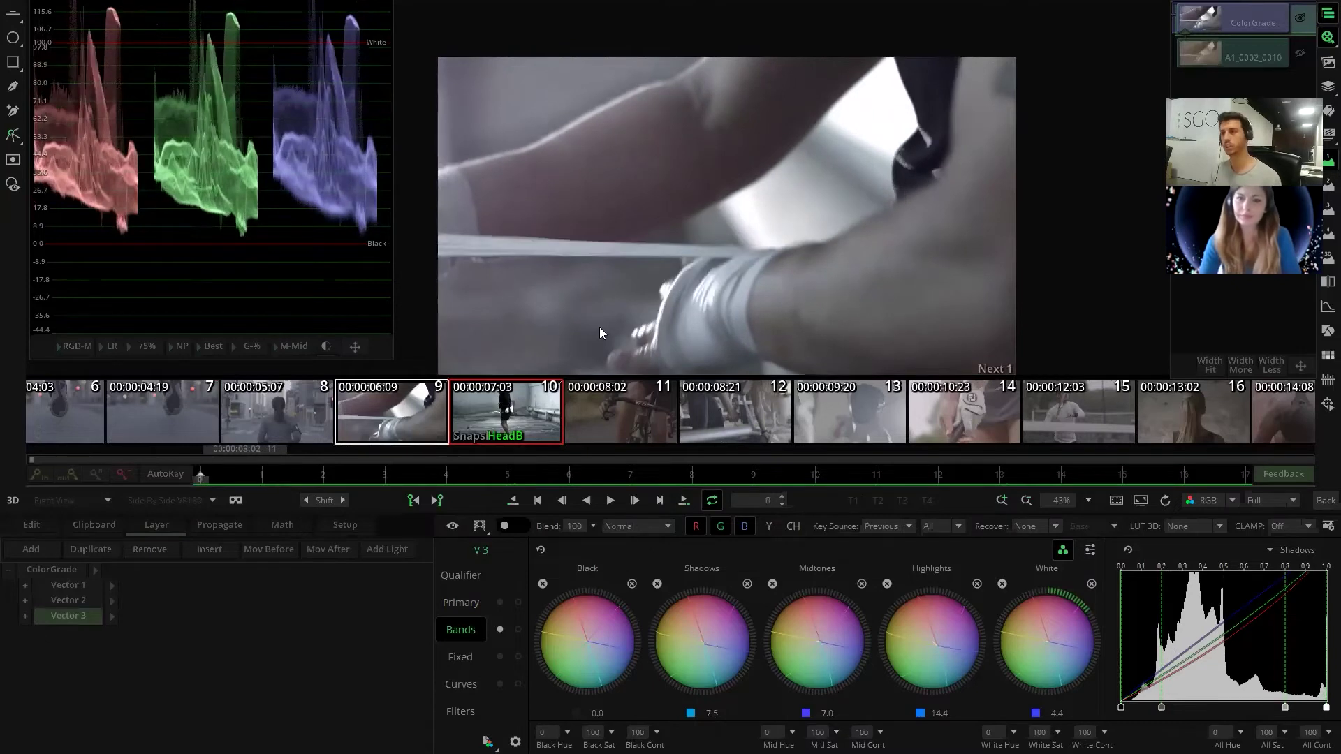
# - Lower the primary Lift of Vector 2 on shot 9 to deepen its blacks, and scrub to frame 12
pyautogui.click(70, 605)
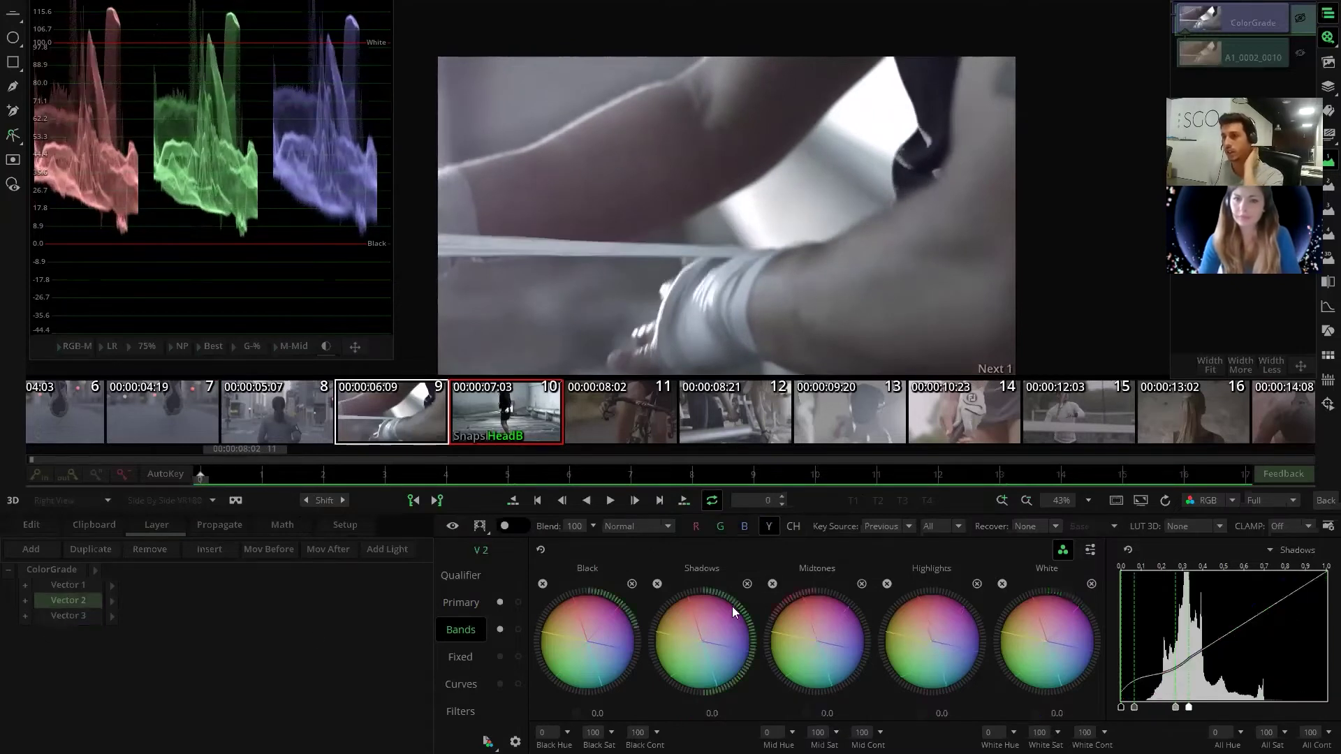
pyautogui.click(467, 605)
pyautogui.moveTo(597, 624); pyautogui.dragTo(567, 644)
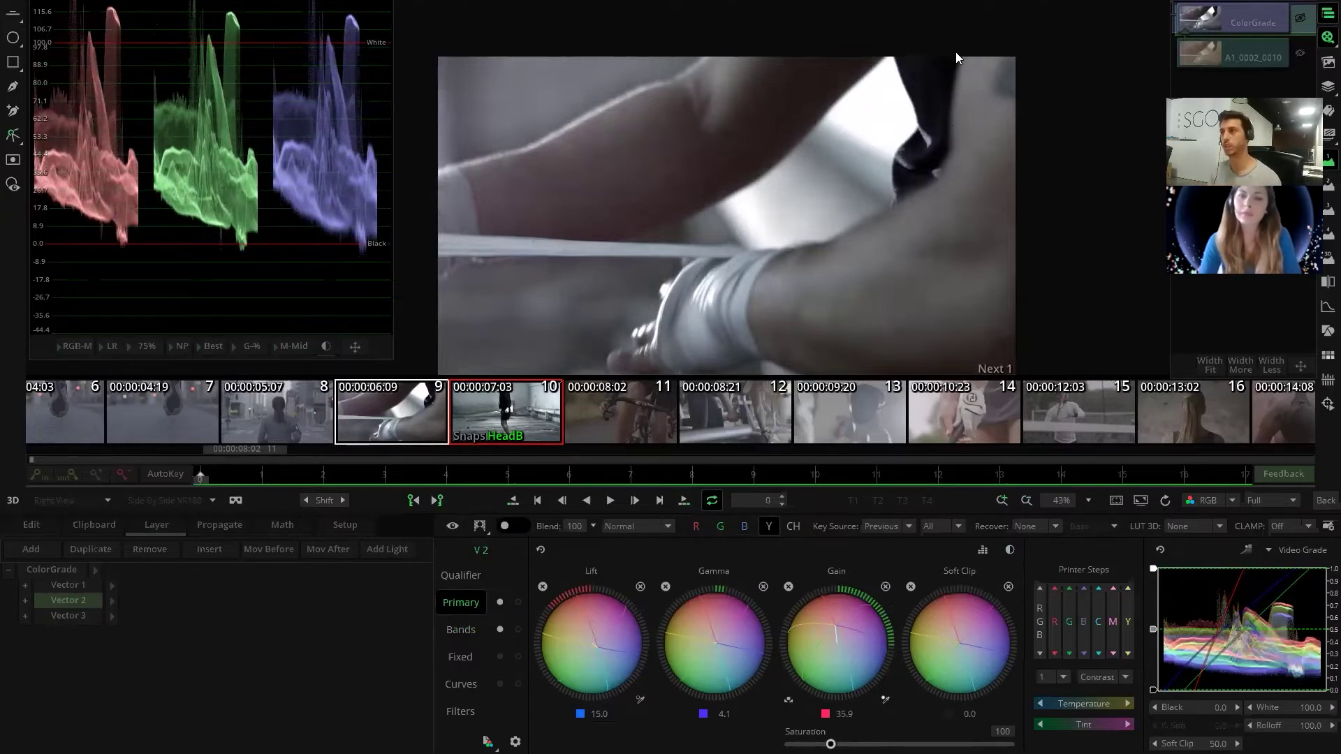
pyautogui.scroll(-2, 910, 208)
pyautogui.moveTo(333, 475); pyautogui.dragTo(936, 474)
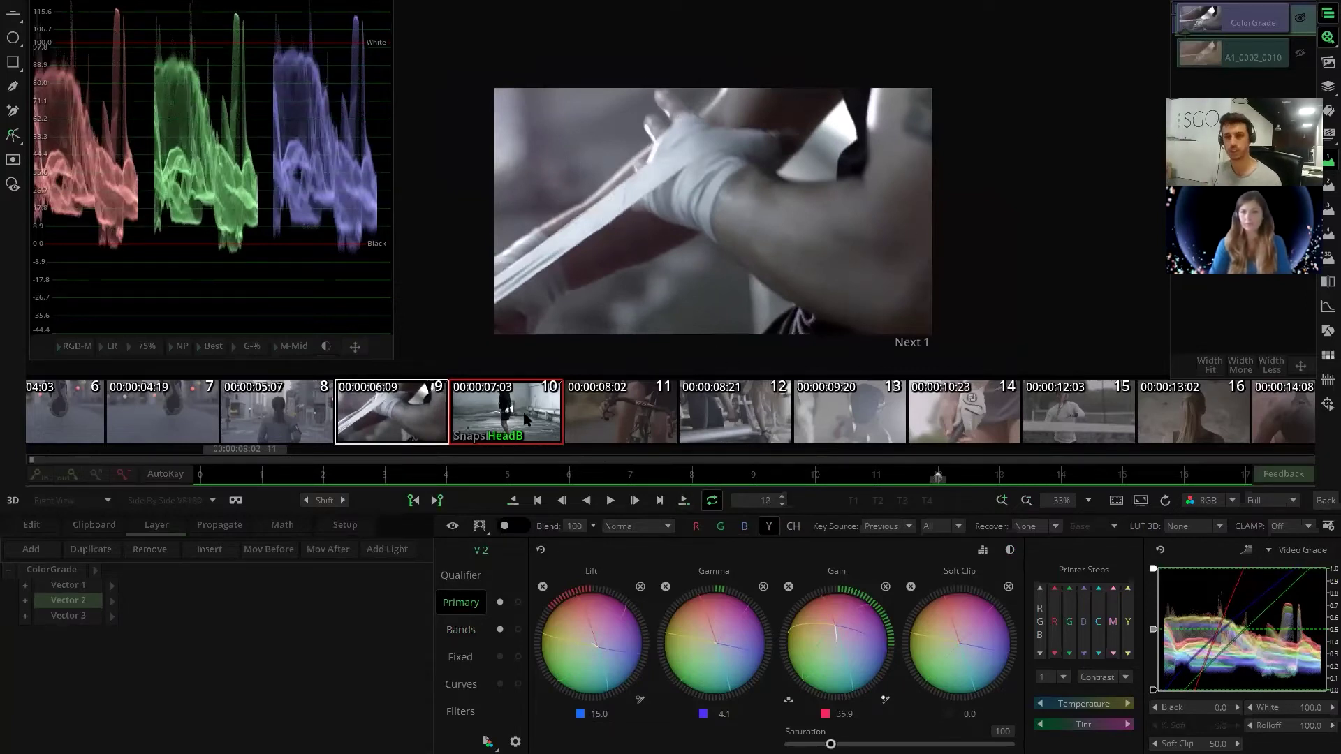
# - Add a fourth vector after Vector 3 and draw a large ellipse mask over the upper-left part of the hand-wrap picture
pyautogui.click(67, 615)
pyautogui.click(25, 615)
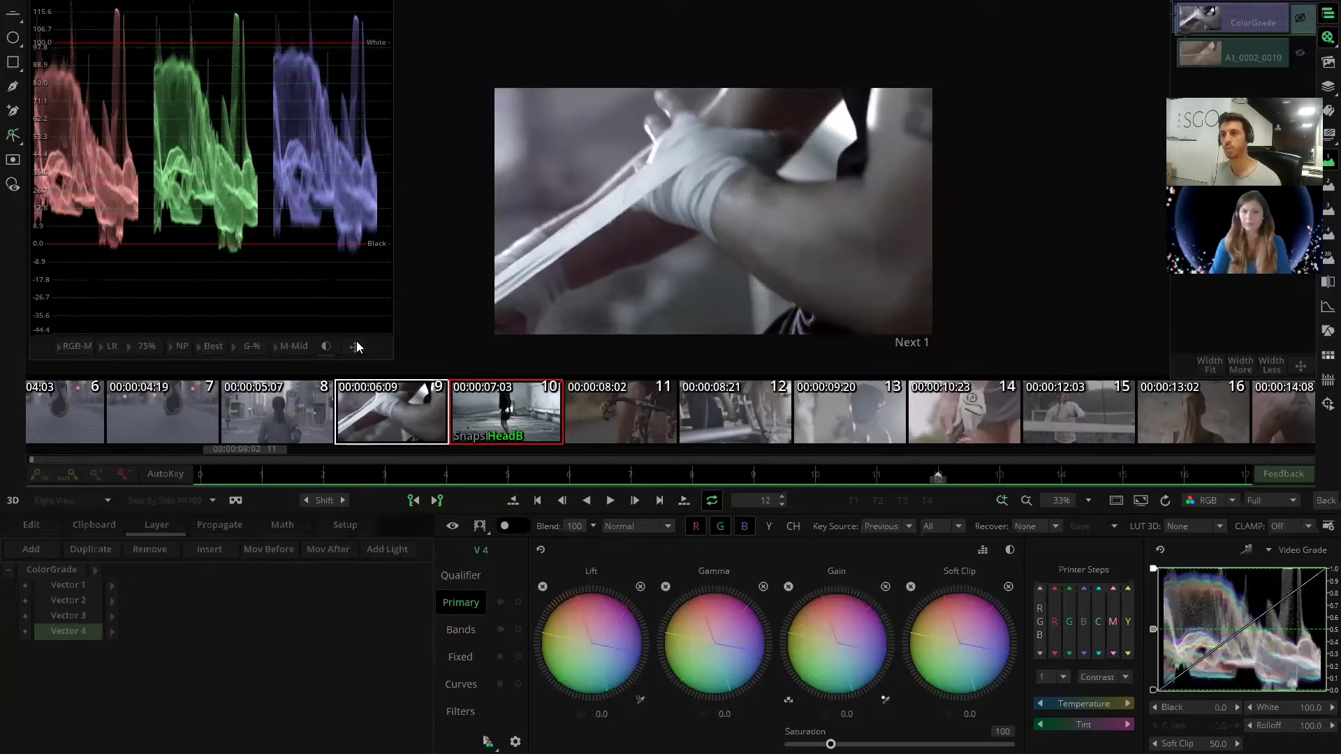
pyautogui.moveTo(357, 341); pyautogui.dragTo(365, 341)
pyautogui.scroll(-1, 478, 133)
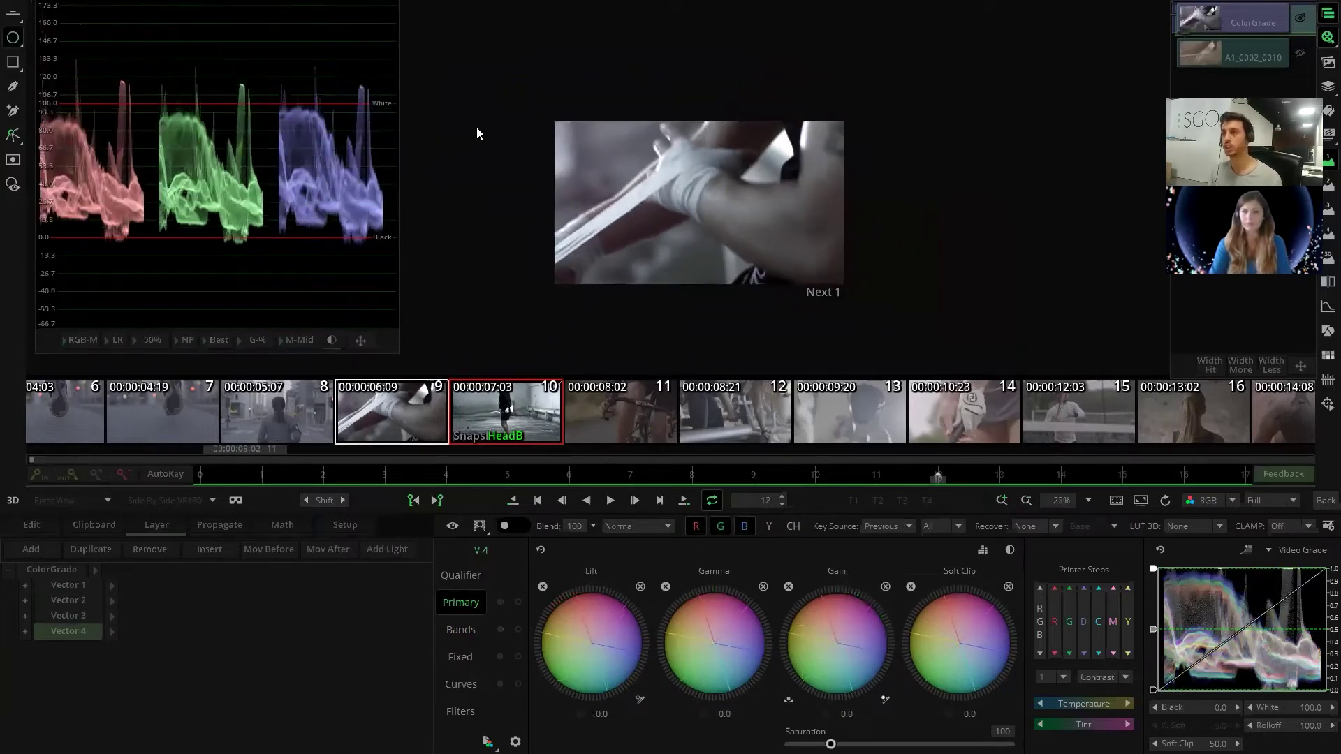
pyautogui.moveTo(569, 159); pyautogui.dragTo(676, 256)
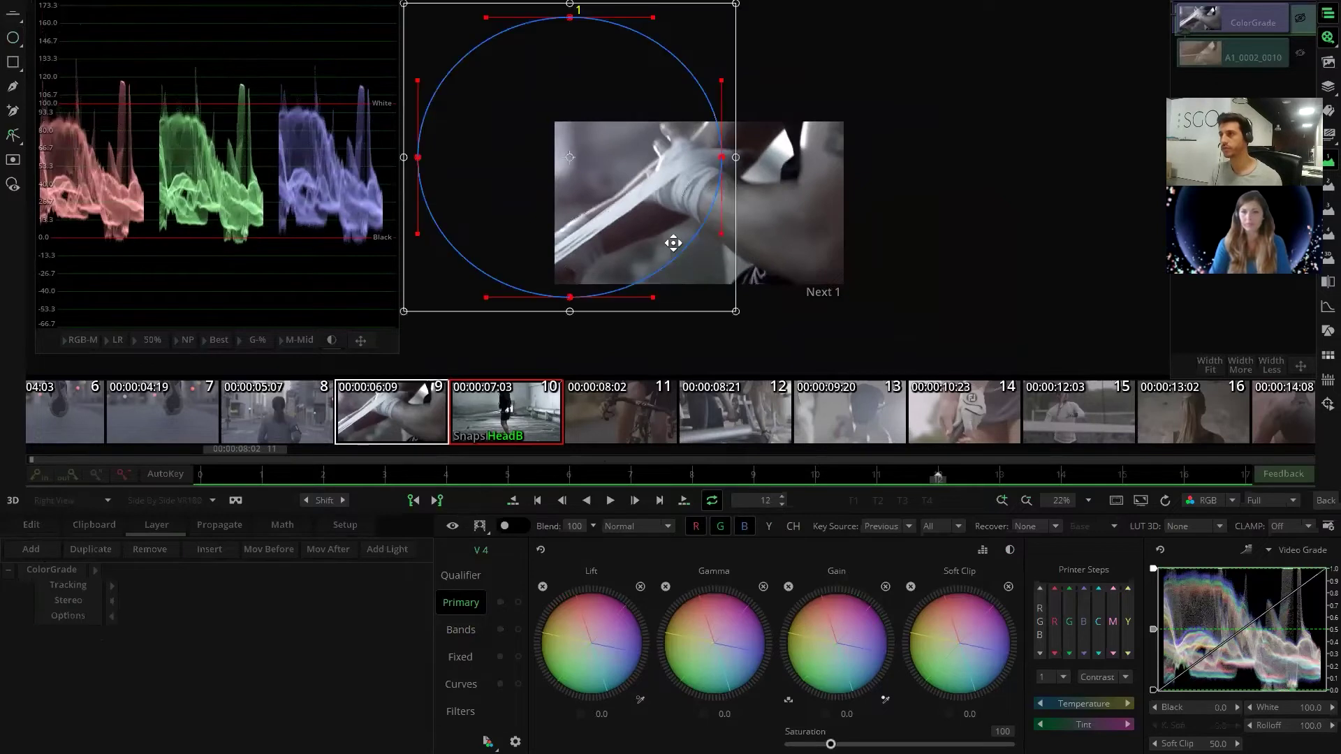
# - Widen the soft edge of Vector 4's ellipse mask, and reposition the ellipse above the upper-left corner of the picture
pyautogui.moveTo(838, 170); pyautogui.dragTo(898, 149)
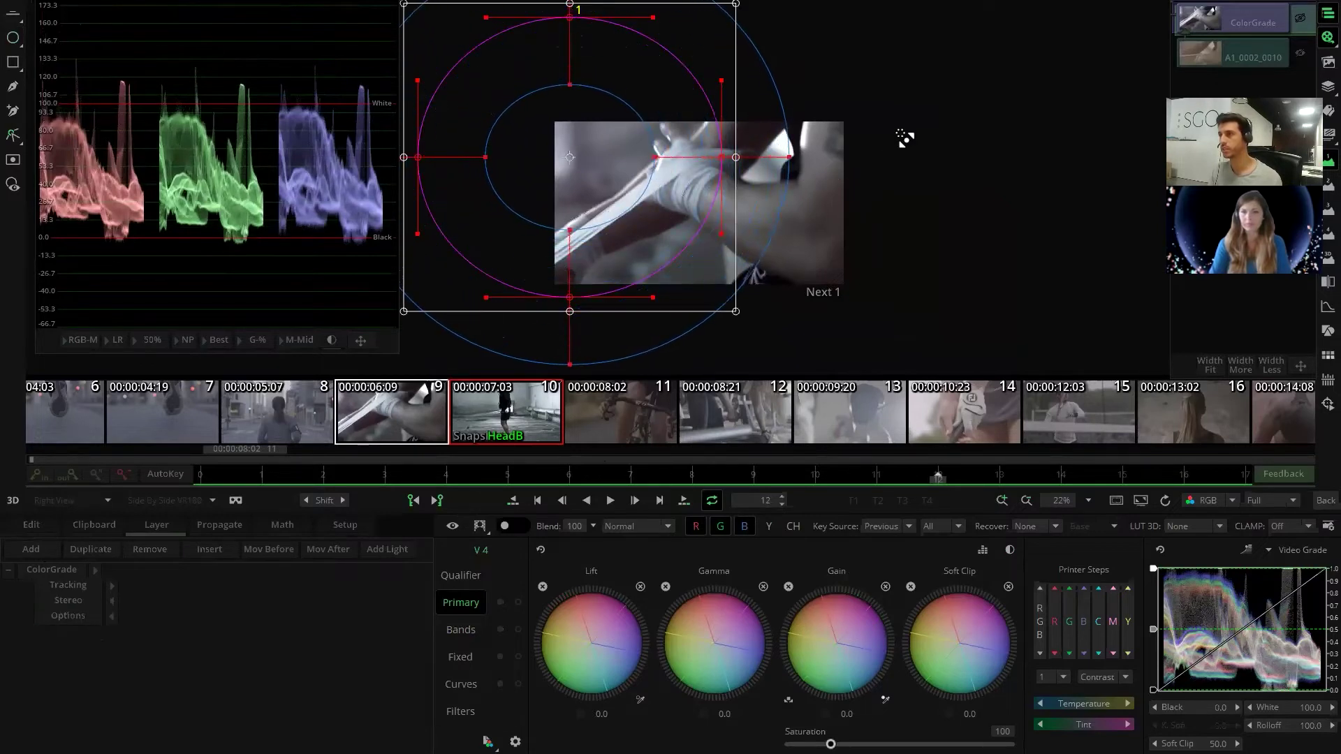
pyautogui.moveTo(698, 256); pyautogui.dragTo(907, 234)
pyautogui.moveTo(645, 210); pyautogui.dragTo(669, 229)
pyautogui.moveTo(702, 277); pyautogui.dragTo(668, 214)
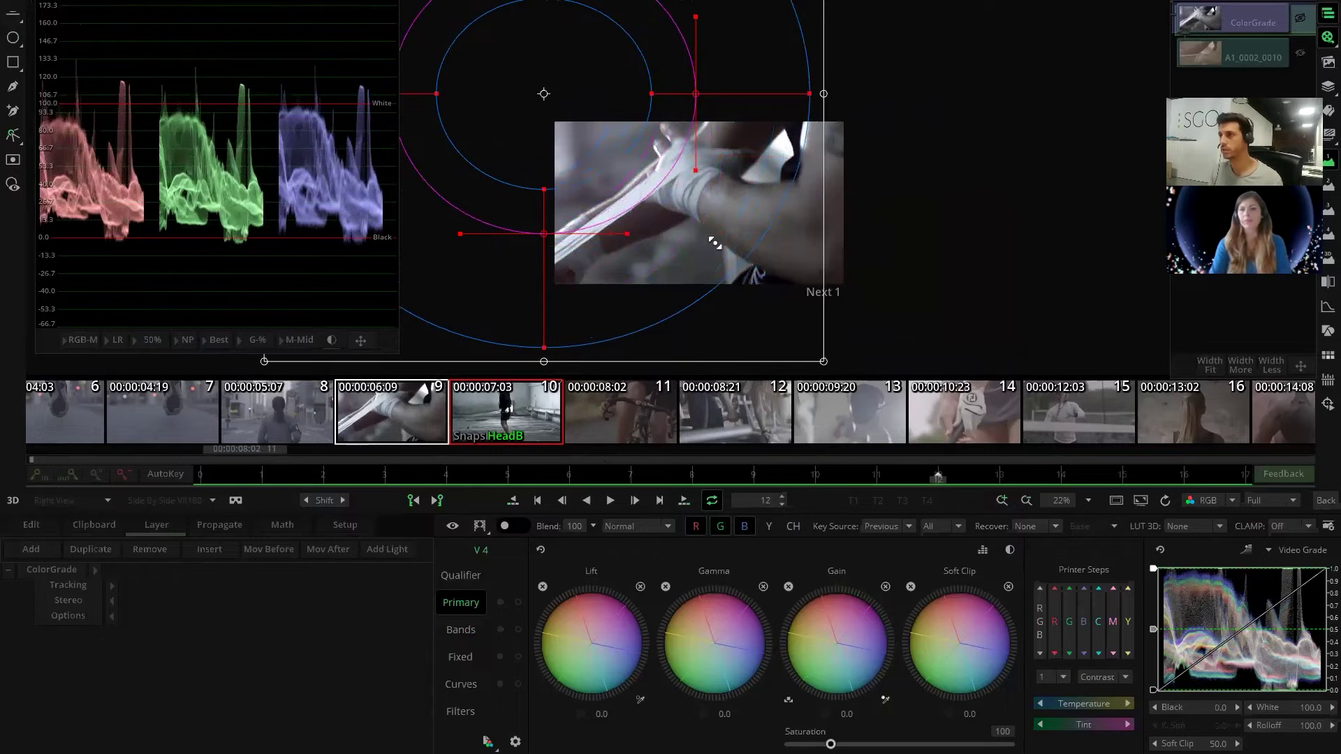
pyautogui.moveTo(713, 175); pyautogui.dragTo(820, 210)
pyautogui.moveTo(706, 222); pyautogui.dragTo(877, 195)
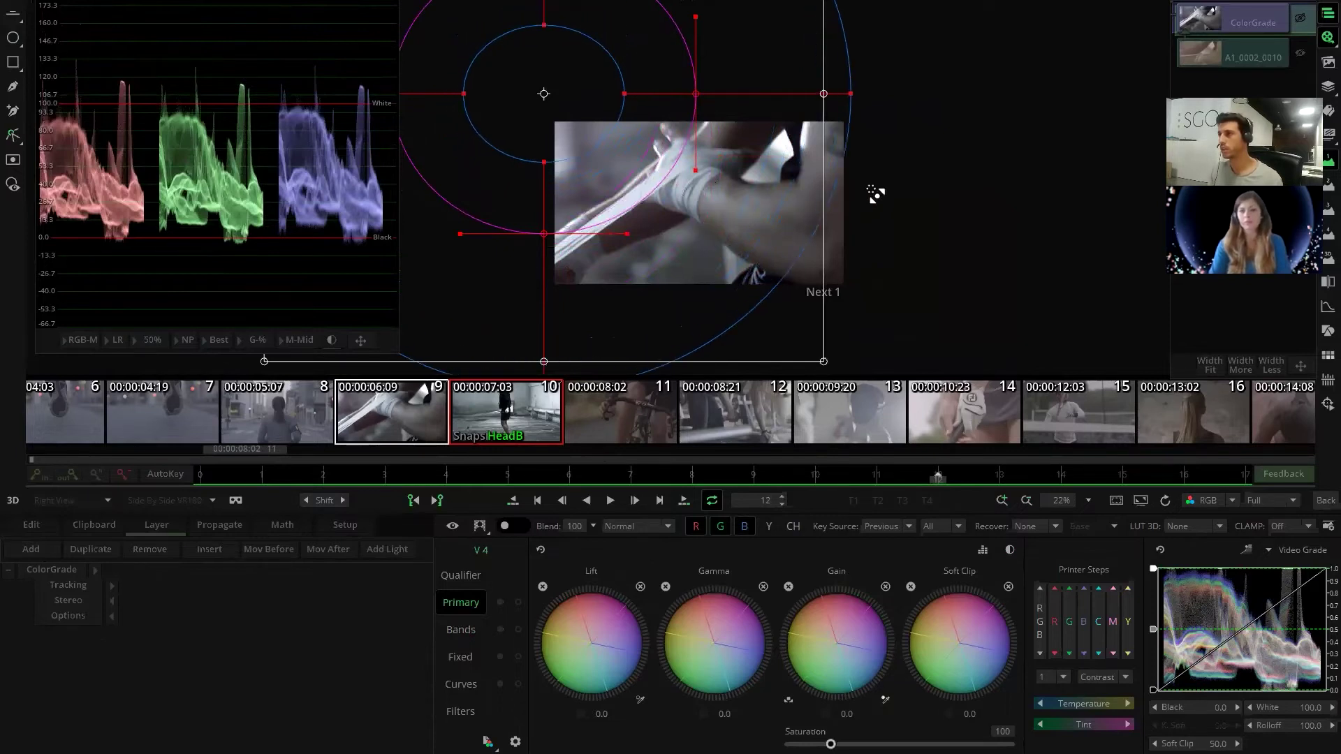
pyautogui.moveTo(743, 239); pyautogui.dragTo(734, 227)
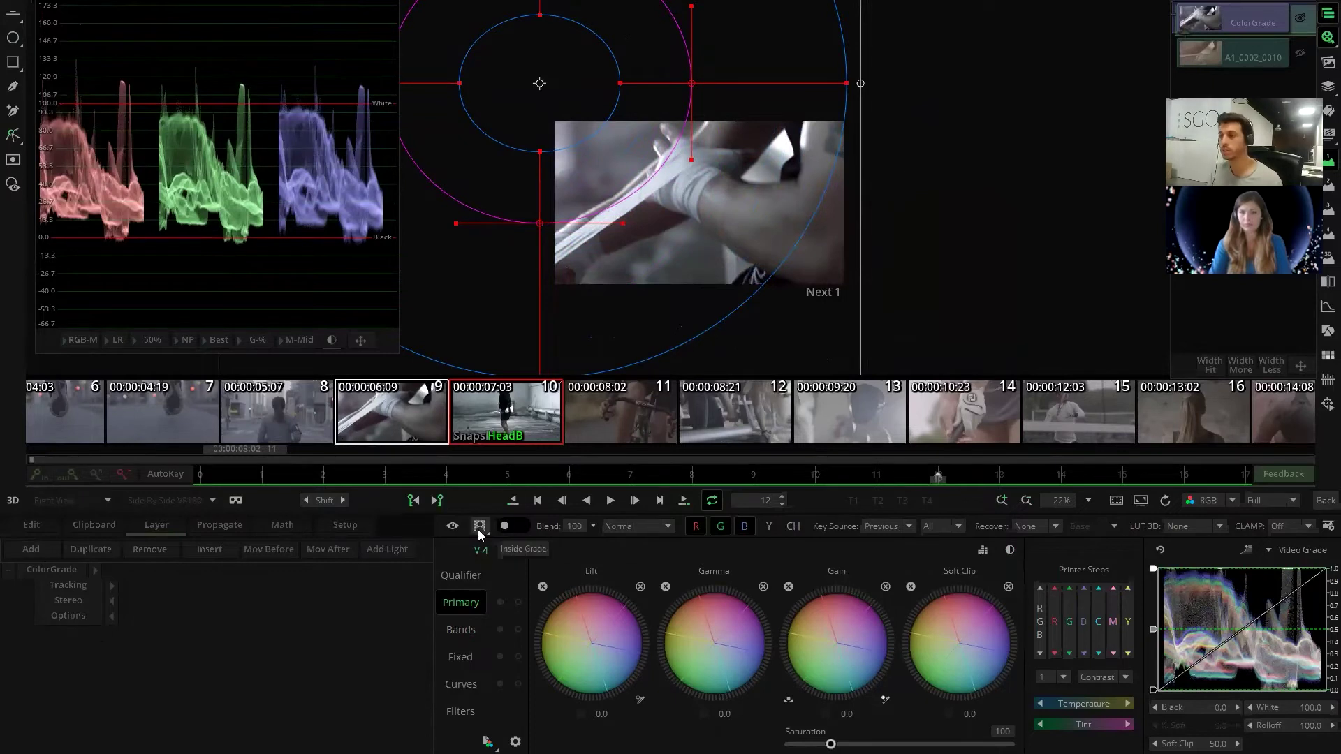
# - Lower the Shadows band of Vector 4's outside grade, and shift the ellipse slightly down and right over the wrapped hand
pyautogui.click(515, 528)
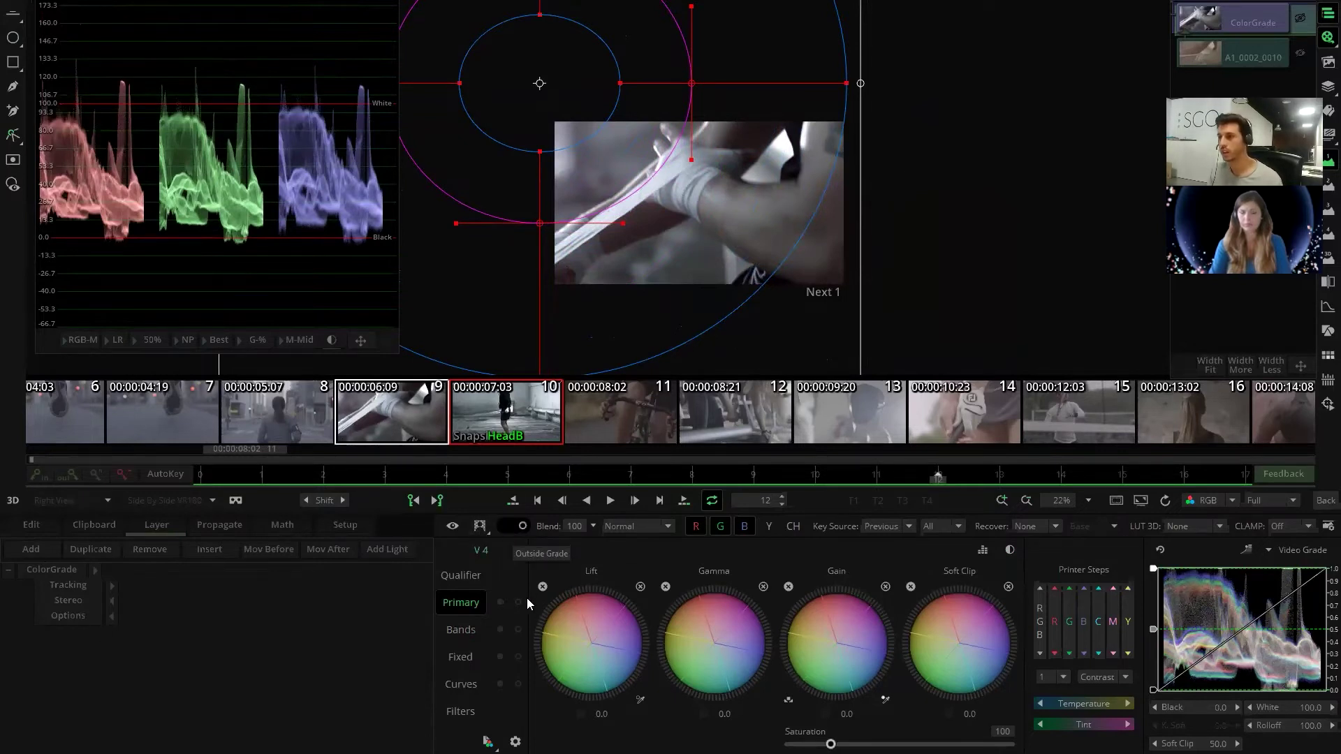
pyautogui.click(467, 632)
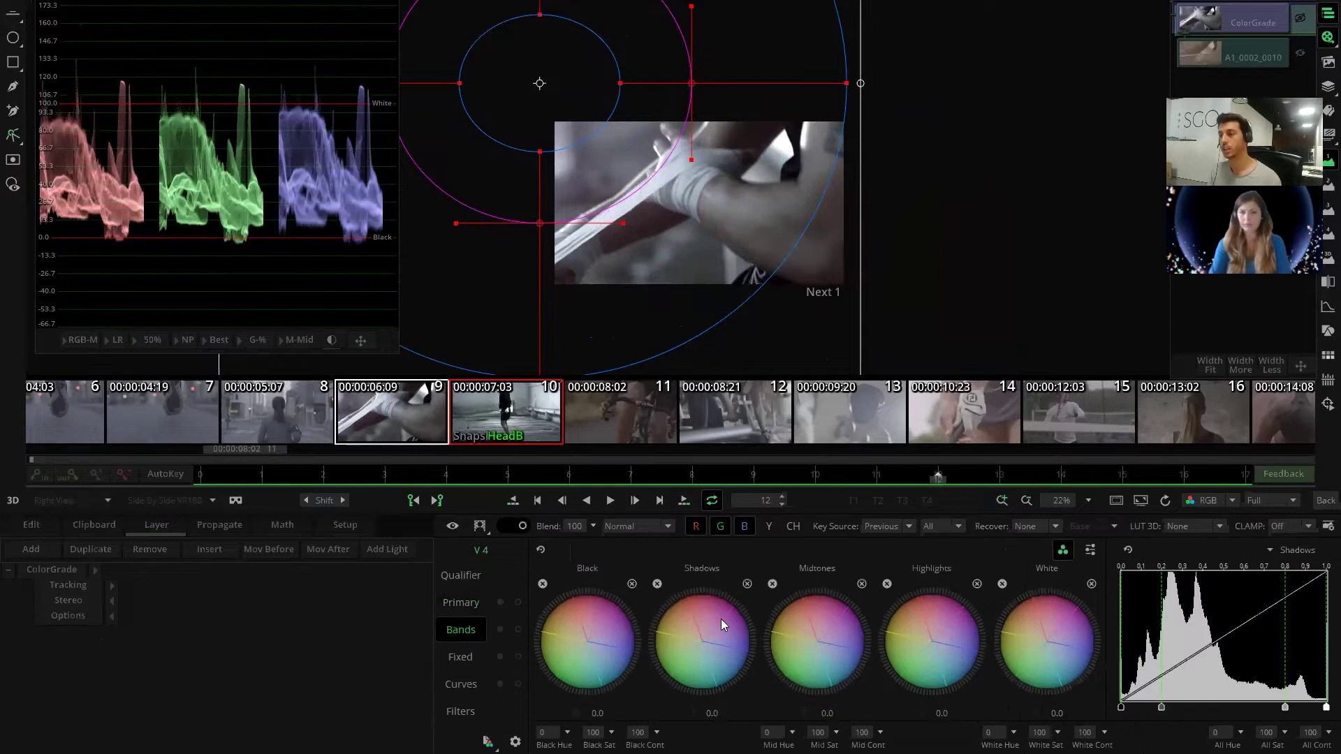
pyautogui.moveTo(672, 622); pyautogui.dragTo(611, 622)
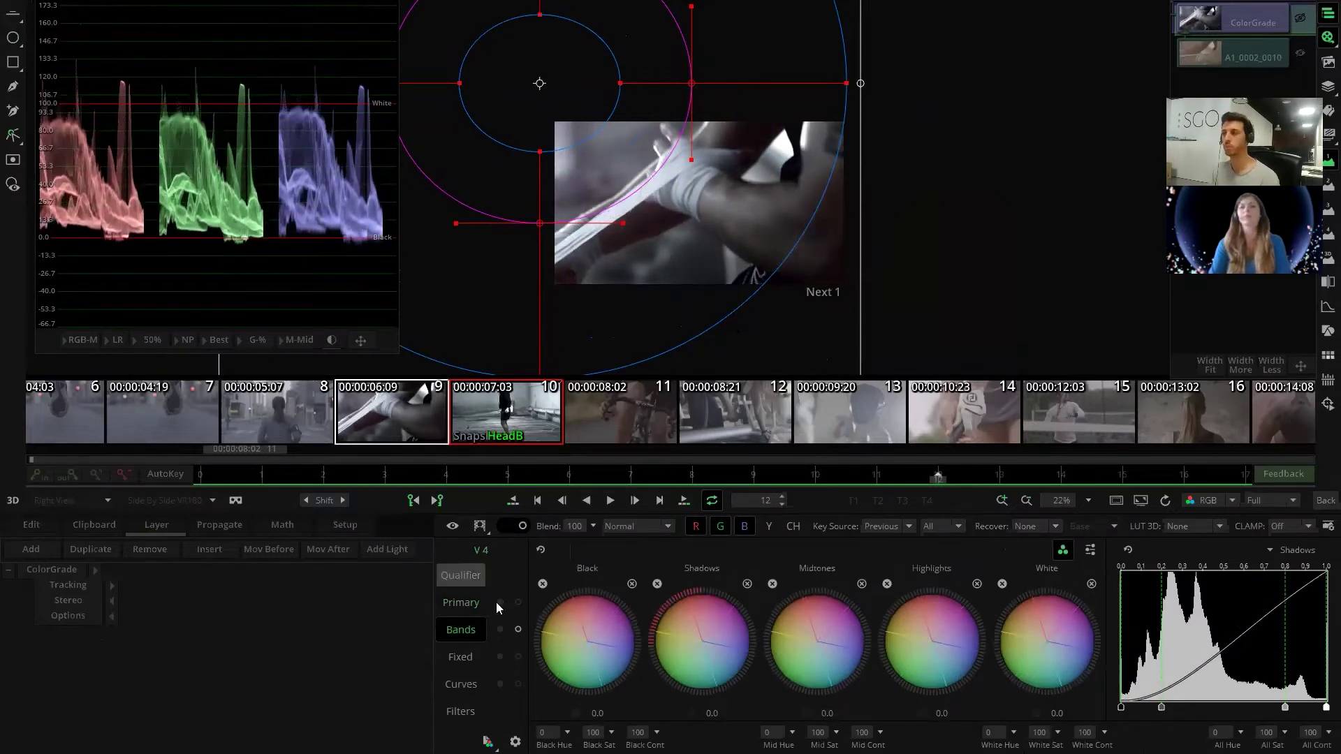
pyautogui.moveTo(613, 185); pyautogui.dragTo(742, 169)
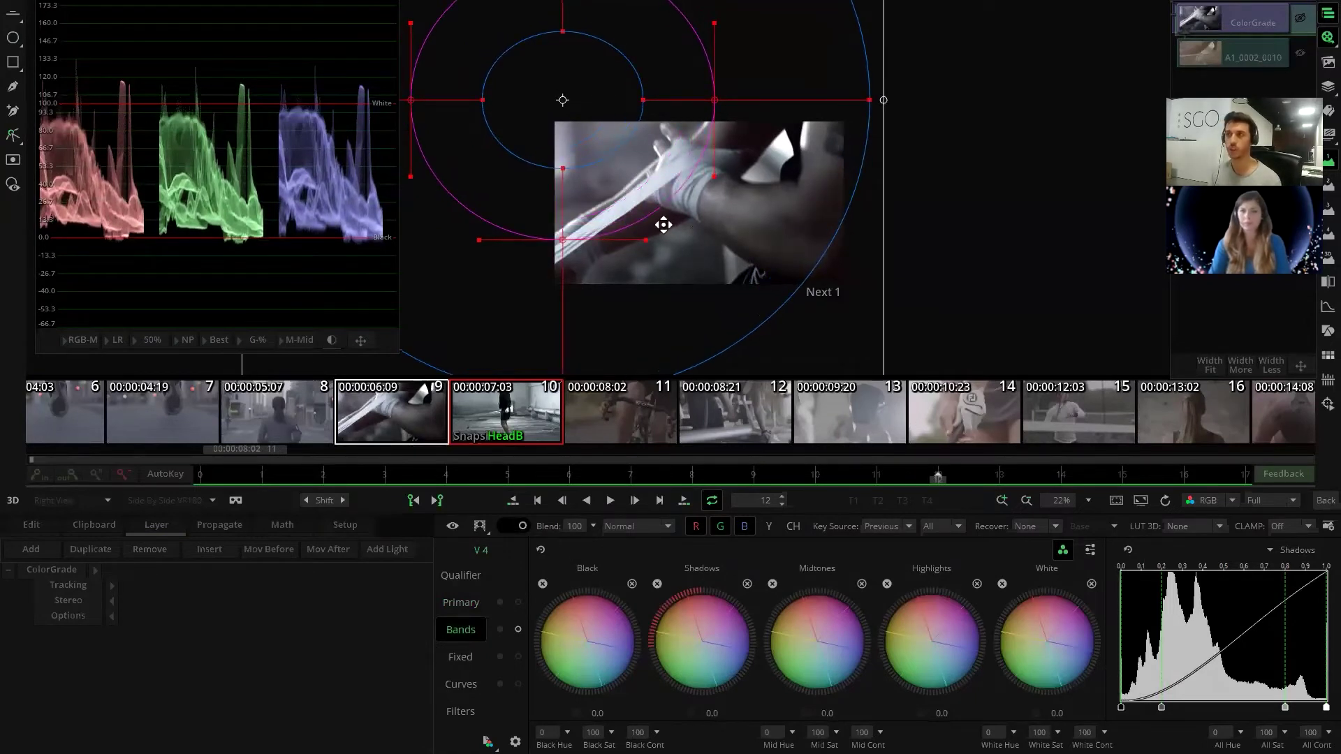
# - Add a fifth vector after Vector 4 in shot 9's ColorGrade, and scrub the shot to frame 17
pyautogui.click(976, 287)
pyautogui.click(51, 547)
pyautogui.scroll(3, 673, 287)
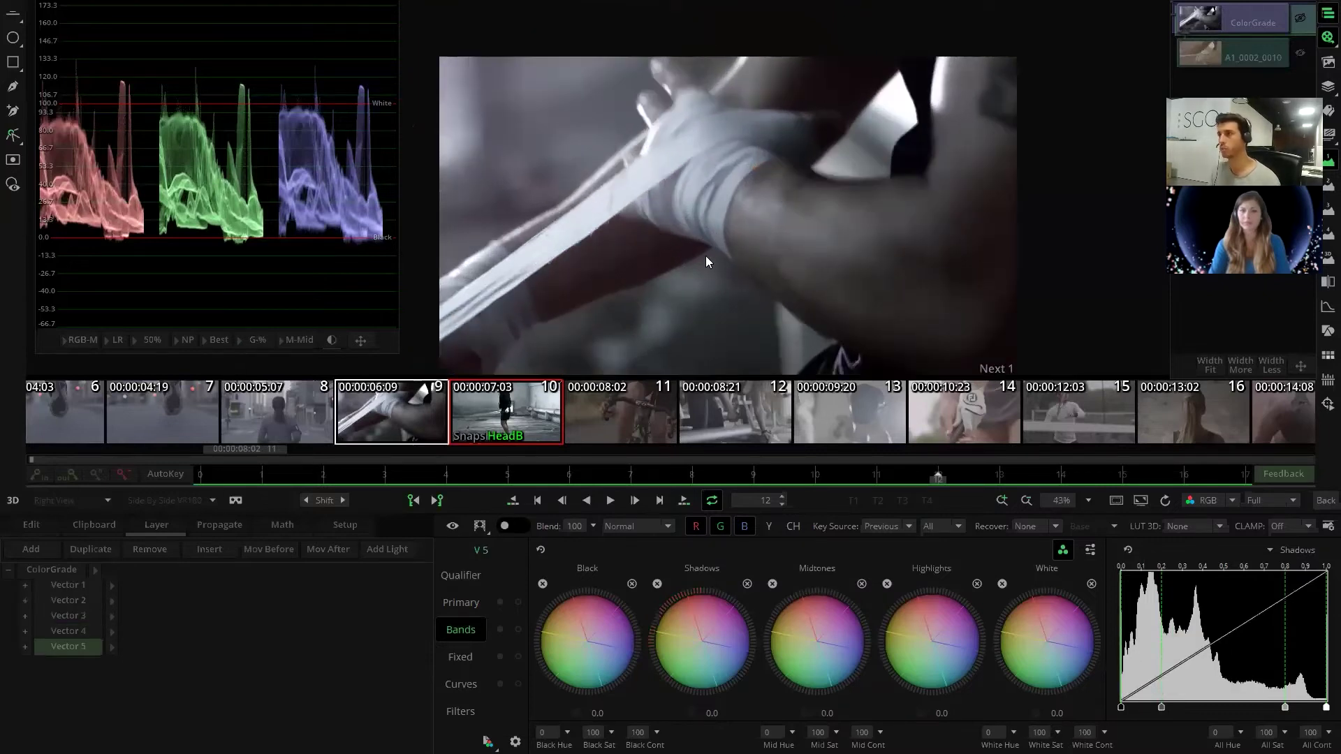
pyautogui.scroll(-1, 705, 229)
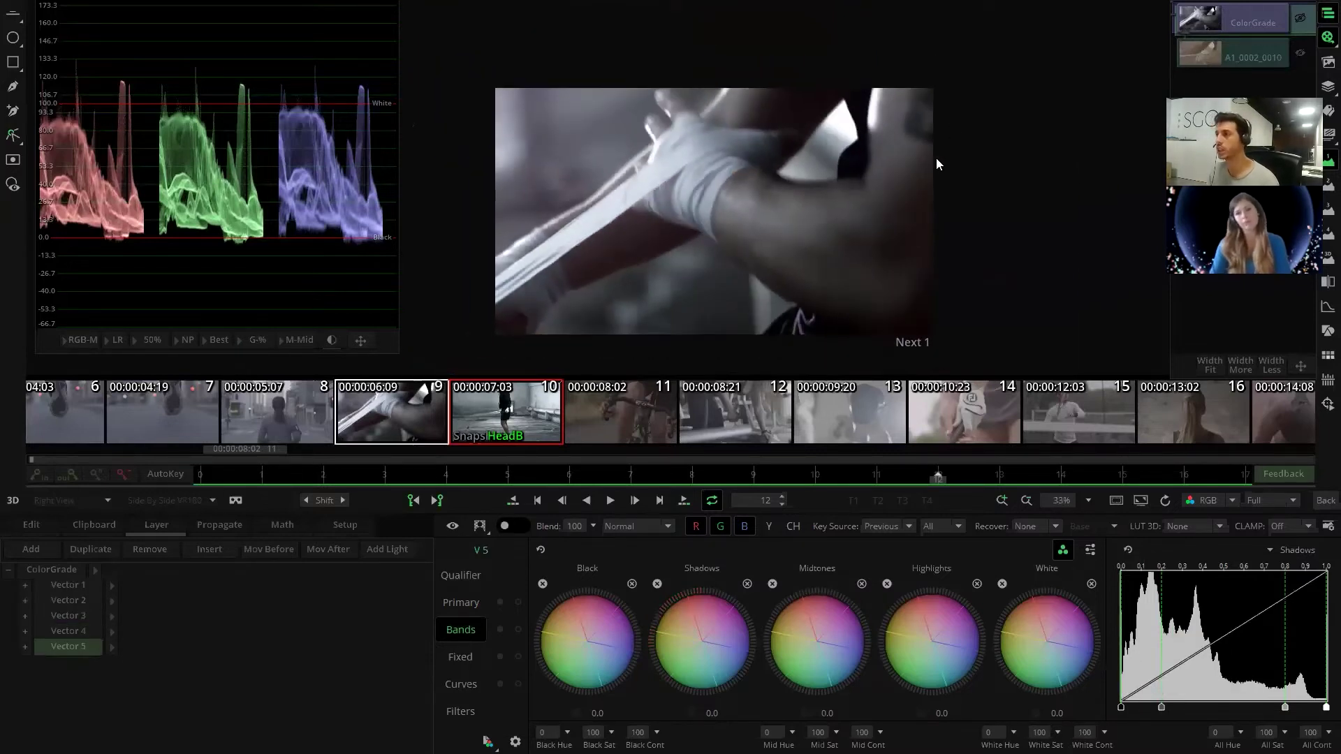
pyautogui.moveTo(867, 479); pyautogui.dragTo(815, 478)
pyautogui.moveTo(958, 474); pyautogui.dragTo(1237, 472)
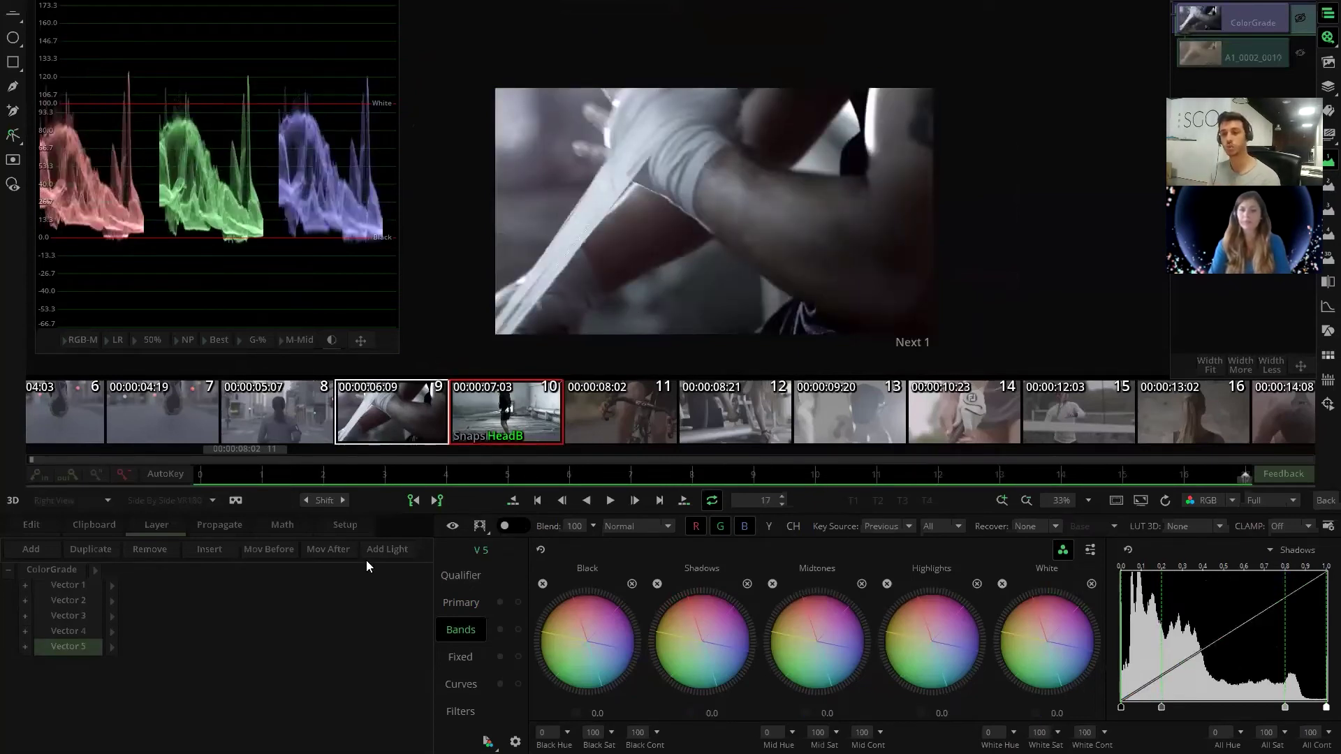
# - Compare shot 9 with shot 10, and shift Vector 3's bands on shot 9 toward cyan, with White at 7.6 and Highlights about 15.9
pyautogui.click(522, 438)
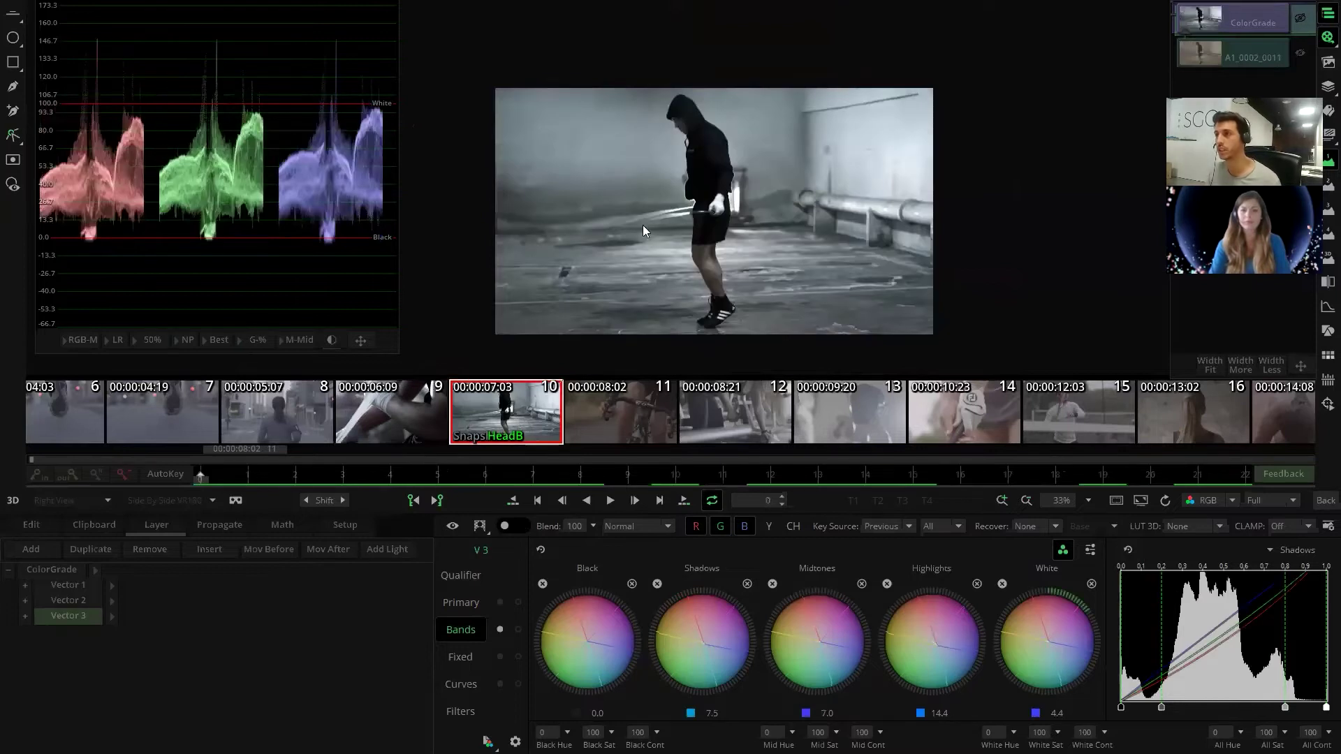
pyautogui.click(354, 421)
pyautogui.click(76, 631)
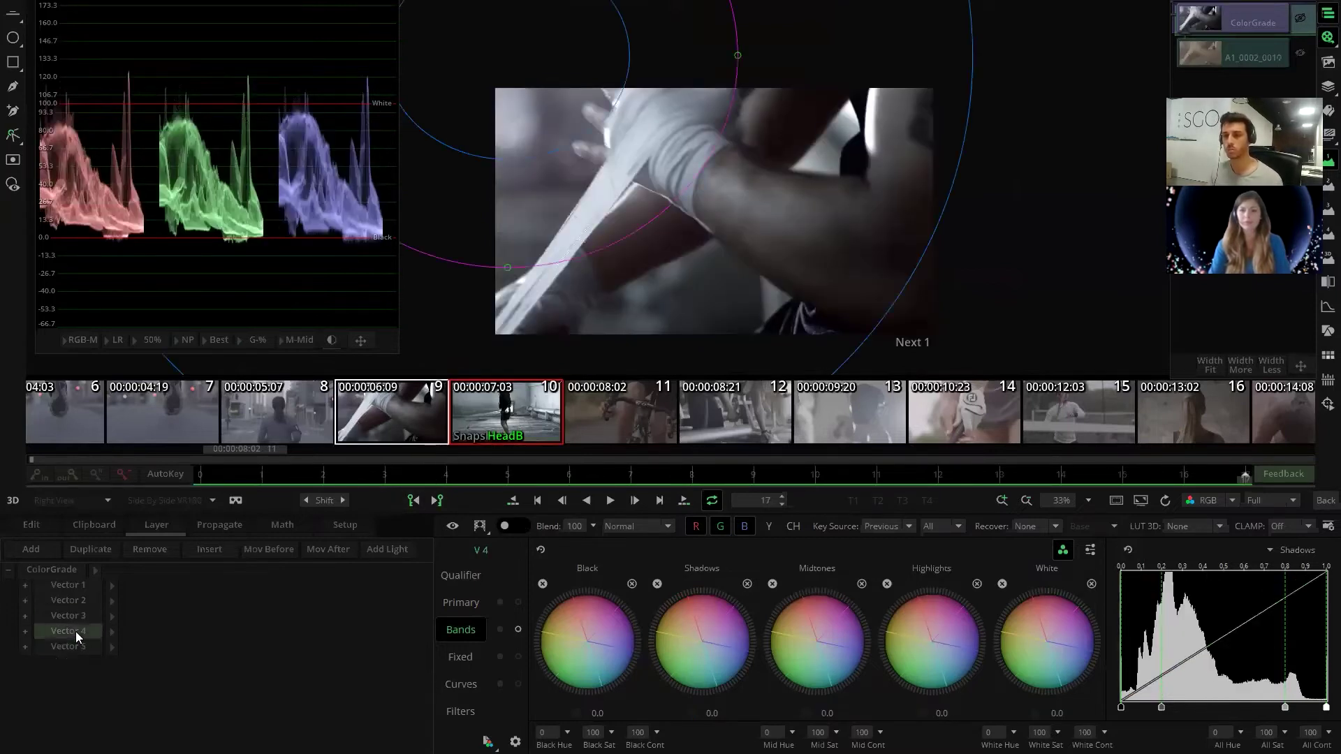
pyautogui.click(75, 616)
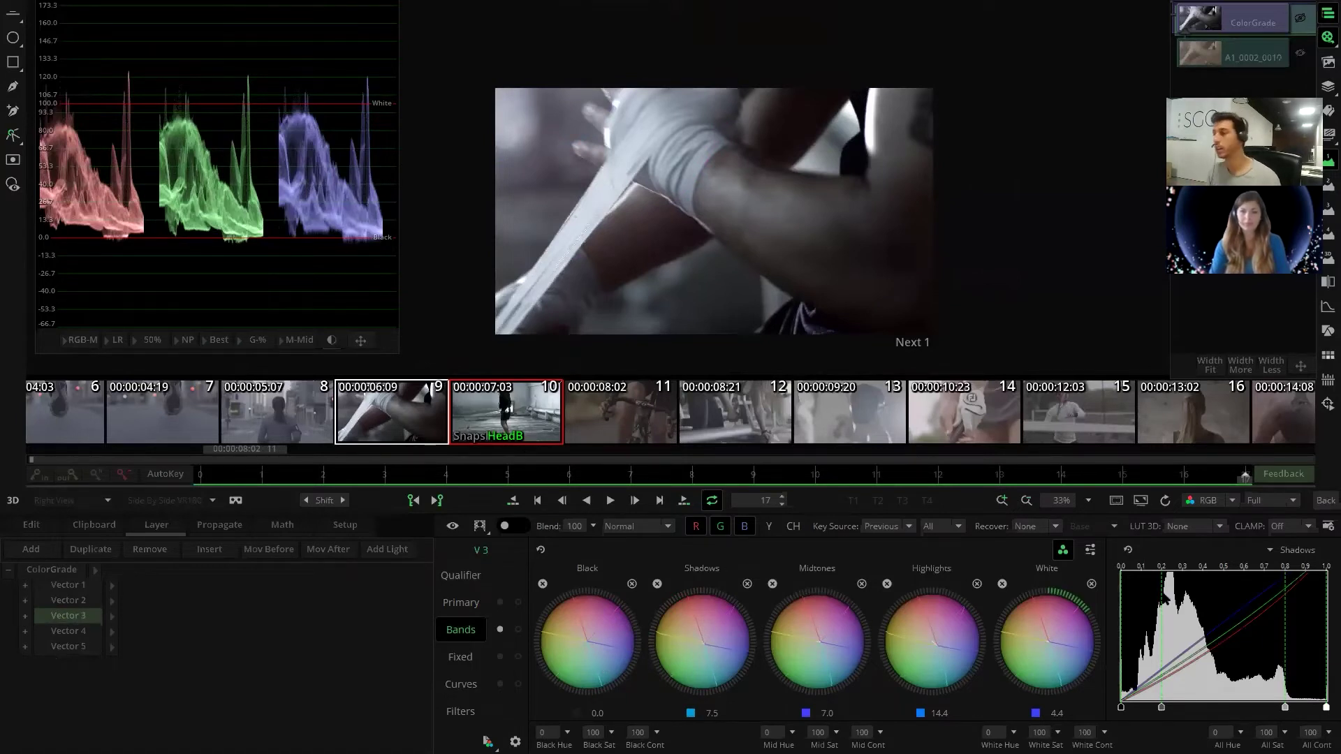
pyautogui.moveTo(1047, 641); pyautogui.dragTo(906, 681)
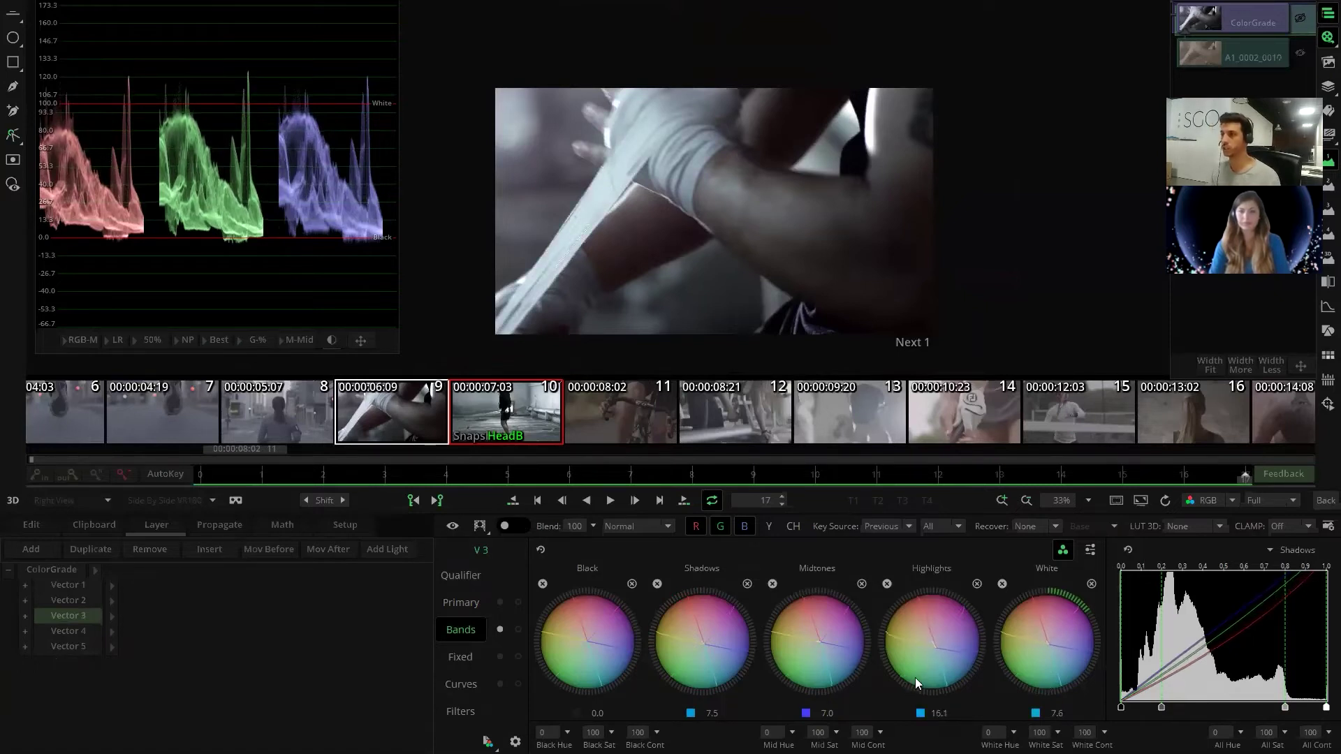
pyautogui.click(507, 428)
pyautogui.click(401, 419)
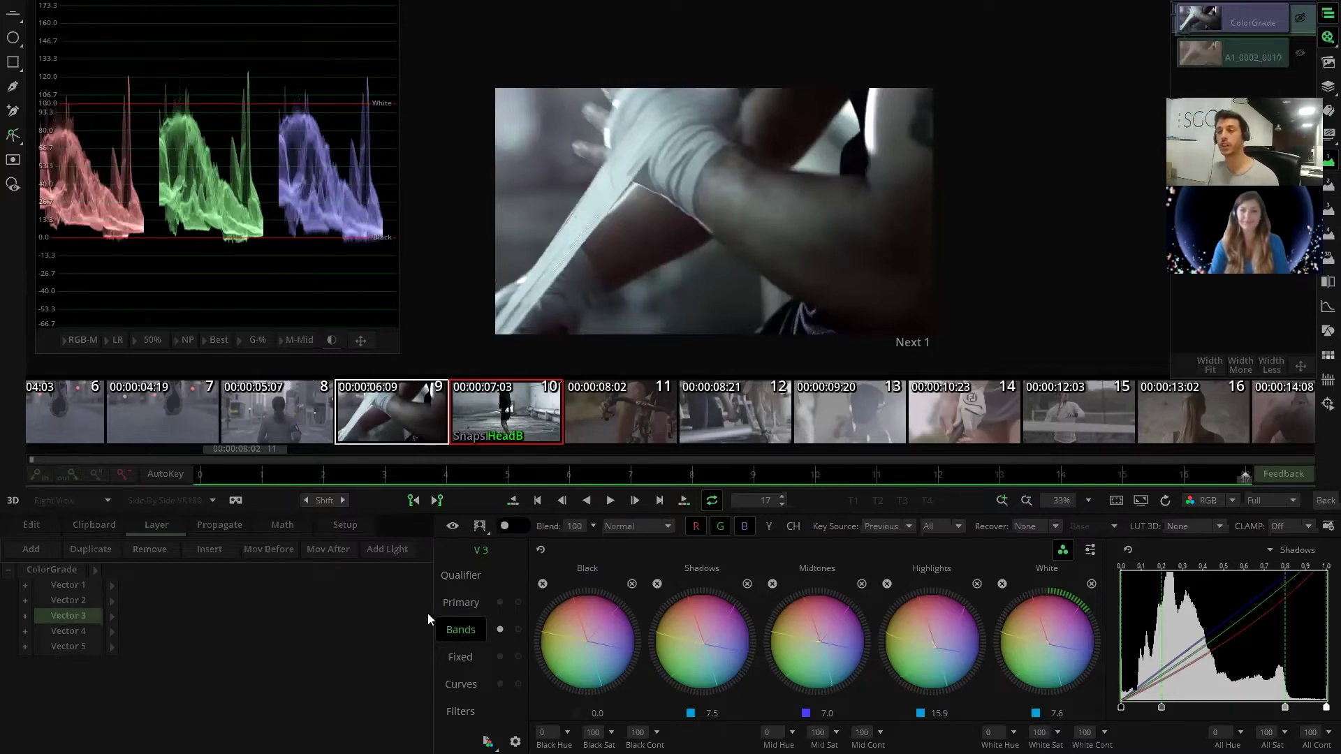
pyautogui.click(60, 585)
pyautogui.click(70, 601)
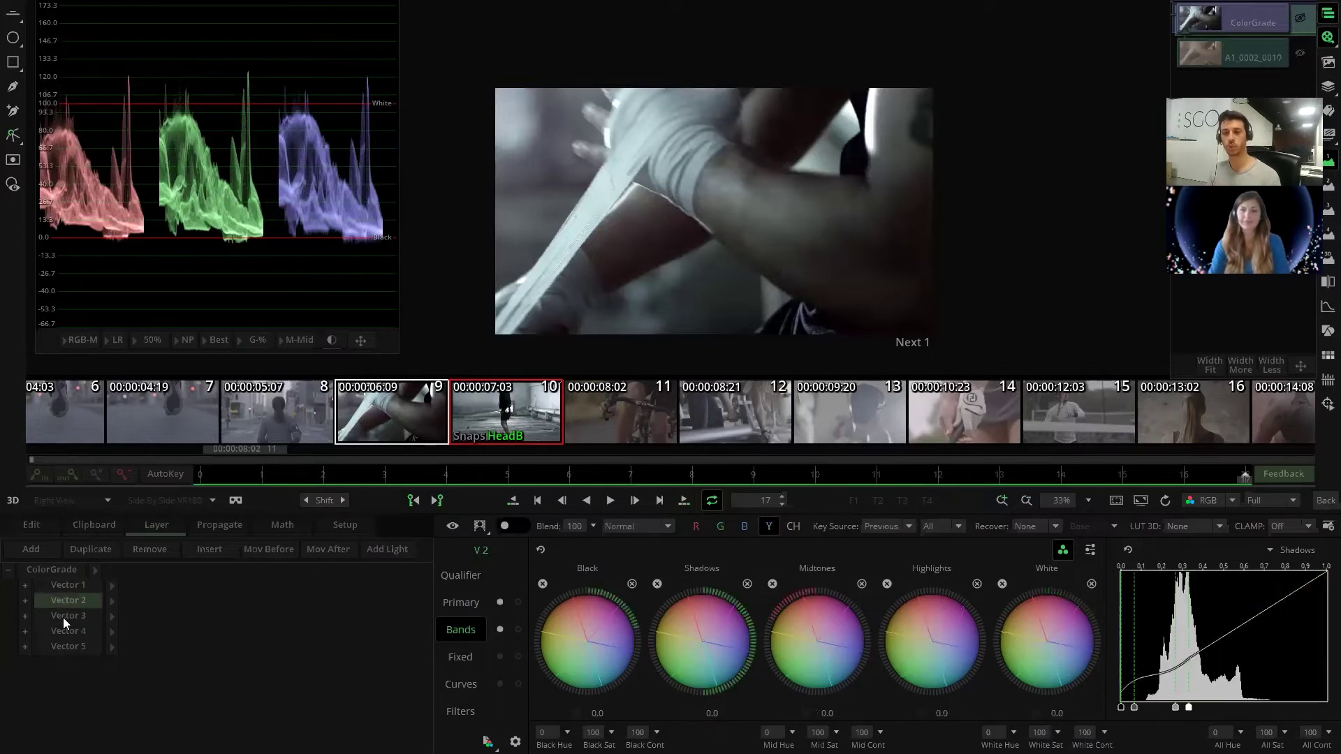
pyautogui.click(63, 616)
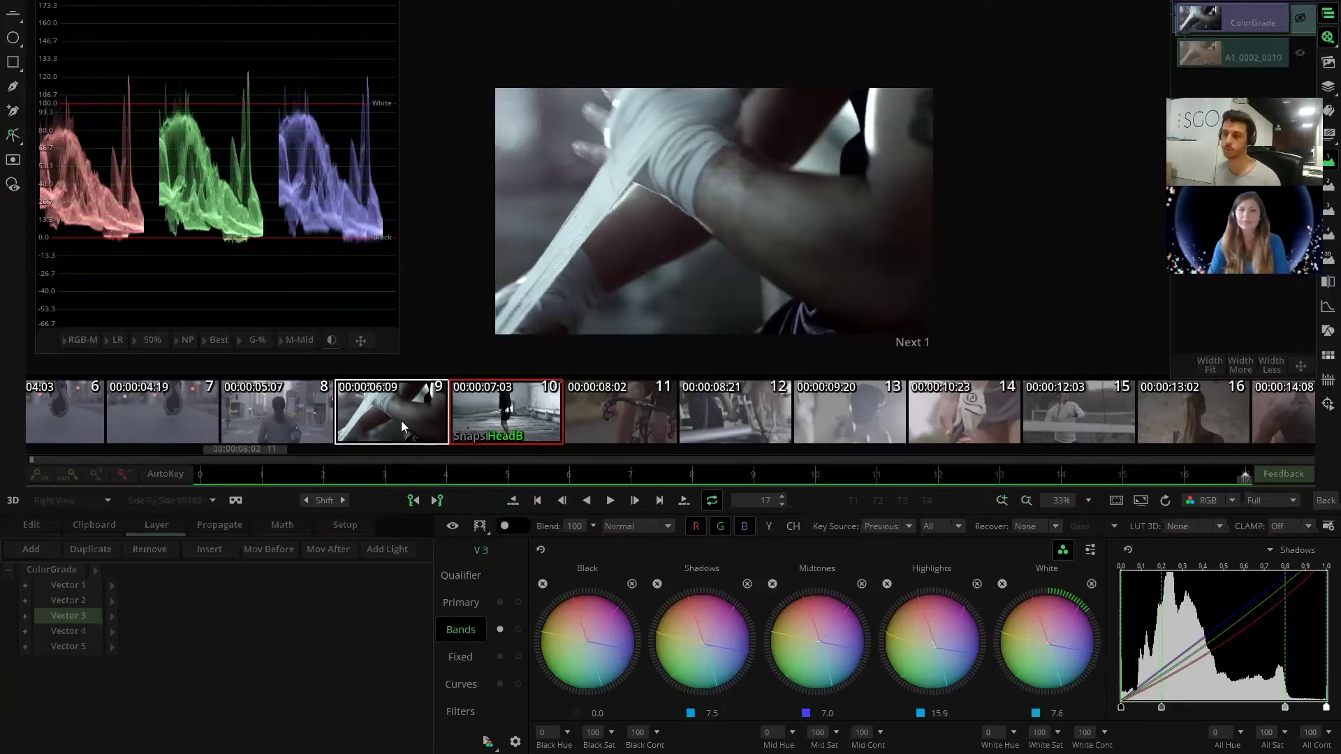
# - Set Vector 1's blend mode to Soft Light on shot 18, and compare the sprinter picture with the vector off and on
pyautogui.scroll(-5, 620, 427)
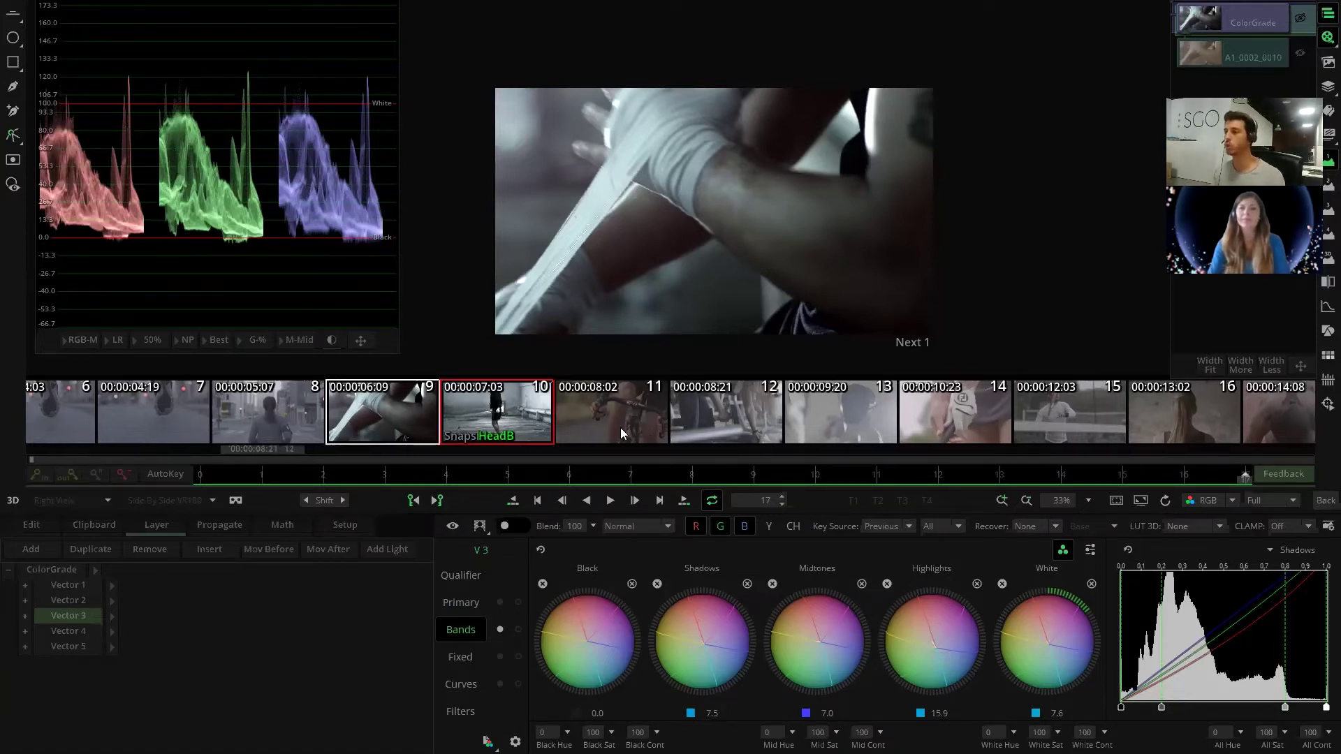
pyautogui.click(819, 410)
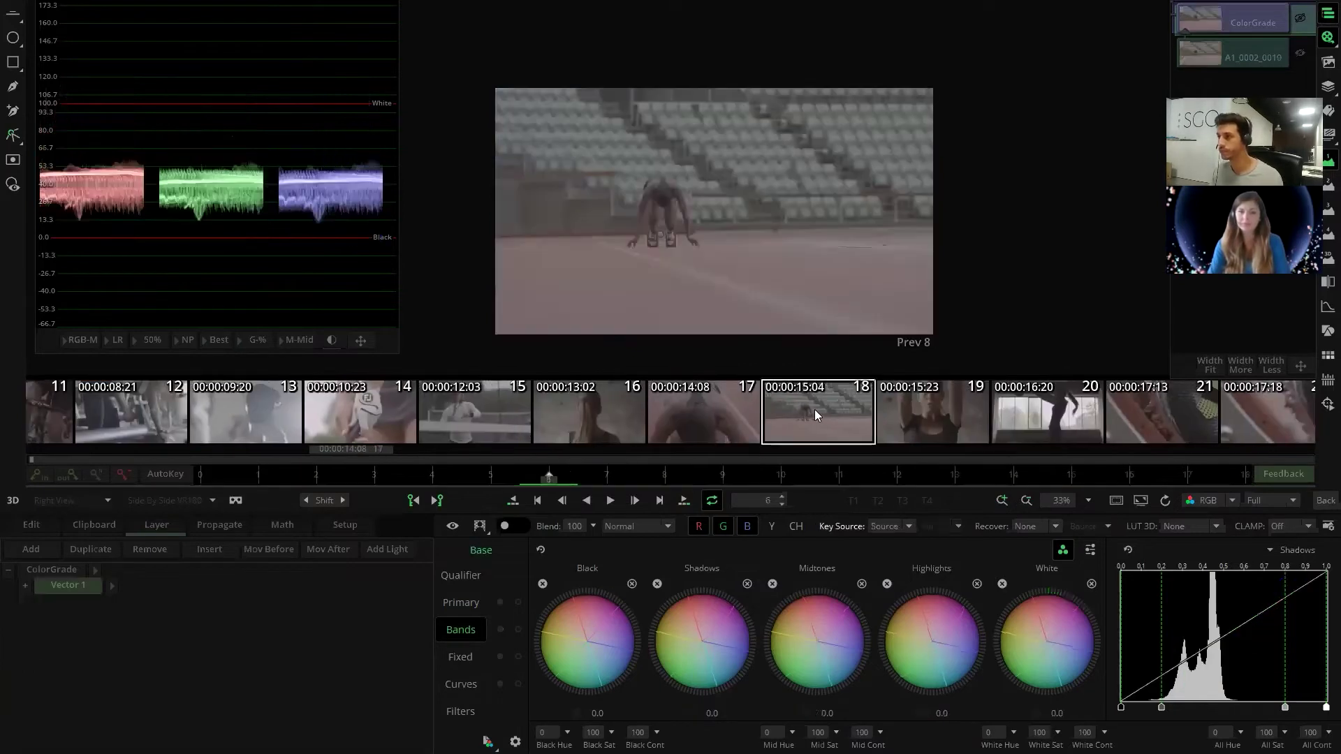
pyautogui.scroll(2, 678, 286)
pyautogui.scroll(-1, 679, 287)
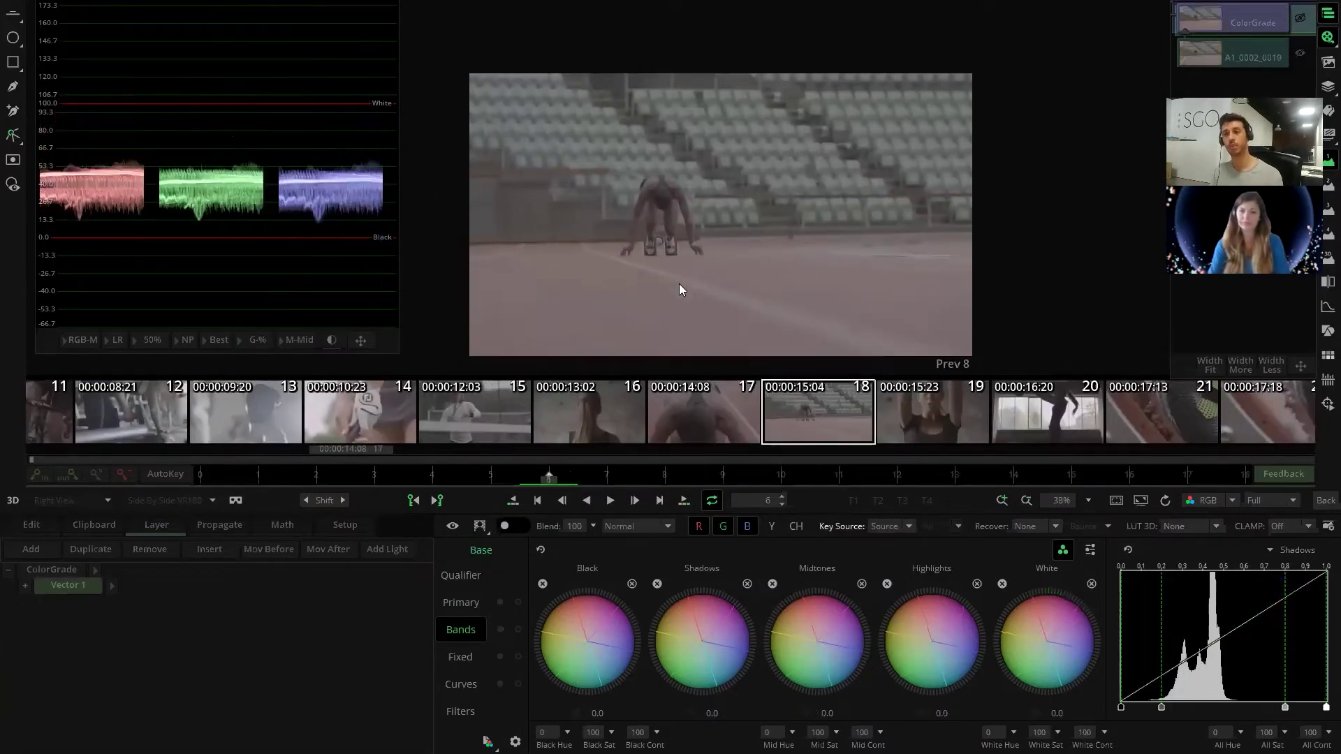
pyautogui.click(456, 610)
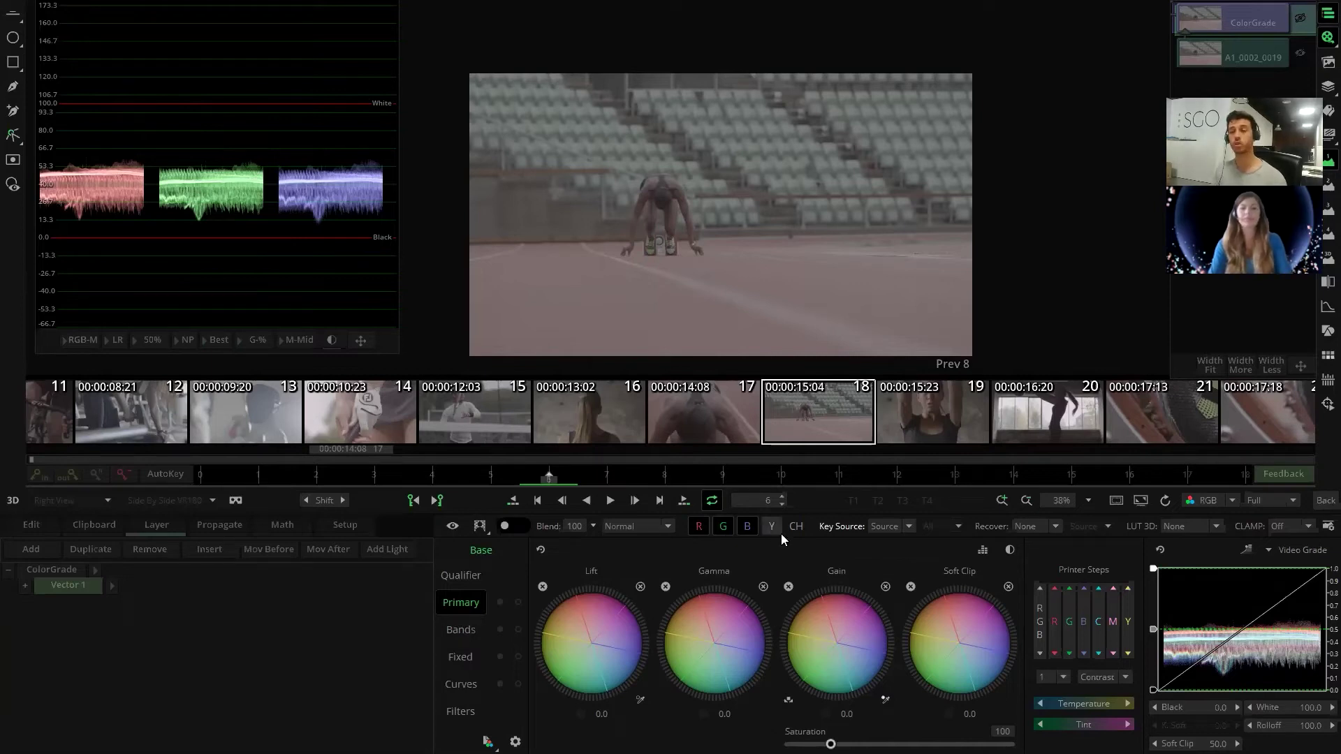
pyautogui.click(620, 528)
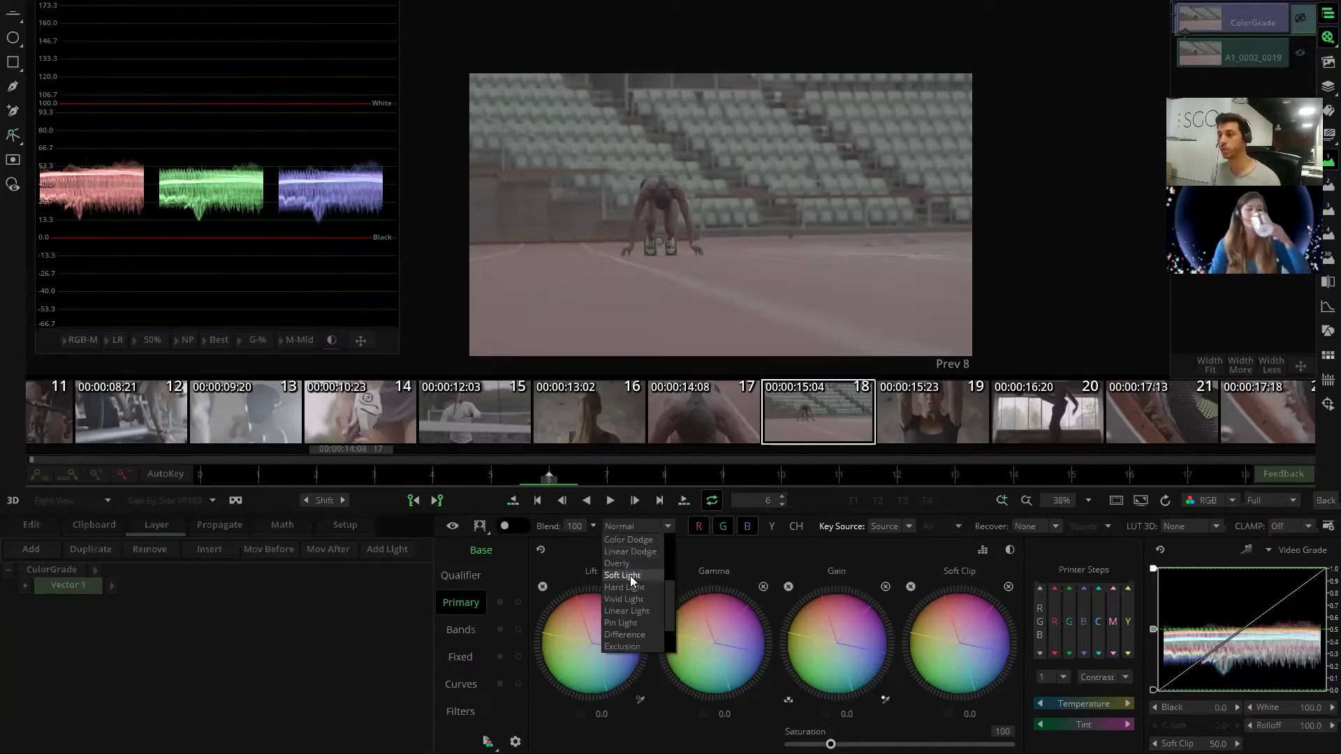
pyautogui.click(635, 574)
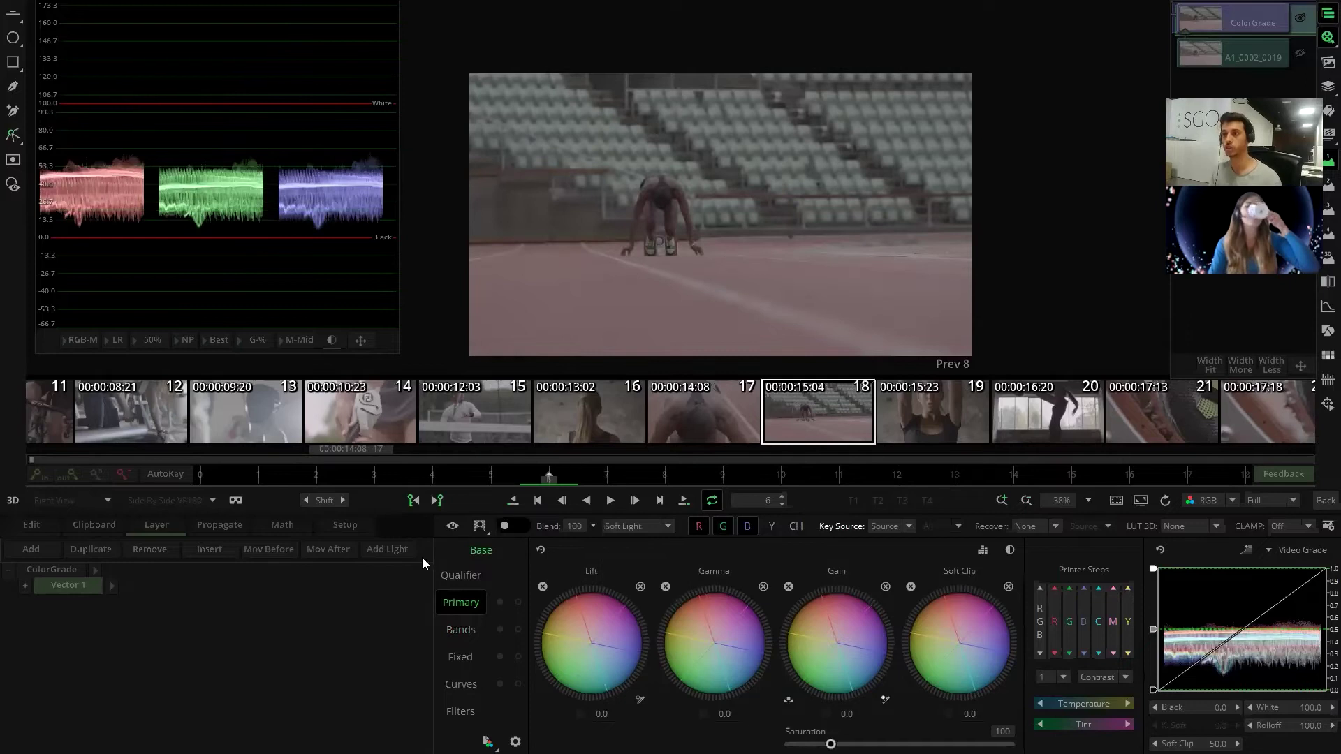
pyautogui.click(443, 526)
pyautogui.click(443, 527)
pyautogui.click(442, 527)
pyautogui.click(443, 526)
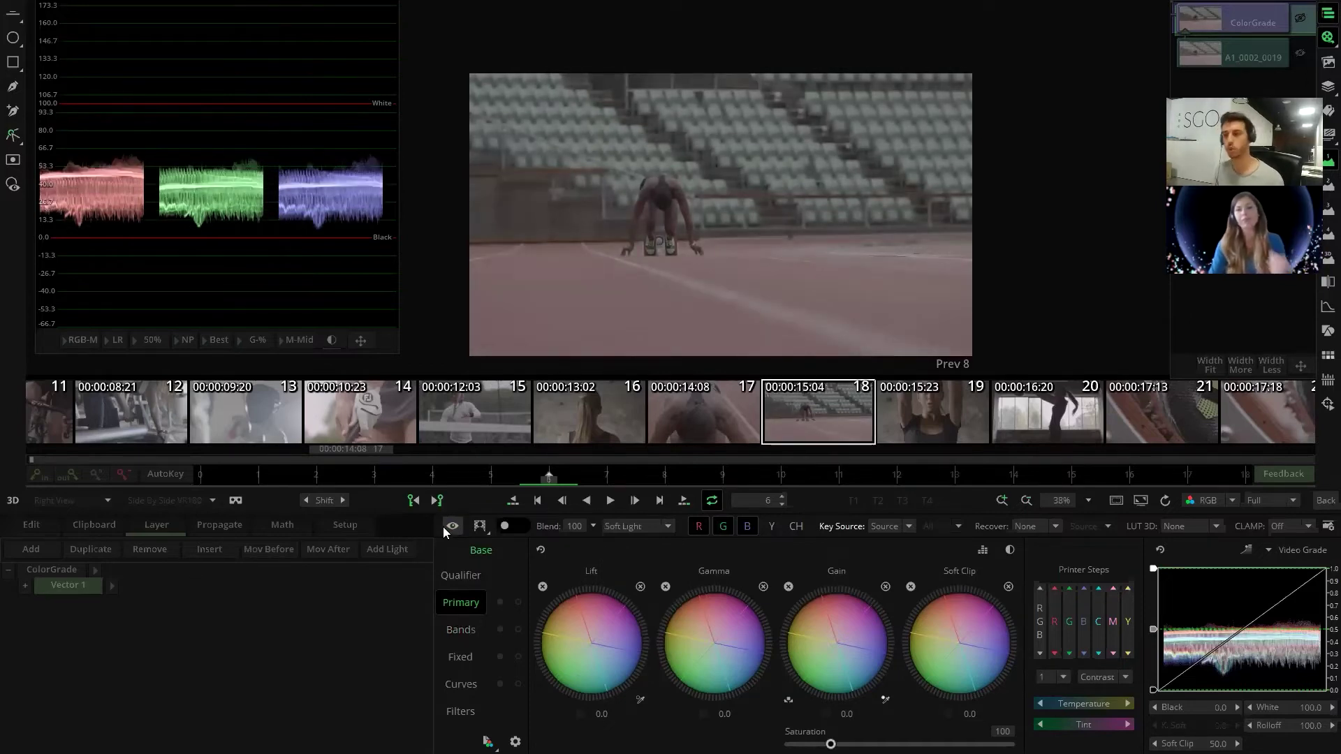
# - Add a second vector limited to the Y channel, lower its primary Lift and Gamma, and raise its Gain and Soft Clip
pyautogui.click(40, 553)
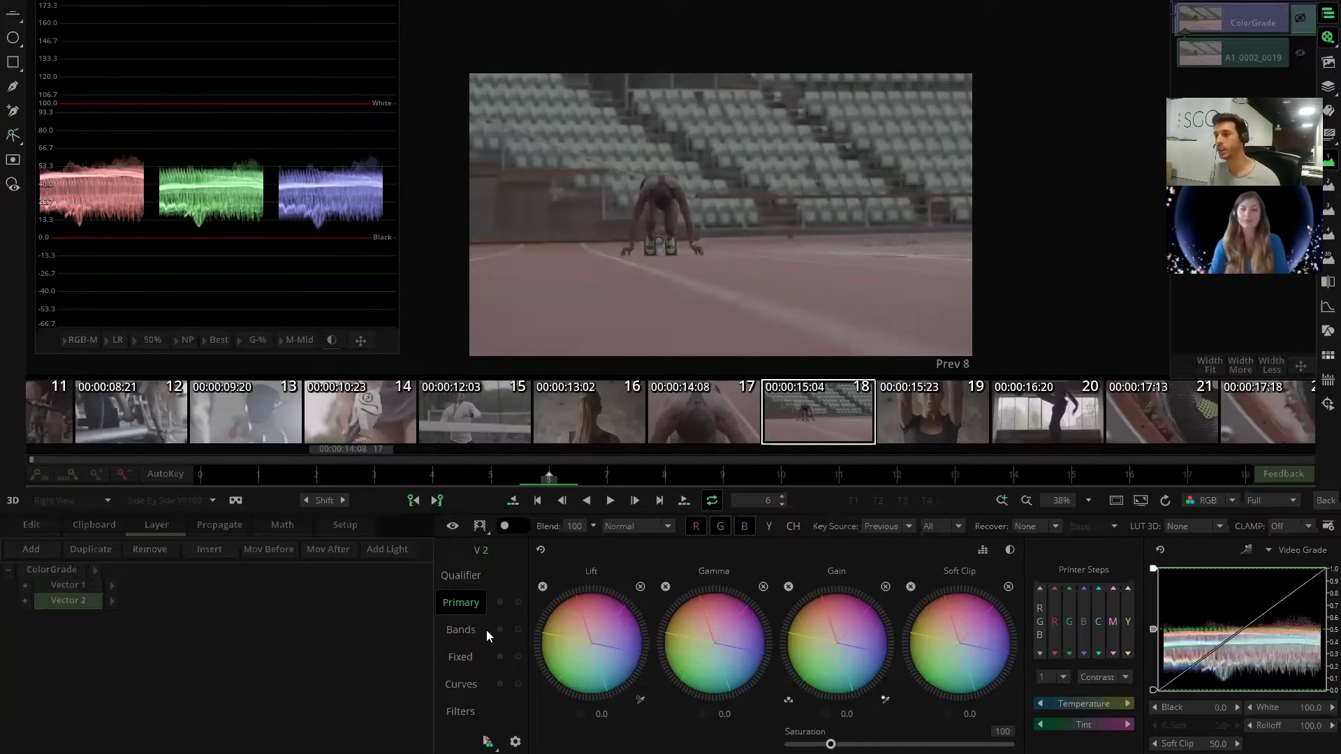
pyautogui.click(769, 532)
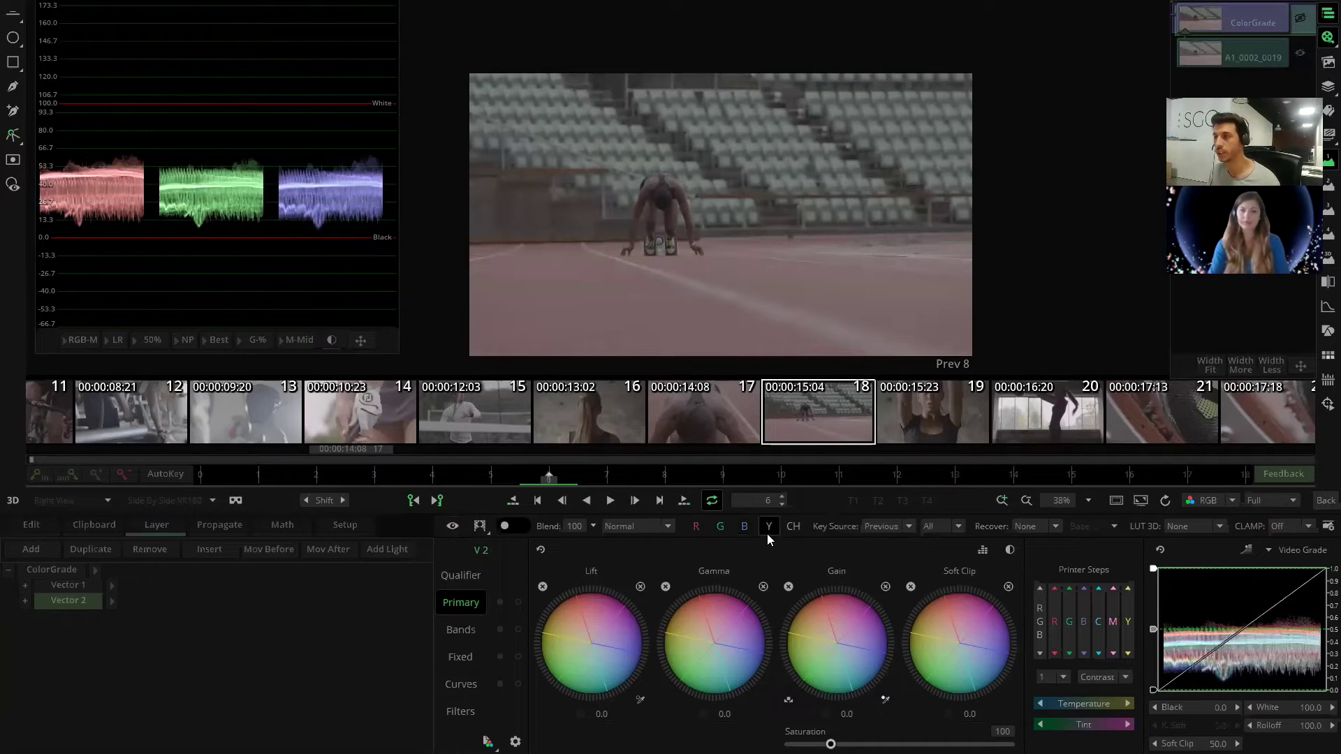
pyautogui.moveTo(585, 642); pyautogui.dragTo(514, 636)
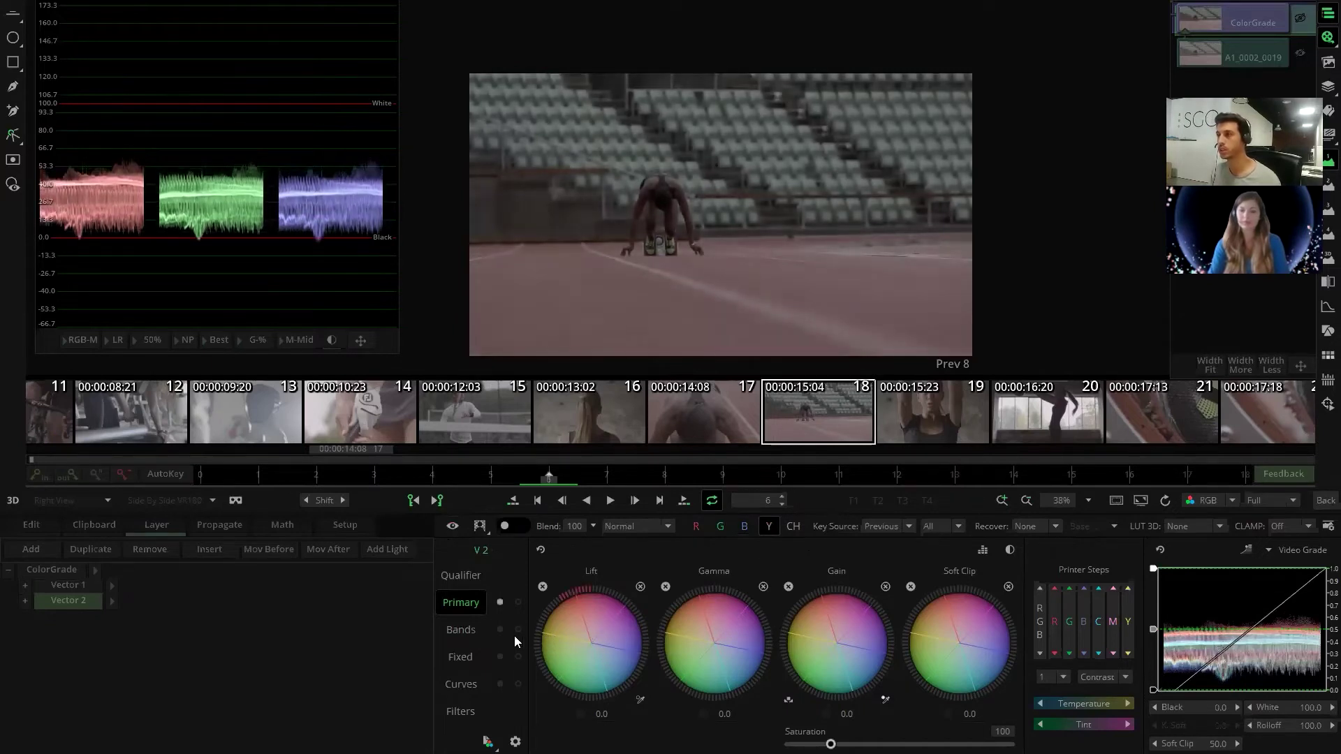
pyautogui.moveTo(841, 655); pyautogui.dragTo(806, 625)
pyautogui.moveTo(710, 634); pyautogui.dragTo(663, 633)
pyautogui.moveTo(958, 639); pyautogui.dragTo(1024, 598)
pyautogui.moveTo(825, 652); pyautogui.dragTo(610, 635)
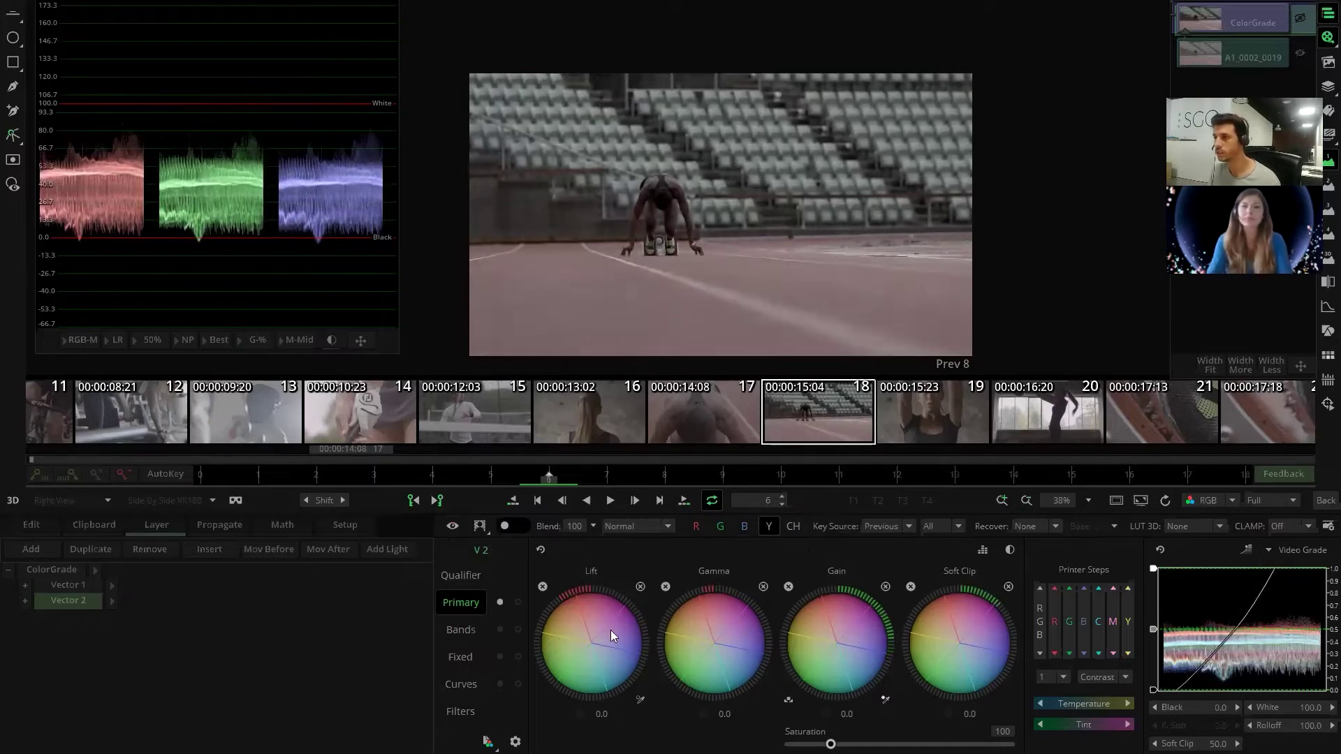
# - Lower the Black and Shadows bands of Vector 2, and raise its Midtones, Highlights and White bands for more contrast
pyautogui.click(467, 635)
pyautogui.moveTo(719, 635); pyautogui.dragTo(639, 635)
pyautogui.moveTo(867, 611); pyautogui.dragTo(888, 648)
pyautogui.moveTo(949, 615); pyautogui.dragTo(913, 630)
pyautogui.moveTo(591, 646); pyautogui.dragTo(551, 645)
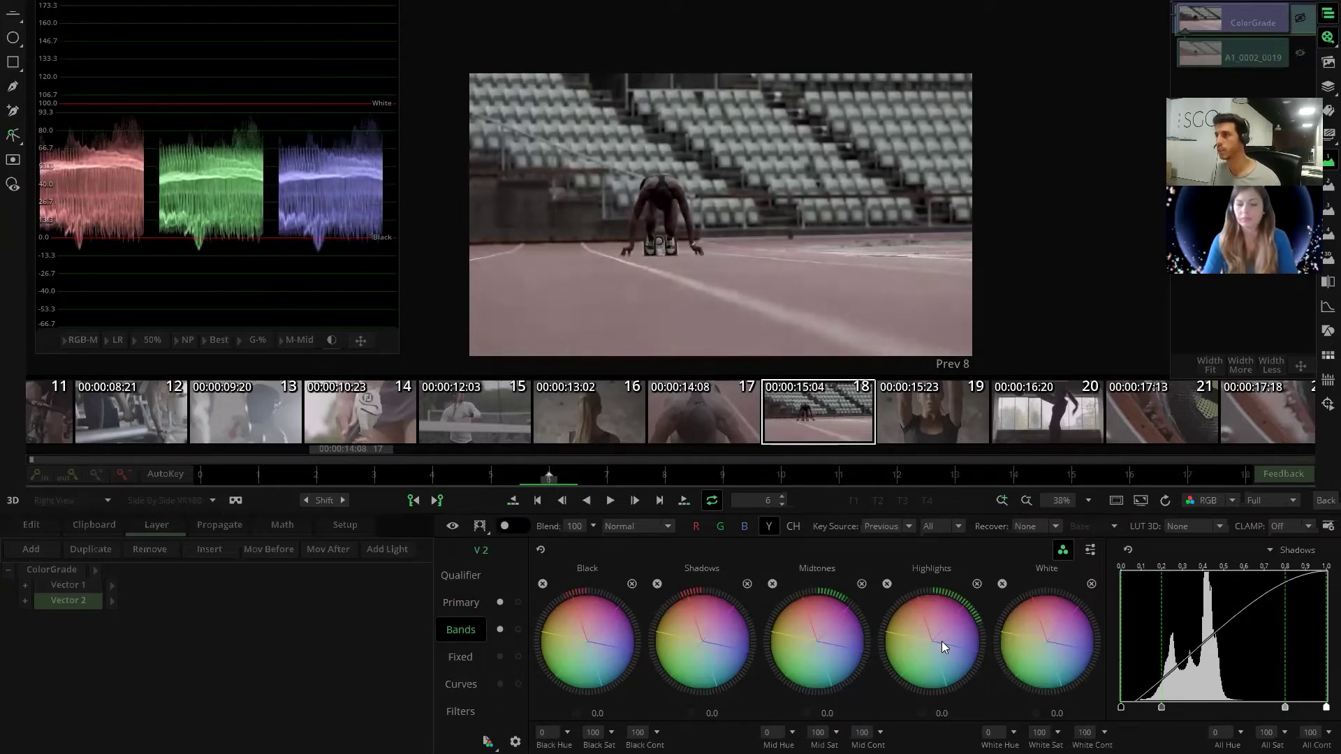
pyautogui.moveTo(939, 641); pyautogui.dragTo(1064, 611)
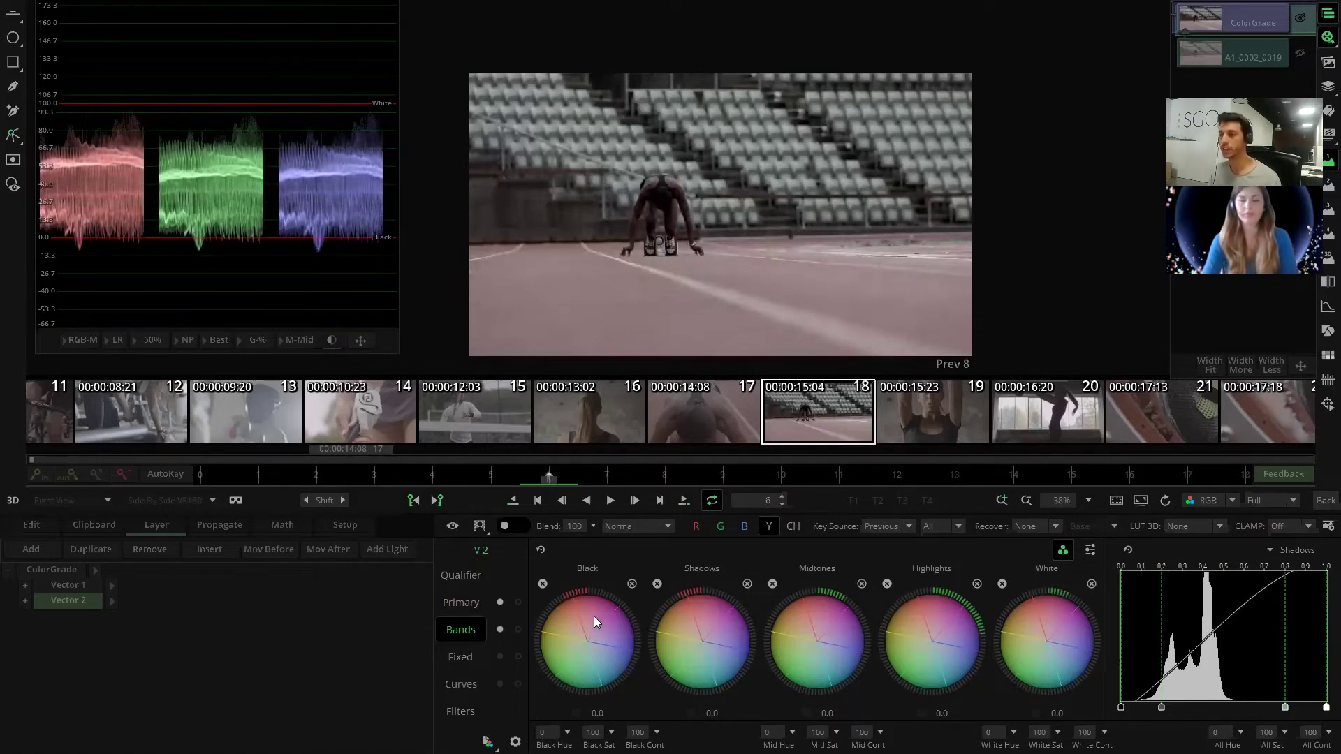
# - Add a third vector, and open its RGB curves in a separate editor window, shrunk and placed clear of the picture
pyautogui.click(25, 548)
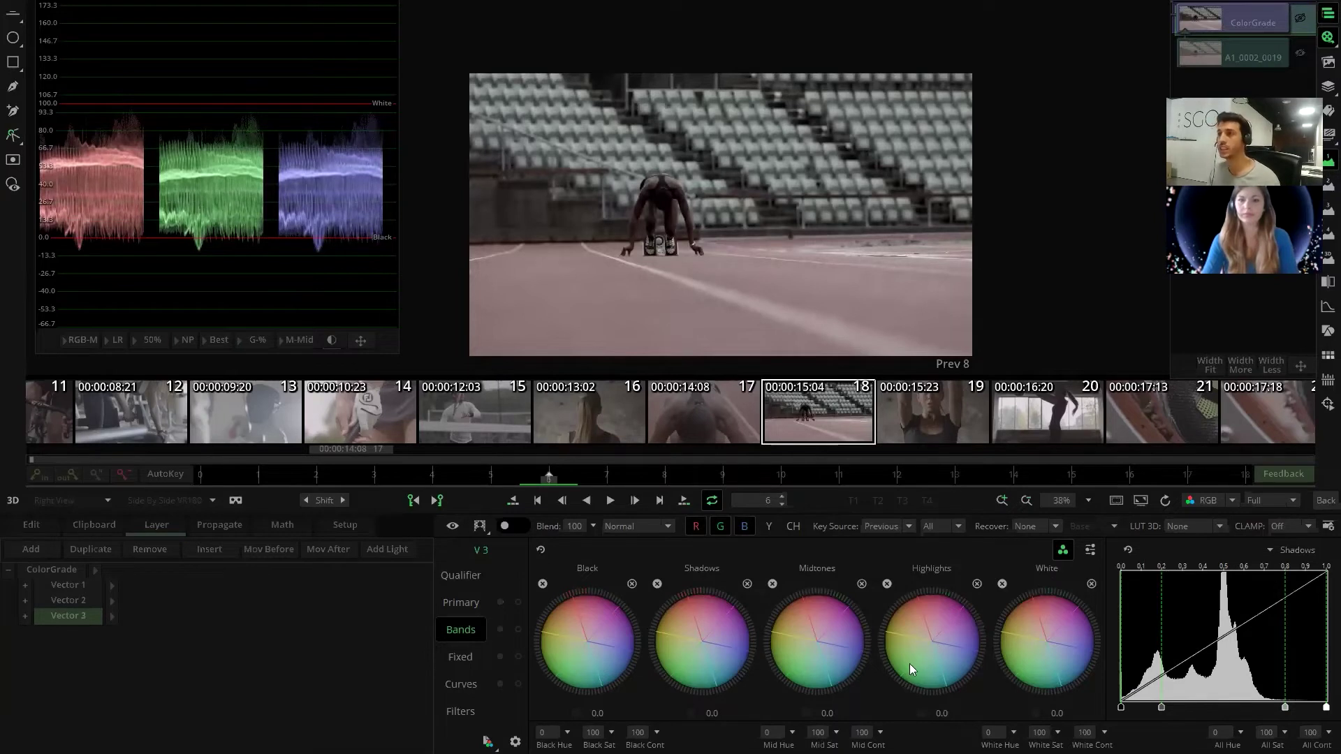
pyautogui.click(466, 688)
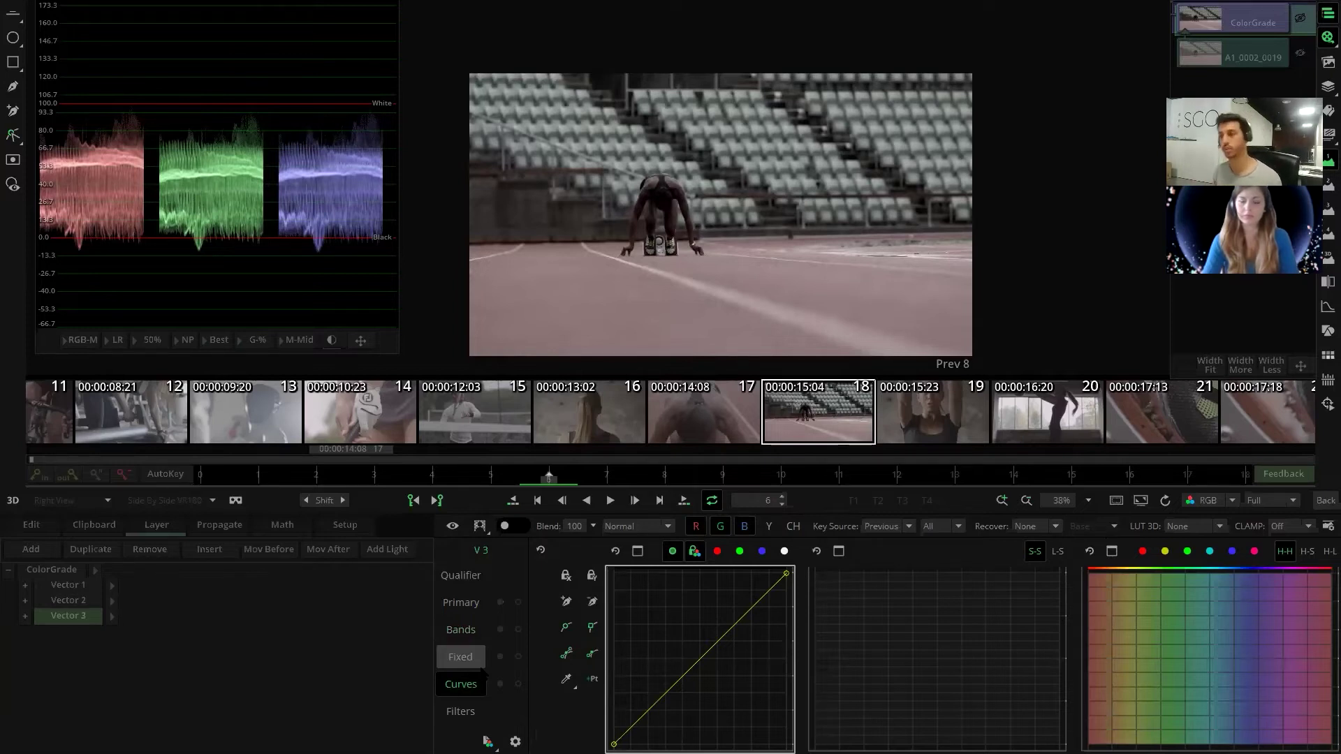
pyautogui.click(637, 551)
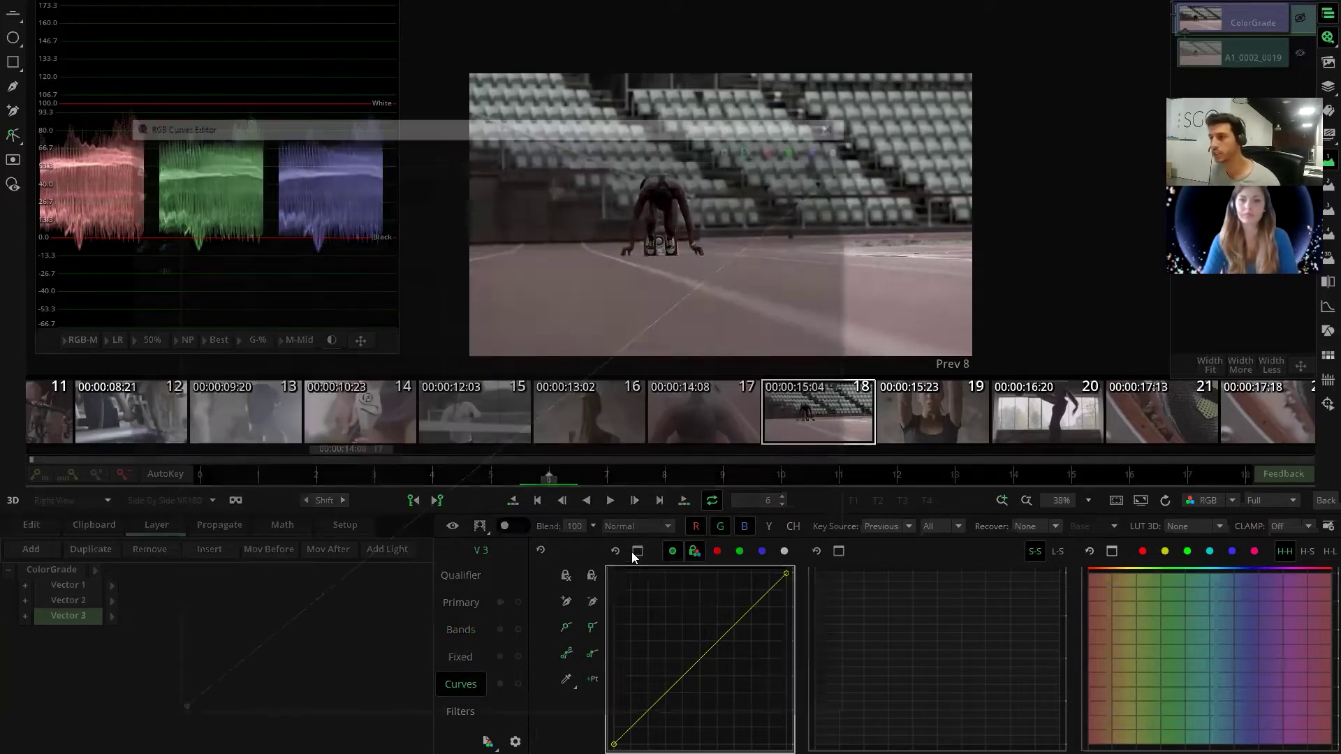
pyautogui.moveTo(507, 131); pyautogui.dragTo(453, 161)
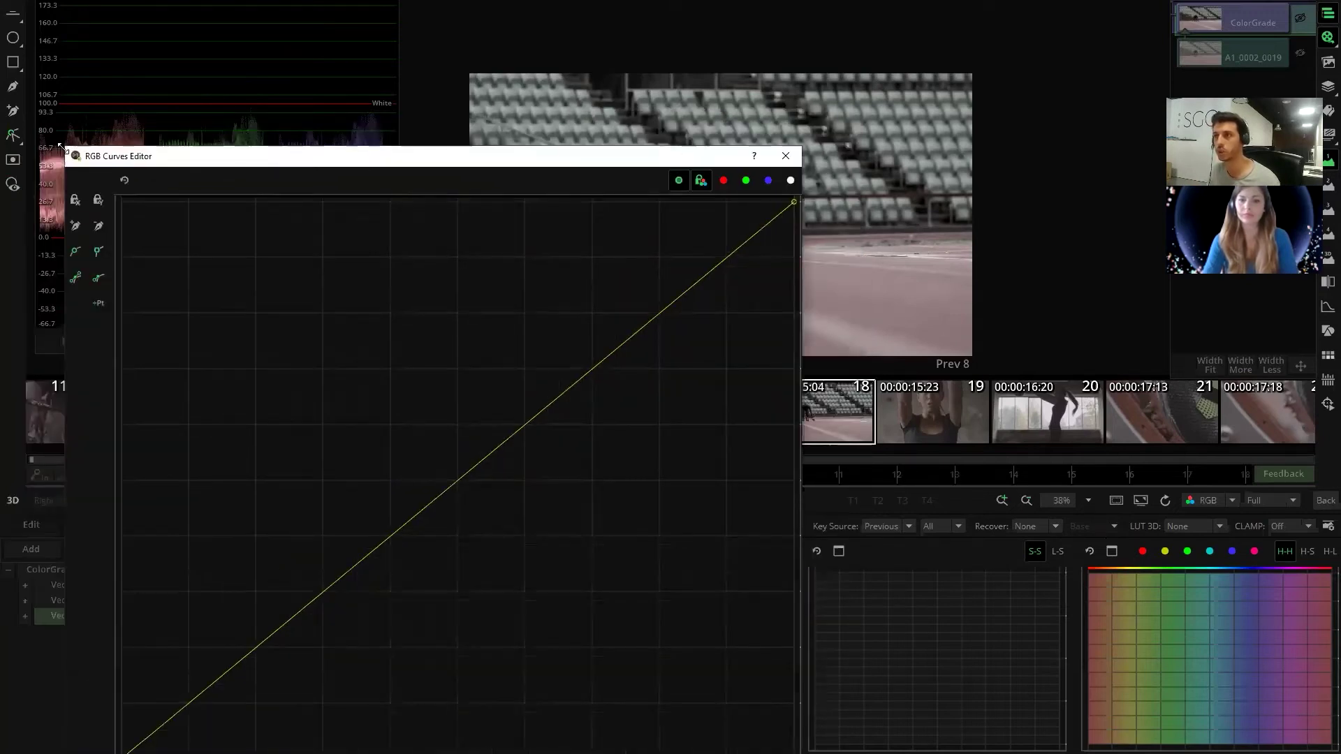
pyautogui.moveTo(60, 146); pyautogui.dragTo(18, 231)
# - Unlink the RGB curves, pull the upper part of the red curve slightly down, and anchor a point in its shadows
pyautogui.click(403, 266)
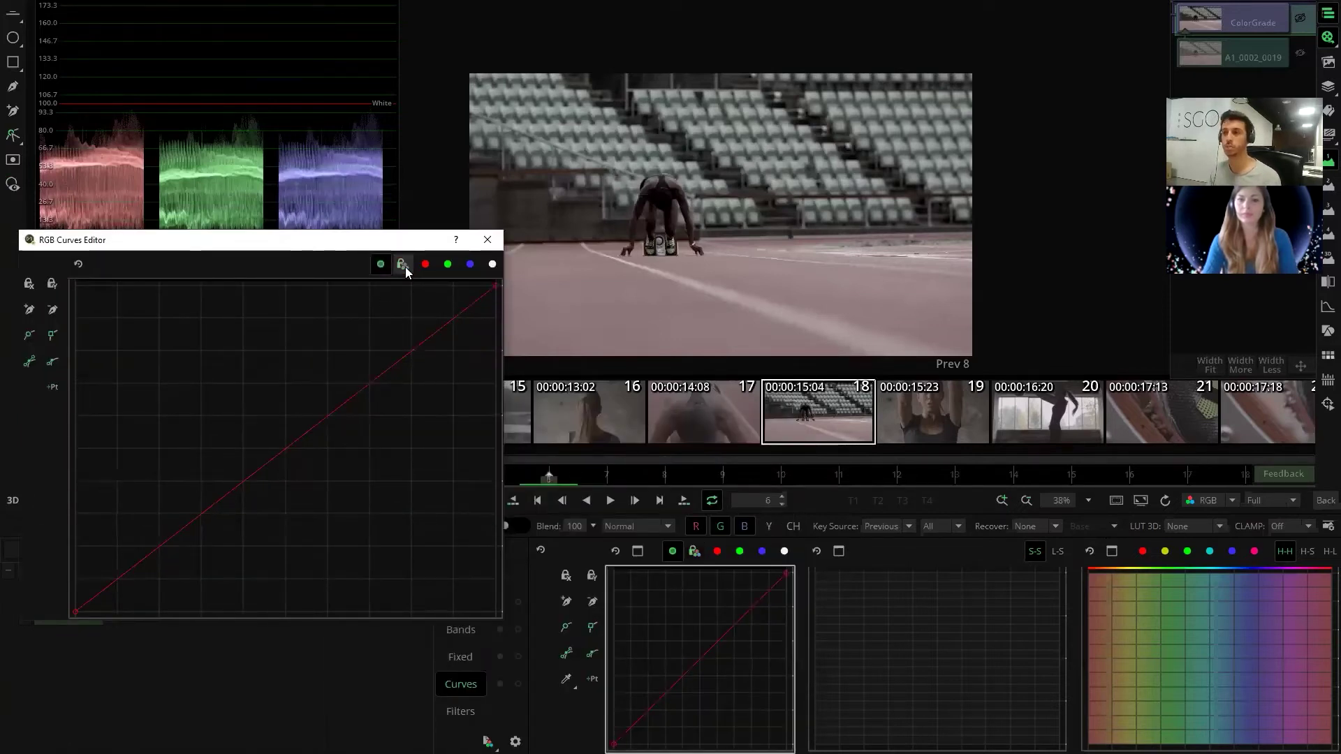
pyautogui.click(434, 325)
pyautogui.moveTo(434, 324); pyautogui.dragTo(443, 334)
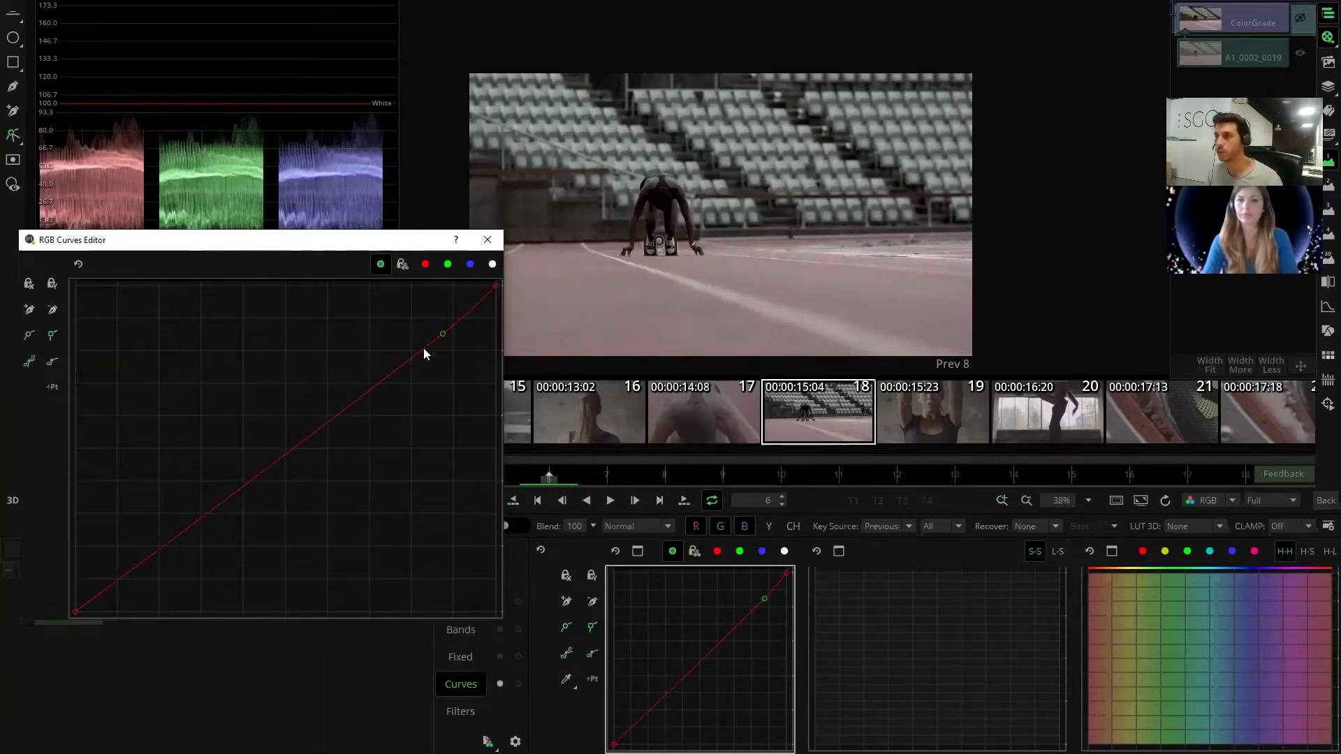
pyautogui.click(121, 578)
# - Raise the highlights of Vector 3's blue curve slightly, and add a slightly lowered point in its shadows
pyautogui.click(493, 264)
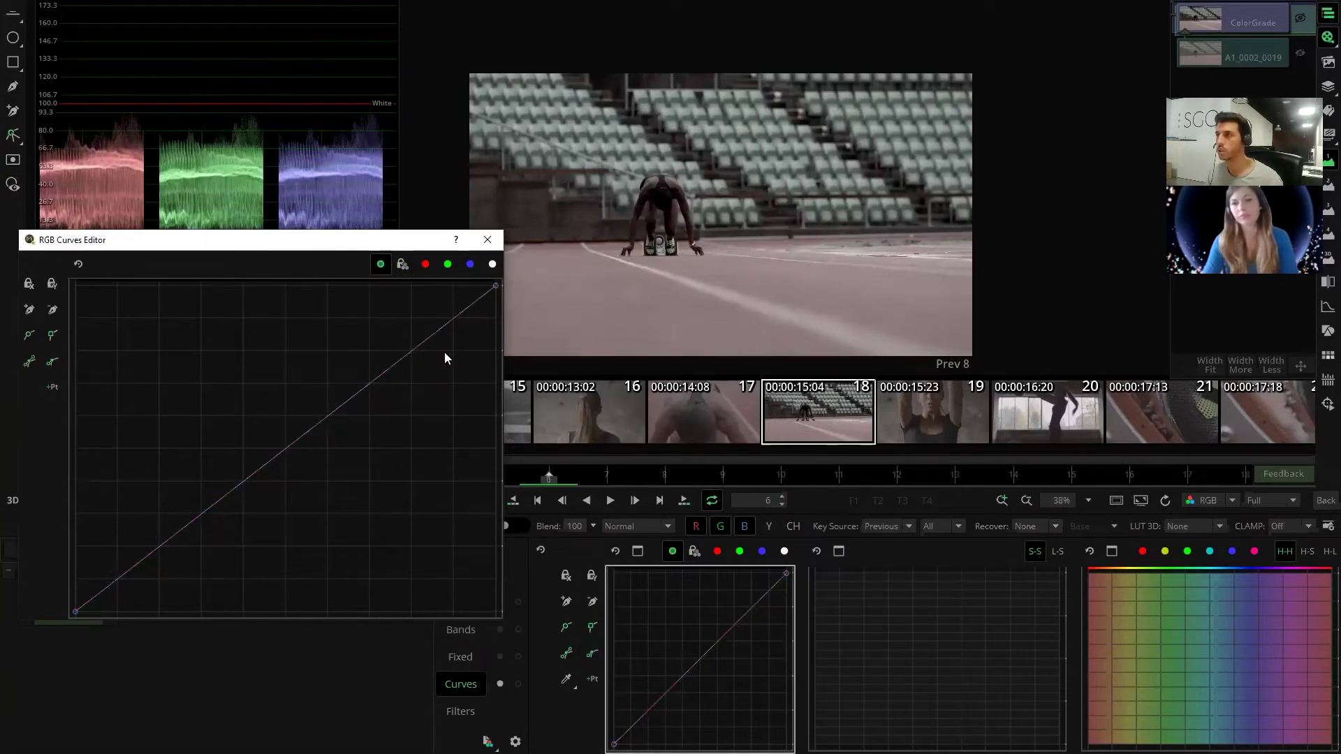
pyautogui.moveTo(433, 336); pyautogui.dragTo(431, 330)
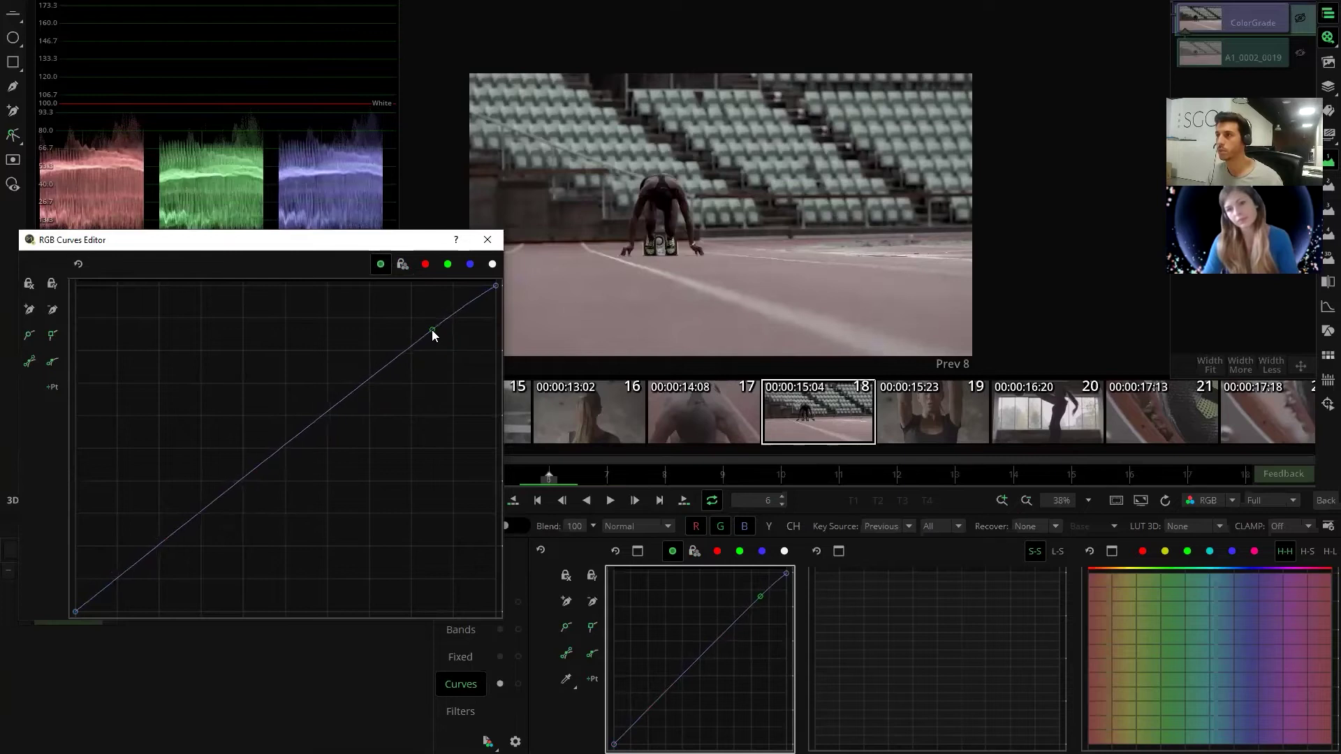
pyautogui.moveTo(159, 548); pyautogui.dragTo(161, 547)
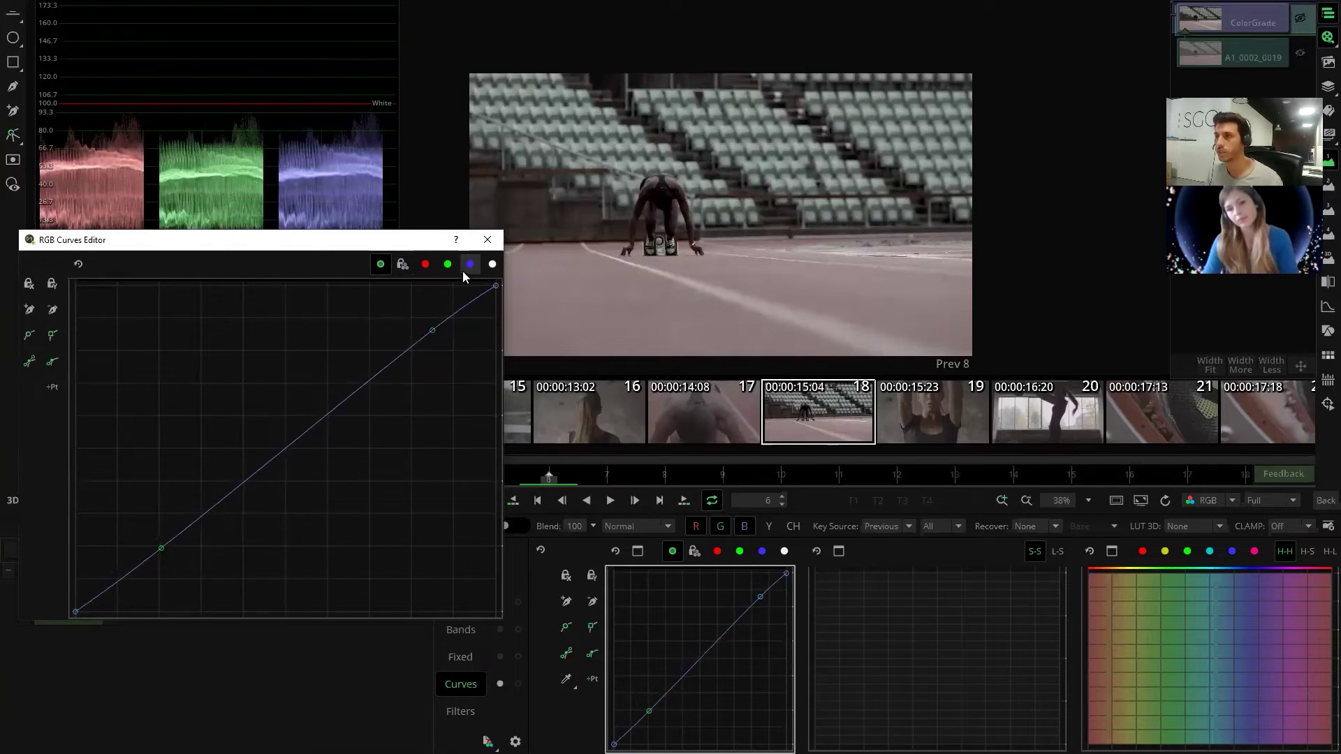
# - Add a highlight point and a shadow point to Vector 3's white curve, both slightly above the diagonal
pyautogui.click(493, 264)
pyautogui.click(443, 324)
pyautogui.moveTo(443, 320); pyautogui.dragTo(440, 315)
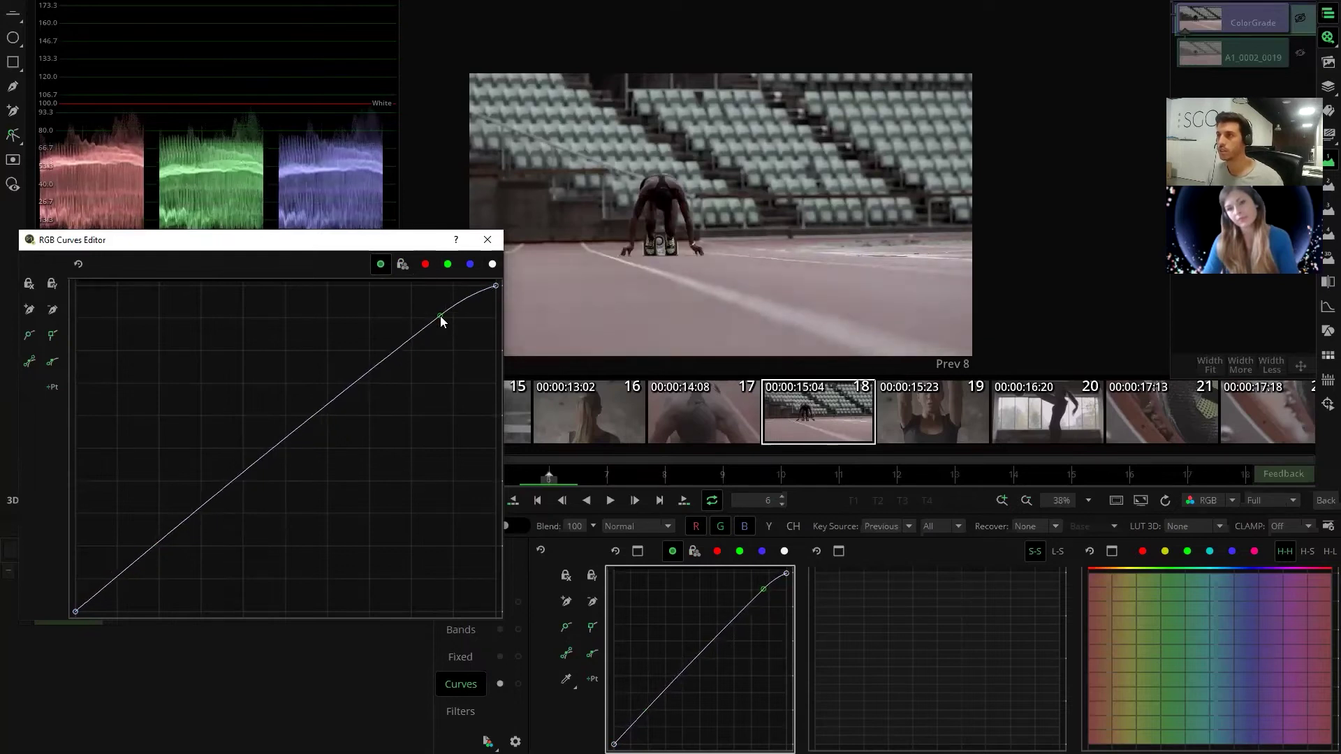
pyautogui.moveTo(147, 556); pyautogui.dragTo(146, 551)
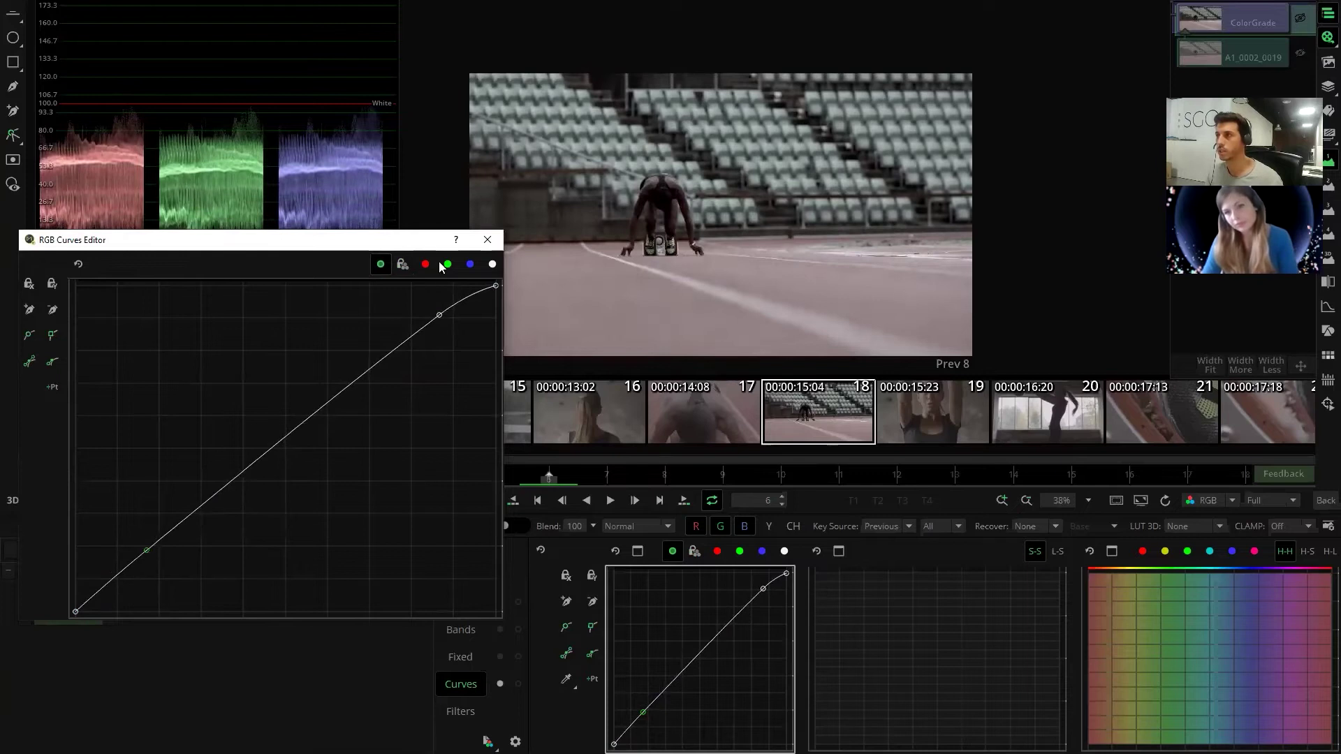
pyautogui.moveTo(442, 314); pyautogui.dragTo(444, 318)
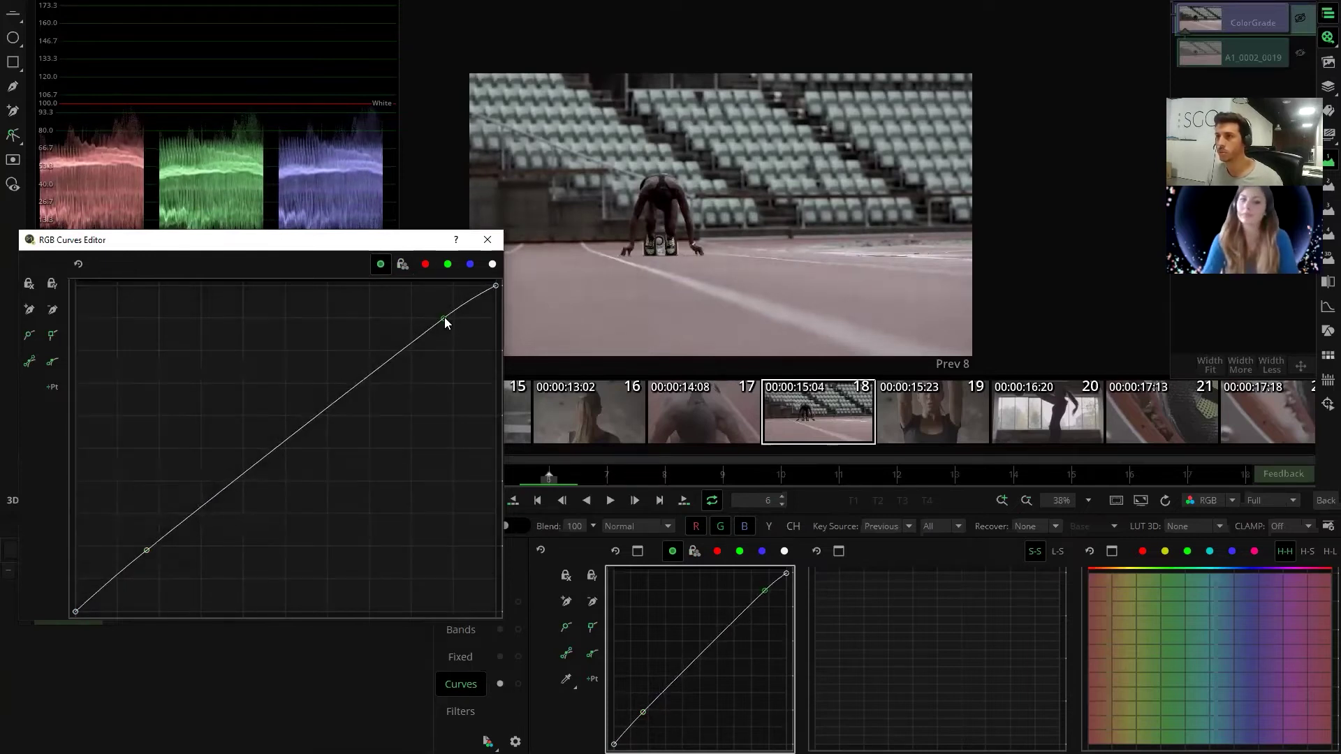
# - Ease the shadow point of Vector 3's white curve down, raise its highlight point slightly, and close the curves editor
pyautogui.moveTo(147, 550); pyautogui.dragTo(150, 554)
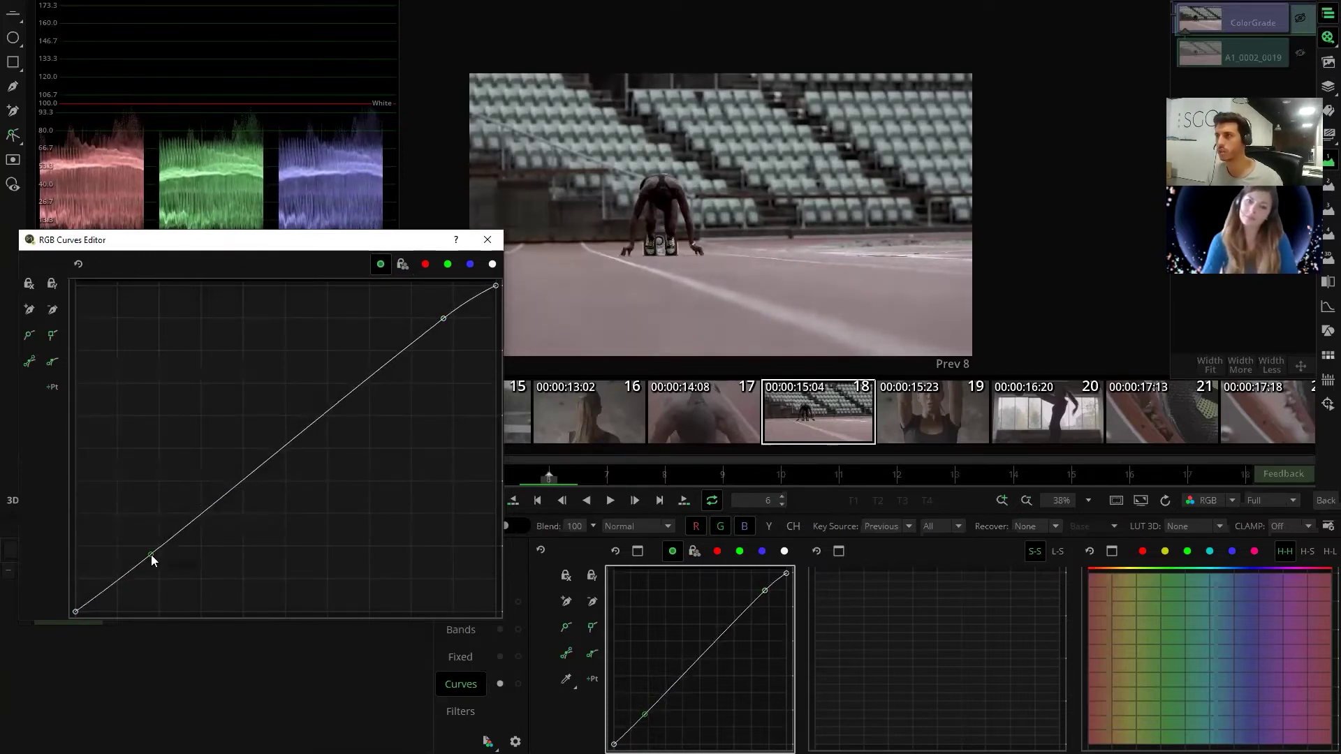
pyautogui.moveTo(444, 314); pyautogui.dragTo(443, 311)
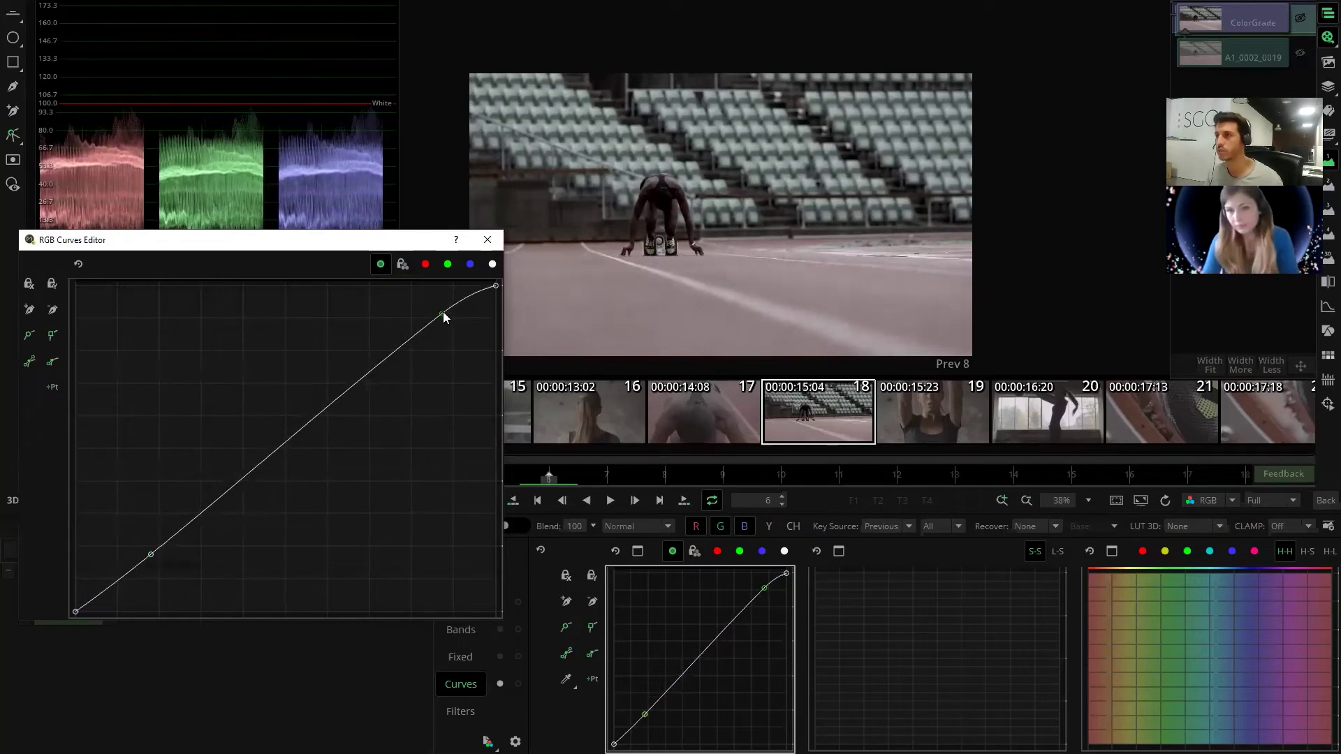
pyautogui.click(484, 250)
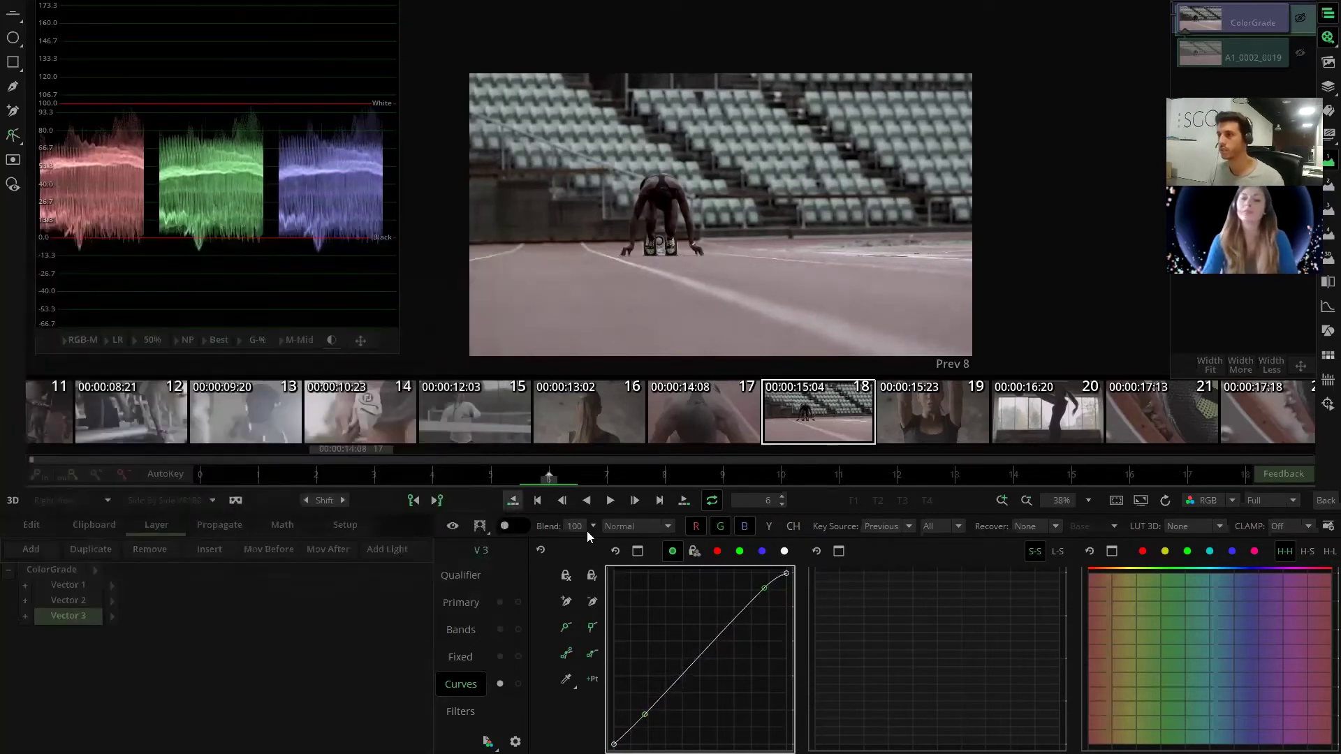
# - Go to frame 14 of the sprinter shot and set Vector 3's primary saturation to 155
pyautogui.click(1012, 475)
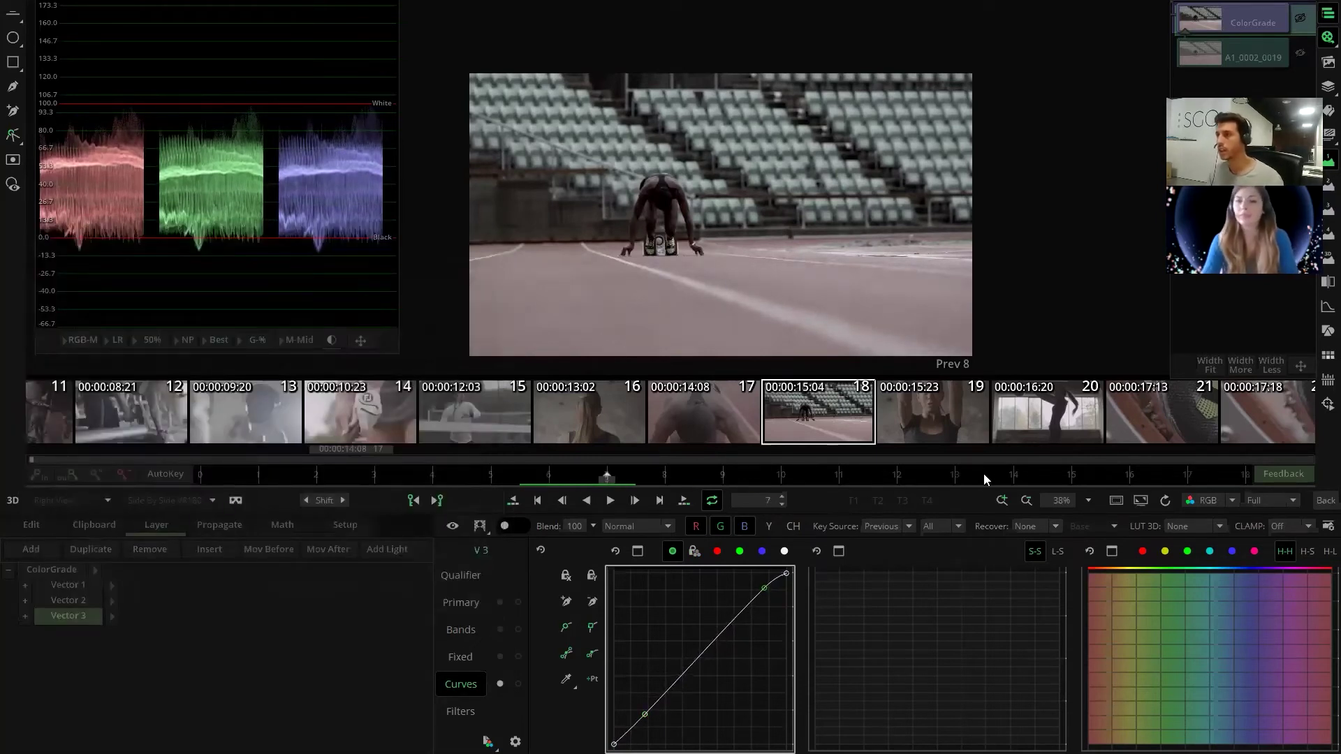
pyautogui.click(461, 610)
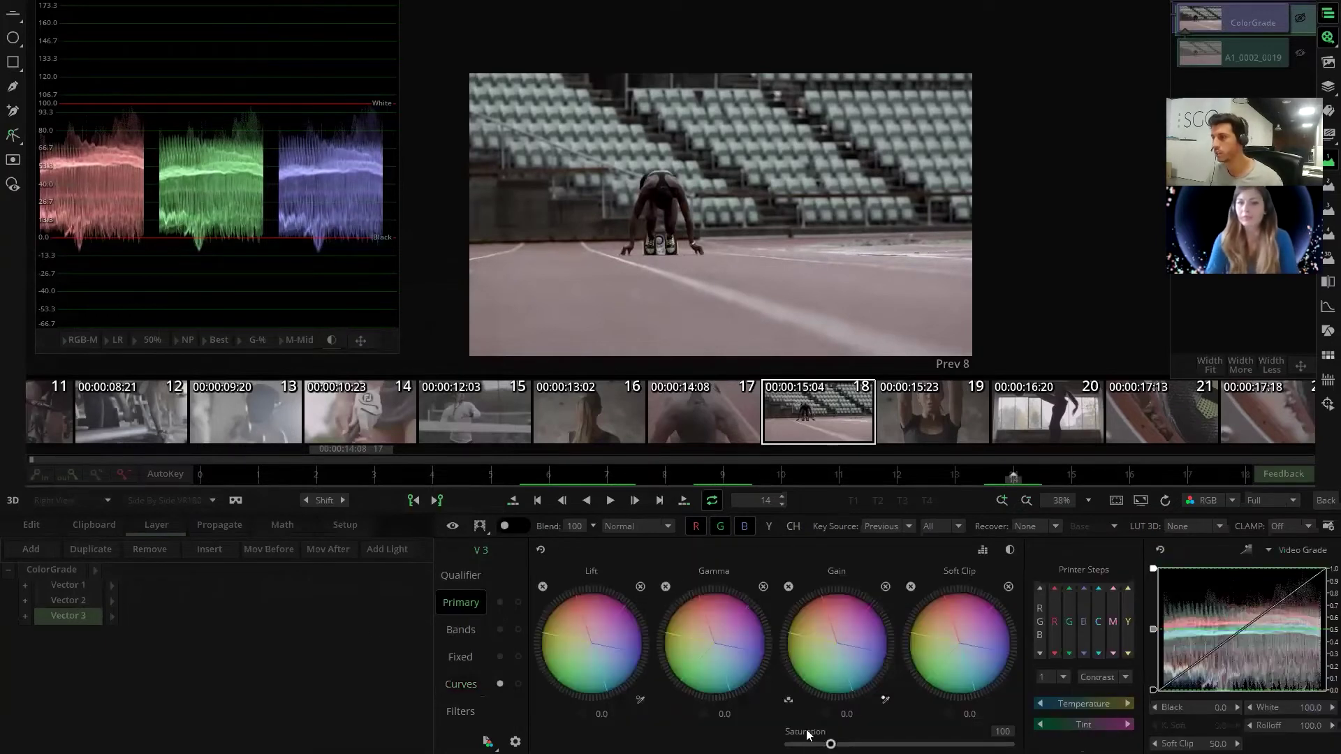
pyautogui.moveTo(834, 746); pyautogui.dragTo(856, 747)
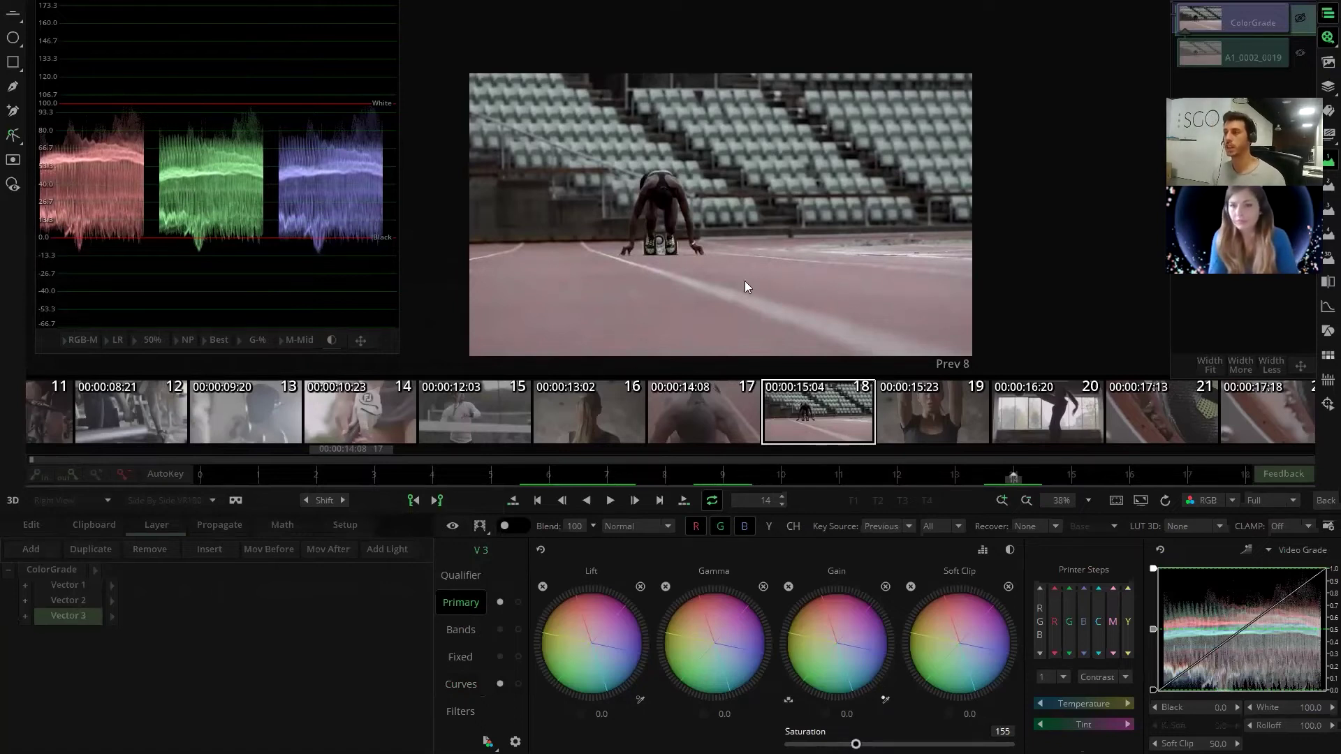
# - Copy the grade of shot 18 onto shot 17, and check the picture closely at frame 10
pyautogui.click(707, 418)
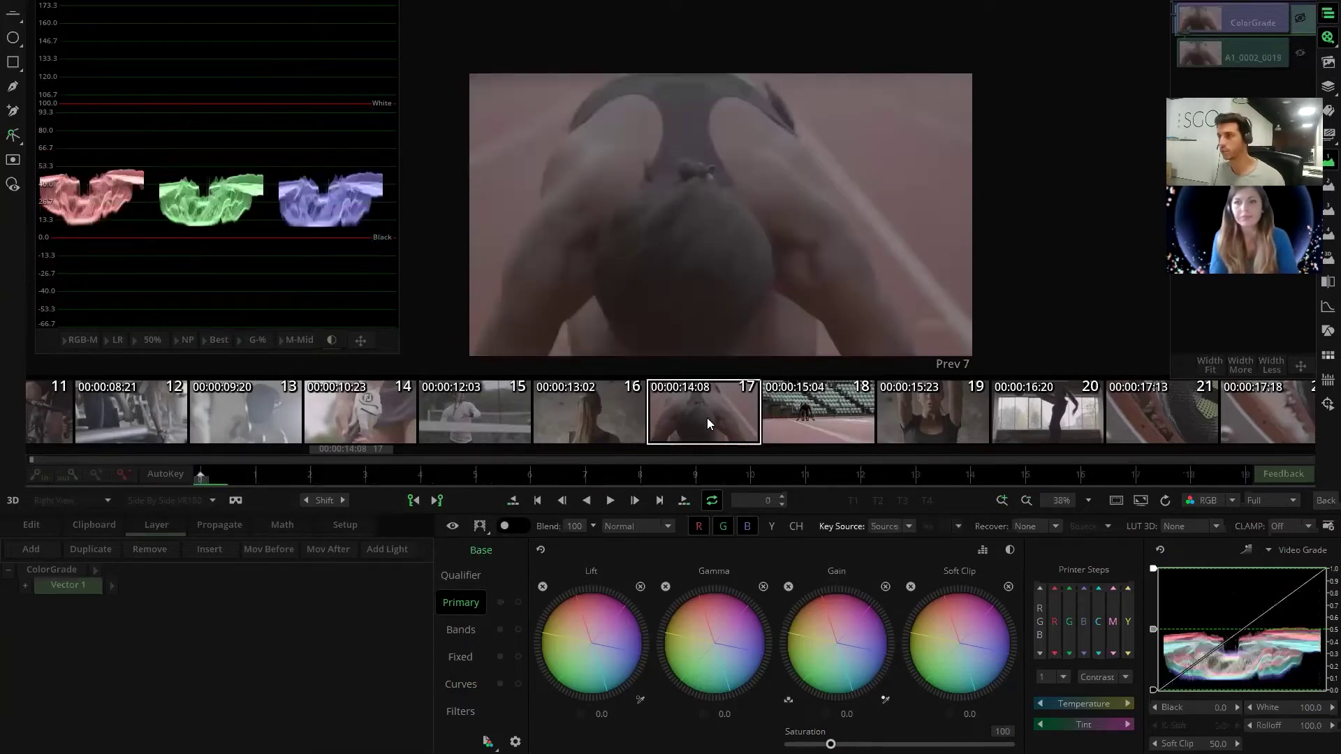
pyautogui.click(802, 428)
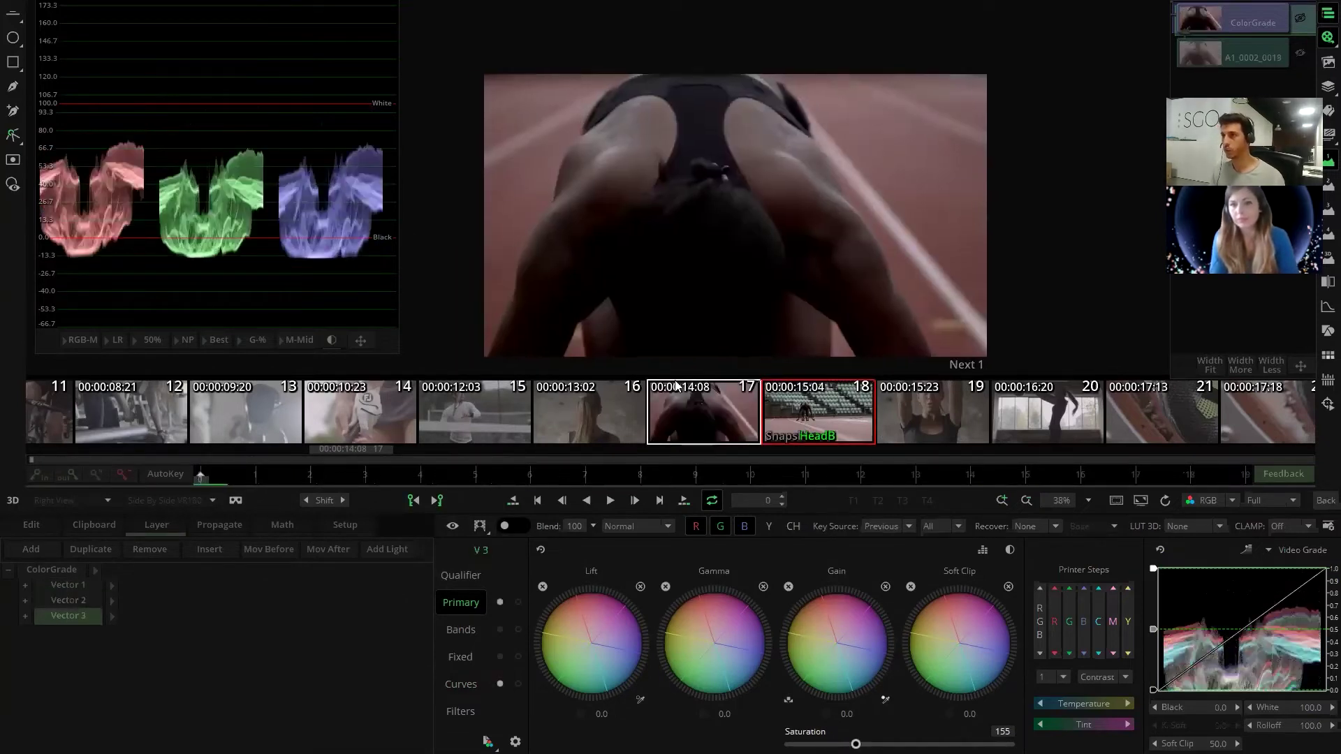
pyautogui.scroll(3, 618, 131)
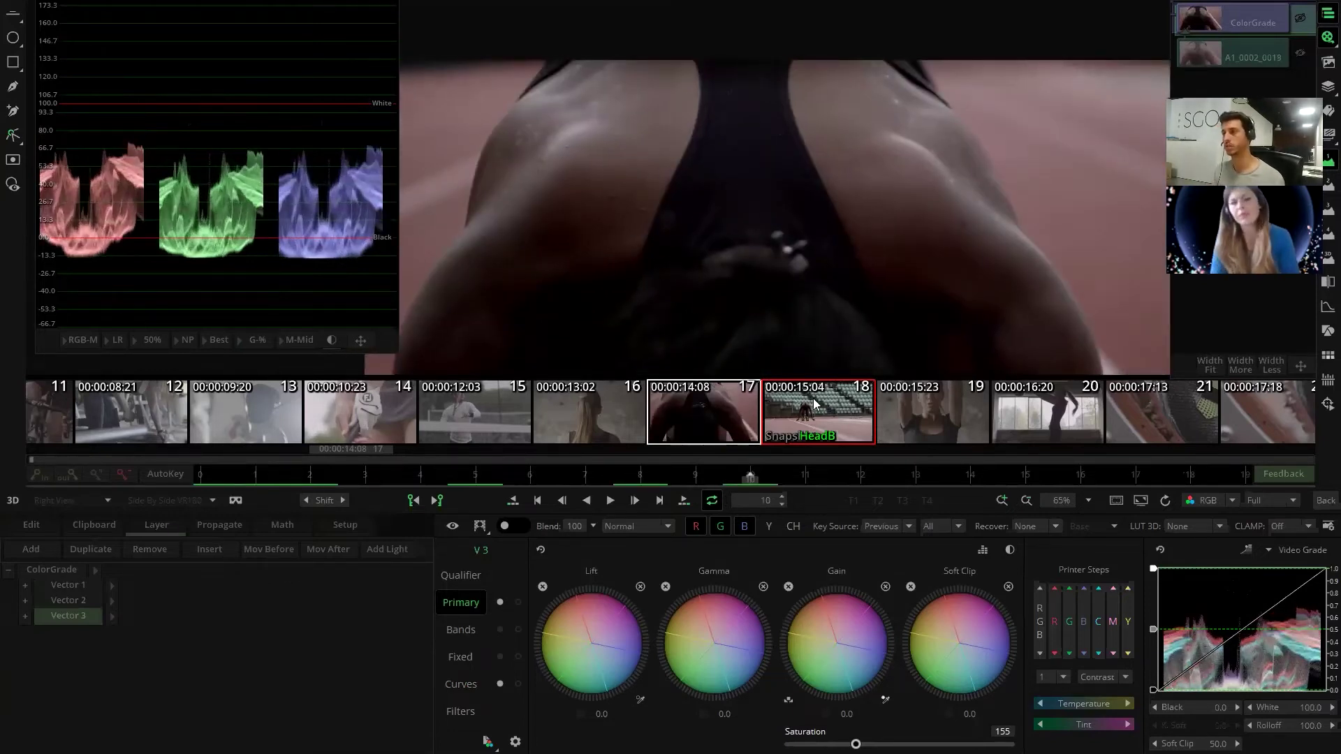
pyautogui.scroll(-3, 619, 204)
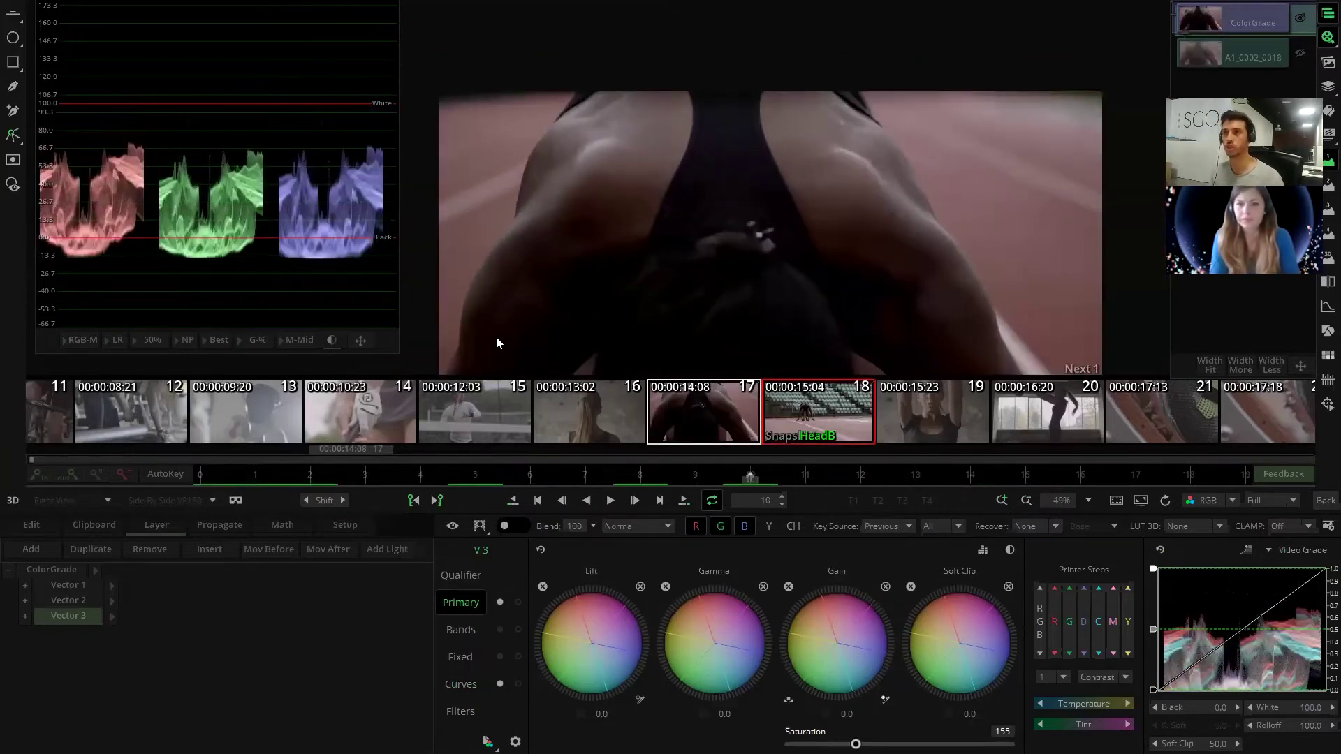
pyautogui.scroll(-3, 717, 259)
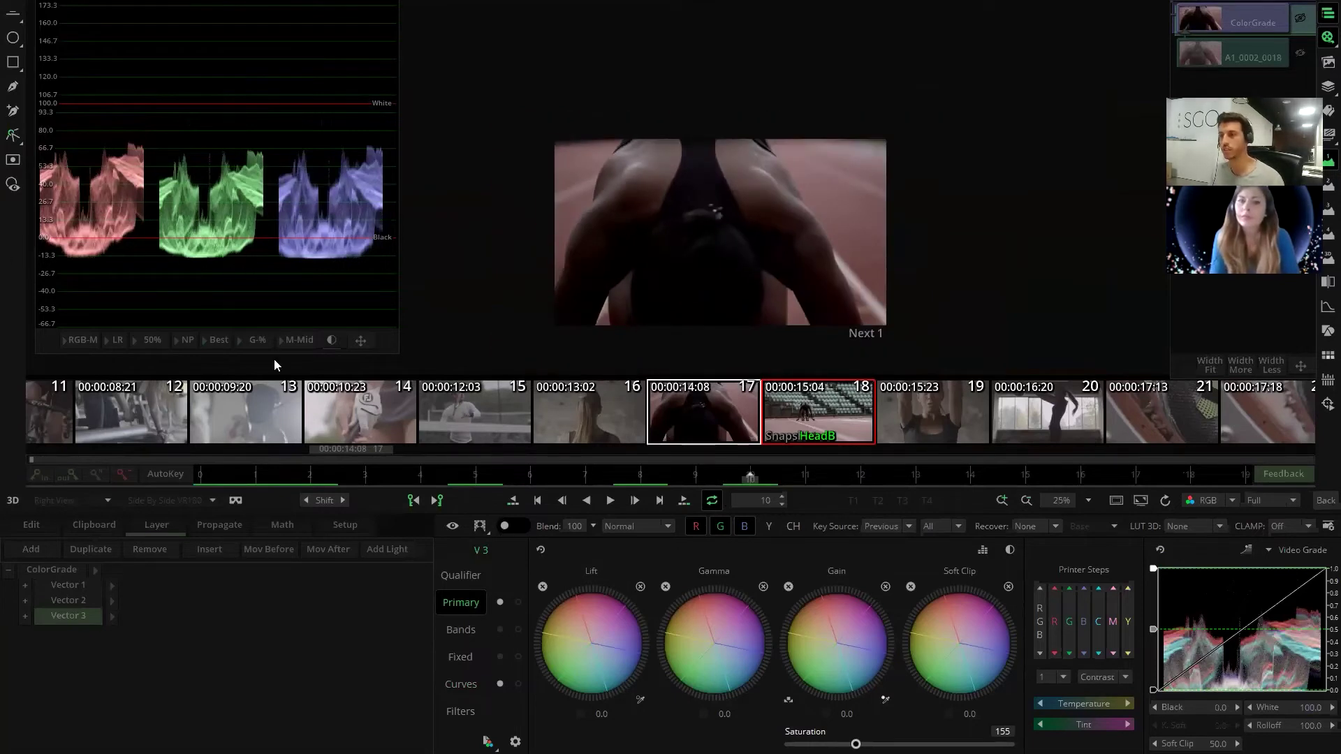
# - Raise Vector 2's primary lift slightly on shot 17, and brighten its Shadows and Midtones bands
pyautogui.click(66, 600)
pyautogui.moveTo(622, 616); pyautogui.dragTo(576, 633)
pyautogui.click(461, 629)
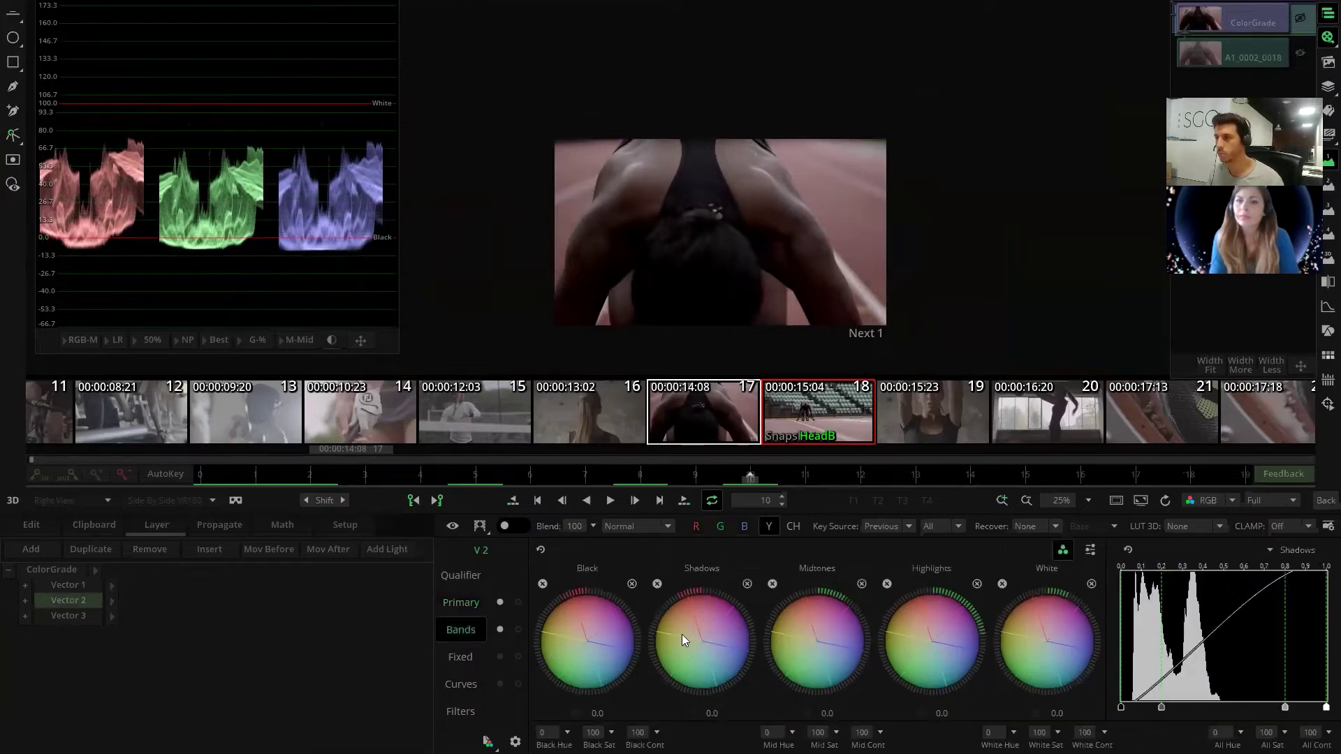
pyautogui.moveTo(681, 634); pyautogui.dragTo(761, 604)
pyautogui.moveTo(839, 635); pyautogui.dragTo(942, 594)
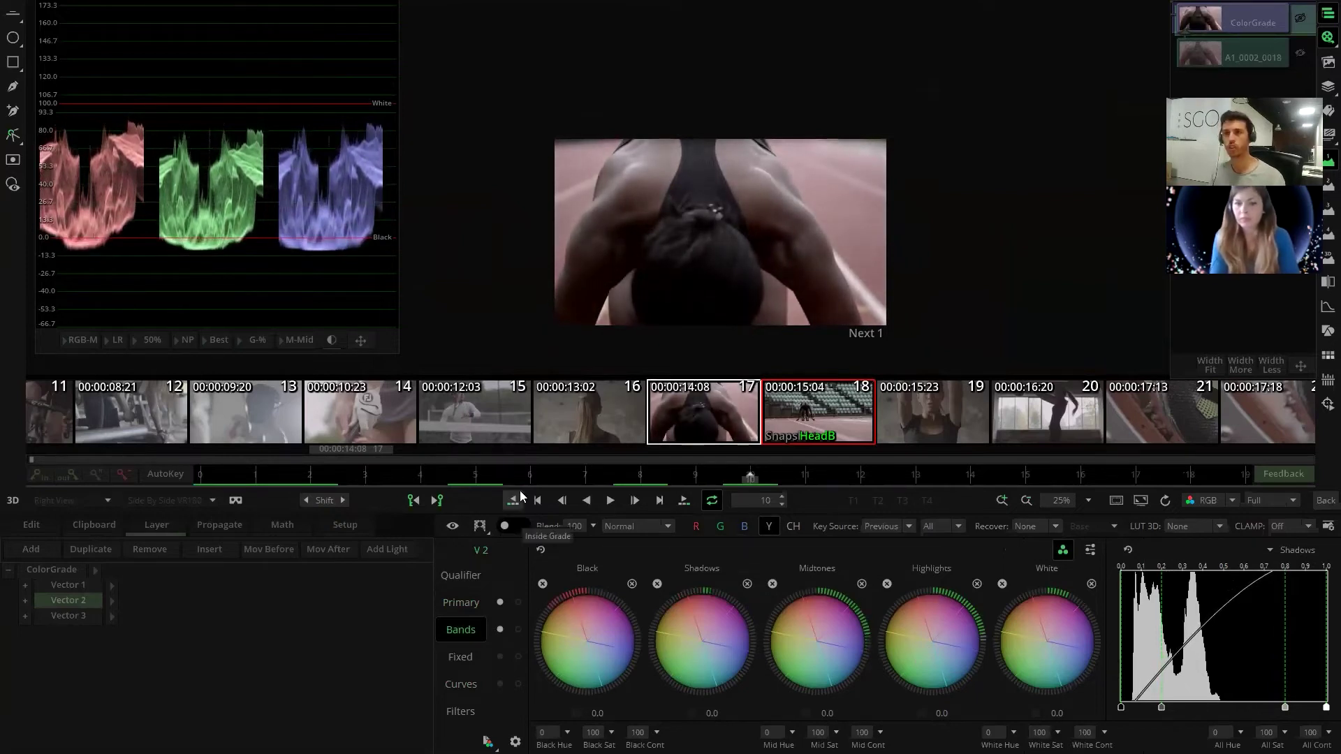
pyautogui.scroll(1, 649, 330)
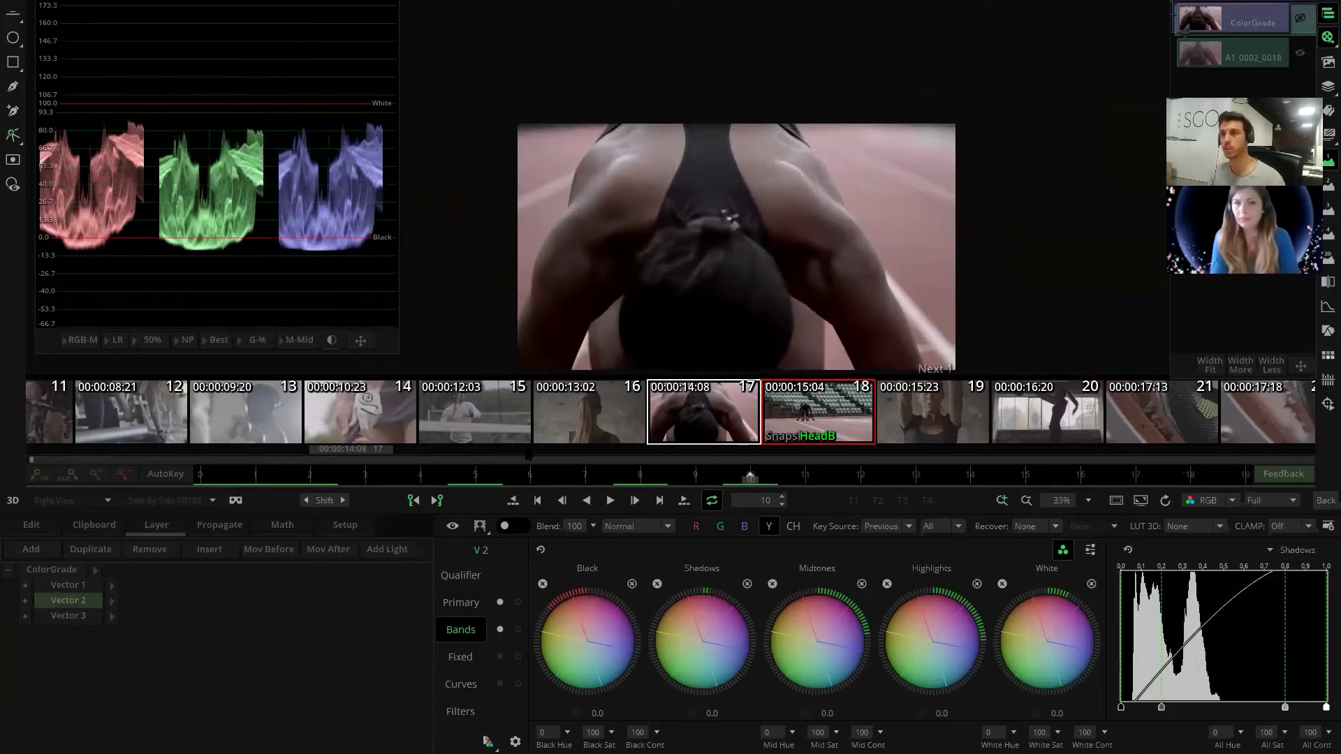
pyautogui.click(461, 602)
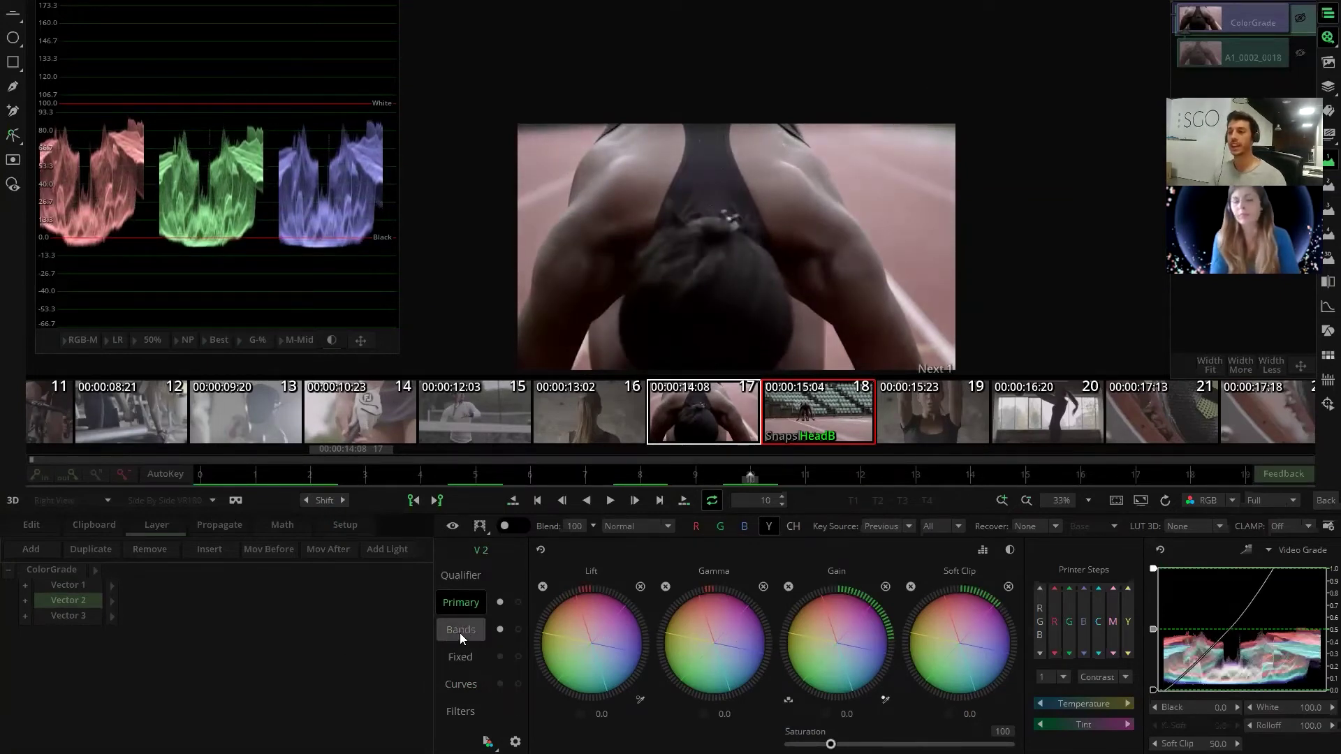
# - Open Vector 2's RGB curves in a separate editor window, enlarge it, and place it clear of the waveform scope
pyautogui.click(460, 684)
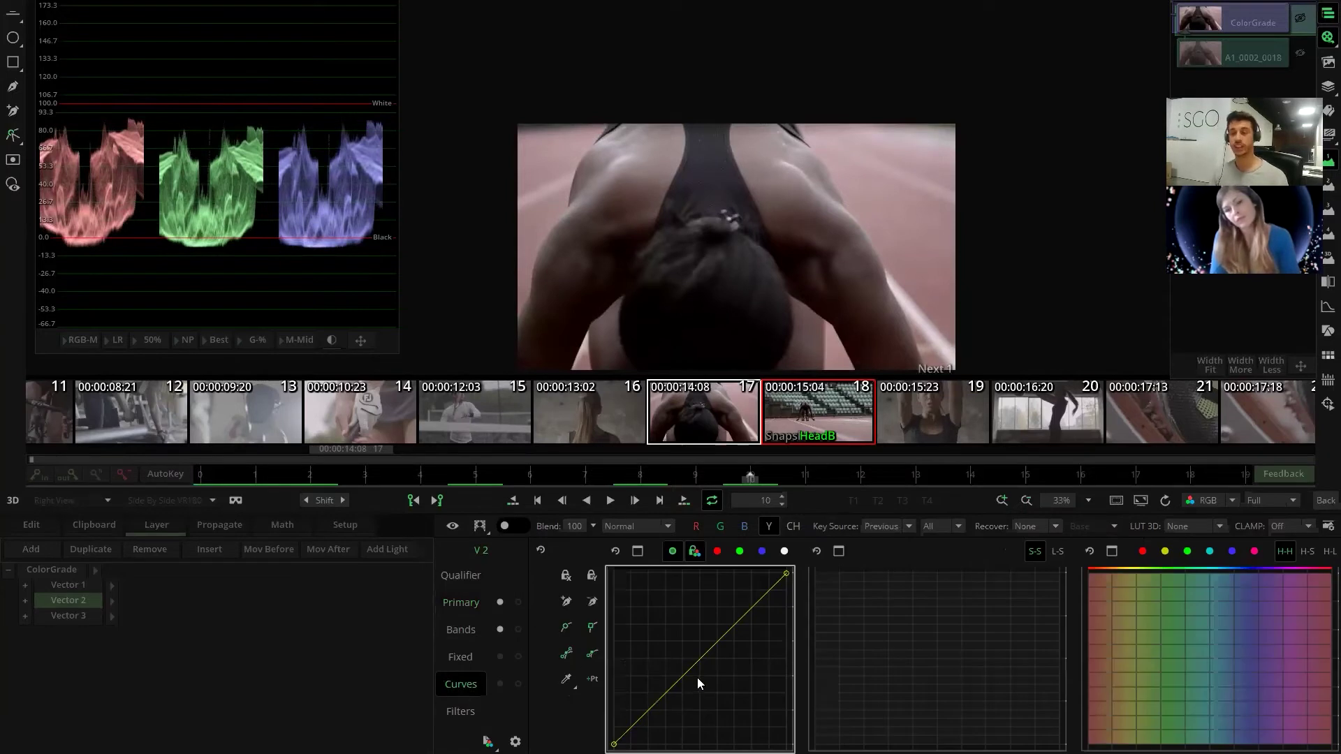
pyautogui.scroll(3, 174, 244)
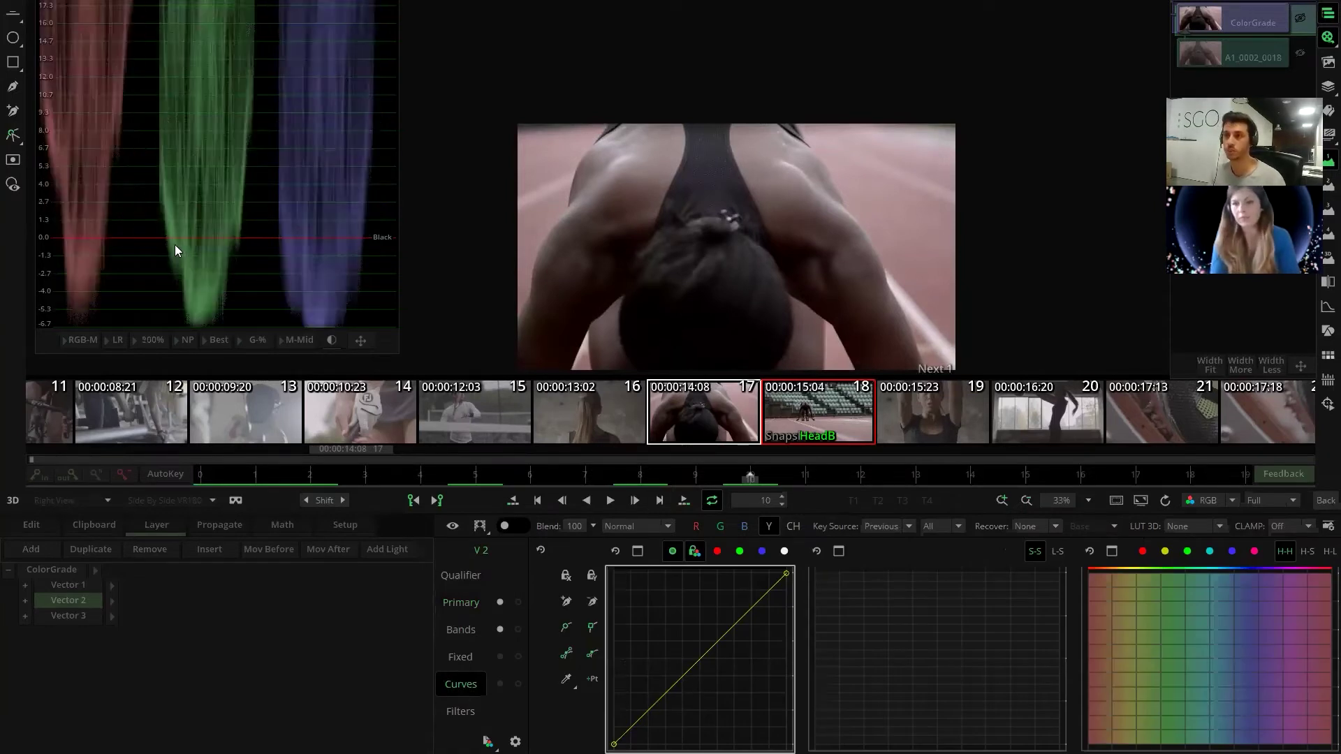
pyautogui.scroll(-2, 176, 246)
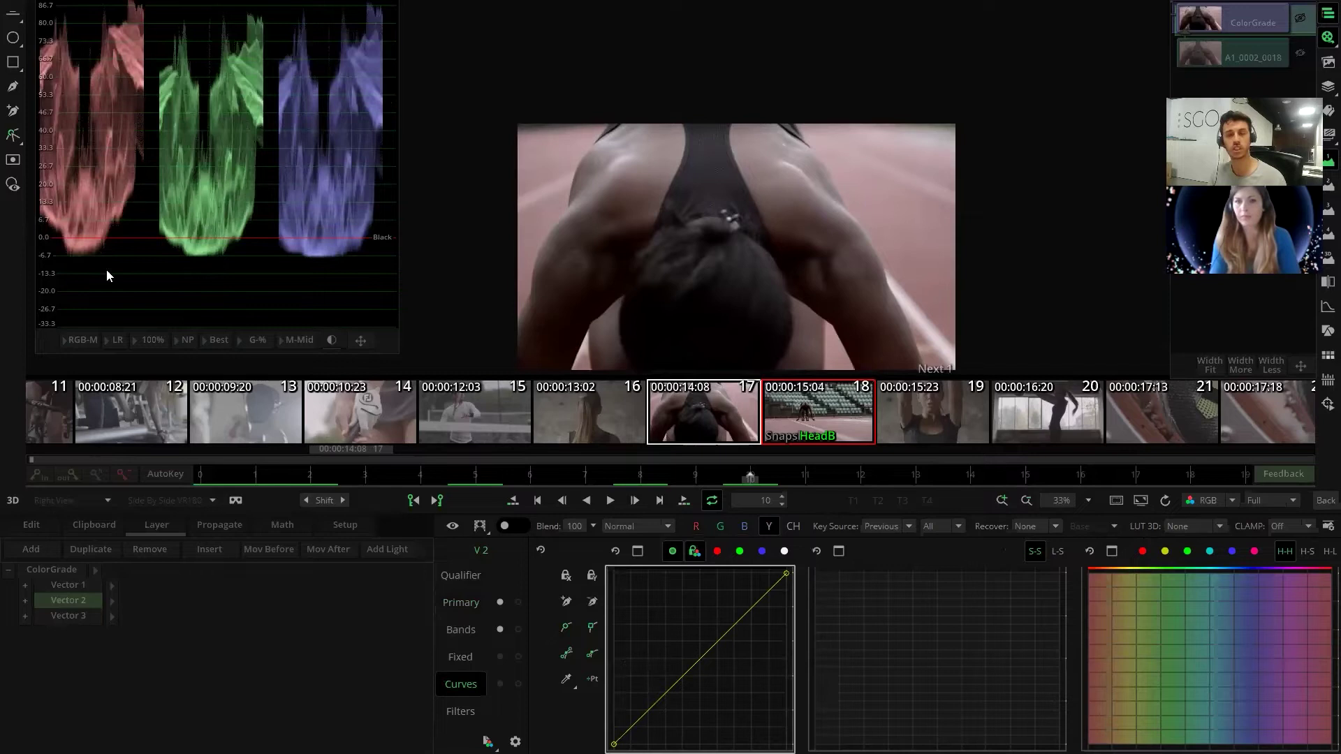
pyautogui.click(636, 551)
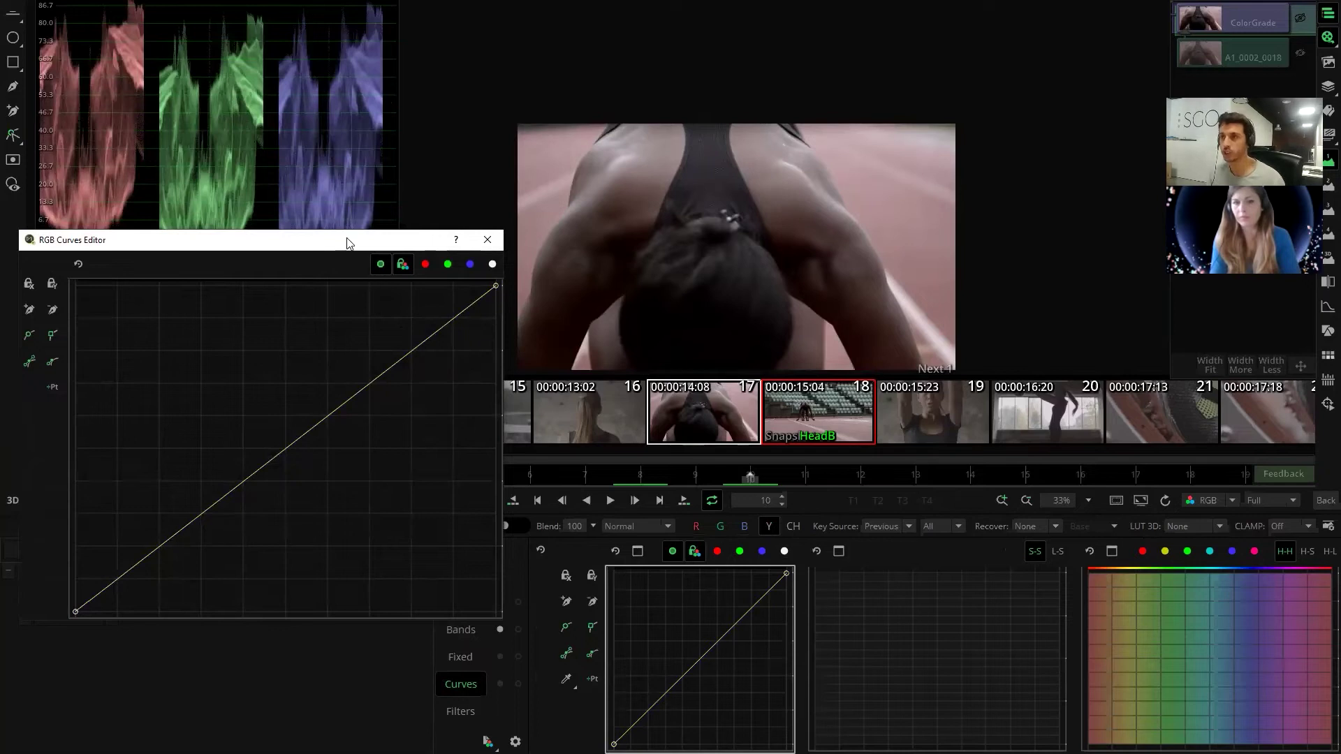
pyautogui.moveTo(345, 240); pyautogui.dragTo(450, 210)
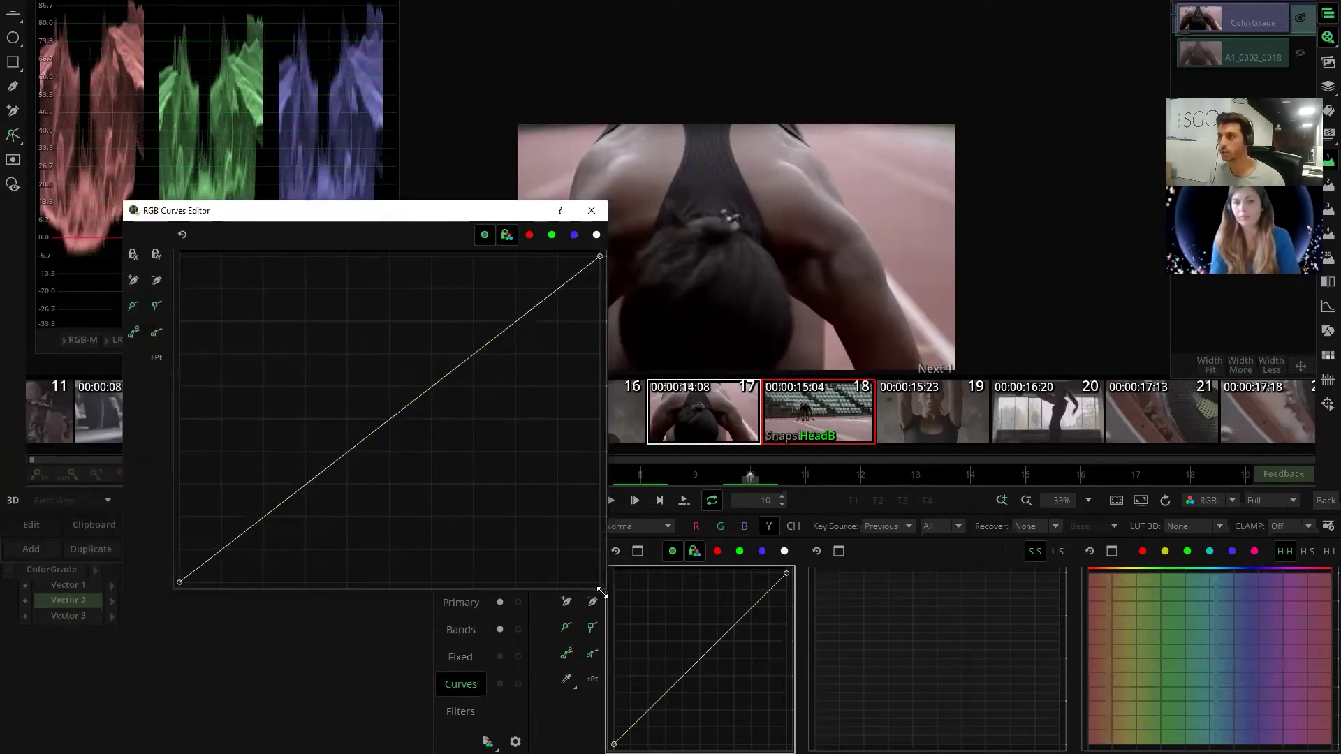
pyautogui.moveTo(601, 593); pyautogui.dragTo(775, 722)
pyautogui.moveTo(482, 222); pyautogui.dragTo(1053, 112)
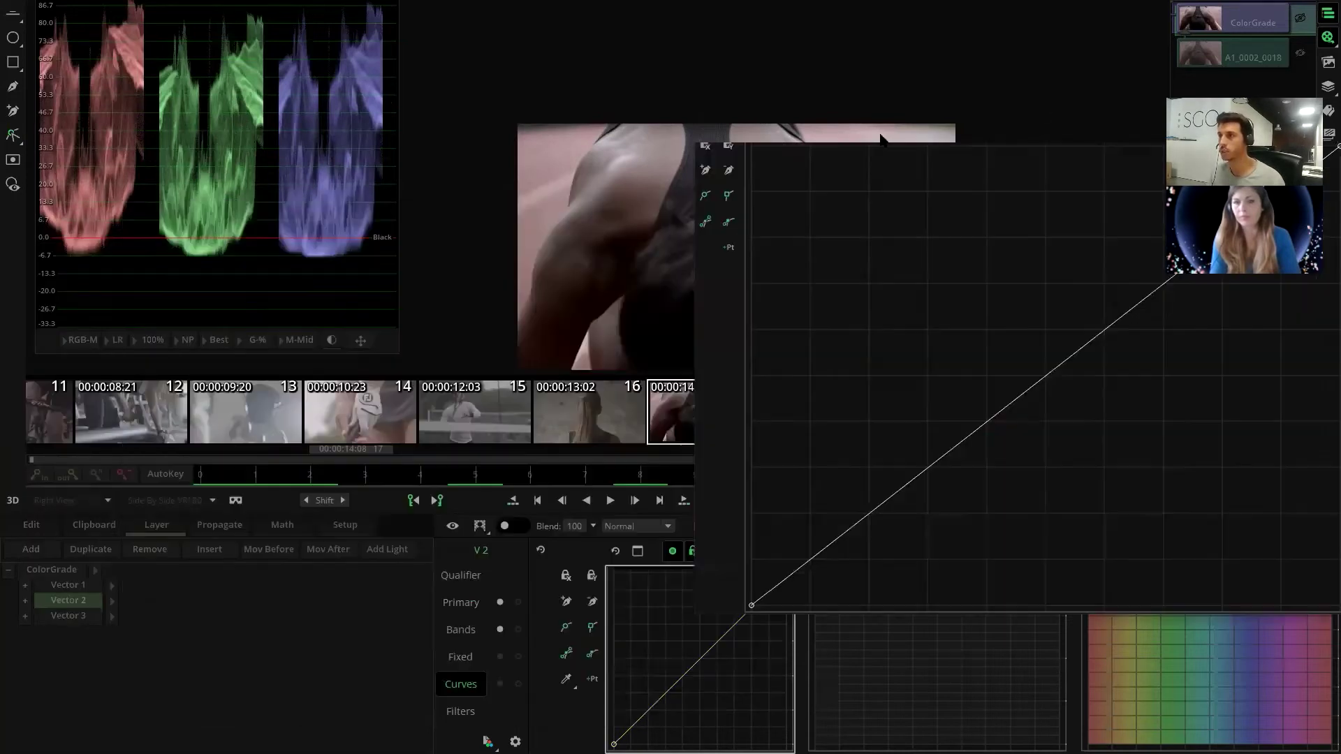
# - Lift the black point and two added shadow points of Vector 2's linked RGB curve above the diagonal, and close the editor
pyautogui.click(813, 559)
pyautogui.click(775, 588)
pyautogui.moveTo(776, 587); pyautogui.dragTo(771, 551)
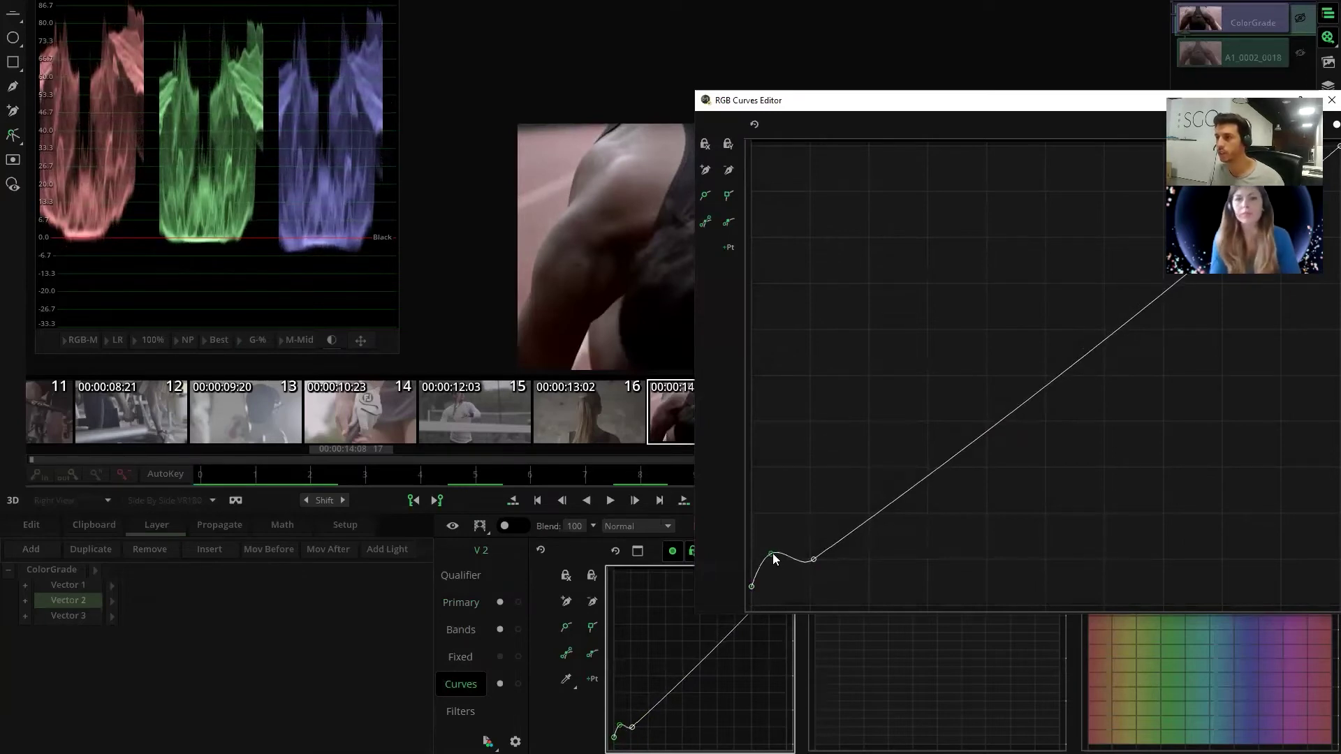
pyautogui.click(813, 551)
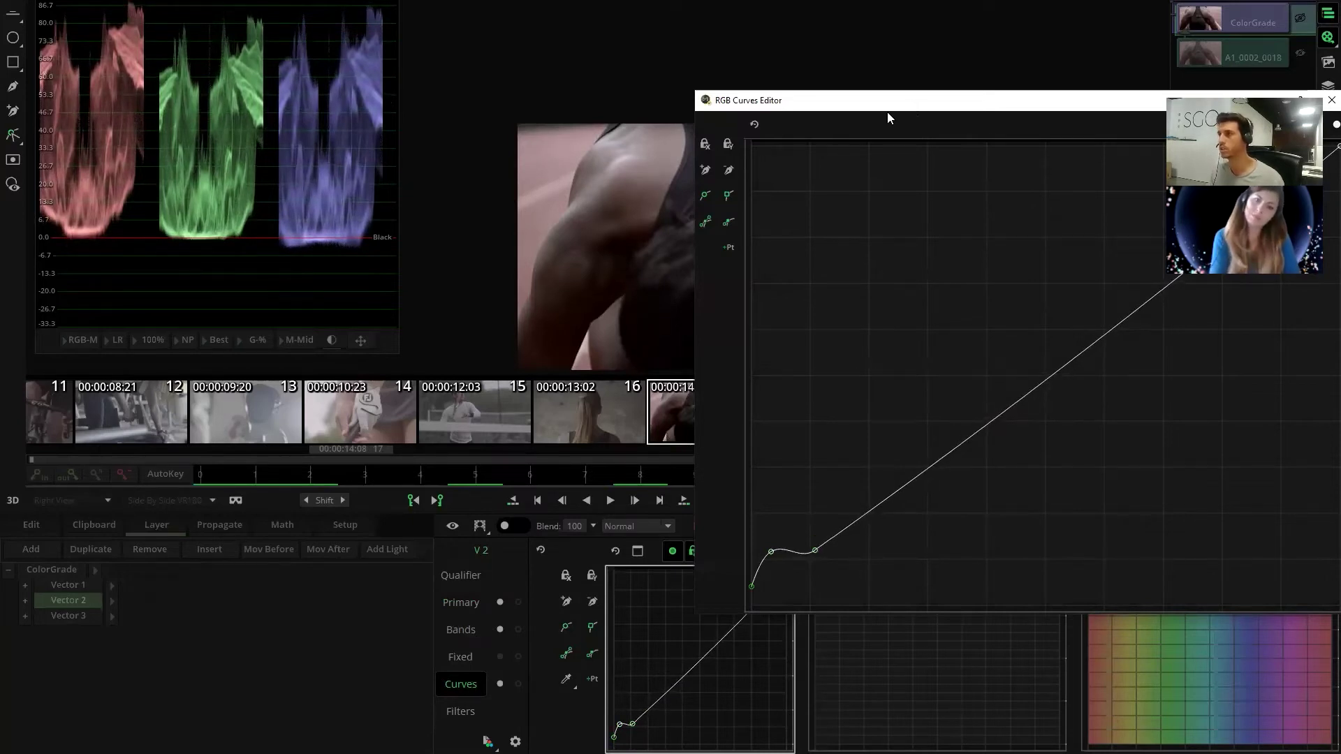
pyautogui.moveTo(887, 112); pyautogui.dragTo(283, 353)
pyautogui.click(721, 345)
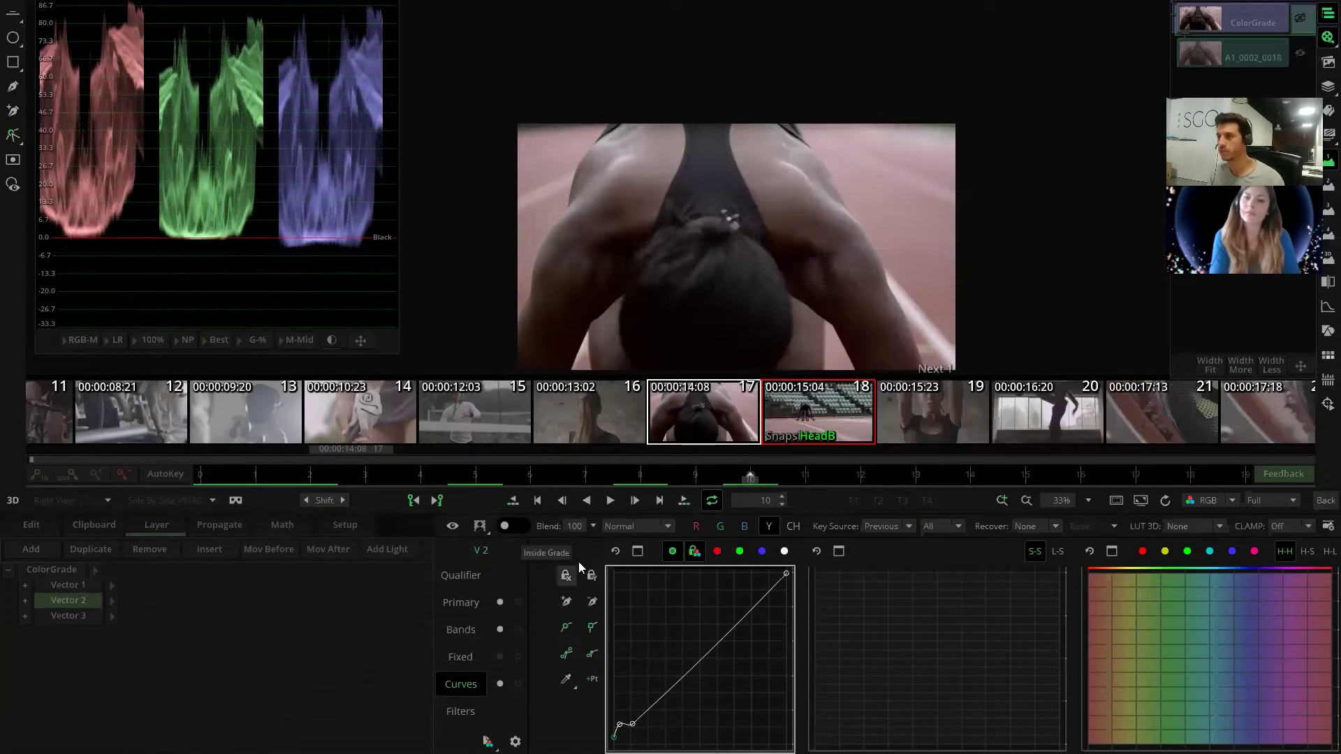
# - Toggle Vector 2 off and on repeatedly to compare the shot with and without its adjustments
pyautogui.click(454, 526)
pyautogui.click(453, 526)
pyautogui.click(453, 526)
pyautogui.click(457, 527)
pyautogui.click(457, 526)
pyautogui.click(456, 526)
pyautogui.click(456, 526)
pyautogui.click(456, 526)
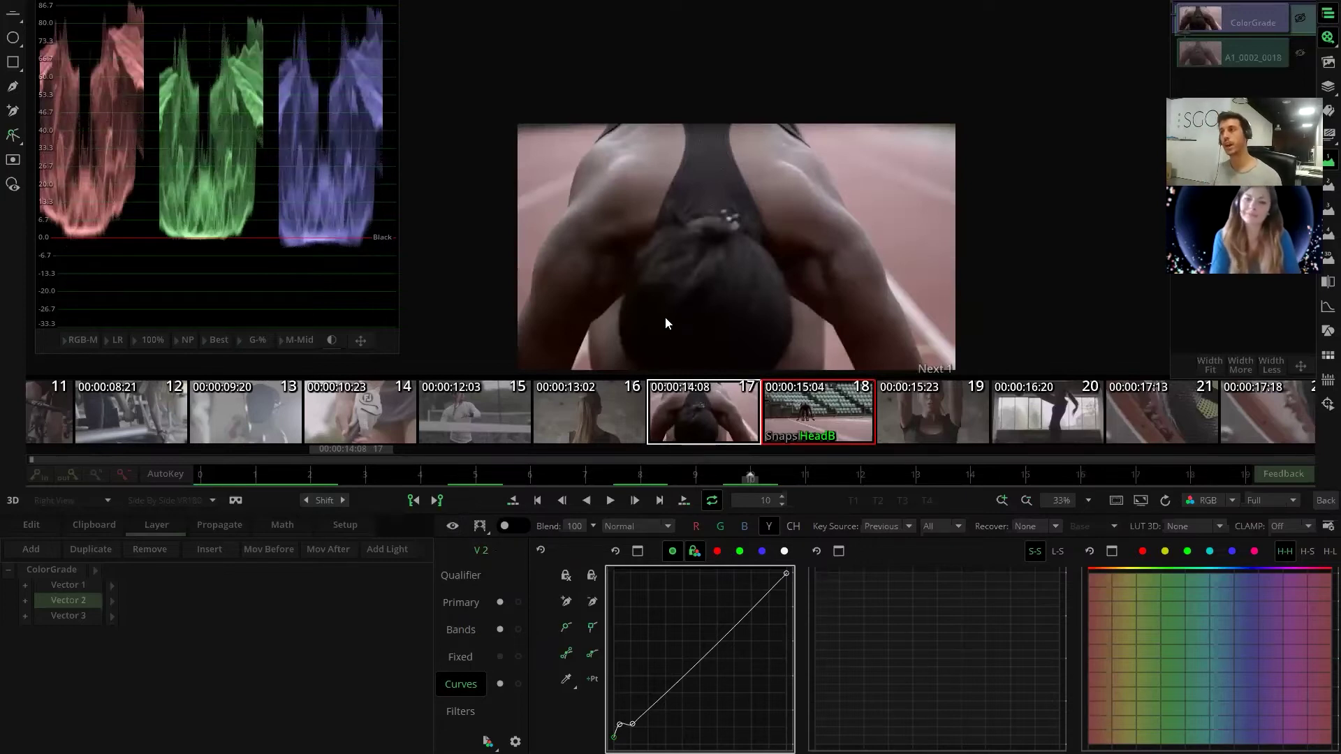
# - Review Vector 3 and Vector 1 of the grade on shot 17, and return to shot 18
pyautogui.scroll(5, 635, 305)
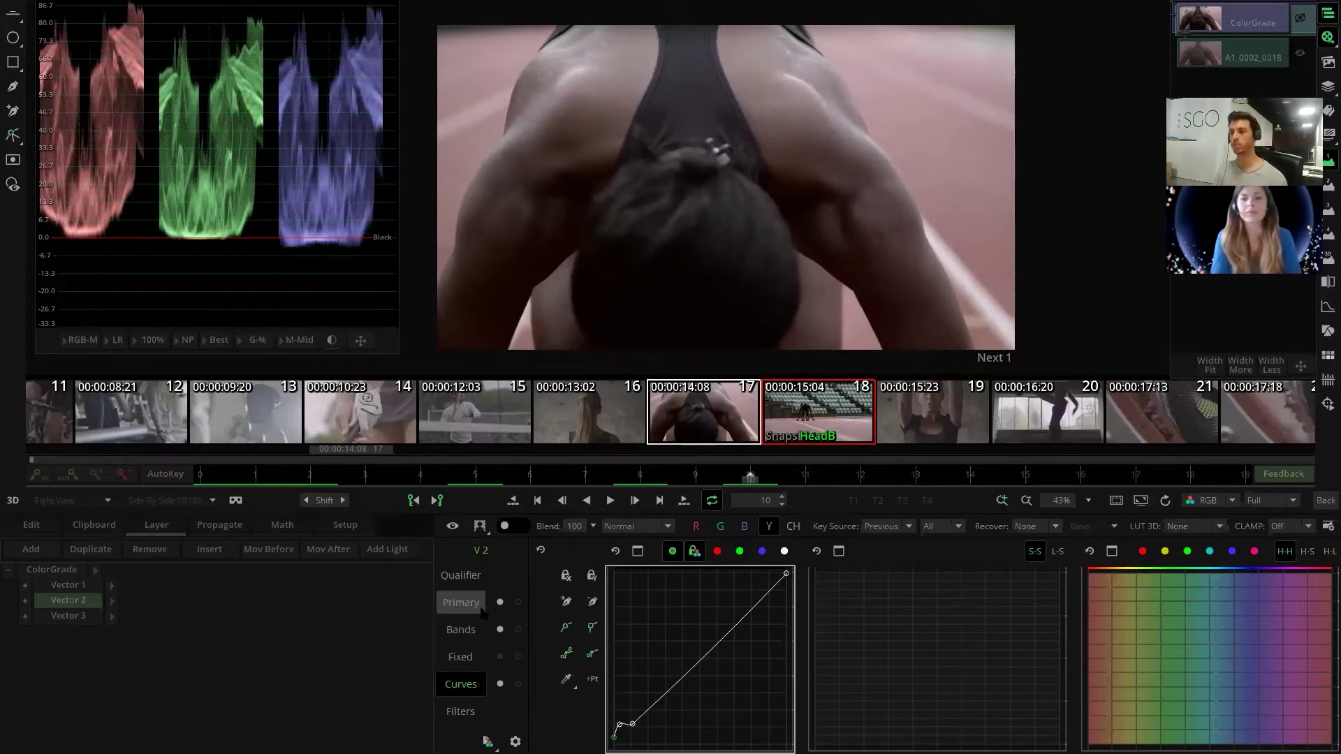
pyautogui.click(56, 618)
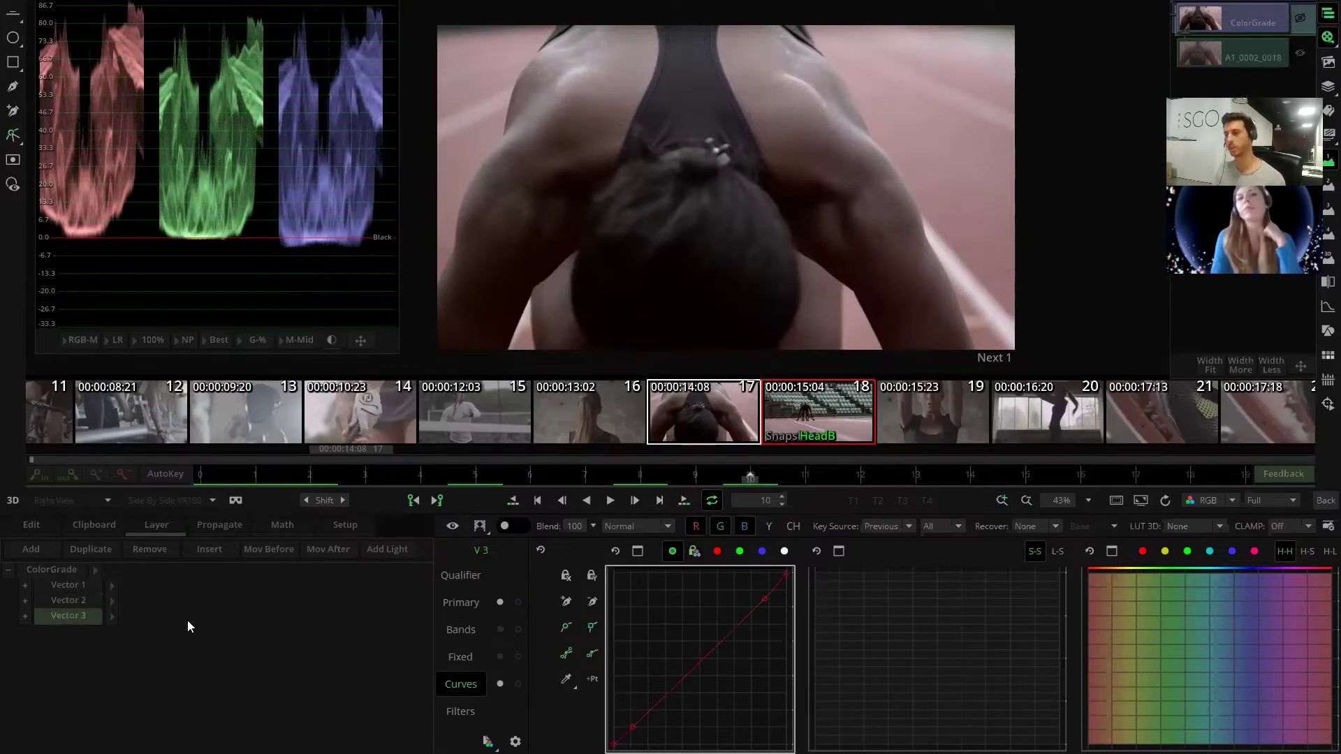
pyautogui.click(63, 585)
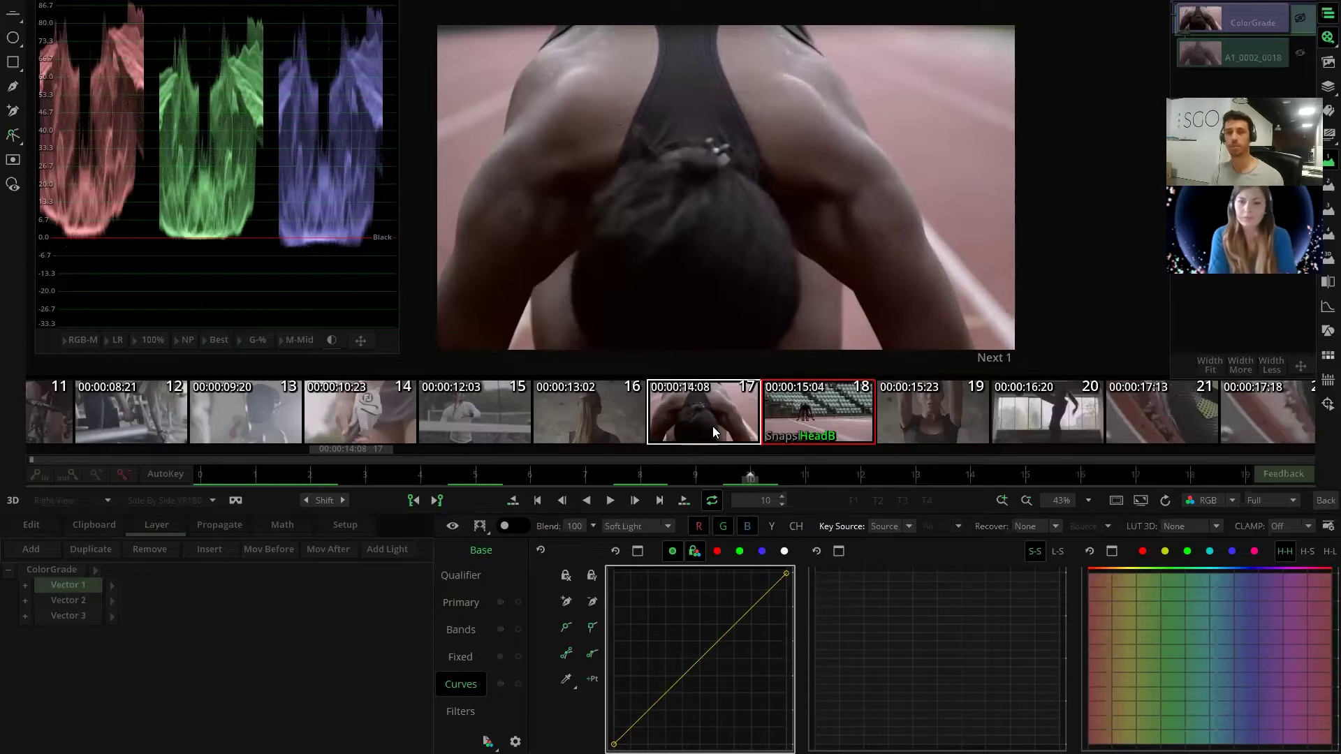
pyautogui.click(789, 422)
pyautogui.scroll(-2, 812, 213)
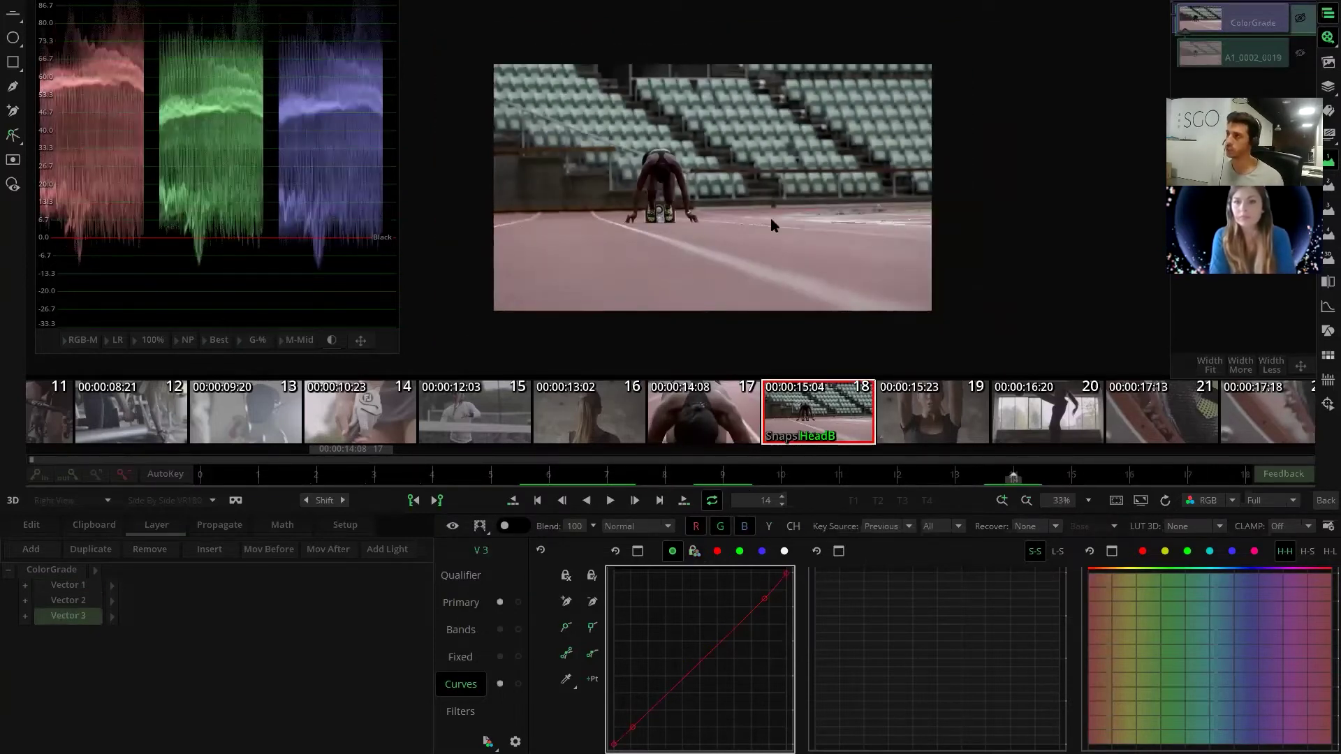
pyautogui.scroll(-2, 701, 113)
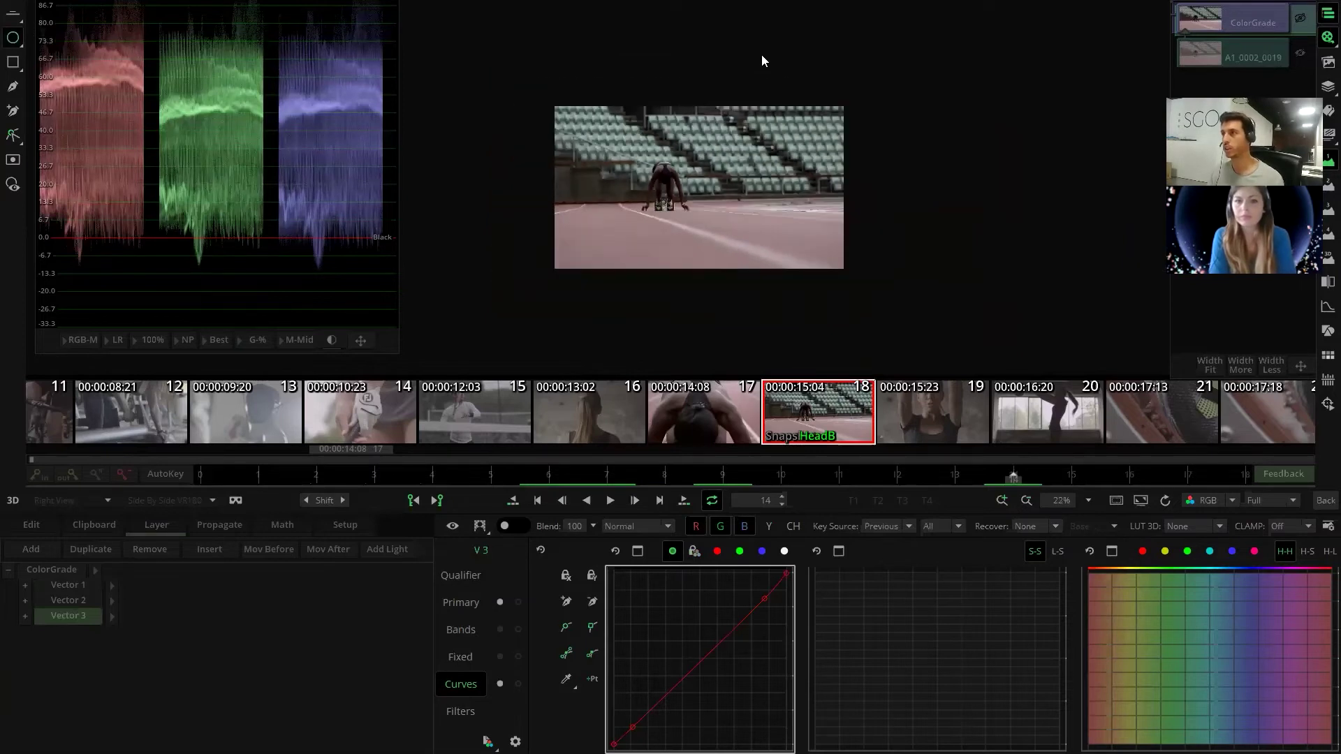
pyautogui.moveTo(759, 59); pyautogui.dragTo(819, 181)
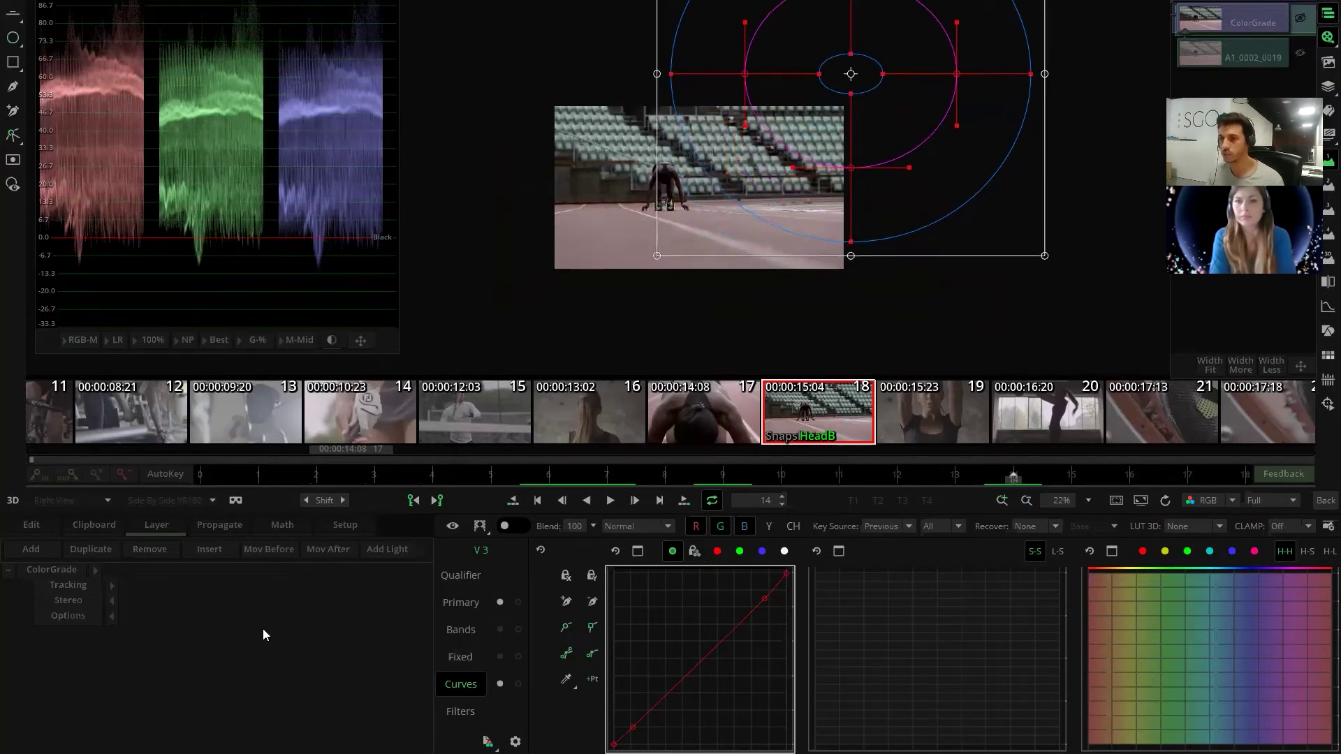
pyautogui.click(493, 365)
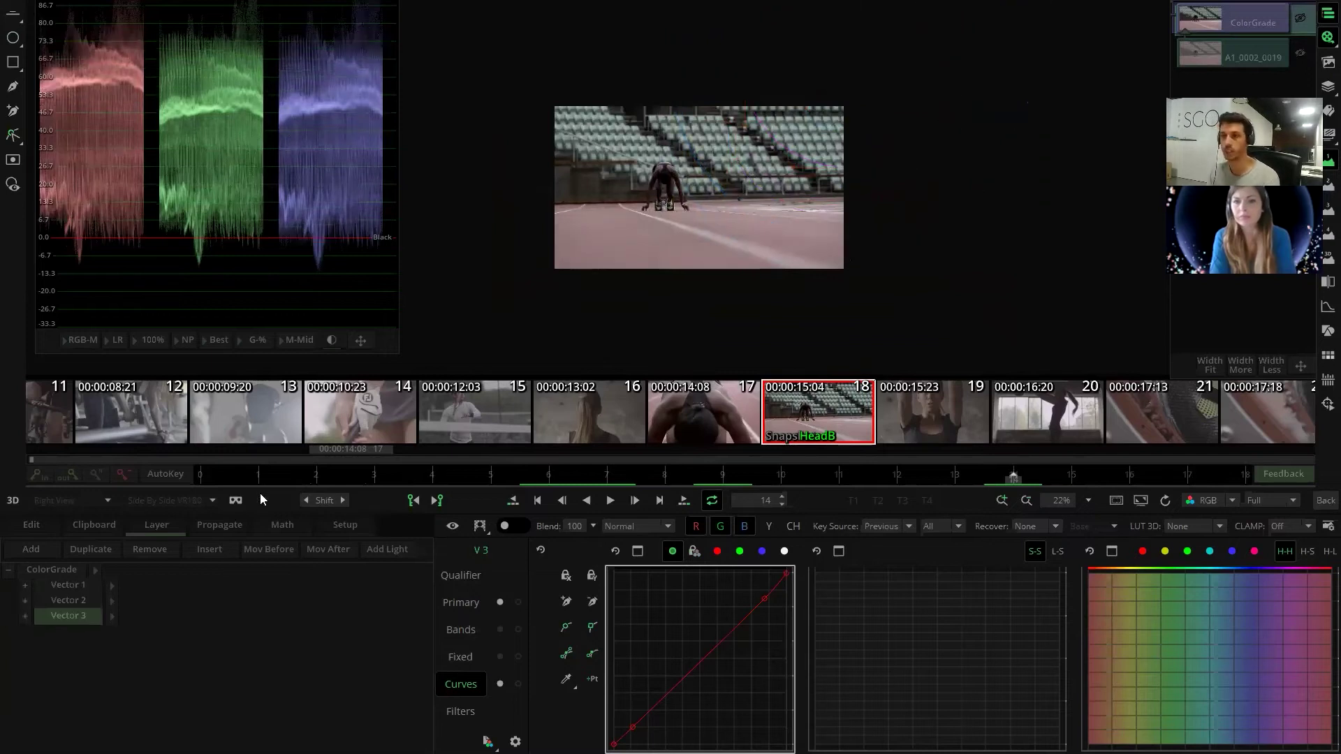
# - Add a fourth vector and draw a large, soft-edged ellipse extending into the picture from beyond its upper-right corner
pyautogui.click(21, 554)
pyautogui.click(14, 40)
pyautogui.scroll(-2, 579, 102)
pyautogui.moveTo(787, 143); pyautogui.dragTo(866, 225)
pyautogui.moveTo(657, 270); pyautogui.dragTo(821, 183)
pyautogui.scroll(3, 792, 185)
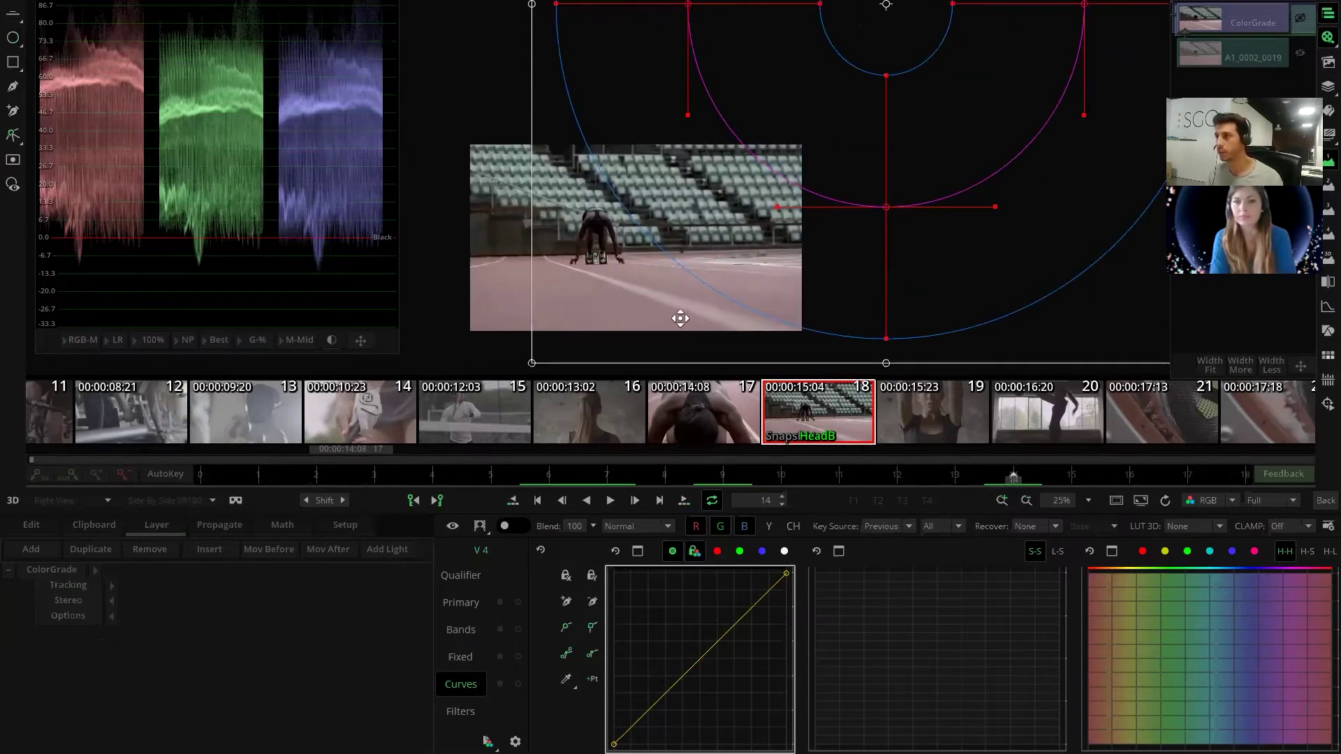
# - Brighten the Highlights, Midtones and Shadows bands of Vector 4 inside the ellipse
pyautogui.click(460, 630)
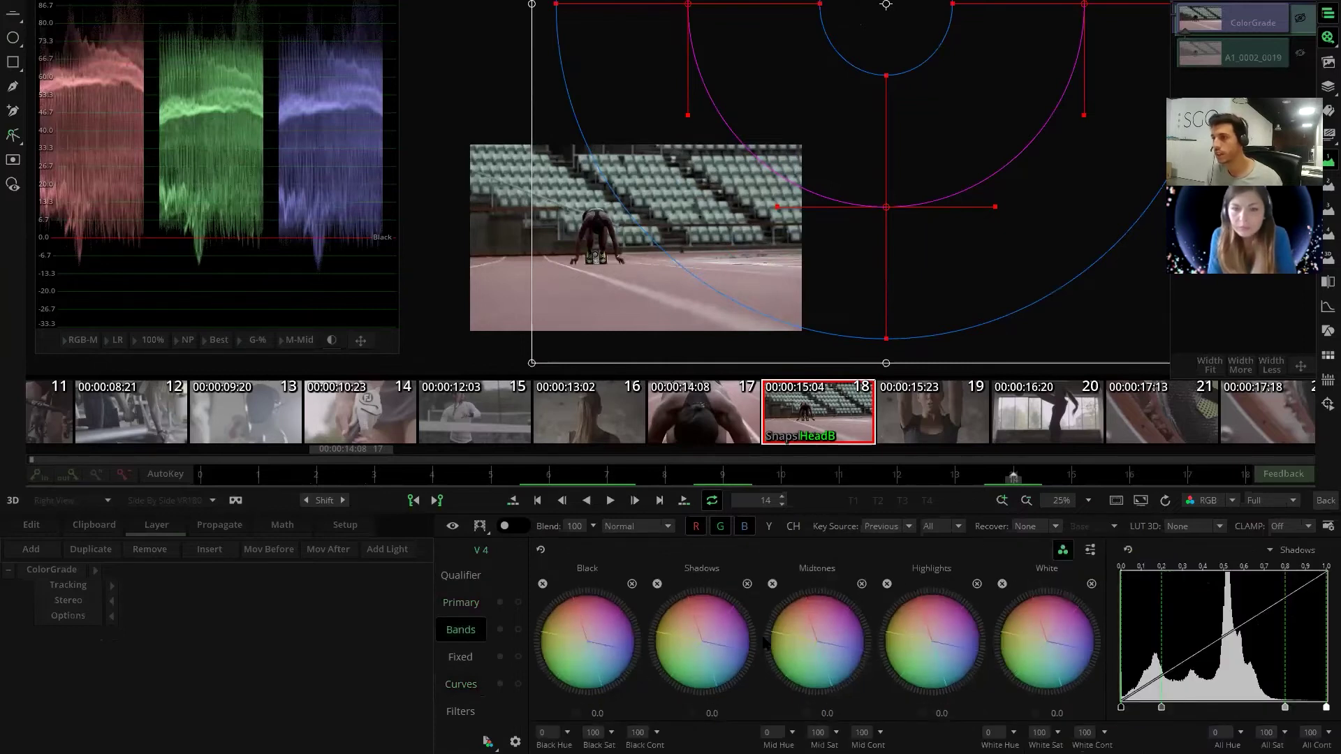
pyautogui.moveTo(904, 628); pyautogui.dragTo(1046, 559)
pyautogui.moveTo(796, 623); pyautogui.dragTo(861, 612)
pyautogui.moveTo(756, 636); pyautogui.dragTo(866, 610)
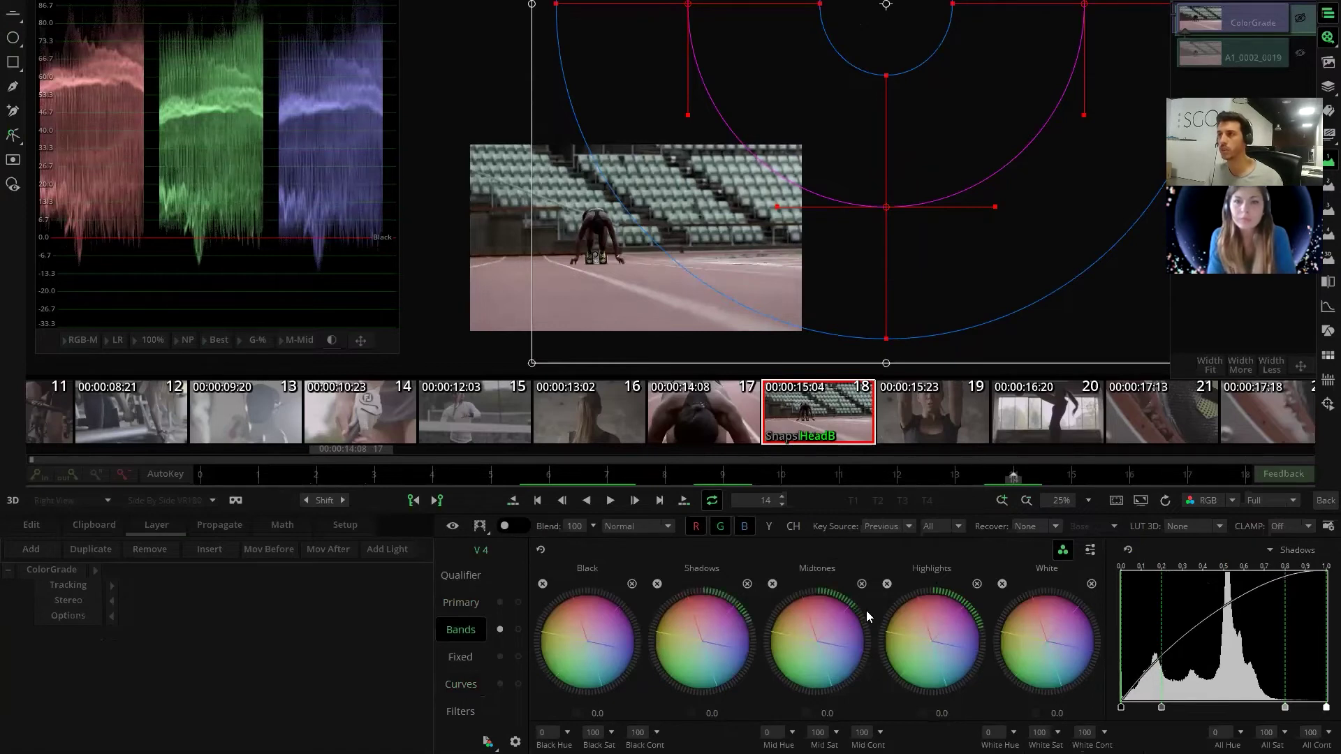
# - Tint the Highlights band of Vector 4 toward cyan by 9.4 and its Midtones band toward green by 4.2
pyautogui.scroll(4, 772, 230)
pyautogui.scroll(-2, 710, 246)
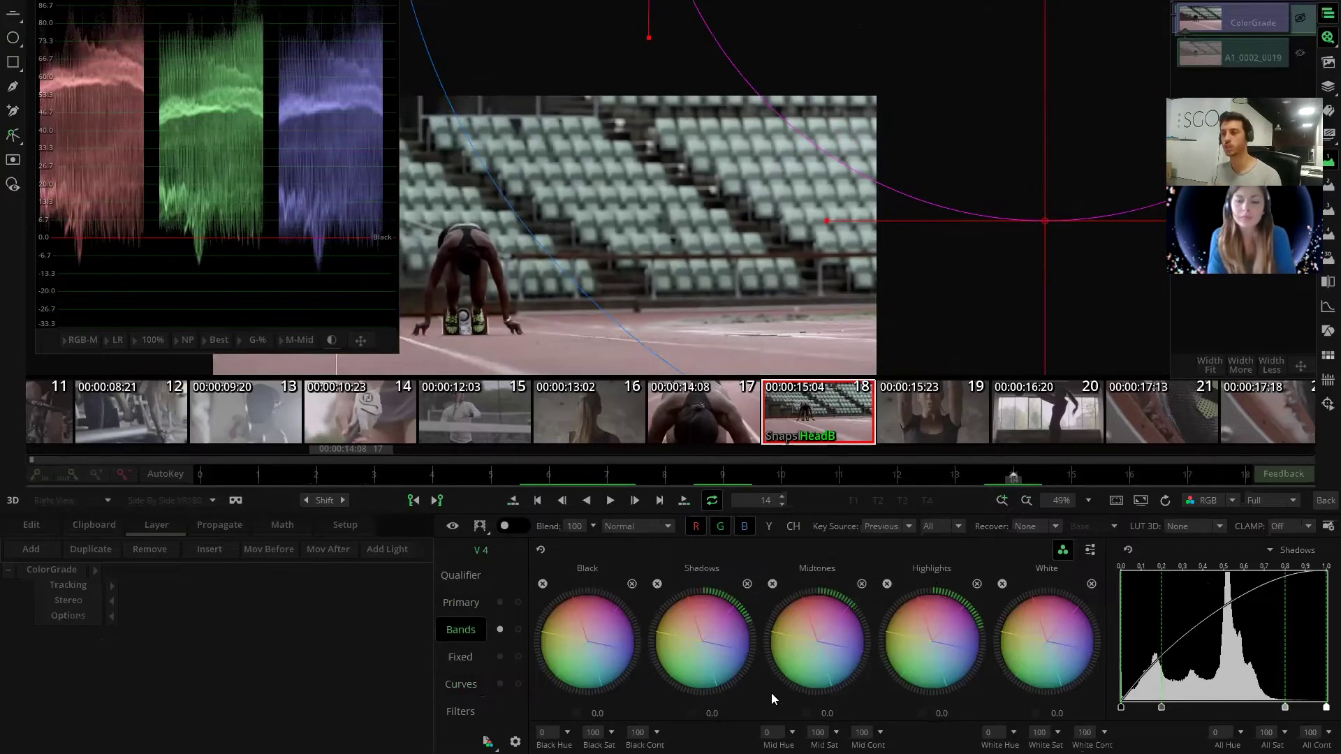
pyautogui.click(472, 604)
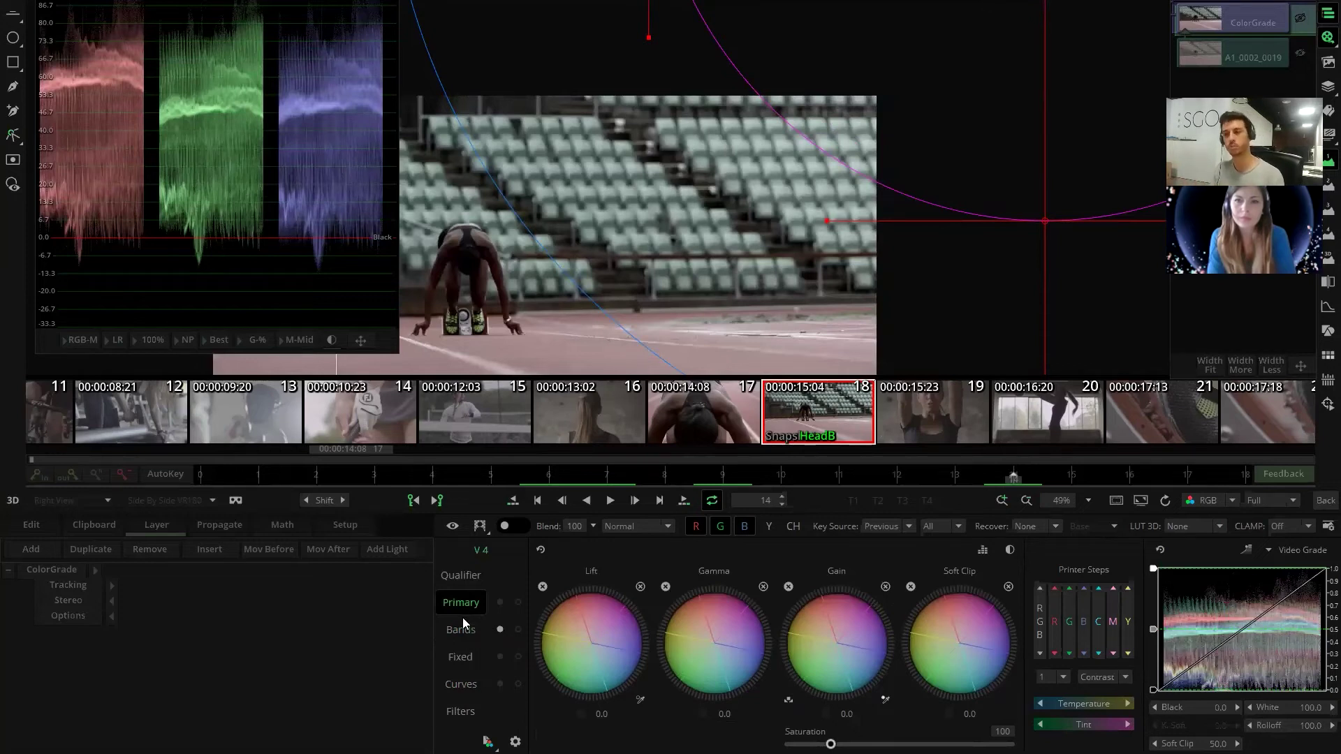
pyautogui.click(462, 629)
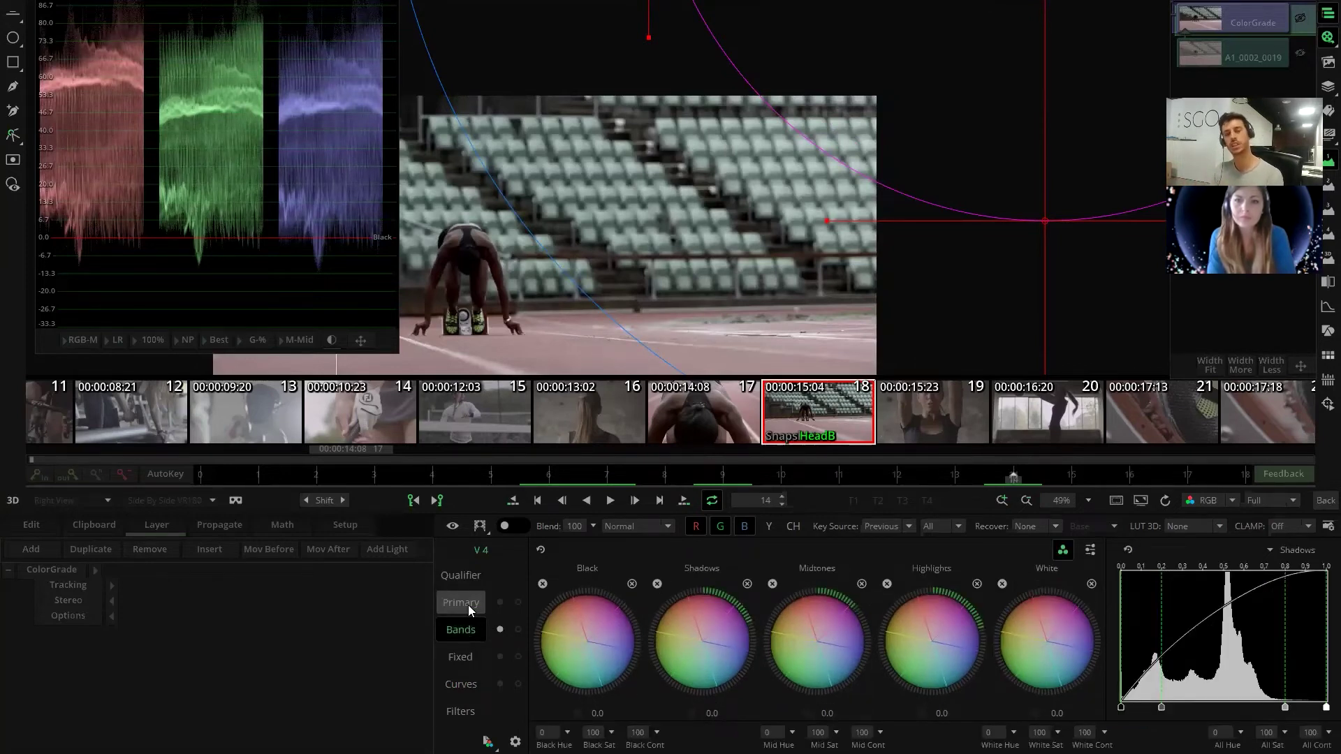
pyautogui.moveTo(942, 200); pyautogui.dragTo(805, 216)
pyautogui.scroll(-2, 868, 209)
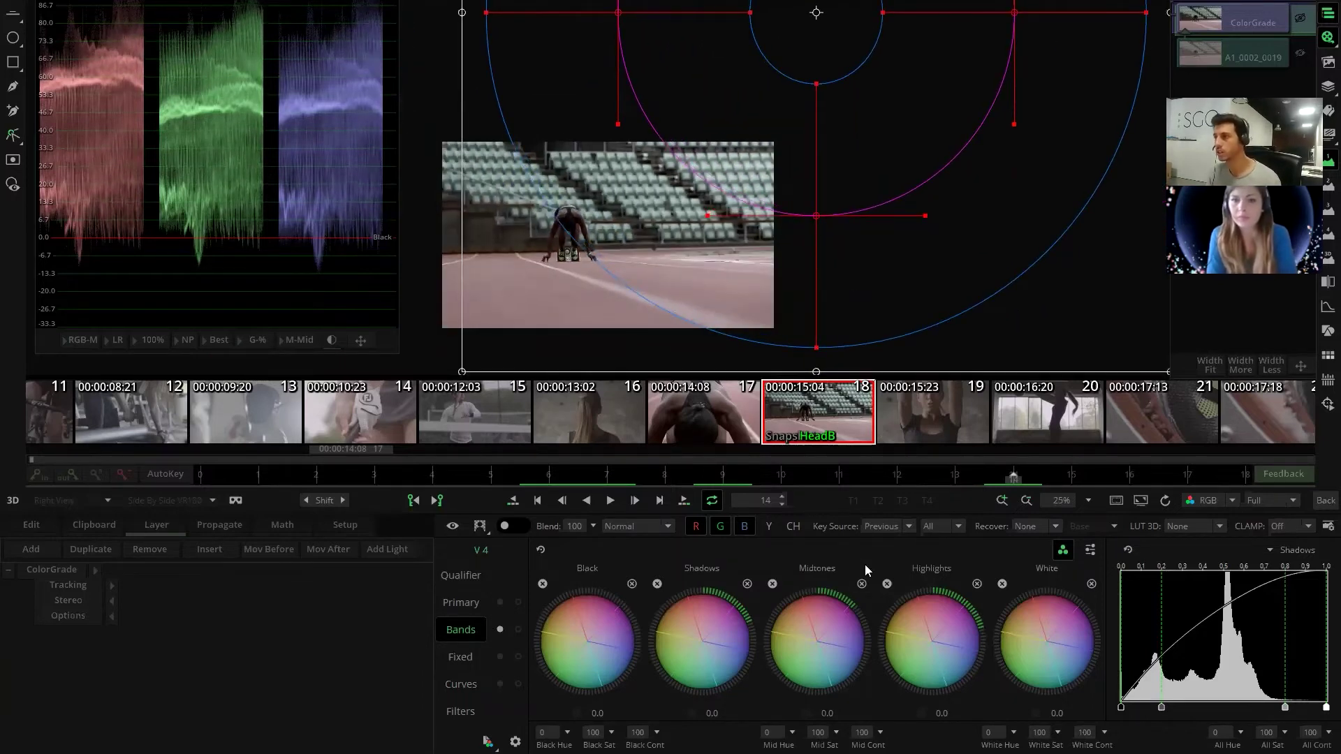
pyautogui.moveTo(934, 677); pyautogui.dragTo(944, 698)
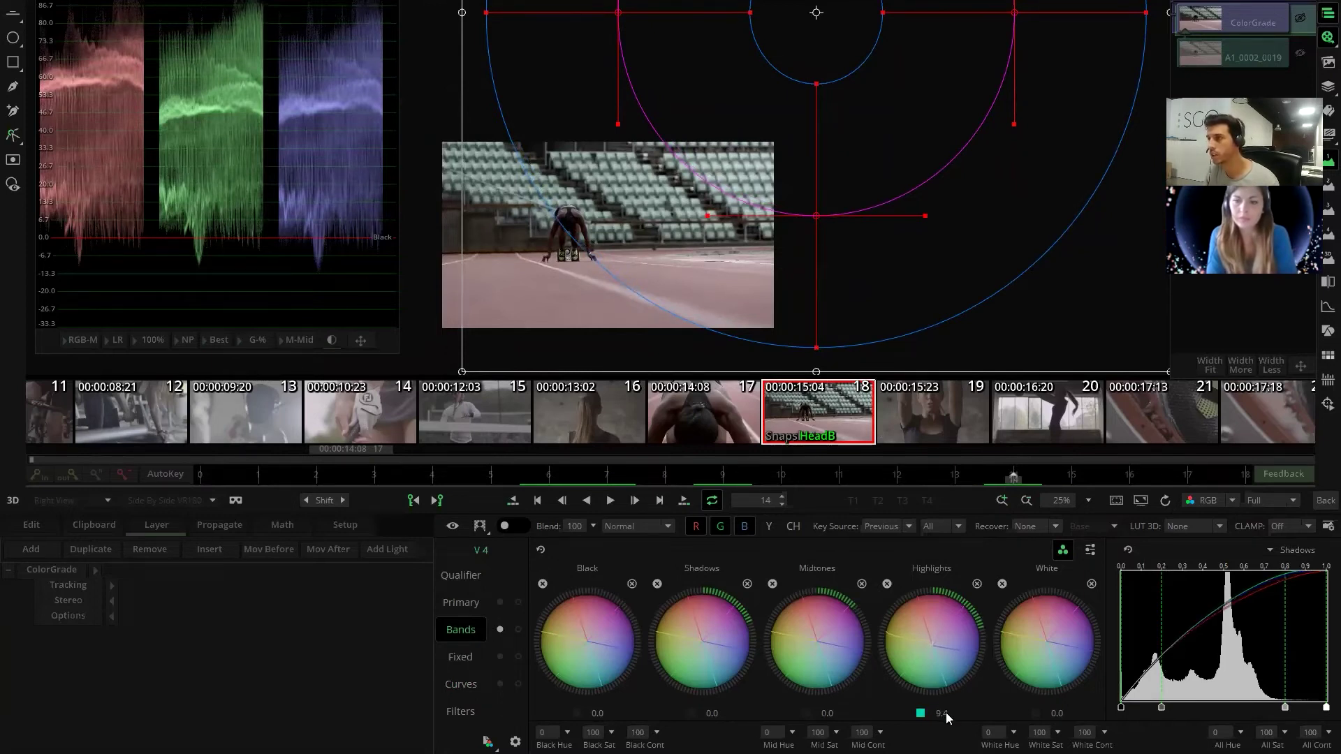
pyautogui.moveTo(825, 642); pyautogui.dragTo(824, 668)
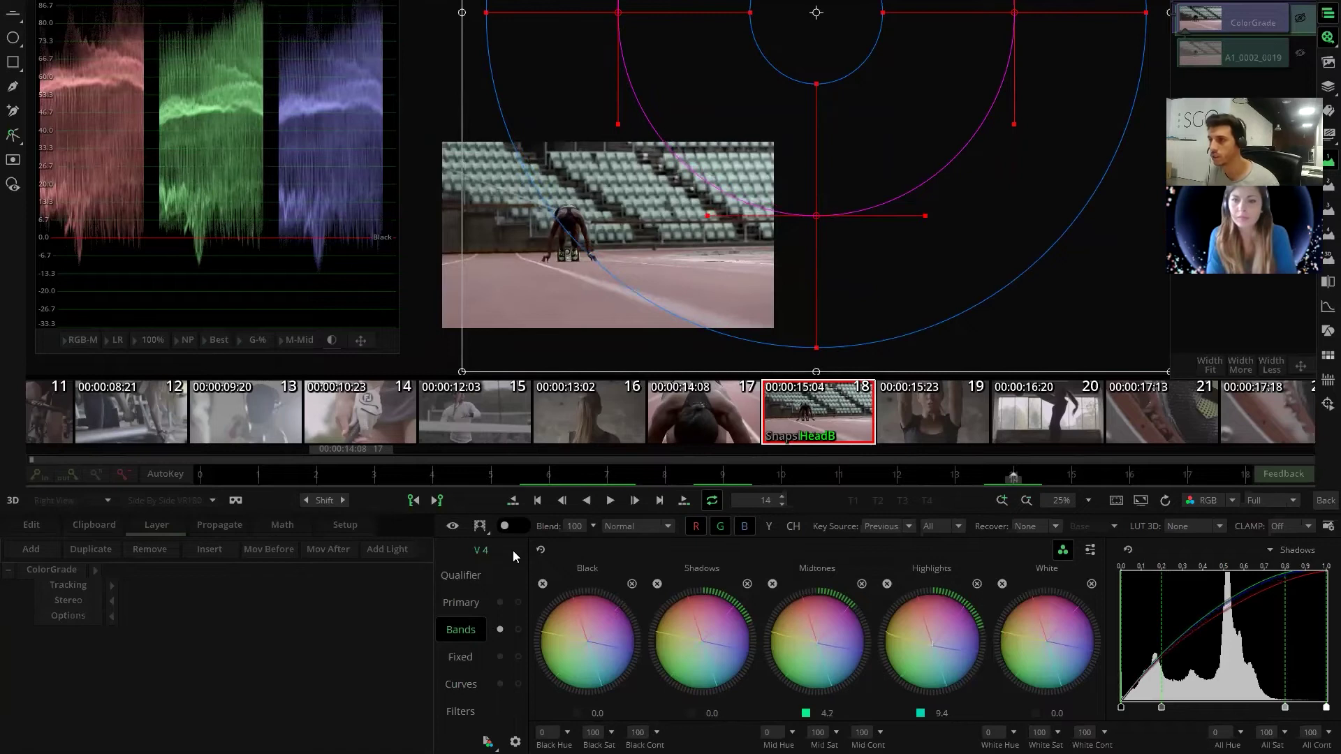
# - Reset Vector 4's Bands and invert its ellipse mask to darken the Shadows and Midtones outside the ellipse
pyautogui.click(541, 550)
pyautogui.scroll(3, 674, 305)
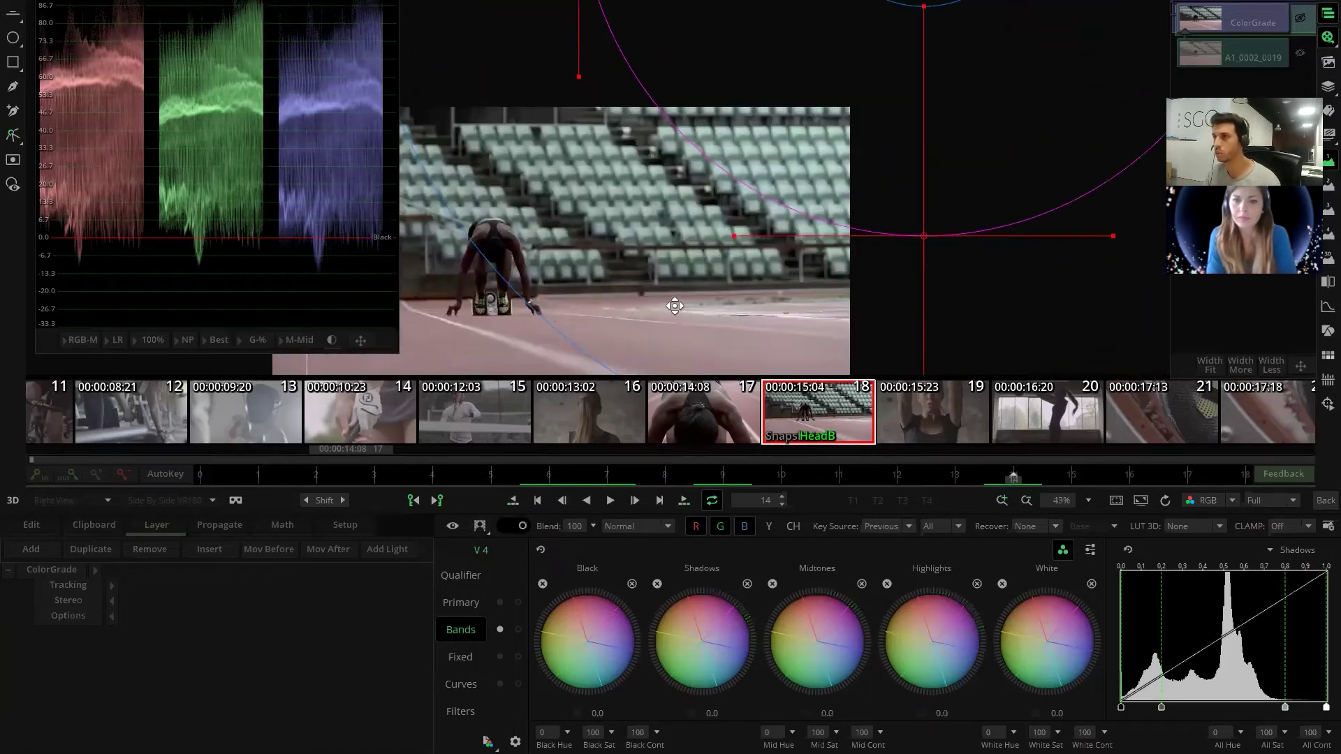
pyautogui.moveTo(582, 594); pyautogui.dragTo(511, 607)
pyautogui.click(632, 584)
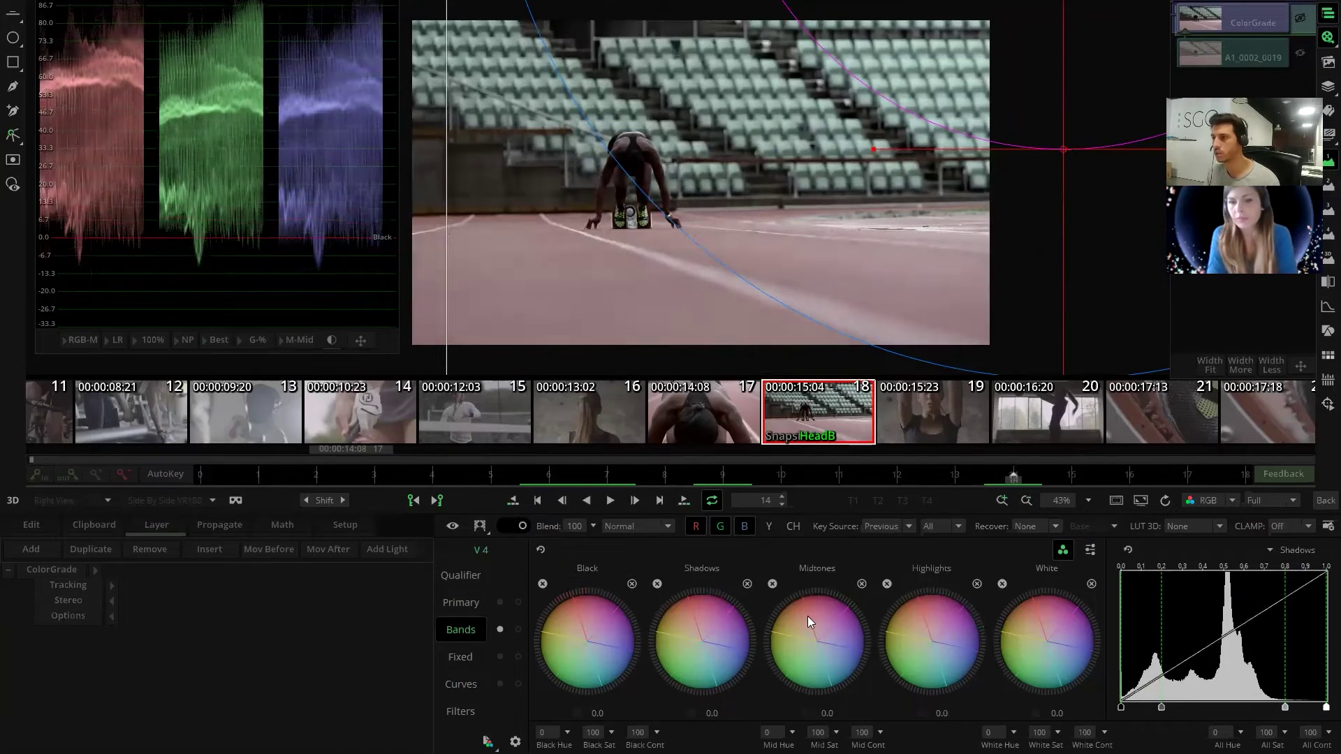
pyautogui.moveTo(687, 639)
pyautogui.mouseDown()
pyautogui.moveTo(646, 649)
pyautogui.moveTo(785, 638)
pyautogui.moveTo(711, 639)
pyautogui.mouseUp()
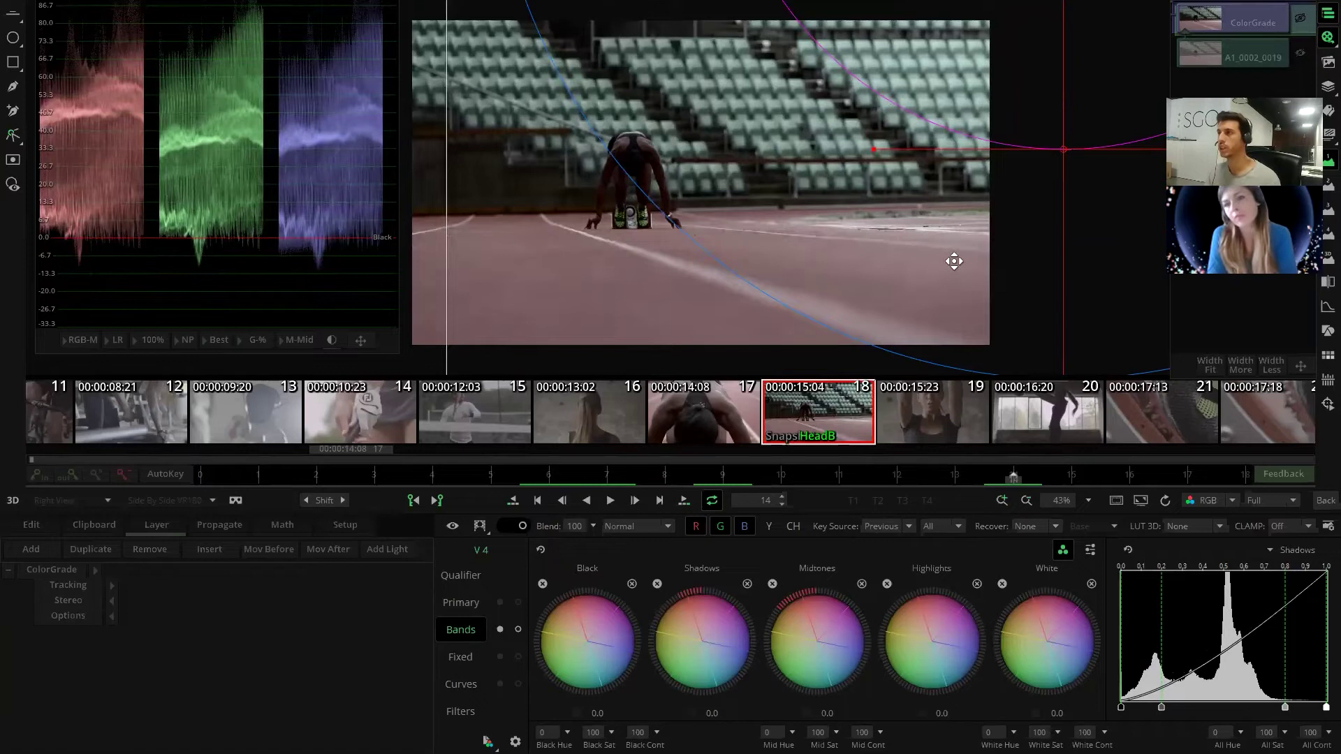
pyautogui.scroll(-3, 951, 257)
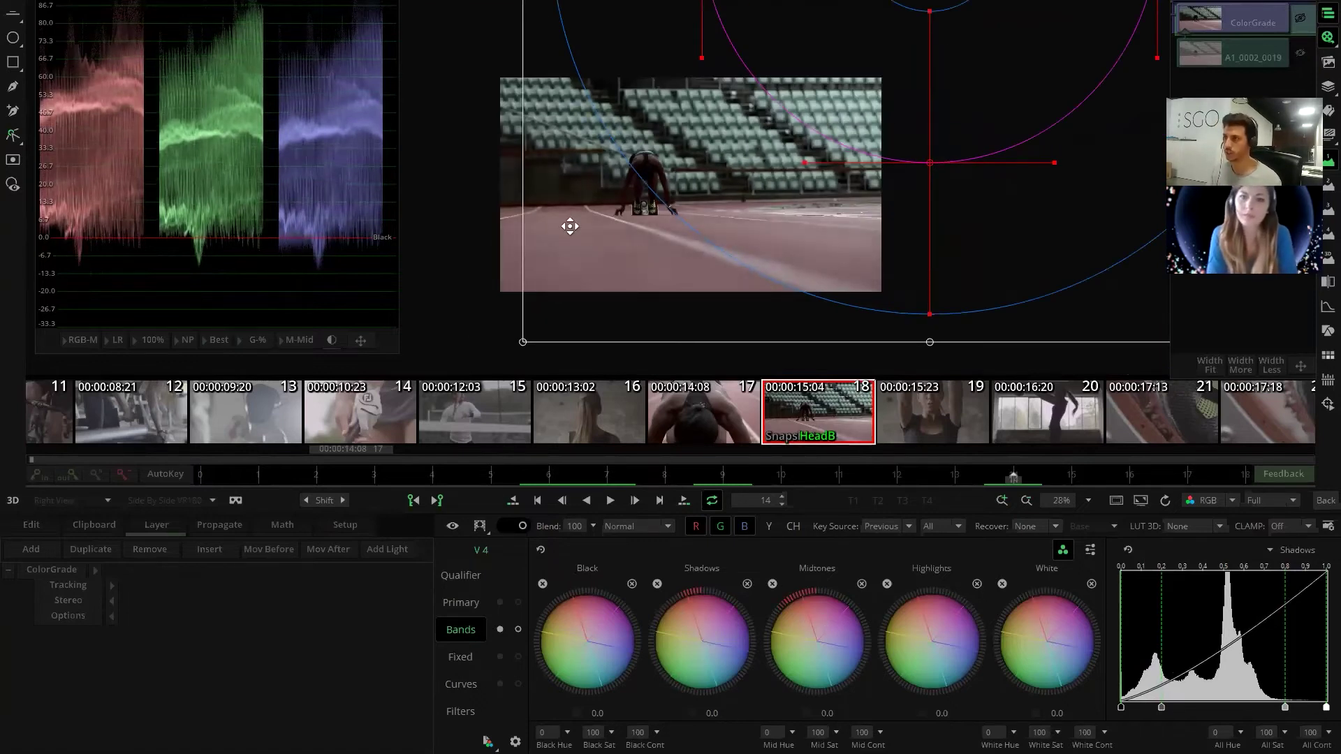
# - Add a fifth vector to the grade on shot 18 and move to frame 16 of the shot
pyautogui.click(170, 598)
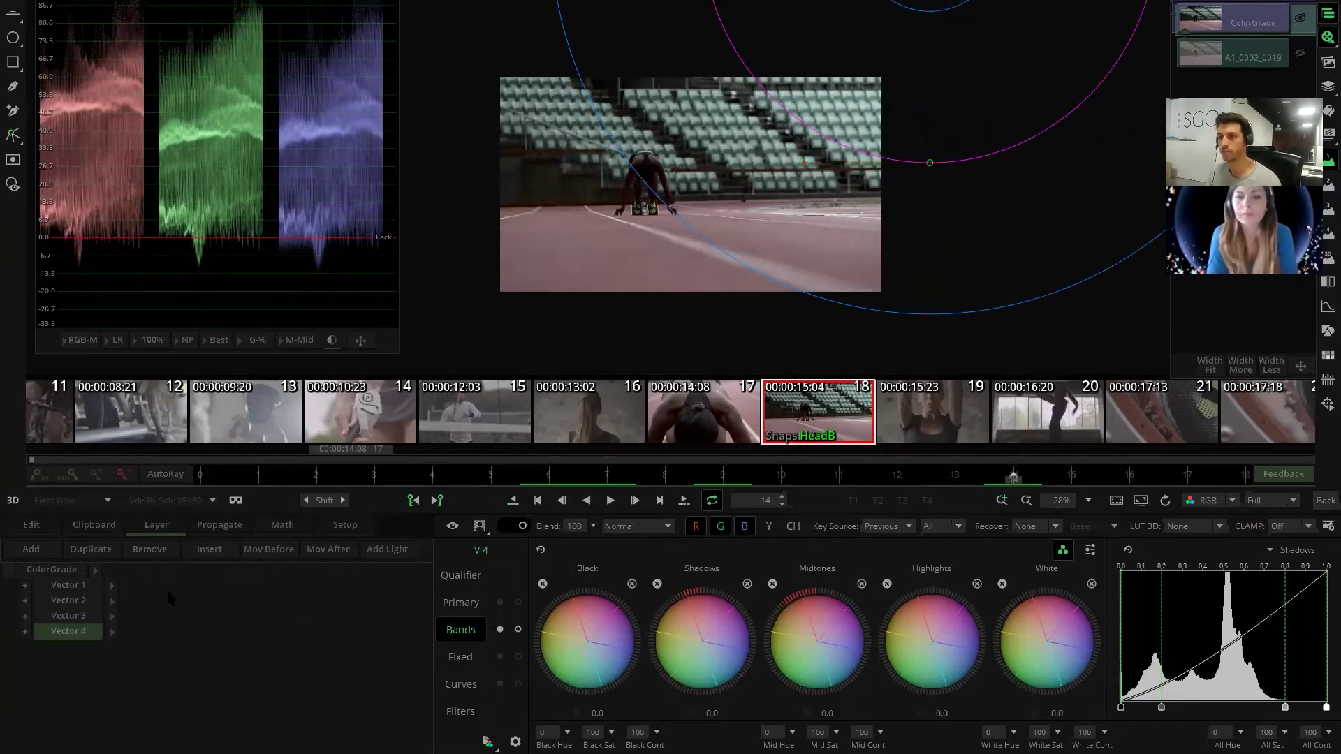
pyautogui.click(31, 549)
pyautogui.scroll(2, 633, 173)
pyautogui.click(315, 475)
pyautogui.moveTo(218, 481); pyautogui.dragTo(1129, 475)
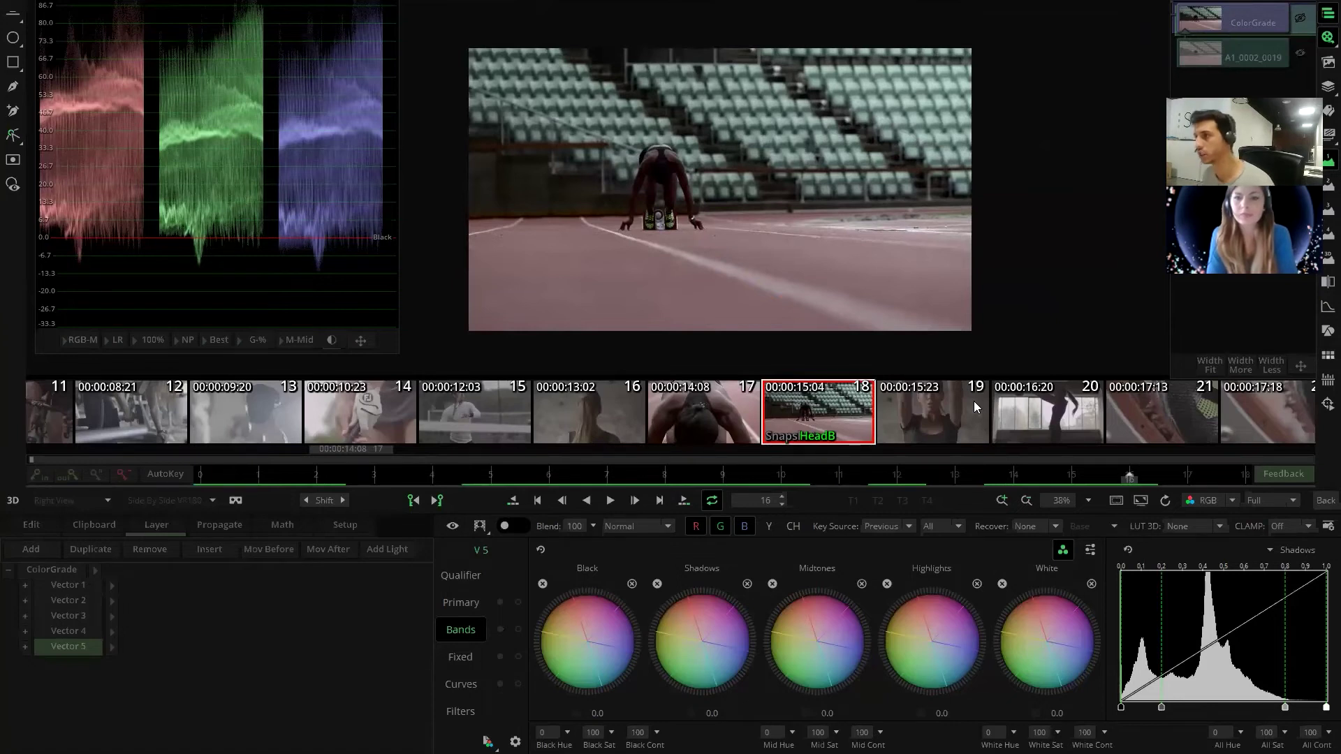
# - Set shot 17 as the HeadB snapshot and review shots 21 to 24, playing part of shot 24
pyautogui.scroll(-3, 386, 396)
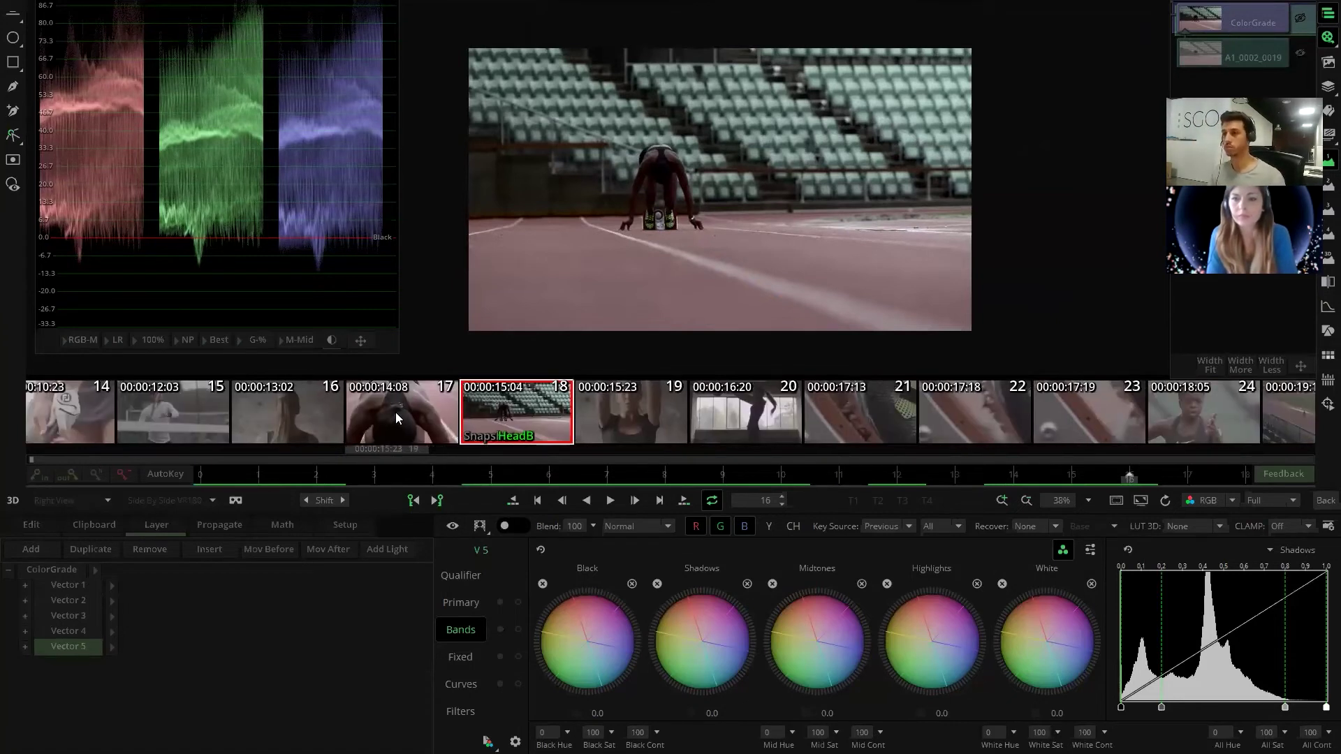
pyautogui.click(857, 420)
pyautogui.click(406, 425)
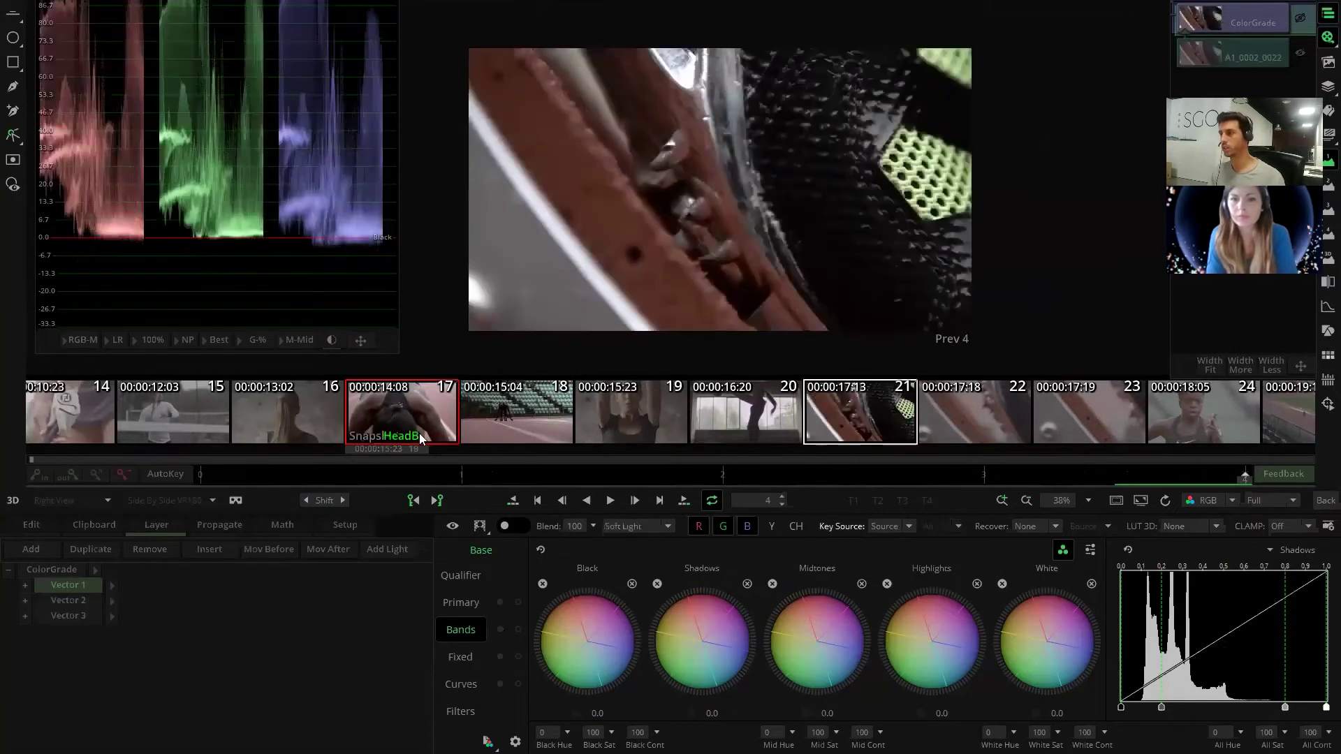
pyautogui.click(957, 396)
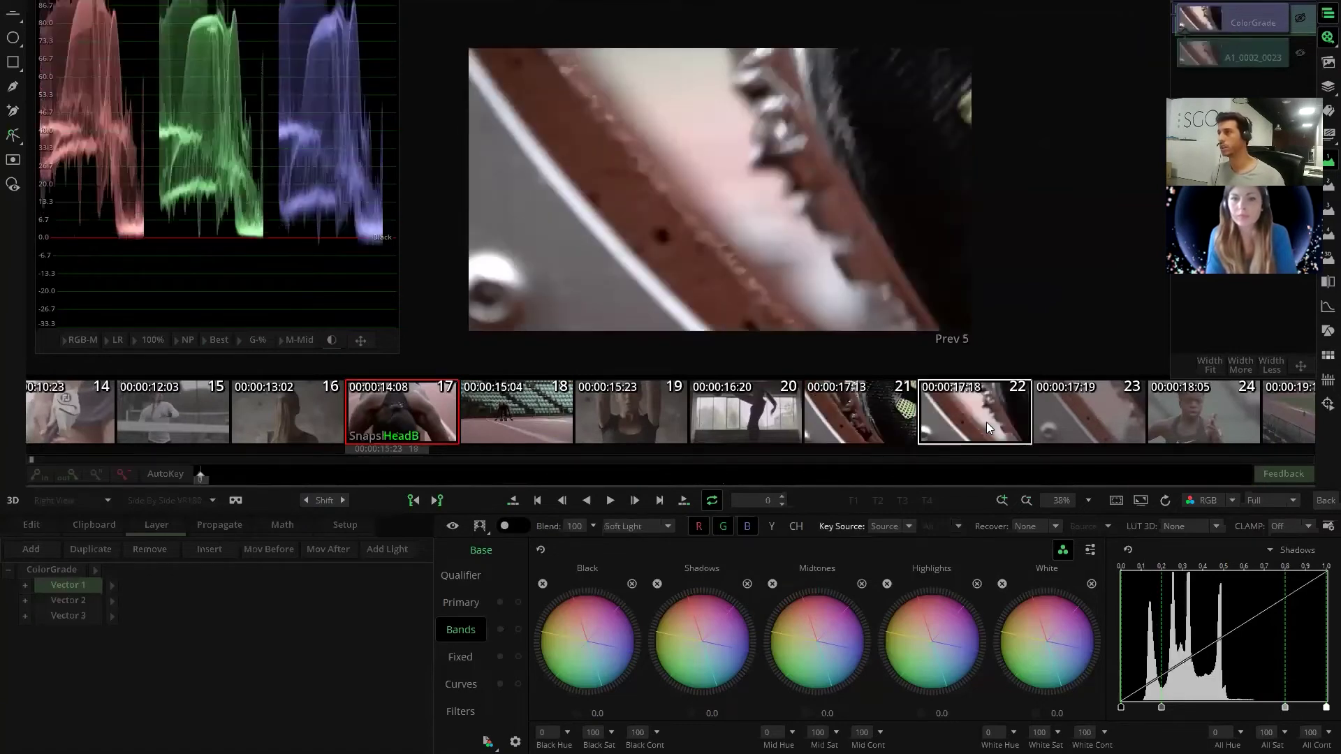
pyautogui.click(1082, 410)
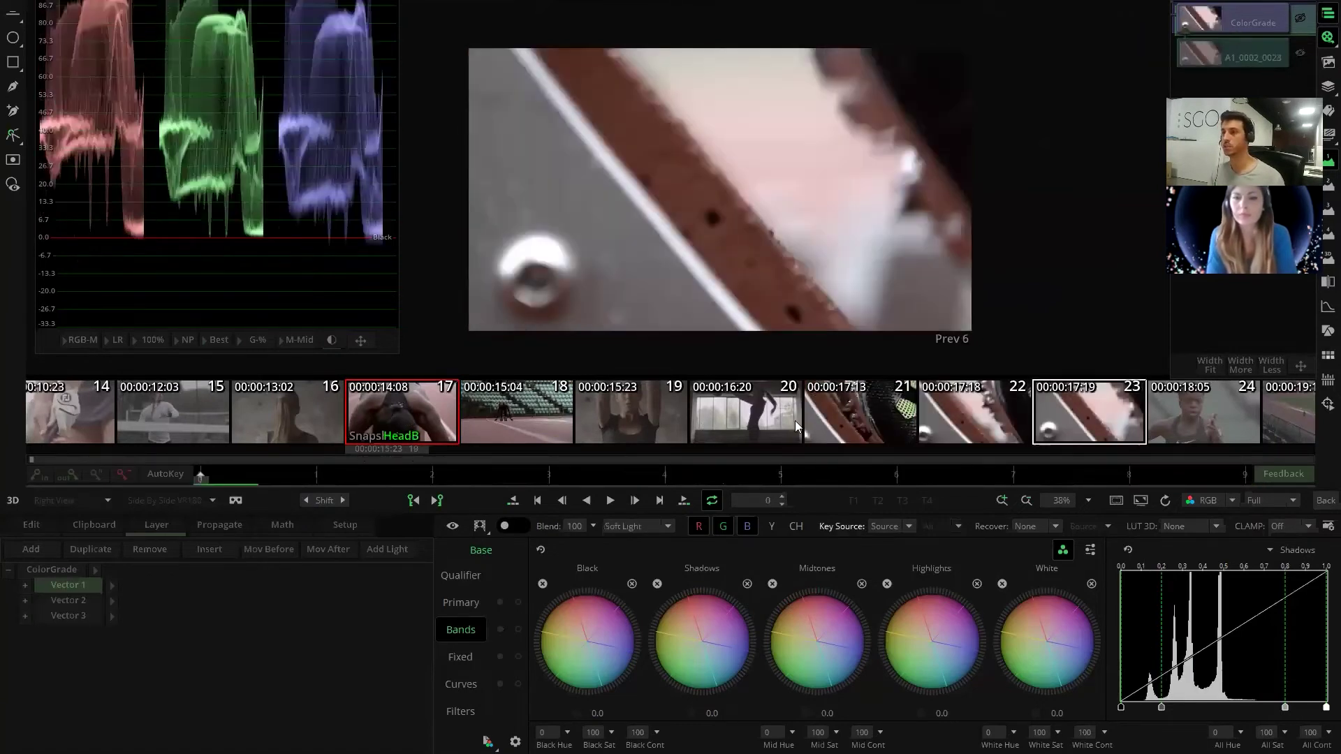
pyautogui.click(1187, 408)
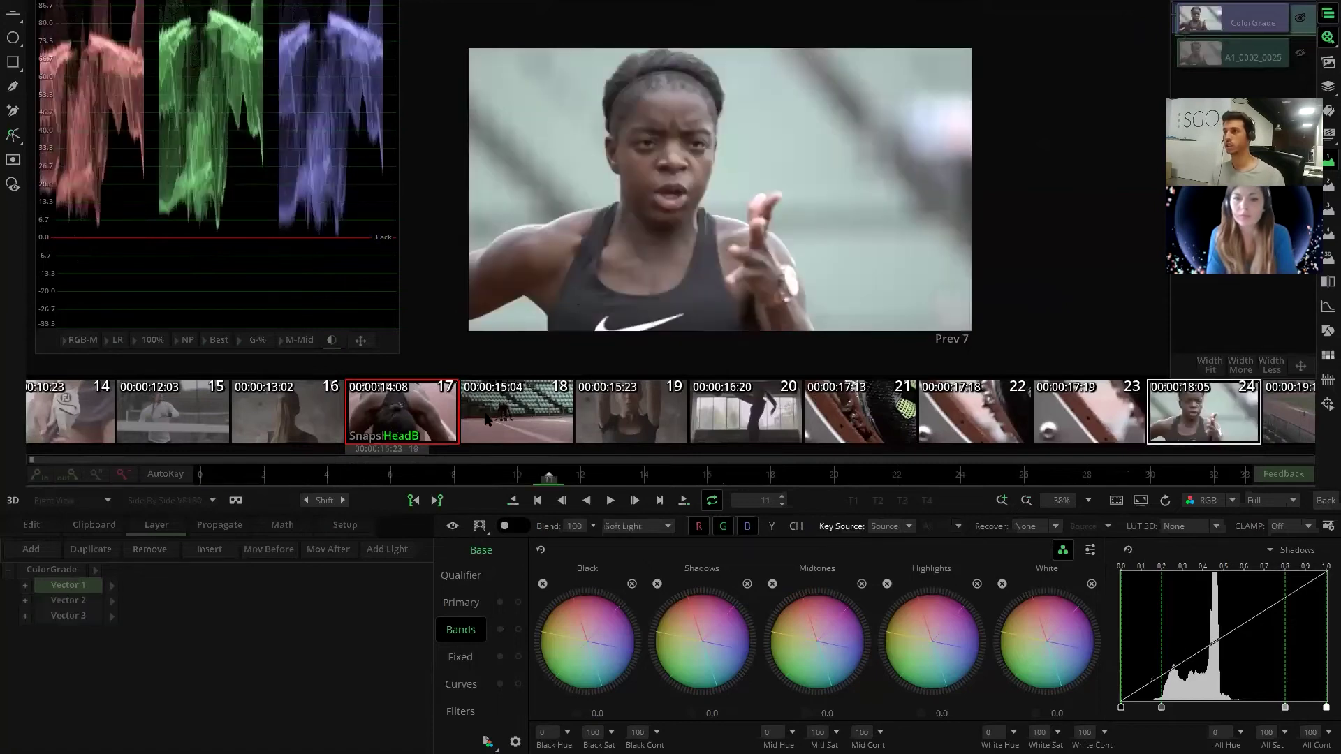
pyautogui.press('space')
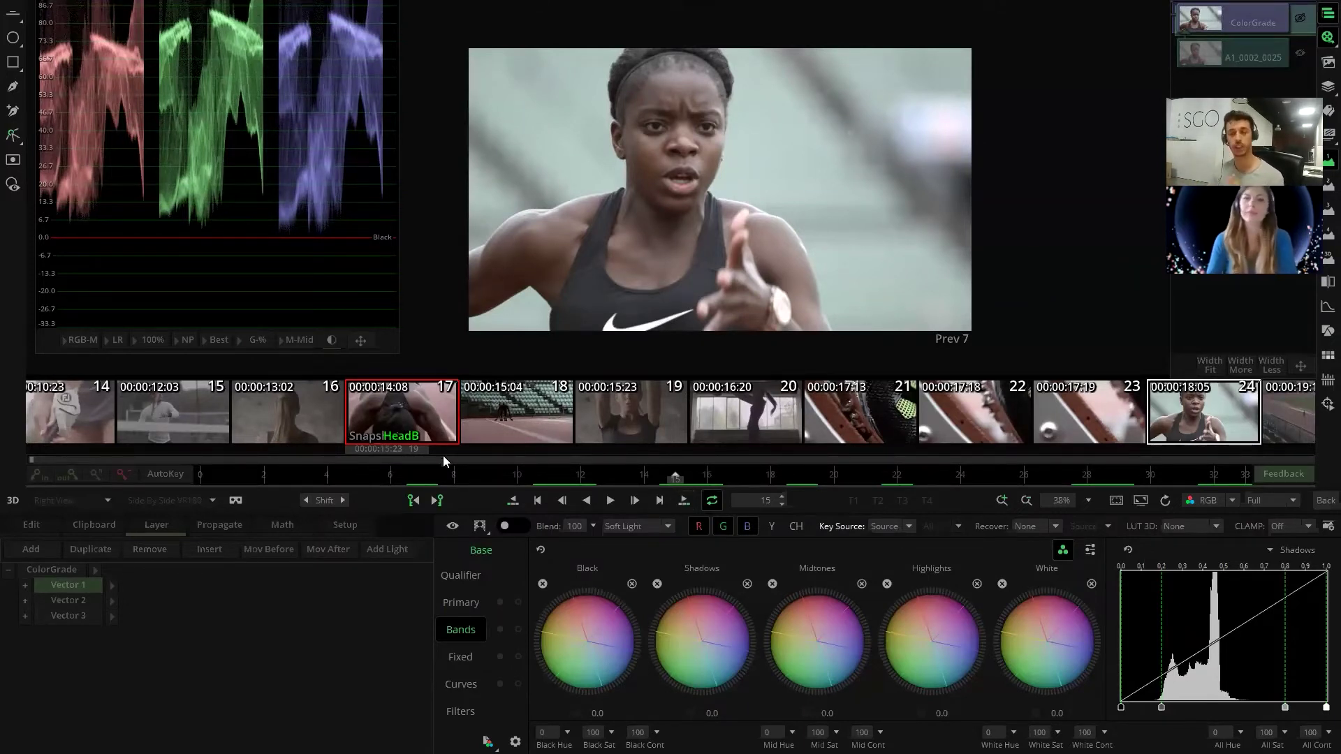
# - Return to shot 18 and show the Primary controls of Vector 5
pyautogui.click(495, 419)
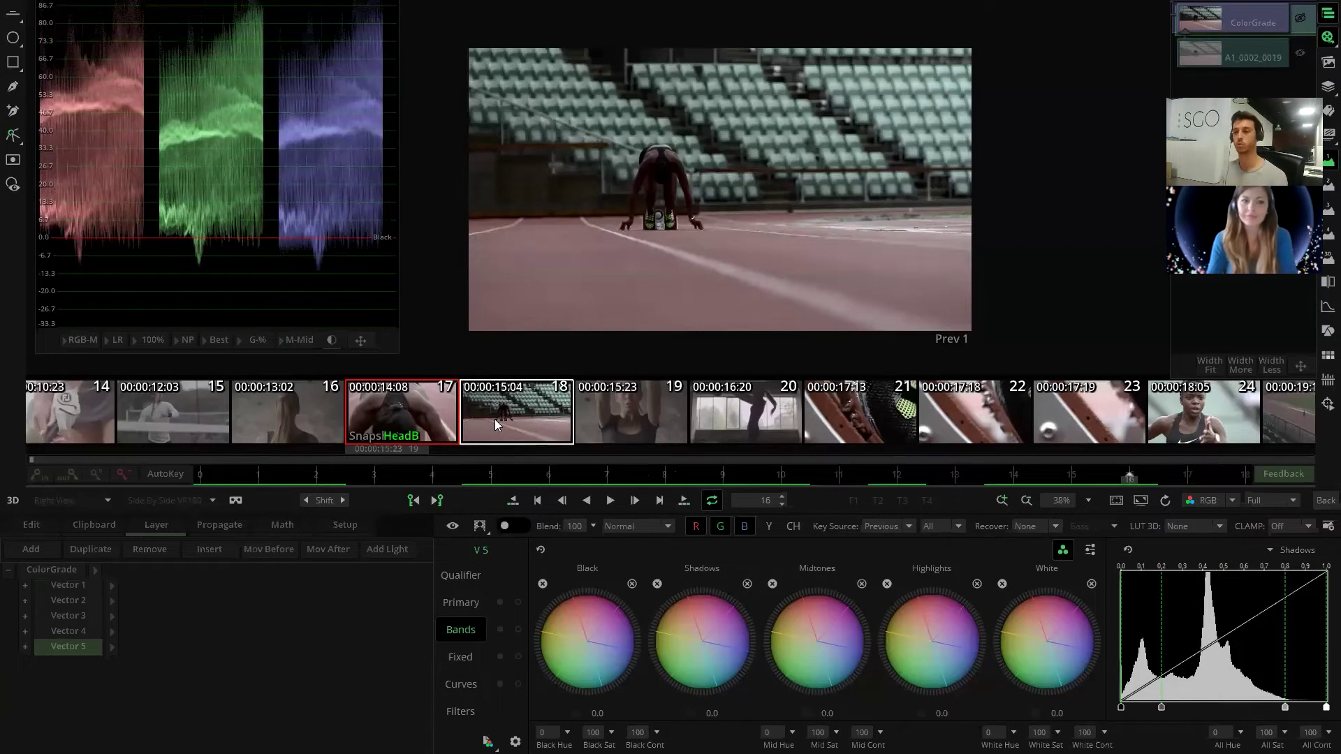
pyautogui.click(460, 602)
pyautogui.scroll(-1, 727, 283)
pyautogui.scroll(2, 726, 282)
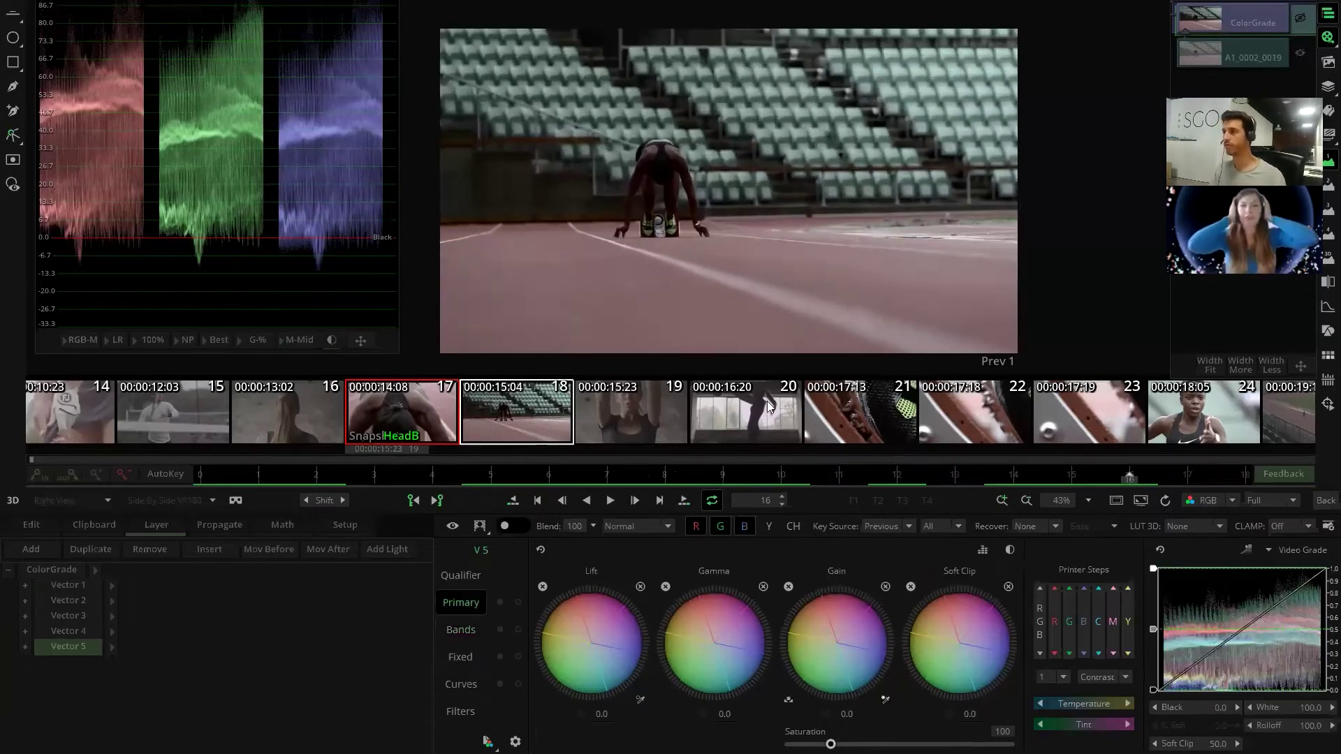
# - Go through the running-spike shots 21 to 23 once more and stop on the sprinter close-up in shot 24
pyautogui.scroll(-2, 672, 419)
pyautogui.click(689, 423)
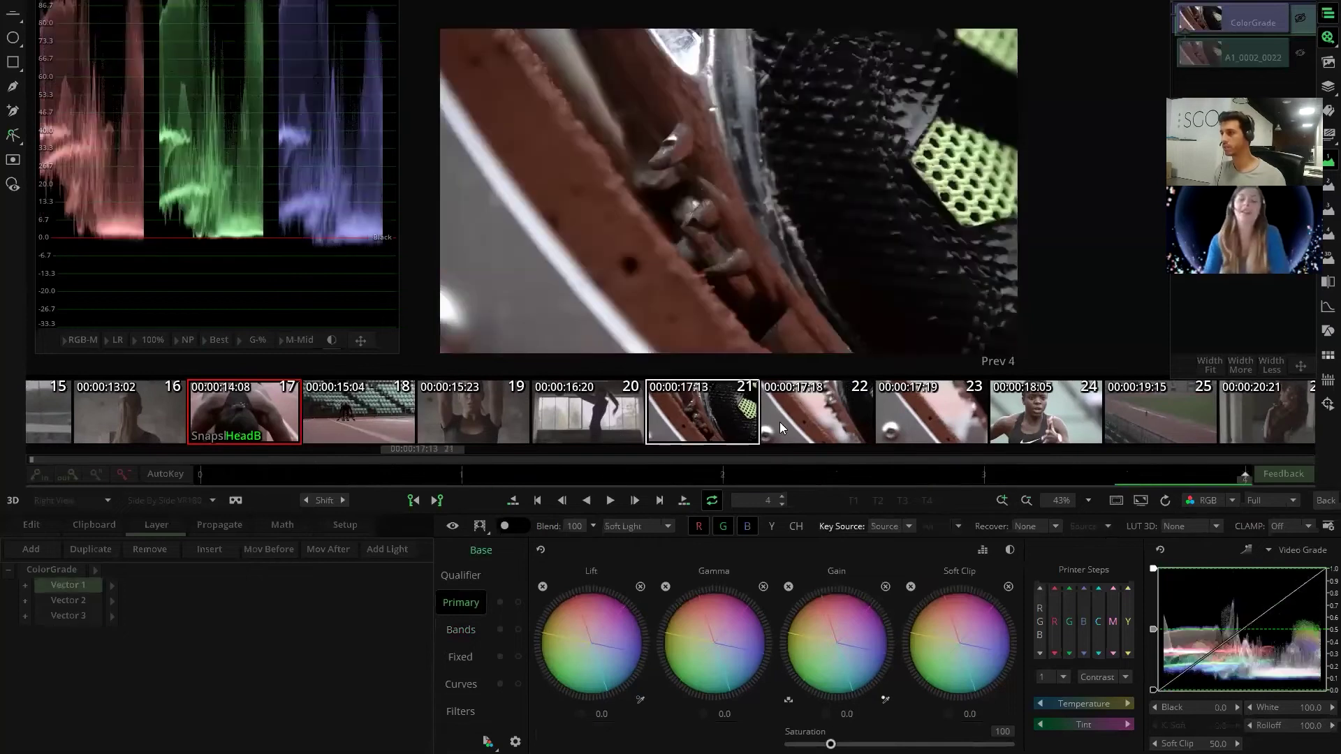
pyautogui.click(779, 421)
pyautogui.click(924, 419)
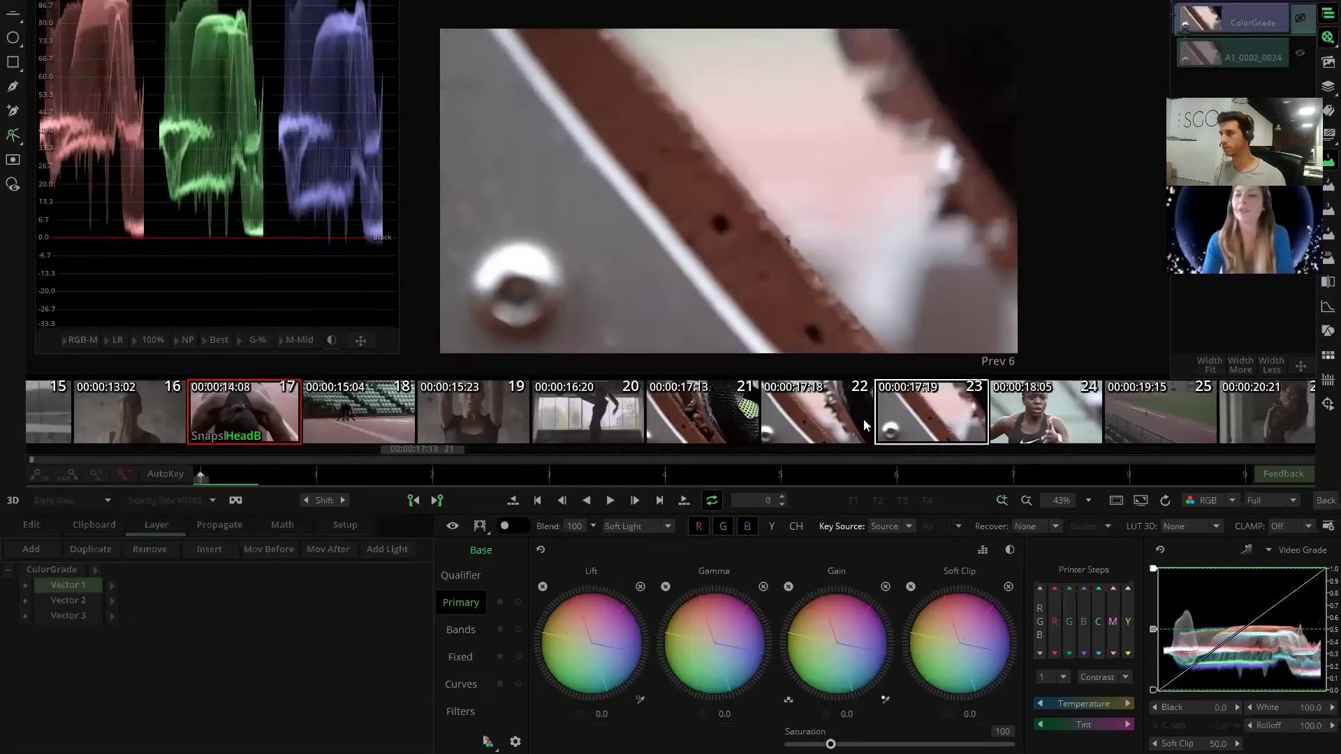
pyautogui.click(828, 417)
pyautogui.click(921, 419)
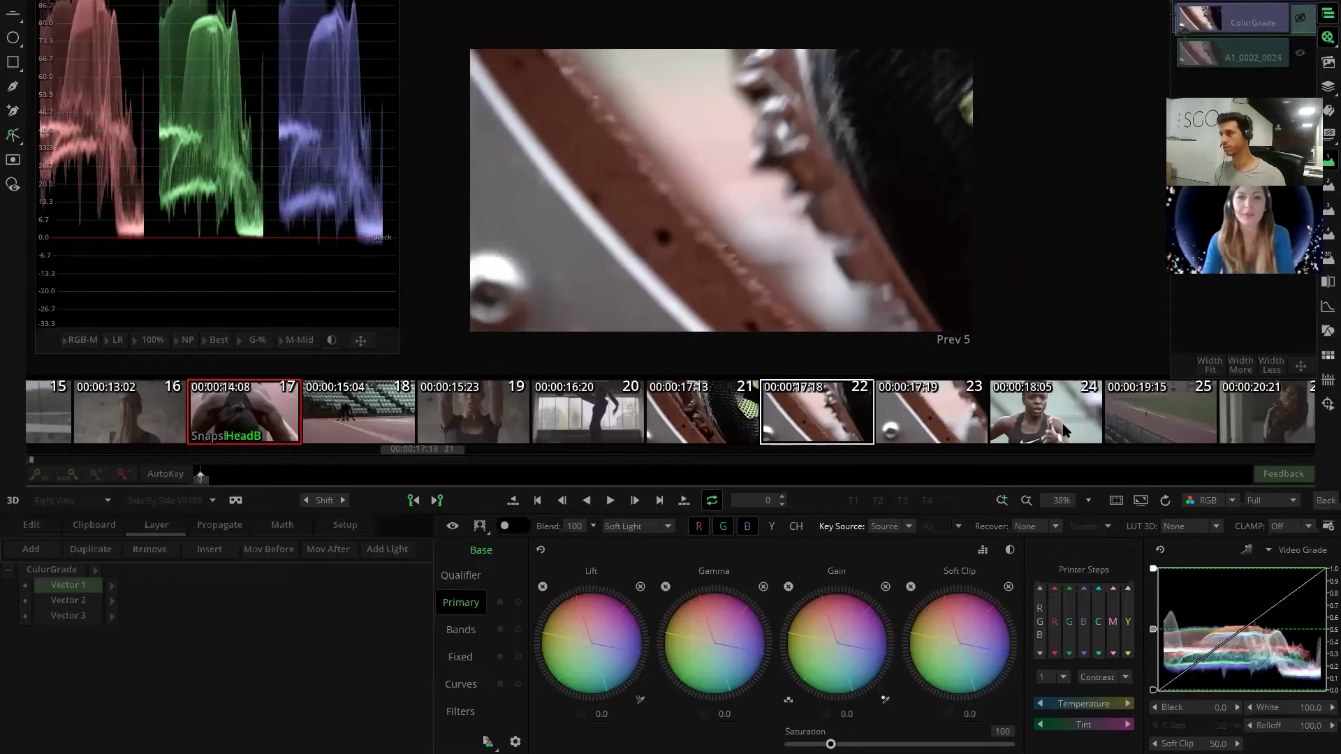
pyautogui.click(1027, 419)
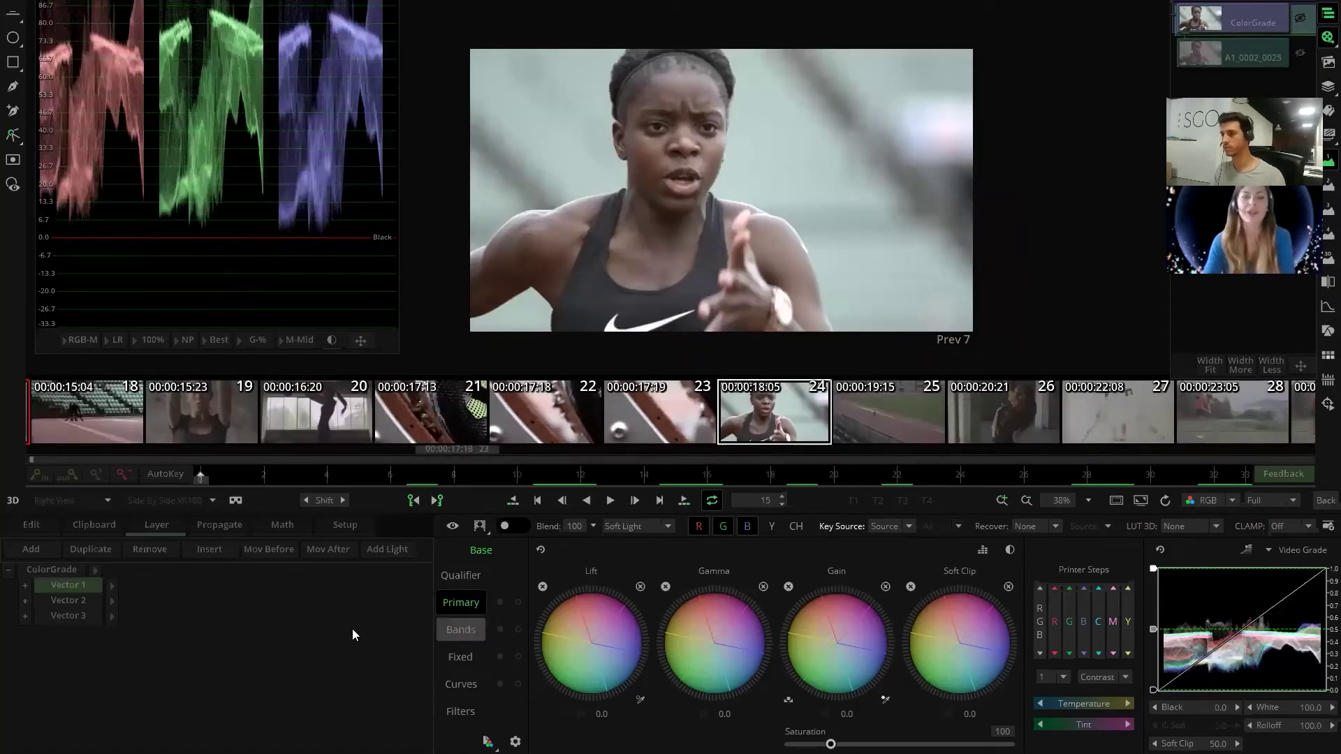
# - Review the Primary adjustments of Vector 2 and Vector 3 in the grade on shot 24
pyautogui.click(90, 602)
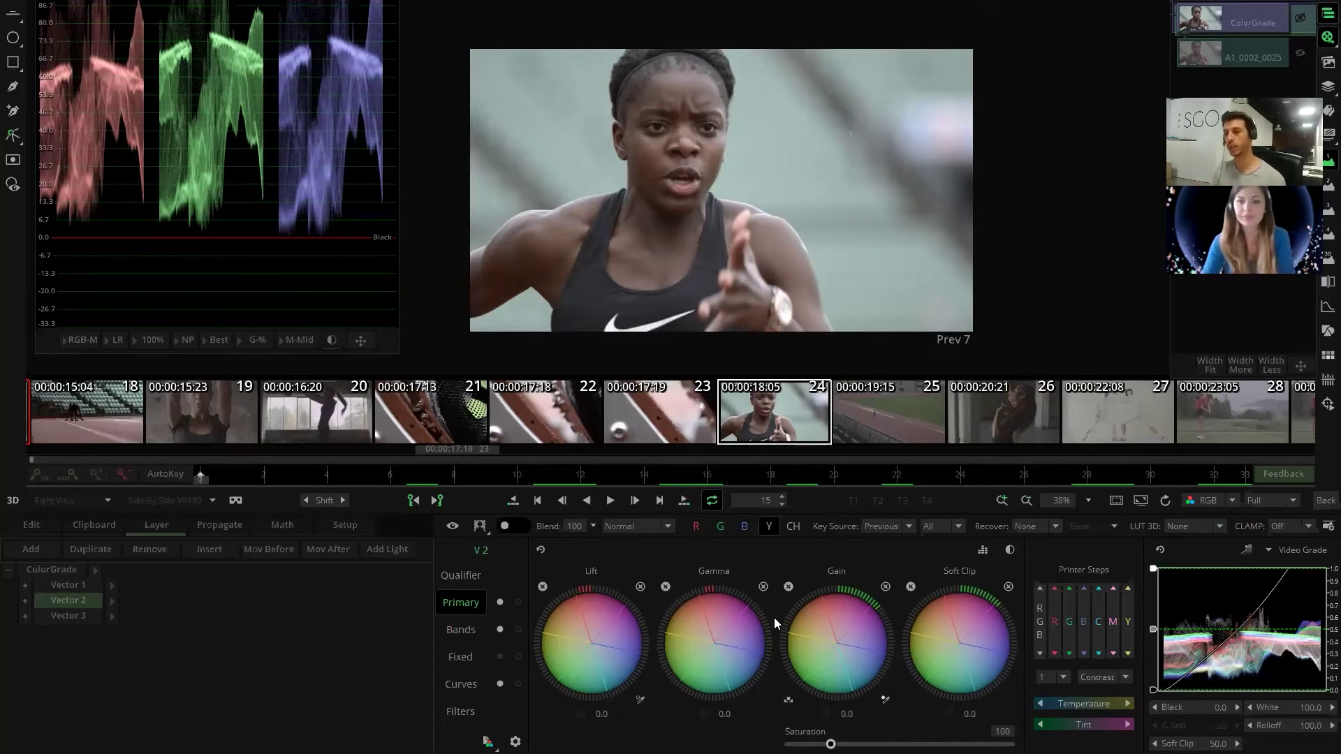
pyautogui.click(69, 616)
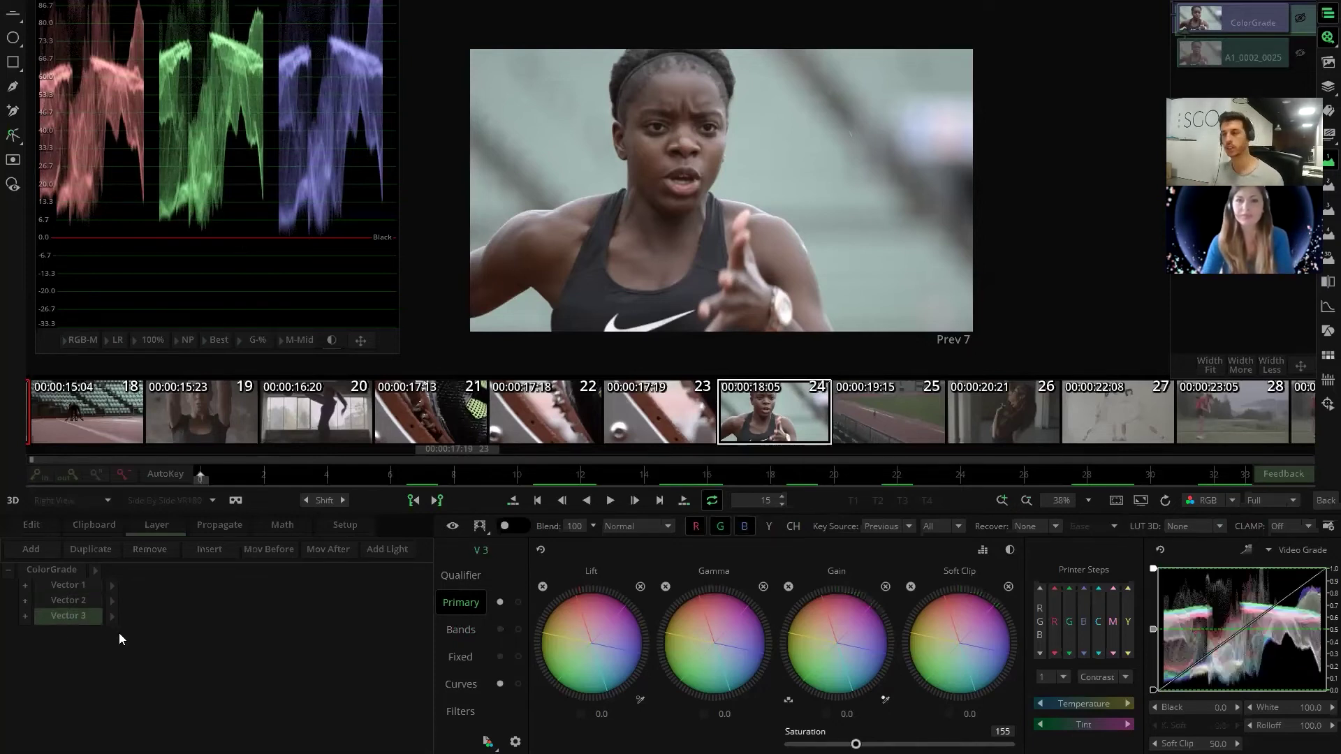
pyautogui.click(77, 602)
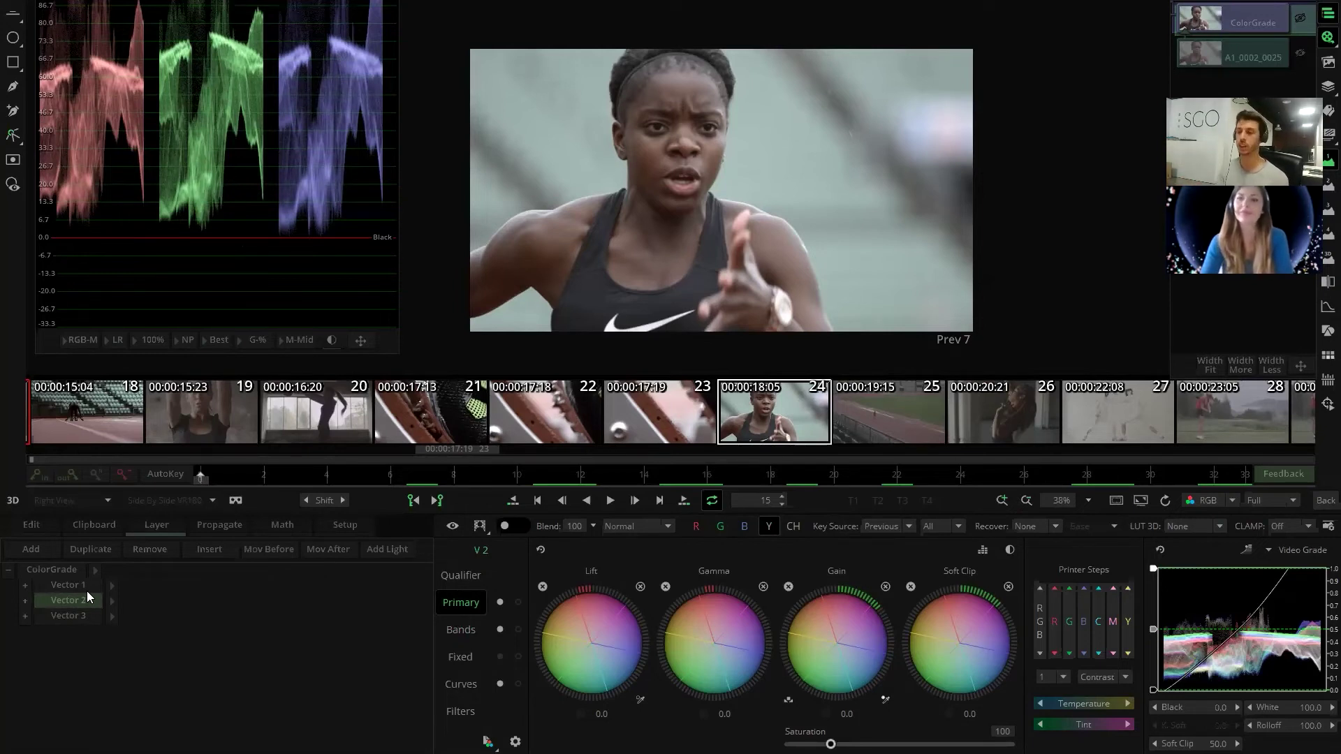
# - Set the trackball color information to RGB Values in the Color Grade Setup, and restore the Color Box display
pyautogui.click(515, 741)
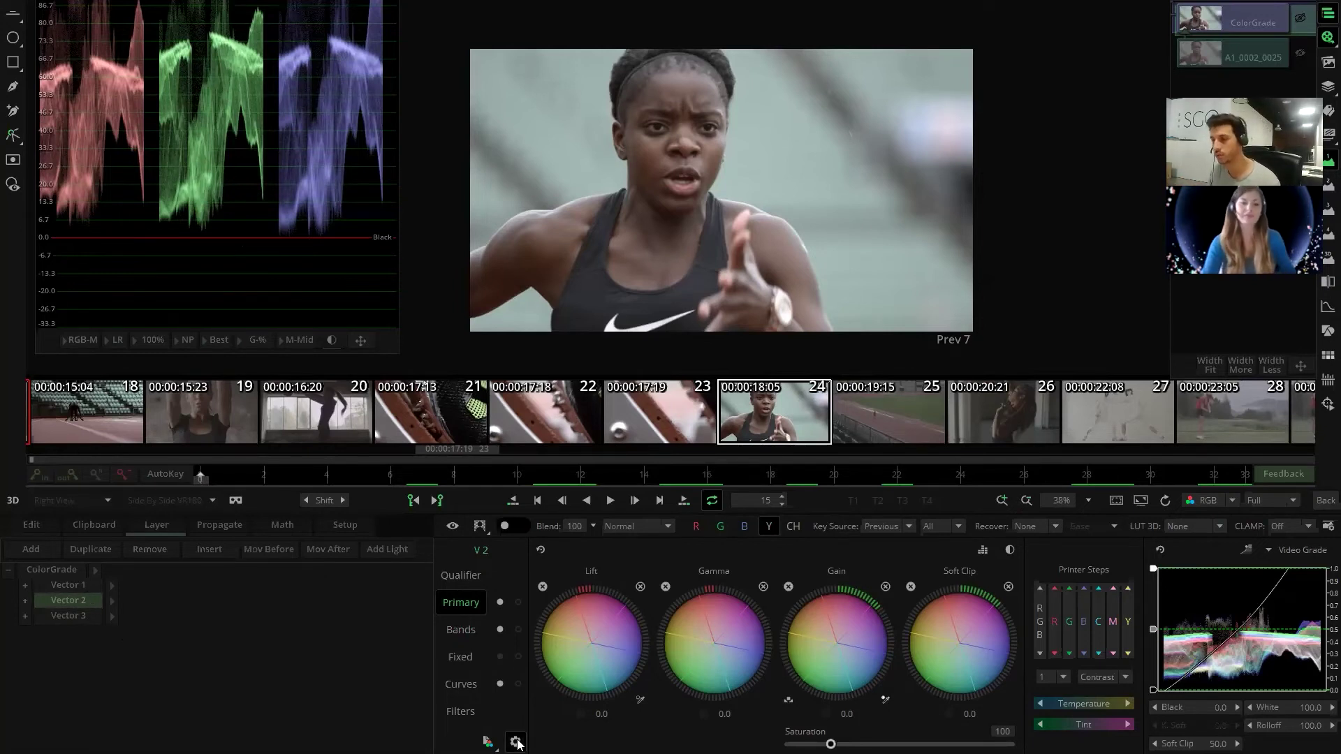
pyautogui.moveTo(733, 219); pyautogui.dragTo(622, 209)
pyautogui.click(674, 285)
pyautogui.click(754, 474)
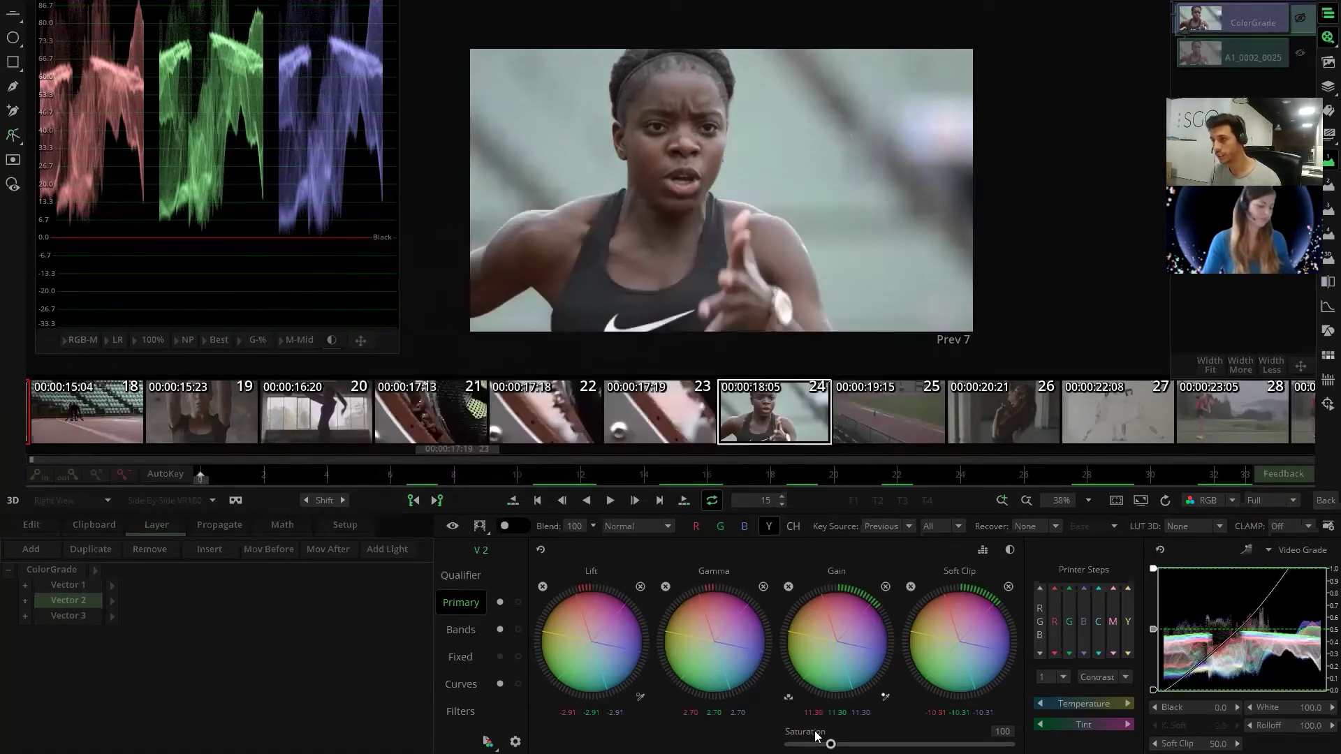
pyautogui.click(515, 741)
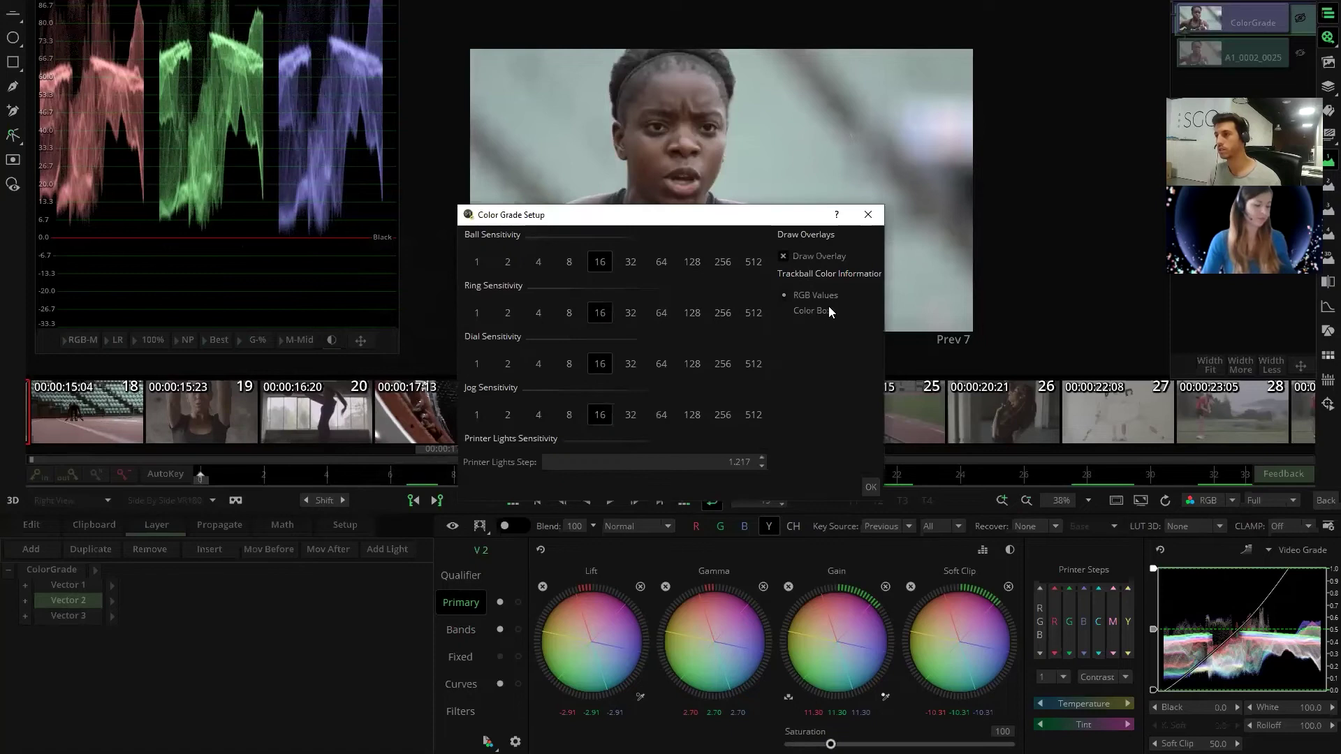
pyautogui.click(793, 309)
pyautogui.click(870, 487)
# - Tint Vector 2's Gain toward blue by 6.1, its Gamma toward green by 3.9 and its Lift toward blue by 6.6
pyautogui.moveTo(840, 647); pyautogui.dragTo(814, 726)
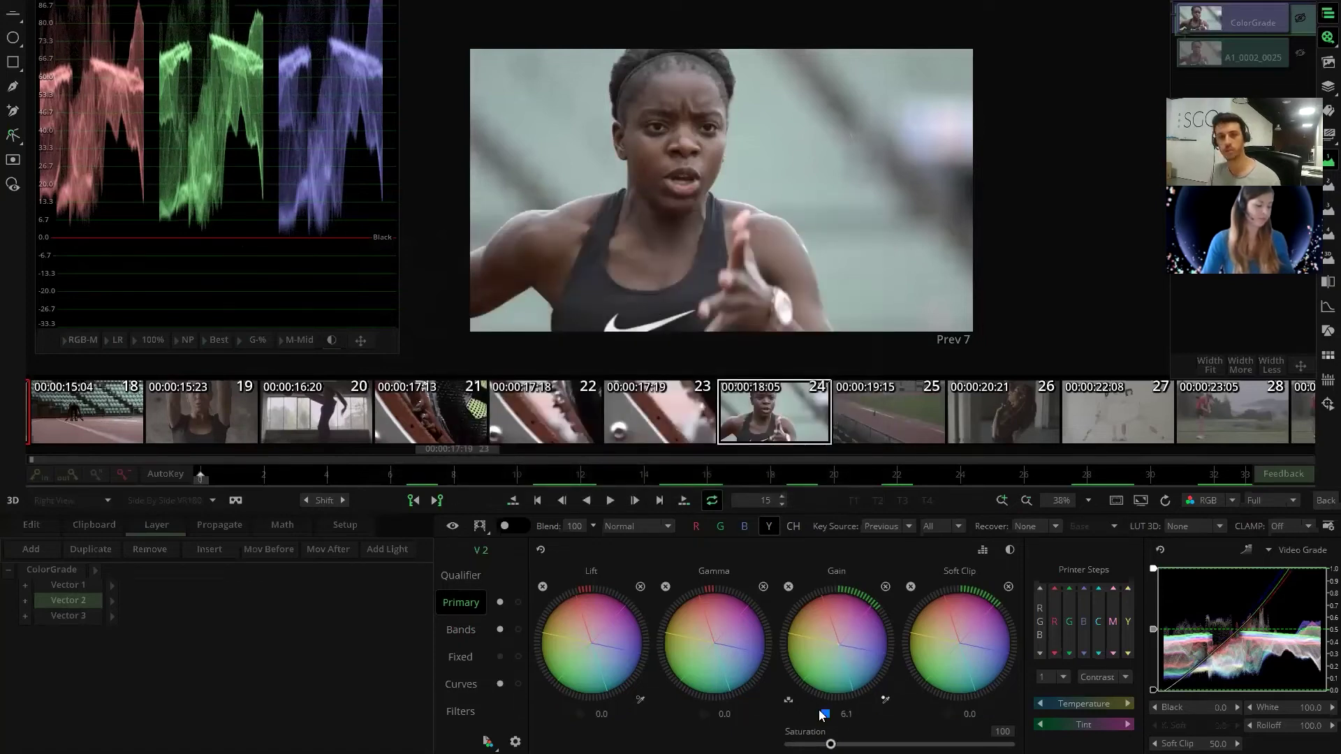
pyautogui.moveTo(714, 645); pyautogui.dragTo(684, 656)
pyautogui.moveTo(589, 647); pyautogui.dragTo(631, 688)
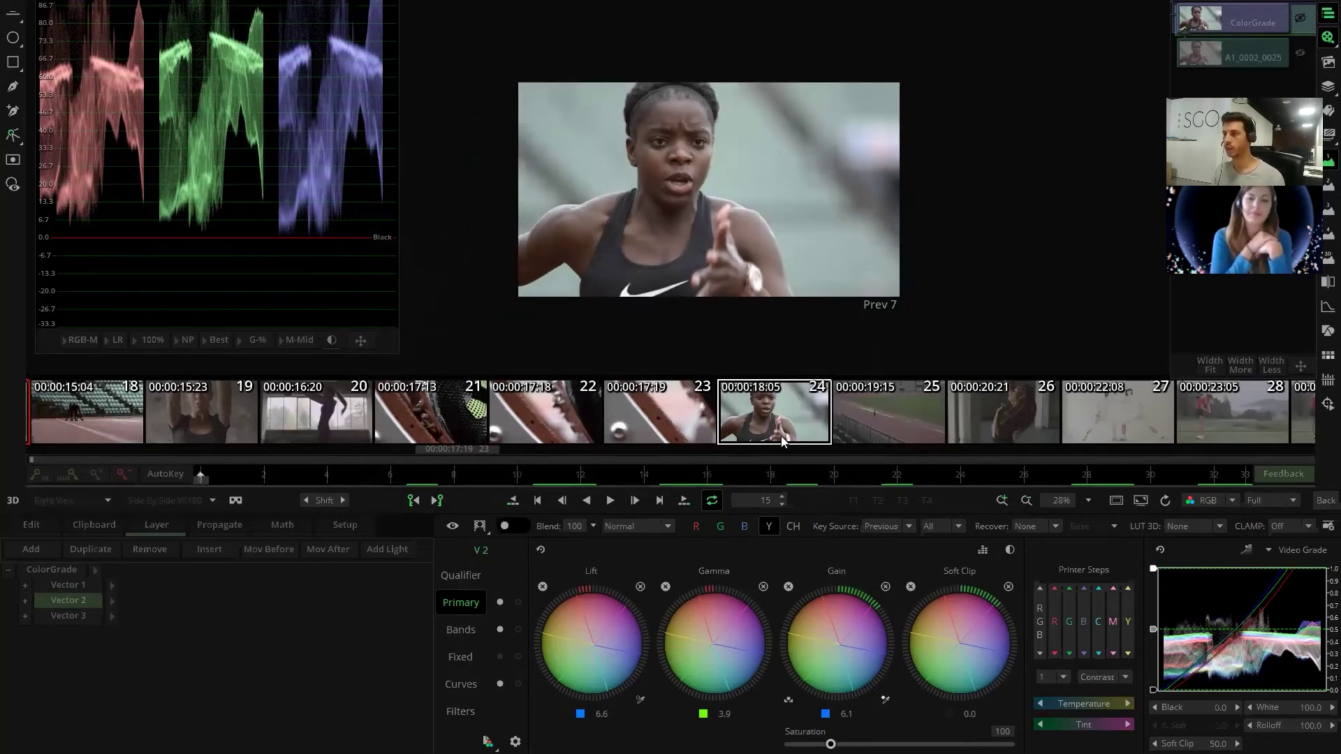
# - Go to shot 49, the golf player hitting a ball on the grass
pyautogui.scroll(-5, 946, 420)
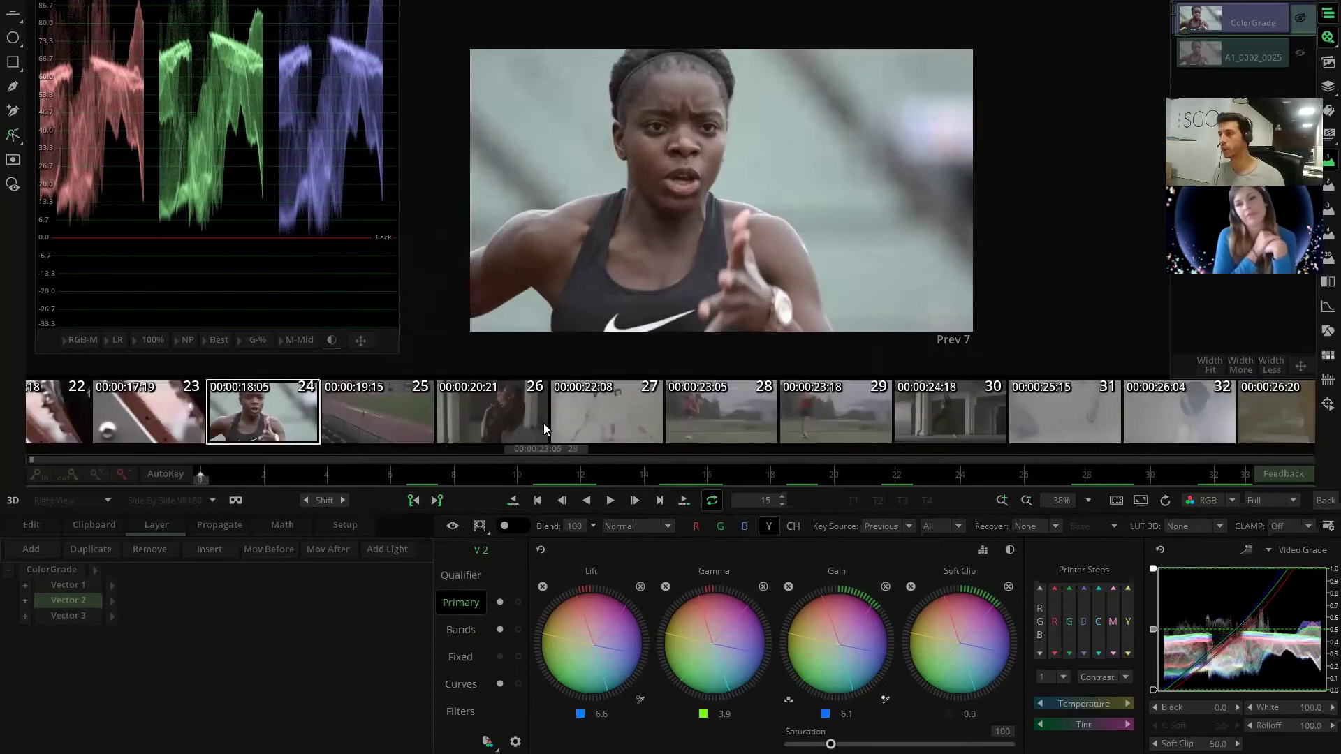
pyautogui.scroll(-6, 716, 418)
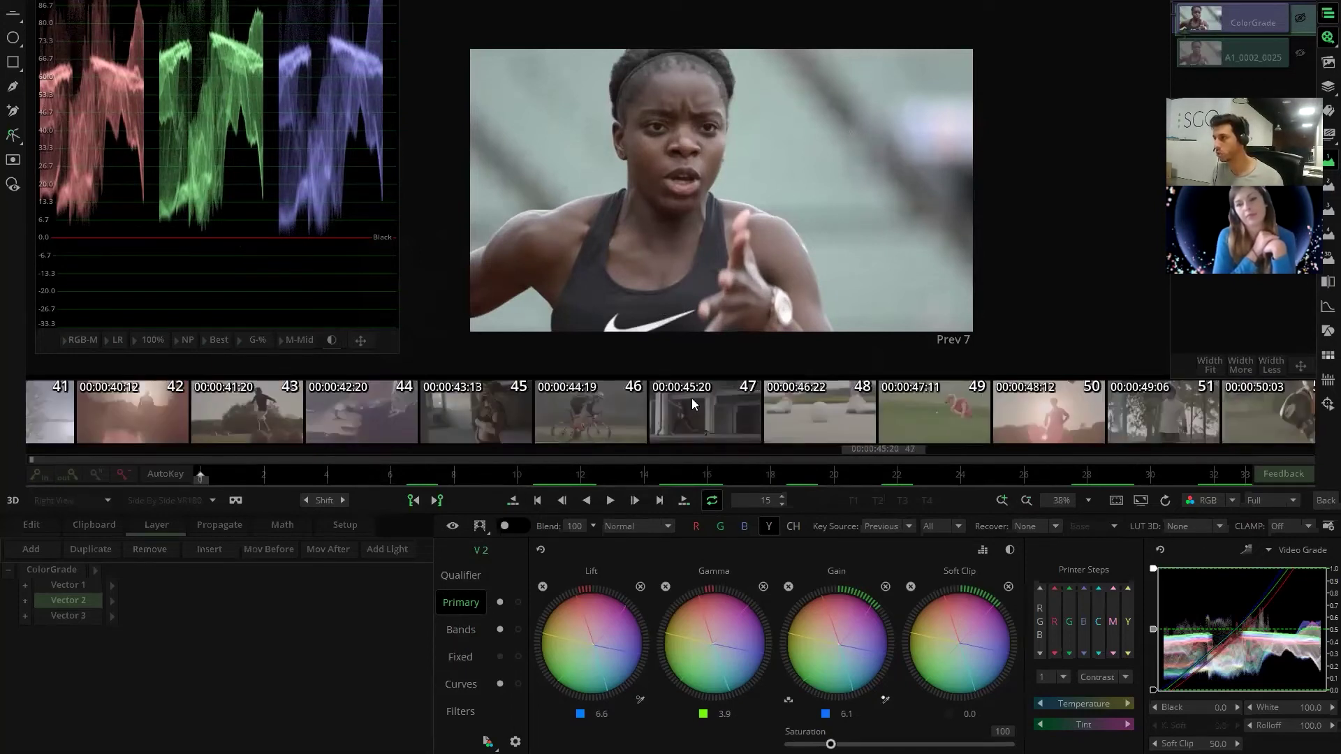
pyautogui.scroll(-3, 691, 398)
pyautogui.click(768, 412)
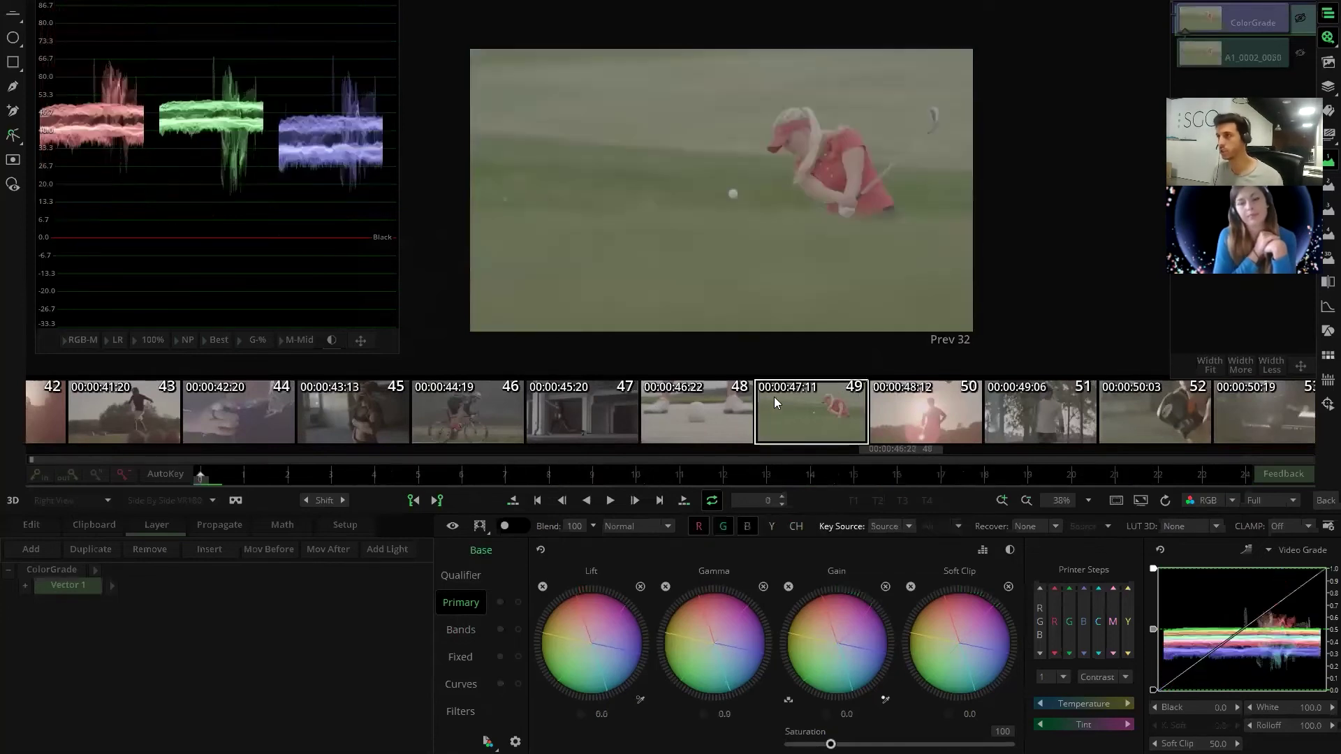
# - Compare the slider, Hexagon Mixer and RGB mixing modes of Vector 1's Fixed colour correction
pyautogui.click(461, 656)
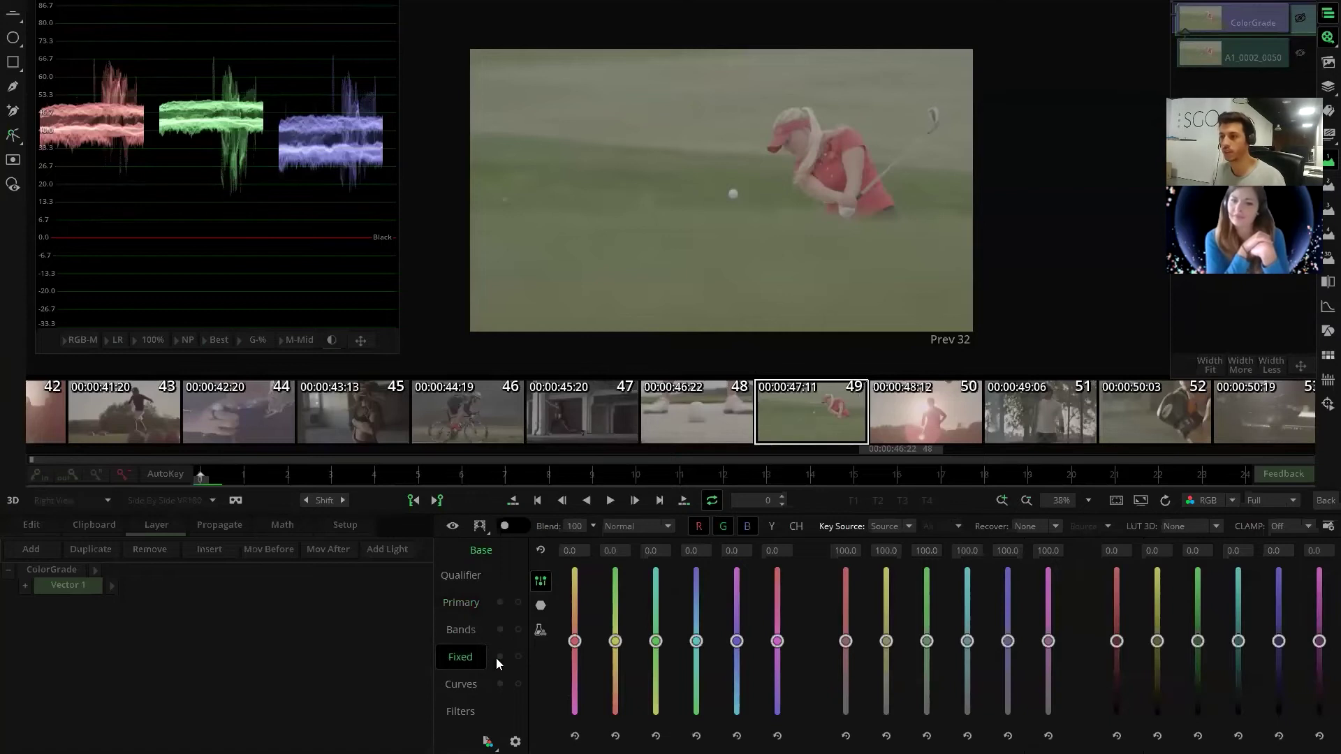
pyautogui.click(540, 605)
pyautogui.click(540, 632)
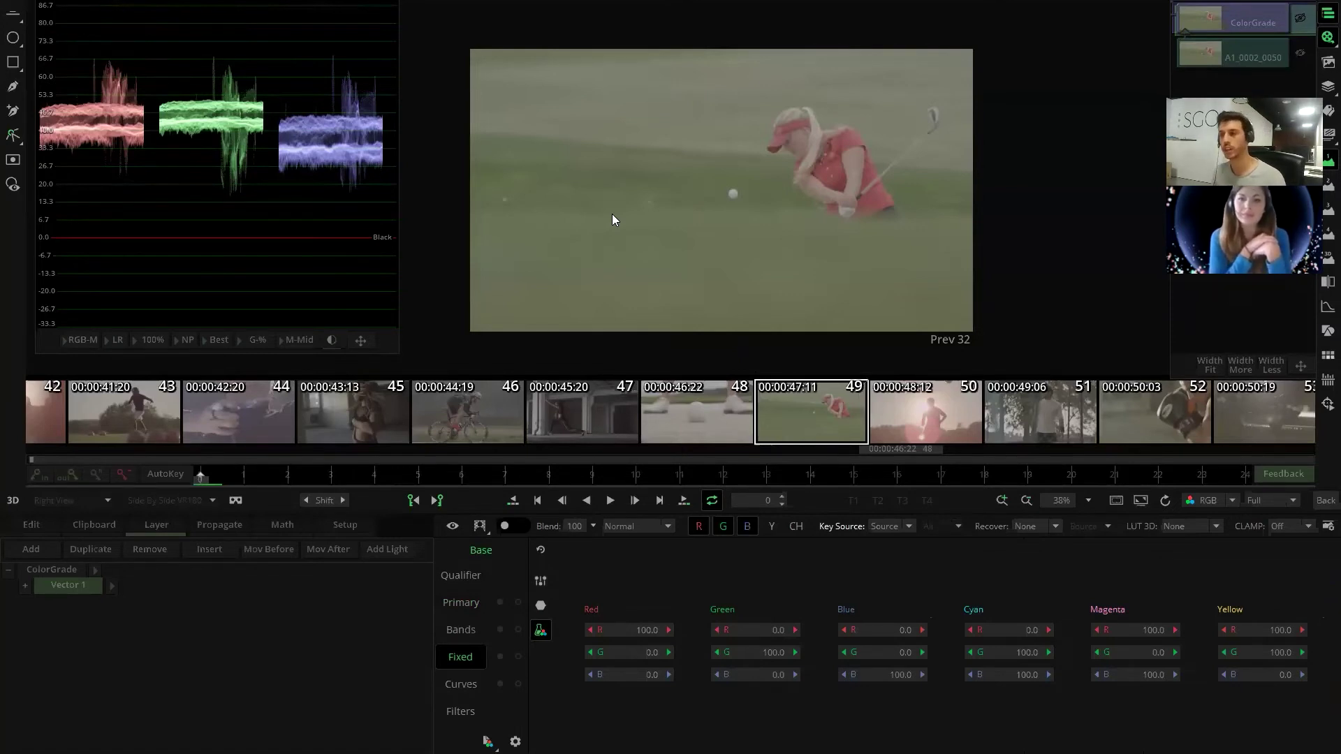
pyautogui.click(541, 581)
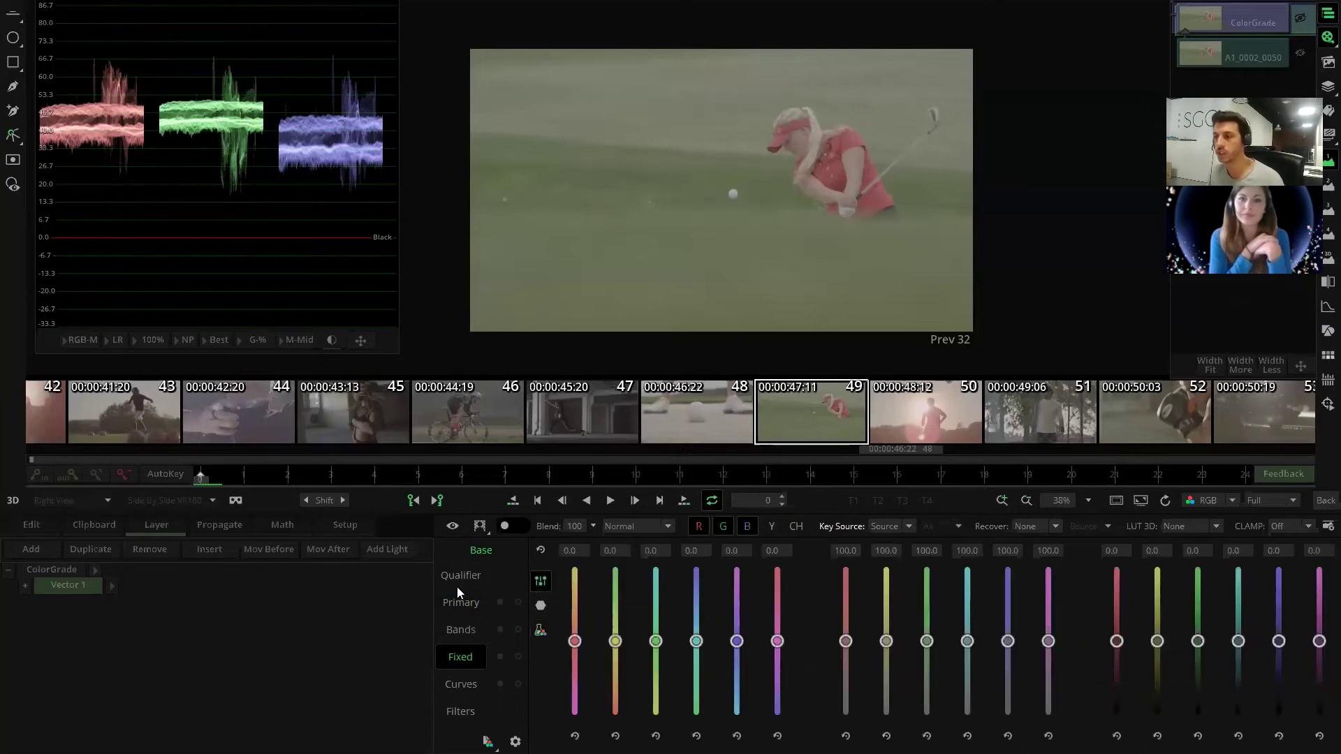
# - Set the blend mode of Vector 1 to Soft Light
pyautogui.click(631, 533)
pyautogui.scroll(-3, 641, 620)
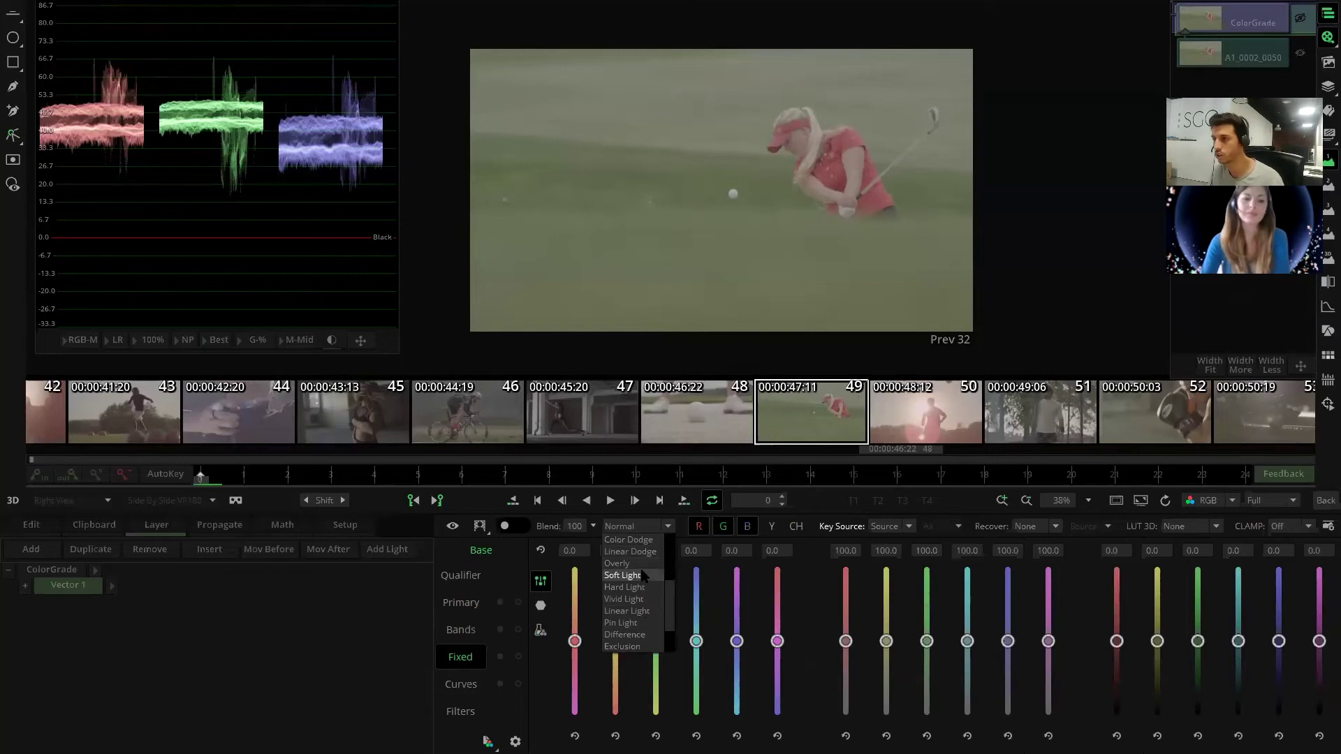
pyautogui.click(630, 575)
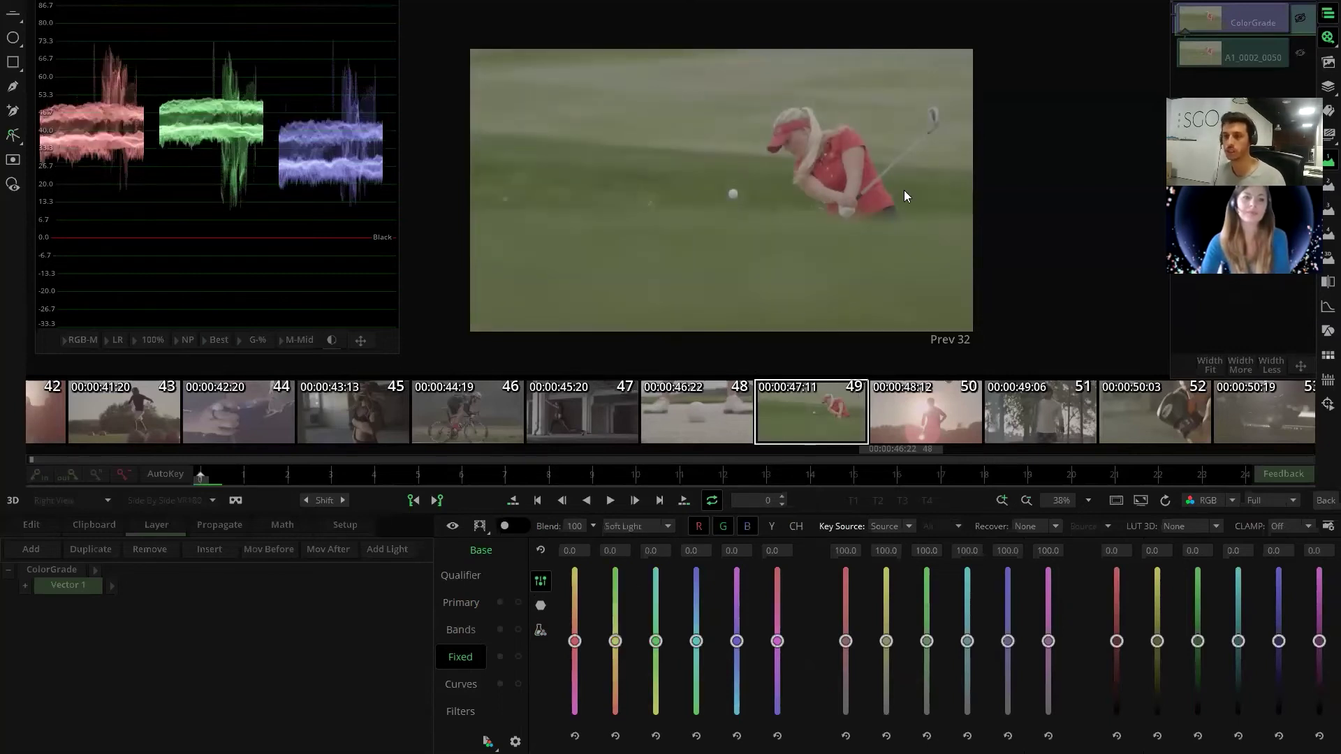
# - Add Vector 2 above the base, limit it to the Y channel and raise its Primary Gain to brighten the golf shot
pyautogui.click(31, 549)
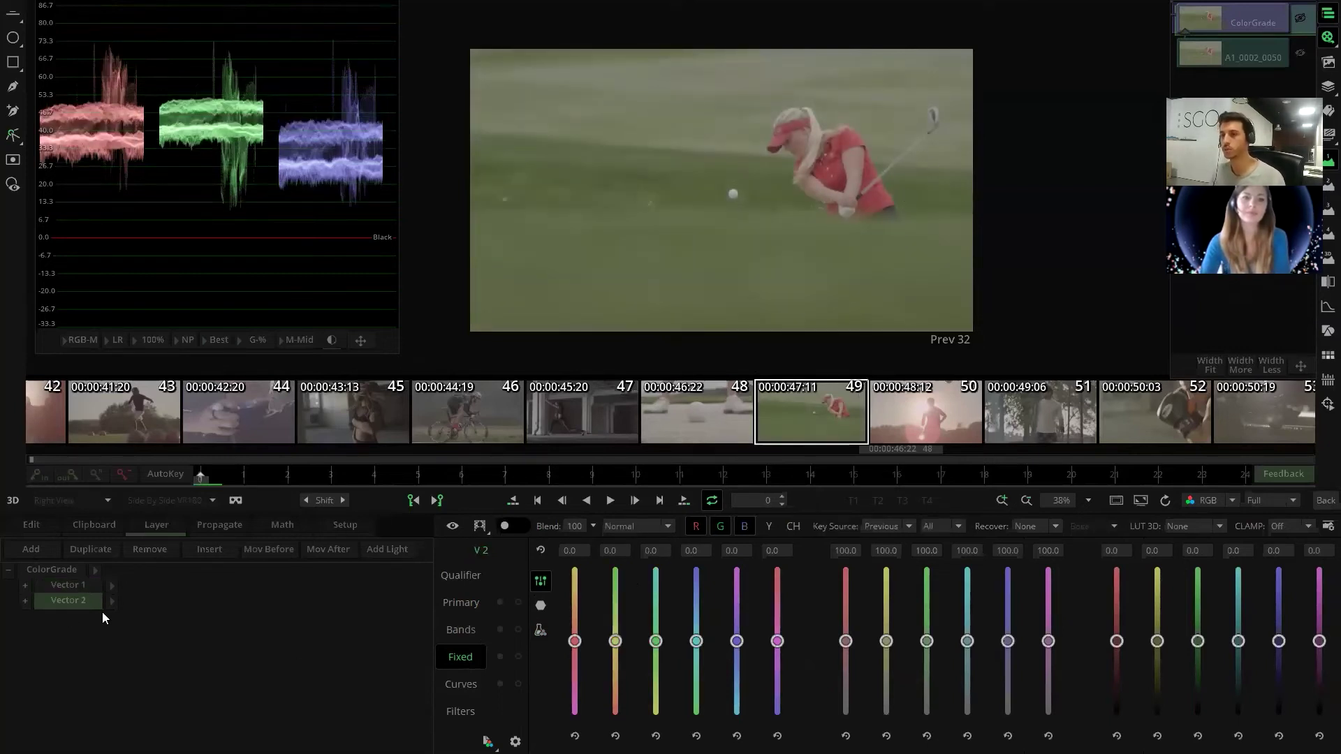
pyautogui.click(461, 600)
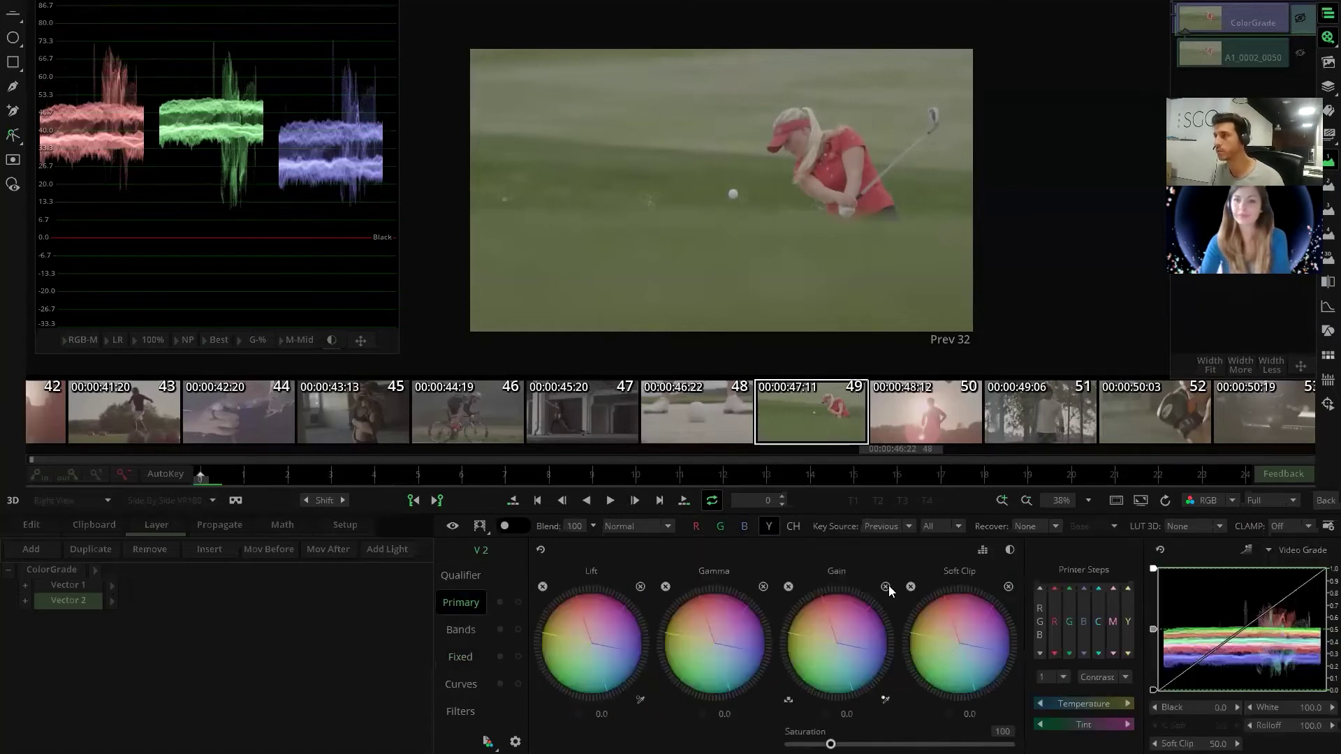
pyautogui.moveTo(888, 585); pyautogui.dragTo(835, 585)
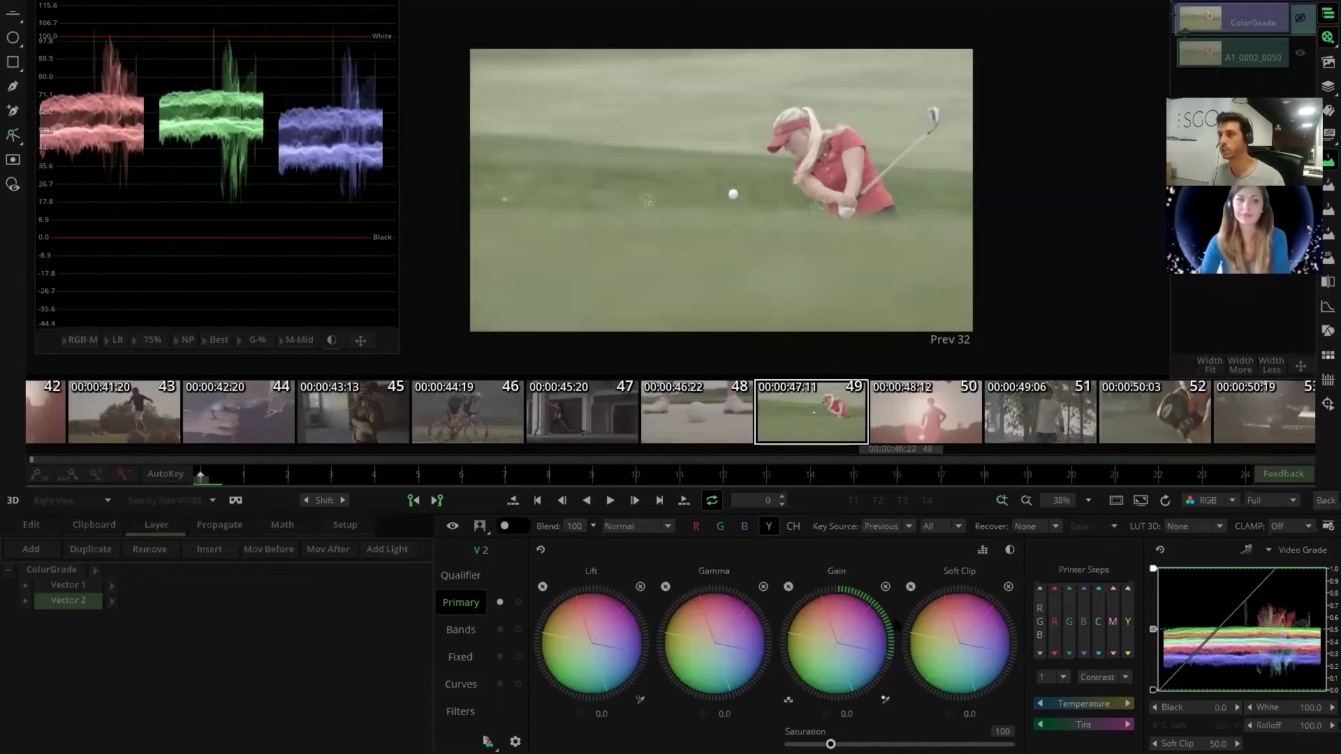
# - Lower Vector 2's Lift and Gamma levels, tint its Lift toward violet by 13.3 and its Gain toward red by 12.7
pyautogui.moveTo(625, 631); pyautogui.dragTo(455, 651)
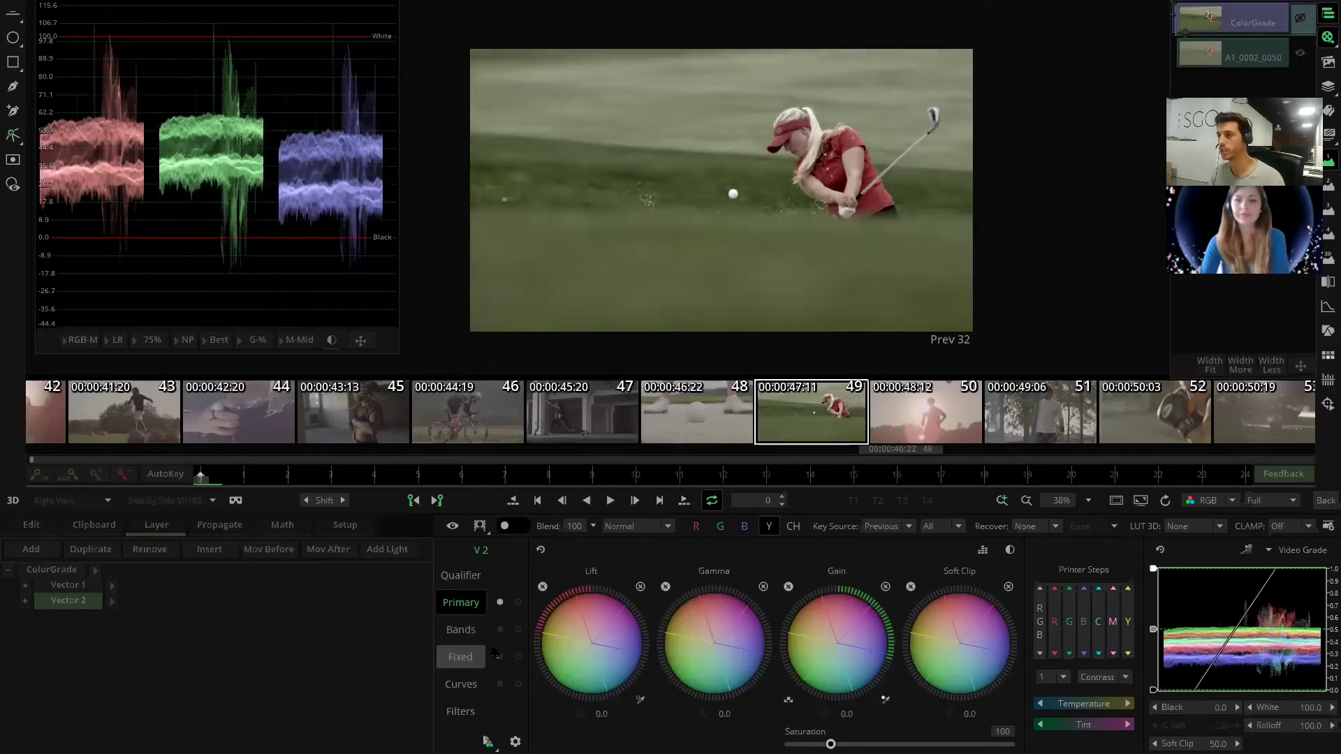
pyautogui.moveTo(615, 636); pyautogui.dragTo(588, 647)
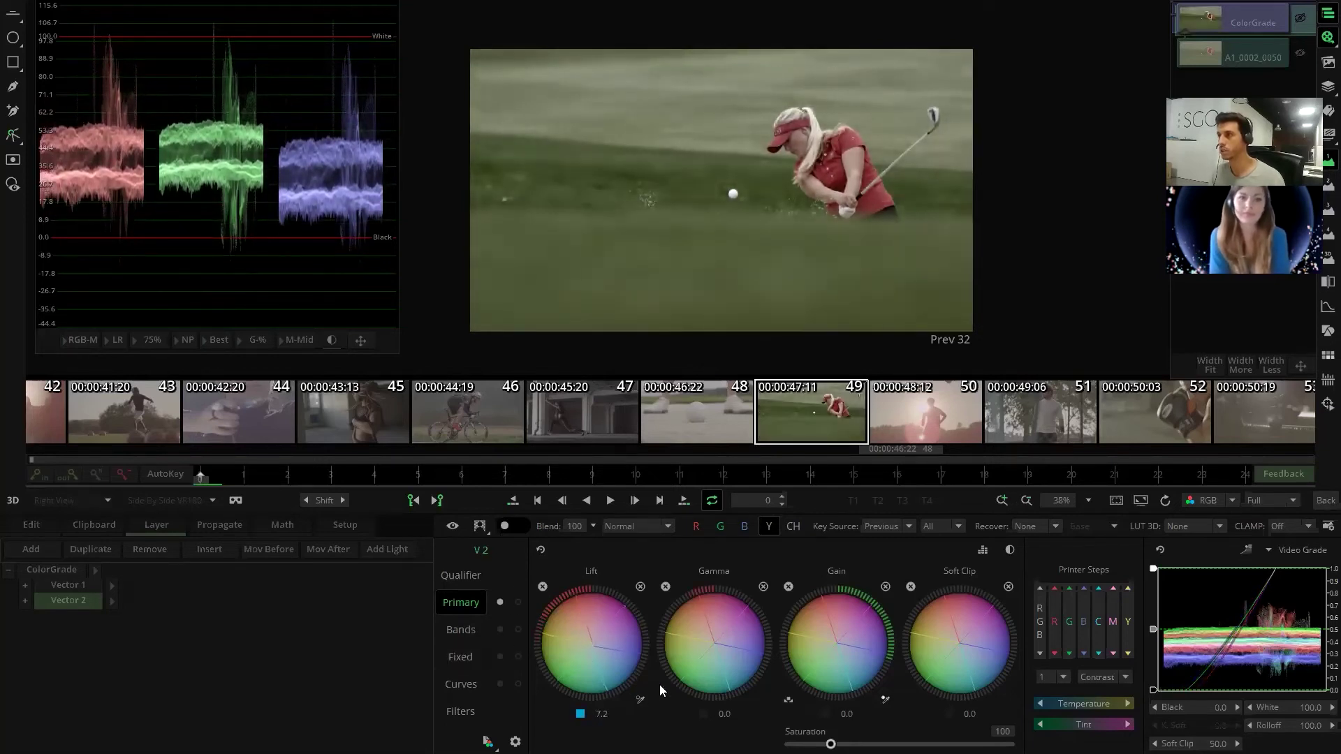
pyautogui.moveTo(832, 656); pyautogui.dragTo(832, 646)
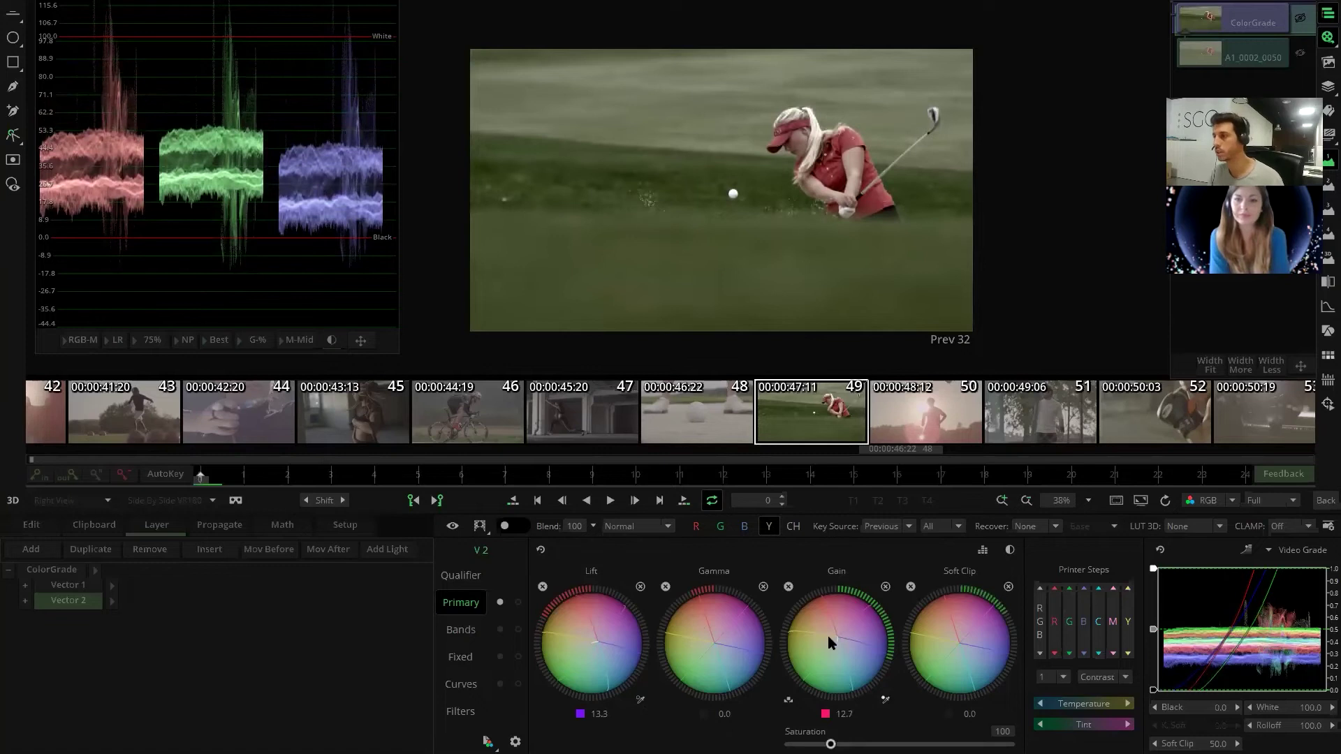
# - Adjust Vector 2's Shadows, Midtones and Highlights bands, and inspect the golfer at frame 7
pyautogui.click(444, 624)
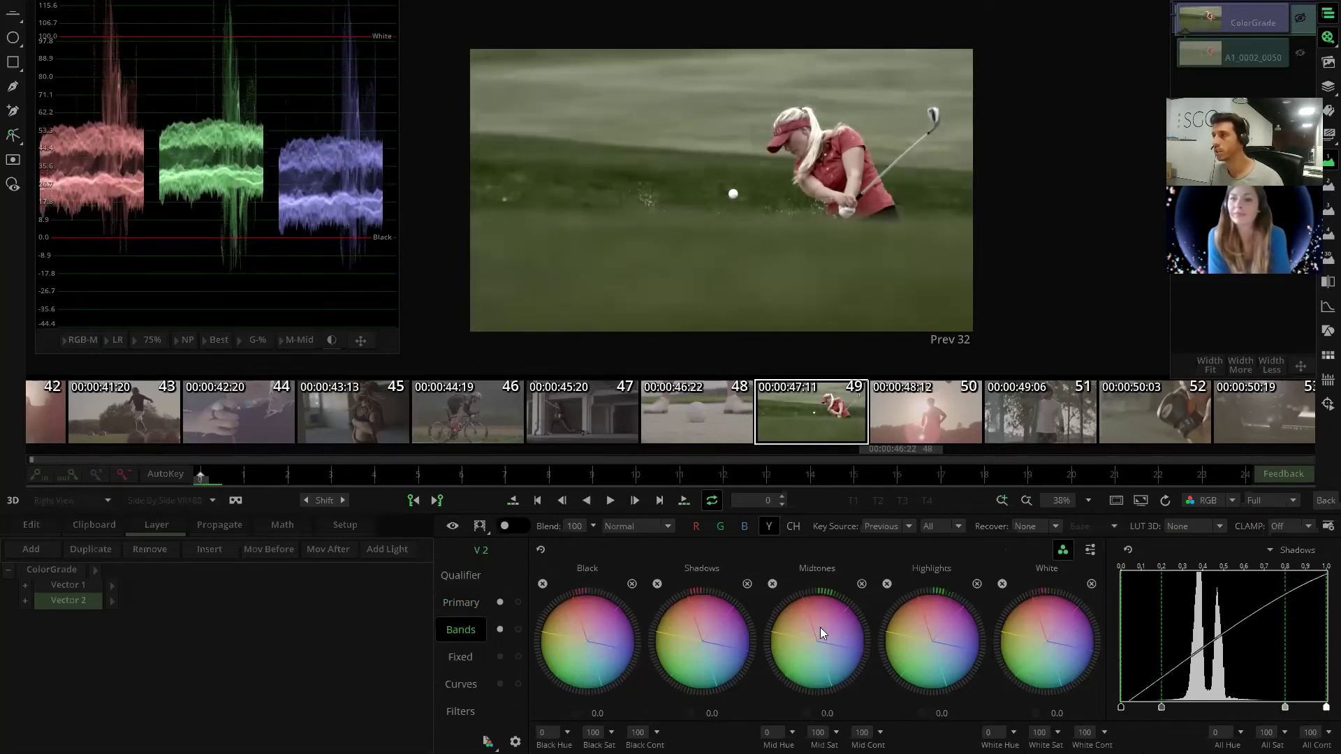
pyautogui.click(462, 608)
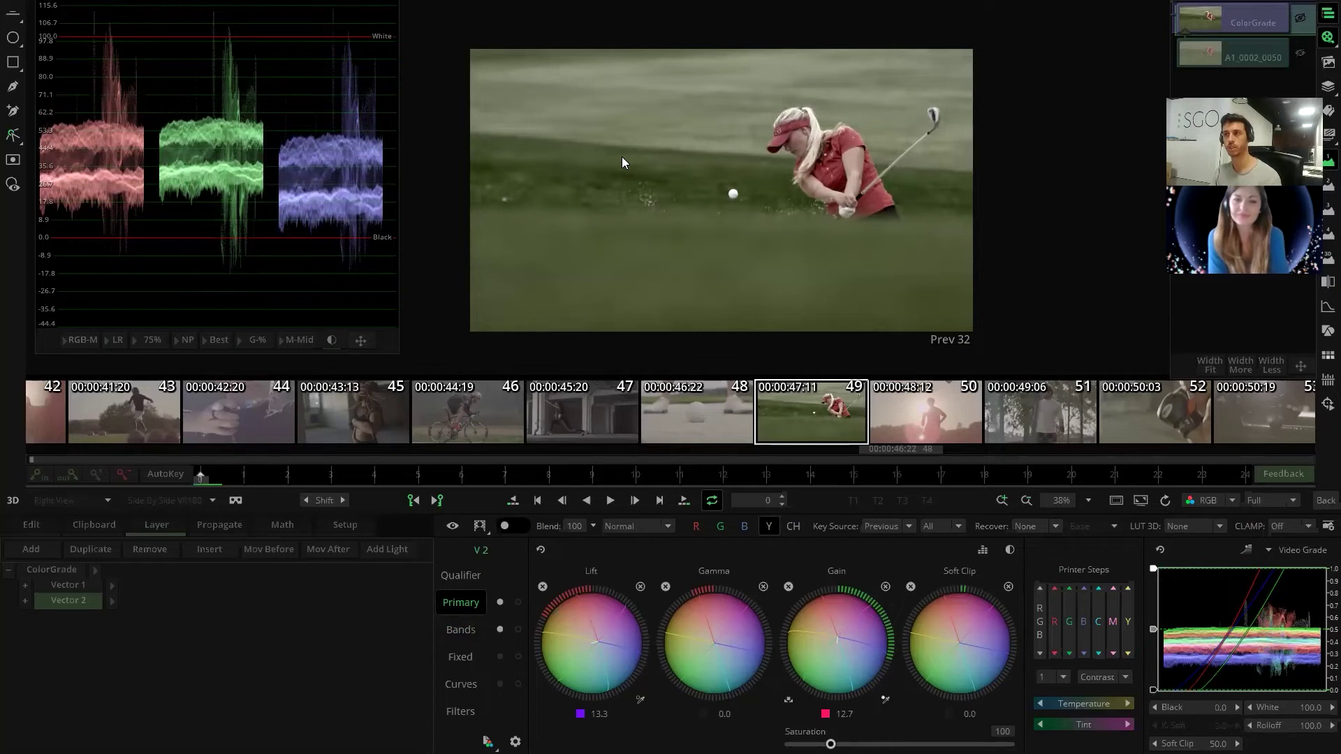
pyautogui.moveTo(250, 479); pyautogui.dragTo(522, 480)
pyautogui.scroll(2, 626, 203)
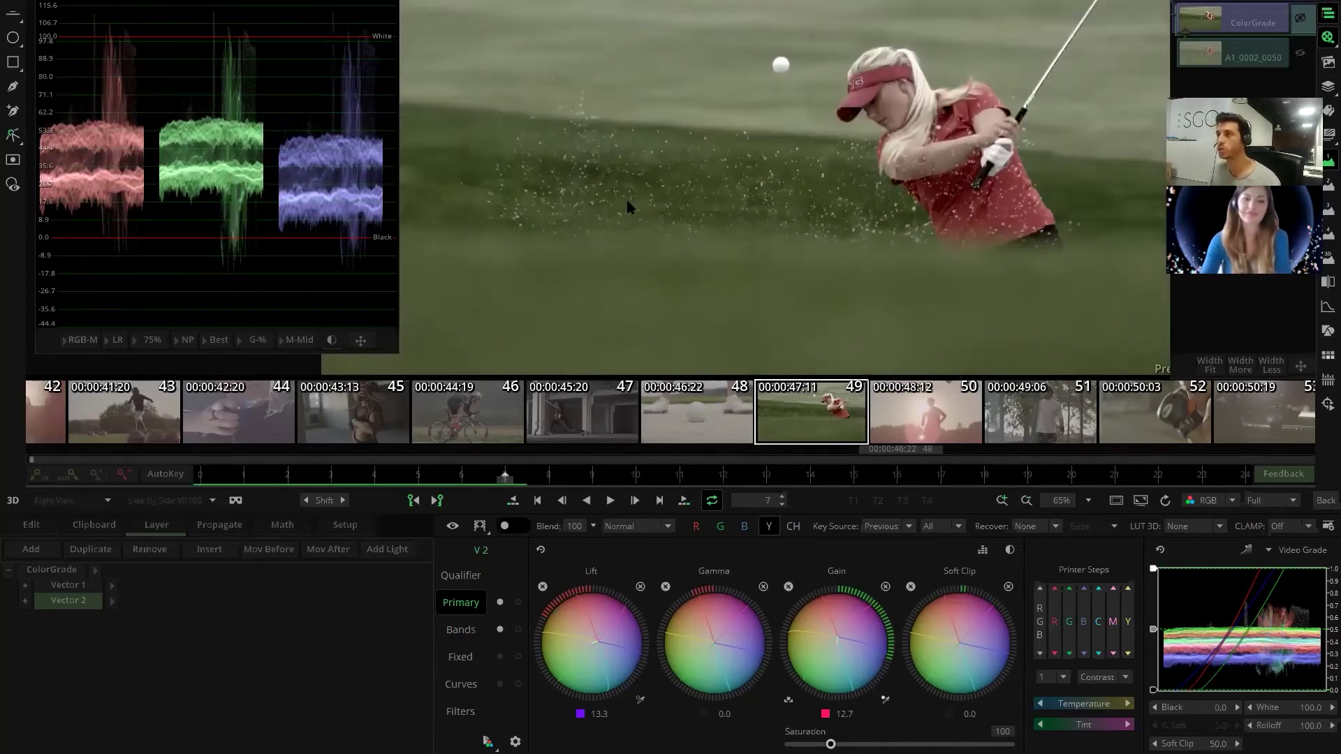
pyautogui.scroll(-2, 626, 199)
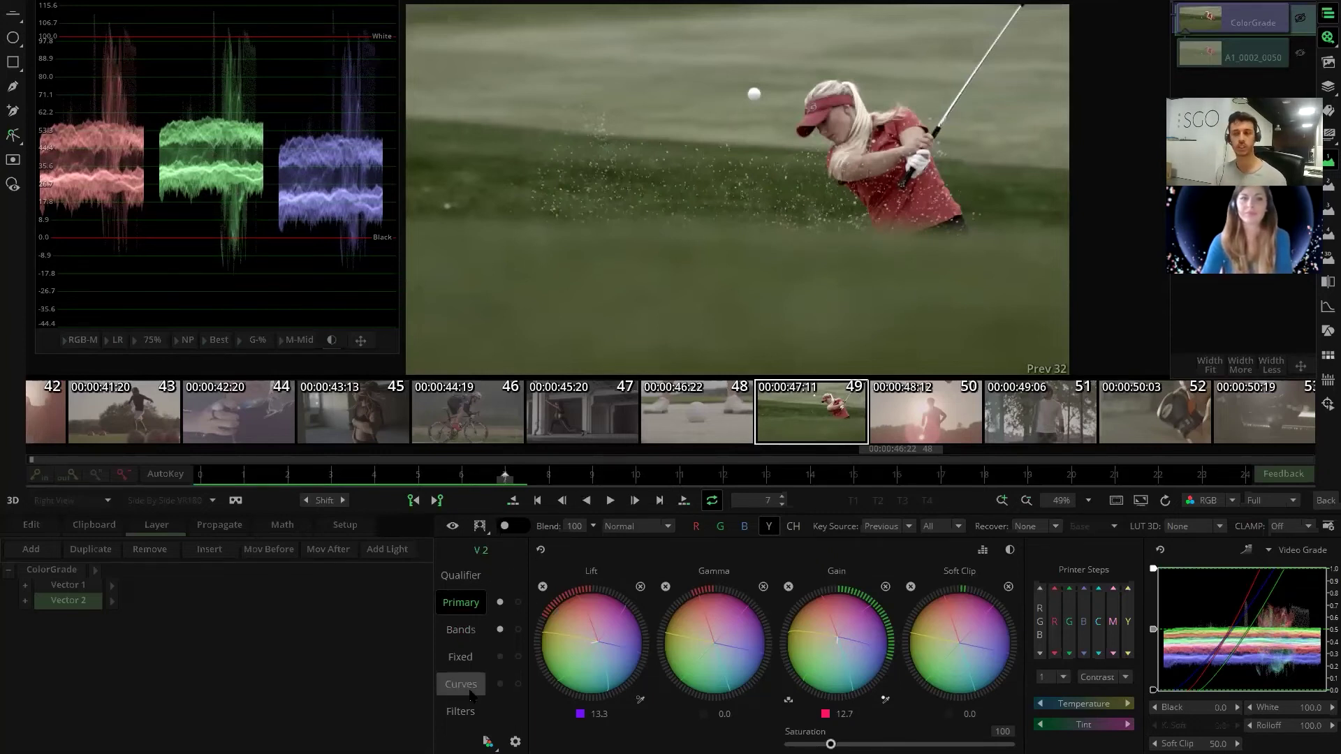
# - Examine the Fixed correction modes for Vector 2, including the hexagon view and the RGB mixing values
pyautogui.click(458, 657)
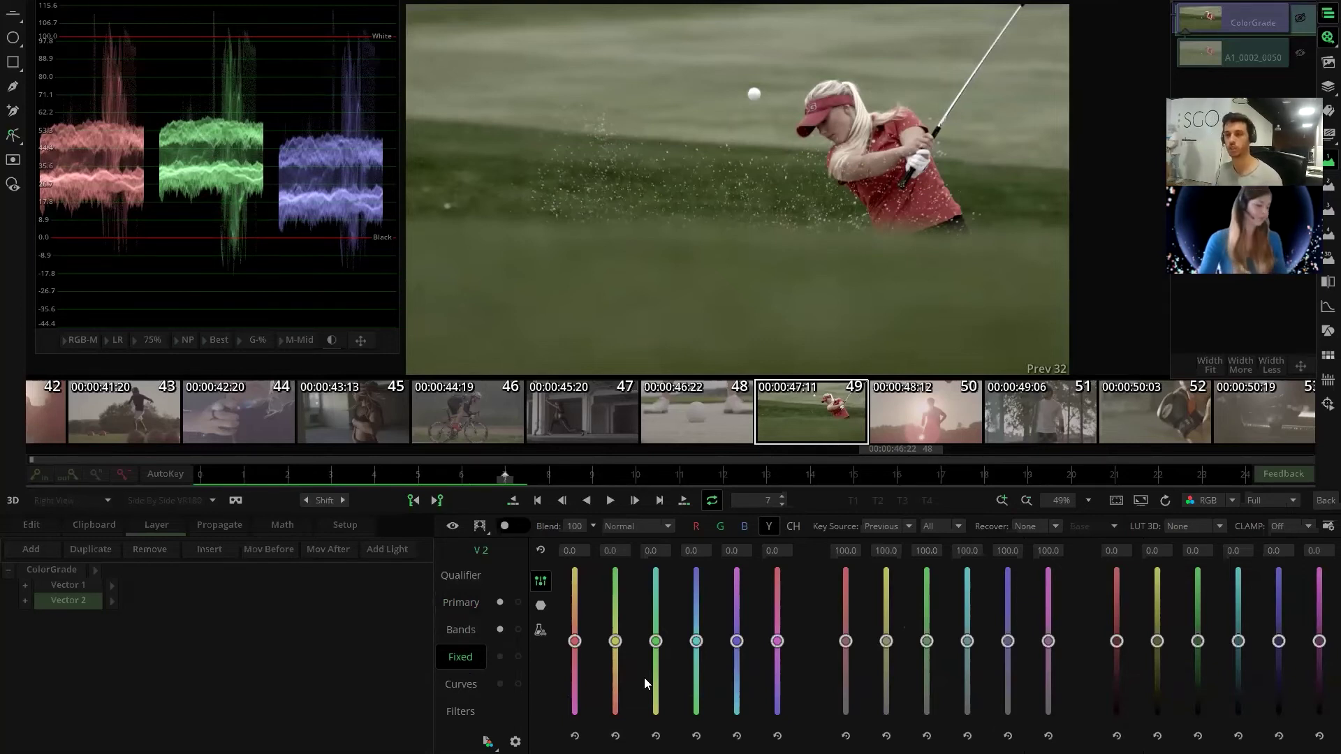
pyautogui.click(540, 605)
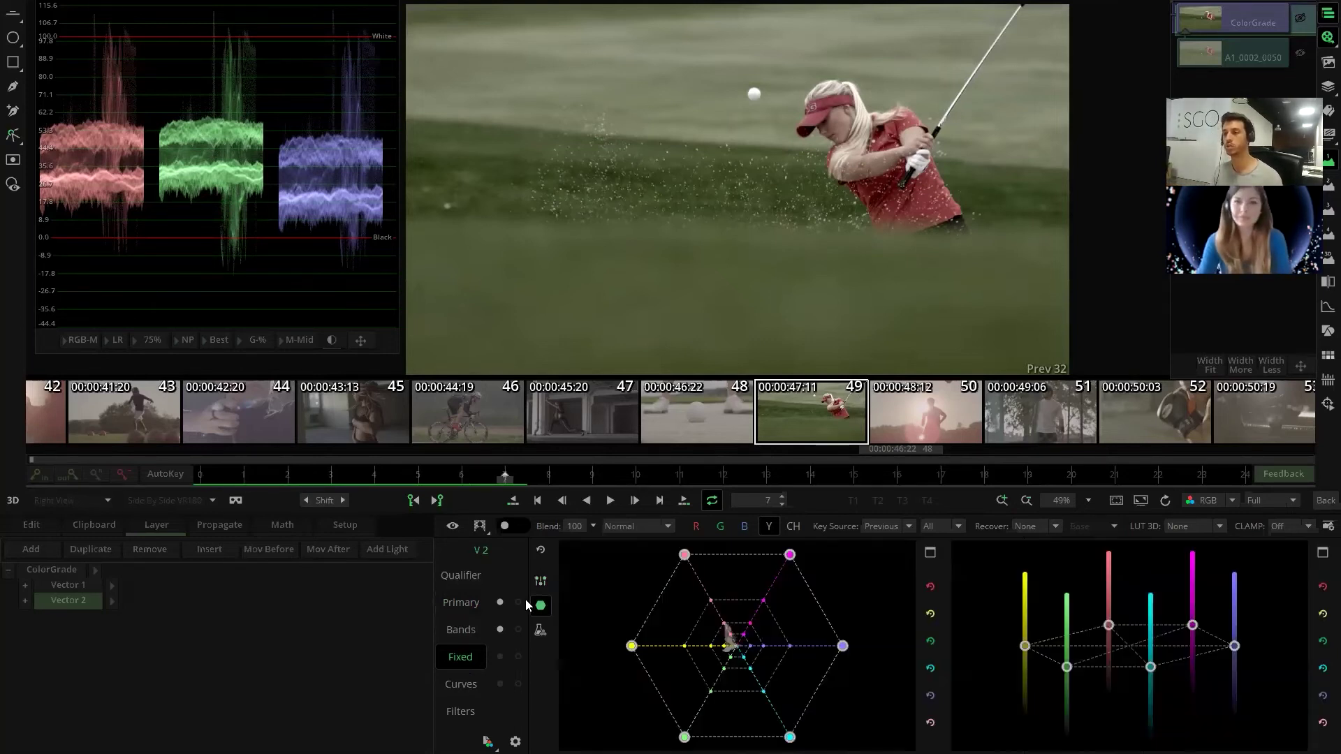
pyautogui.click(539, 631)
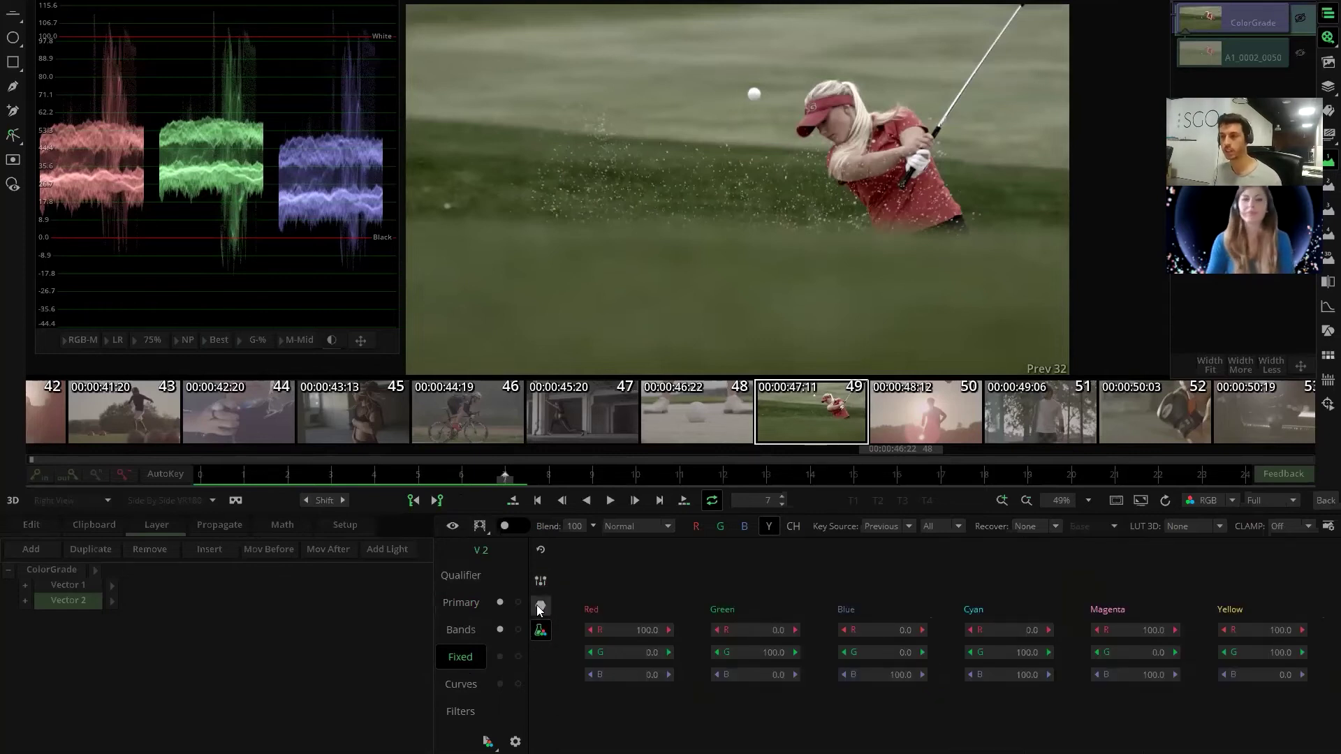
pyautogui.click(537, 604)
# - Add Vector 3 to the golf shot's grade and display its Fixed correction in the Hexagon Mixer
pyautogui.click(30, 548)
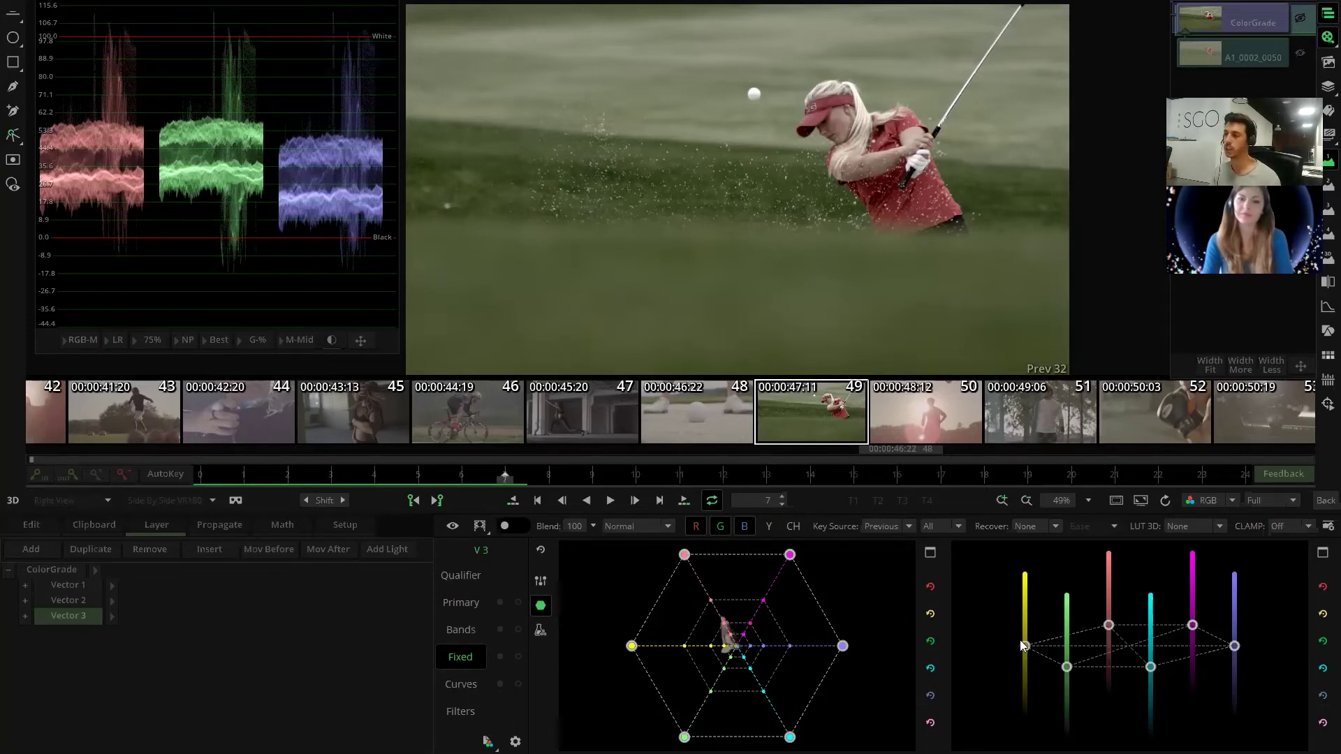
pyautogui.click(540, 581)
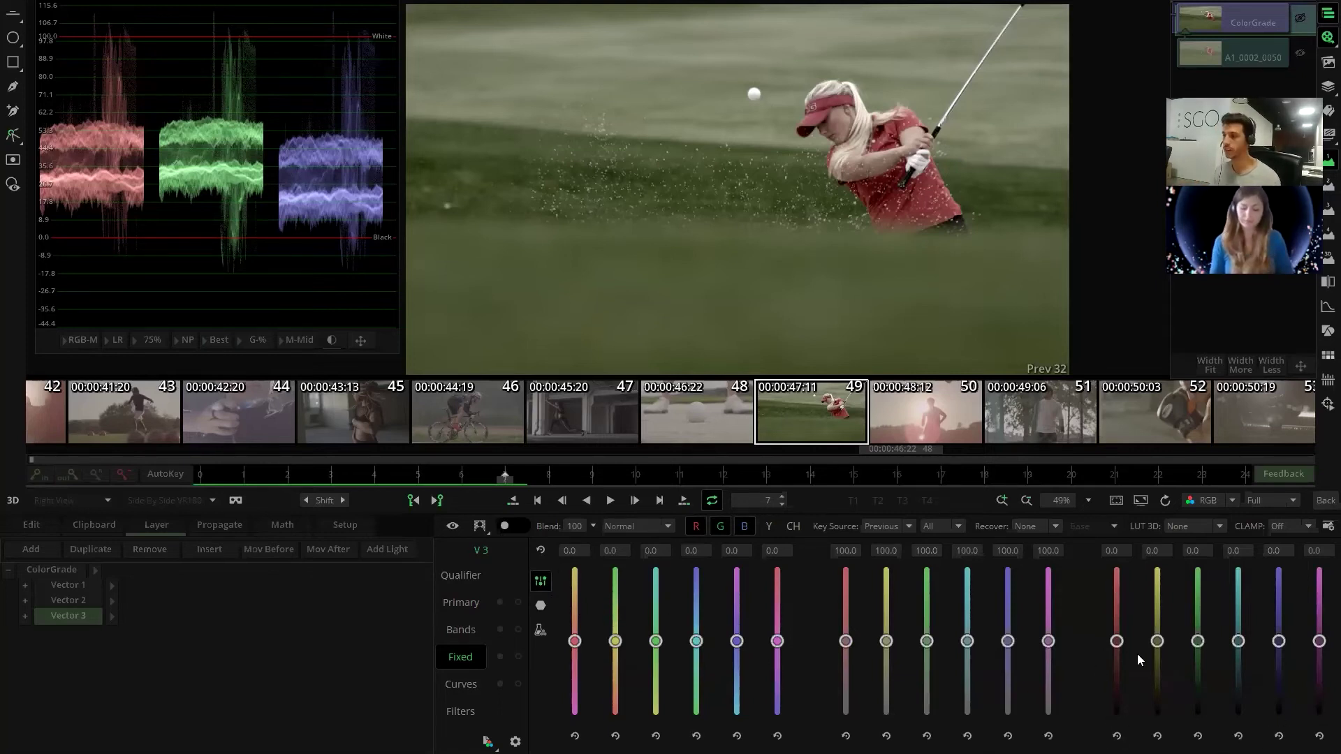
pyautogui.click(537, 634)
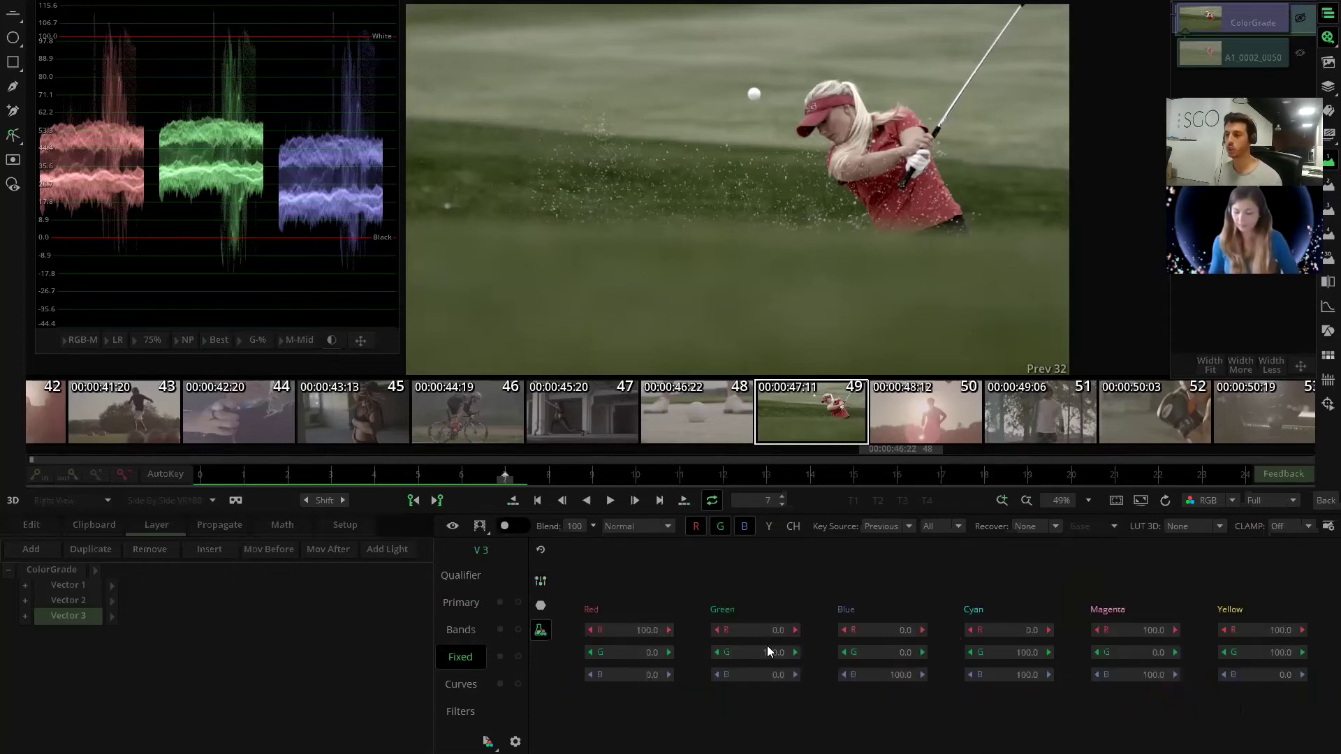
pyautogui.click(540, 605)
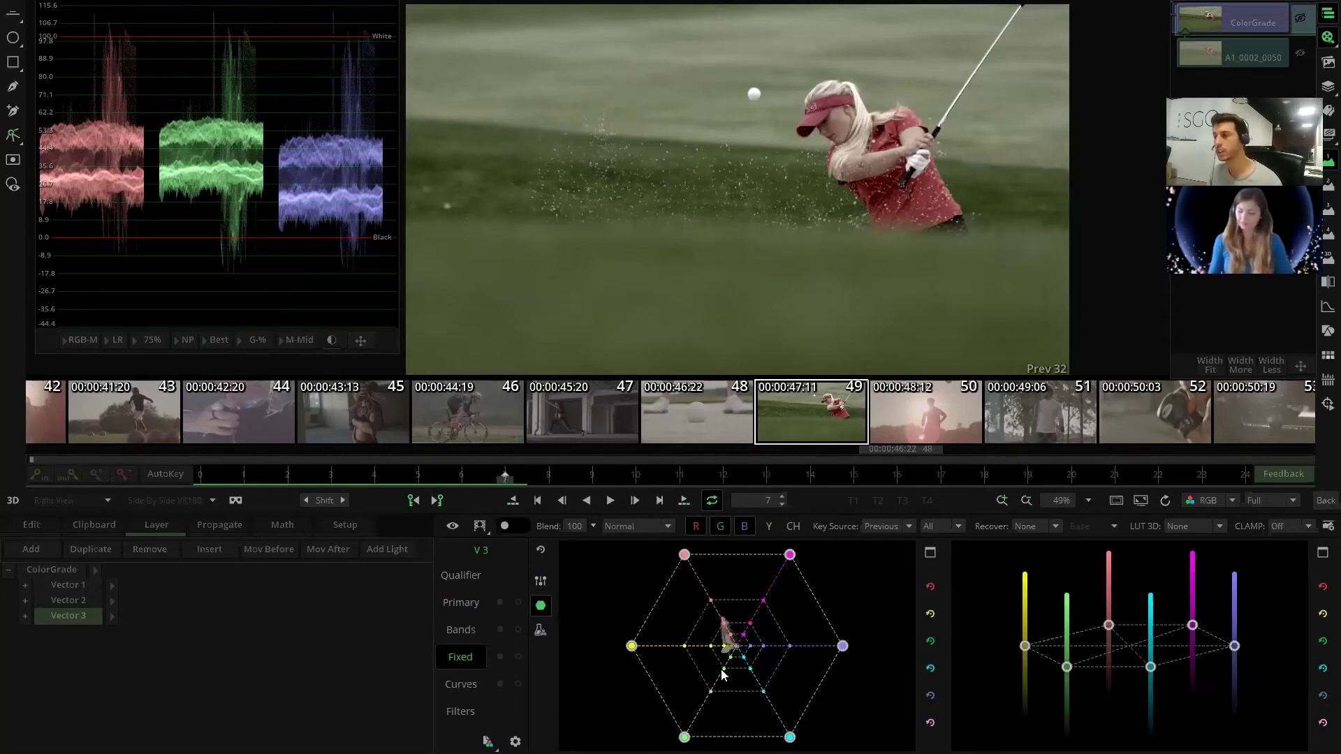
# - Shift Vector 3's green to hue -75.9 and saturation 92.5, and its yellow to hue -55.0 and saturation 68.4, in the Hexagon Mixer
pyautogui.moveTo(685, 740); pyautogui.dragTo(762, 734)
pyautogui.moveTo(632, 646); pyautogui.dragTo(672, 672)
pyautogui.moveTo(751, 733); pyautogui.dragTo(760, 740)
pyautogui.moveTo(671, 680); pyautogui.dragTo(675, 683)
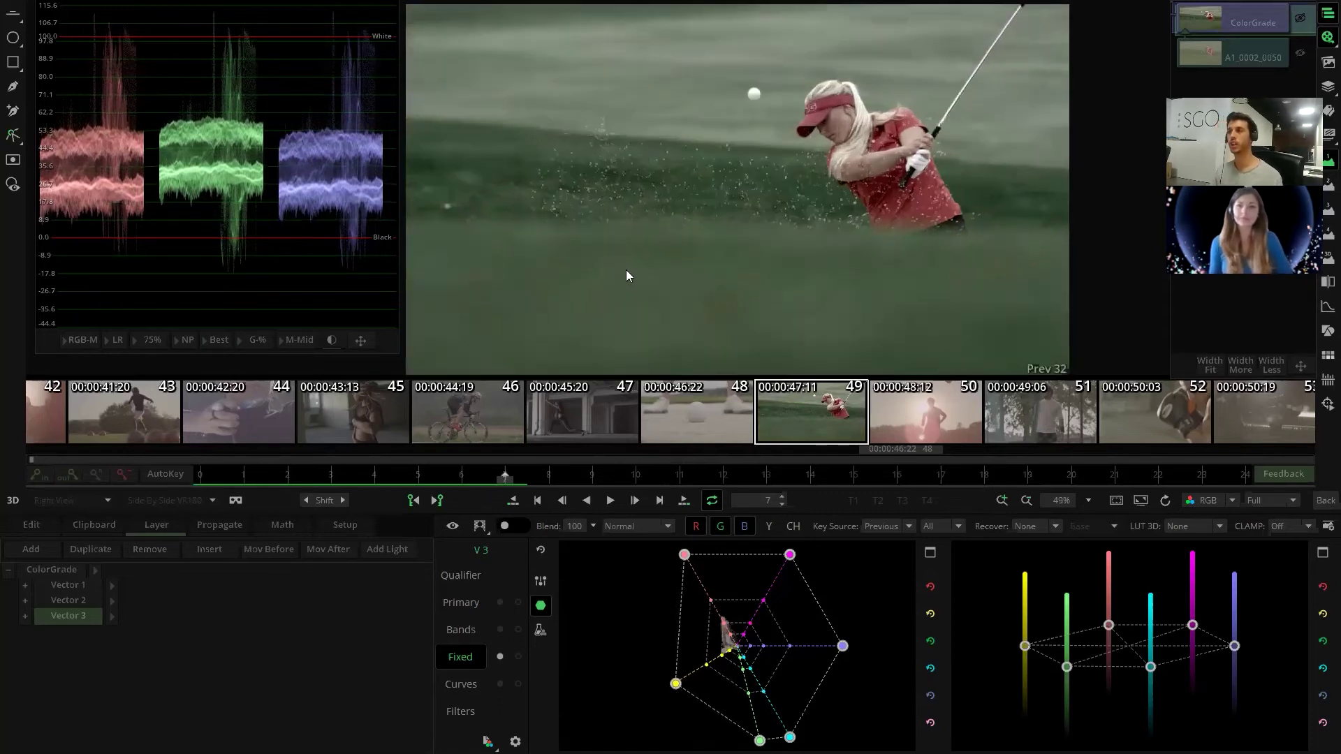
pyautogui.scroll(-2, 626, 269)
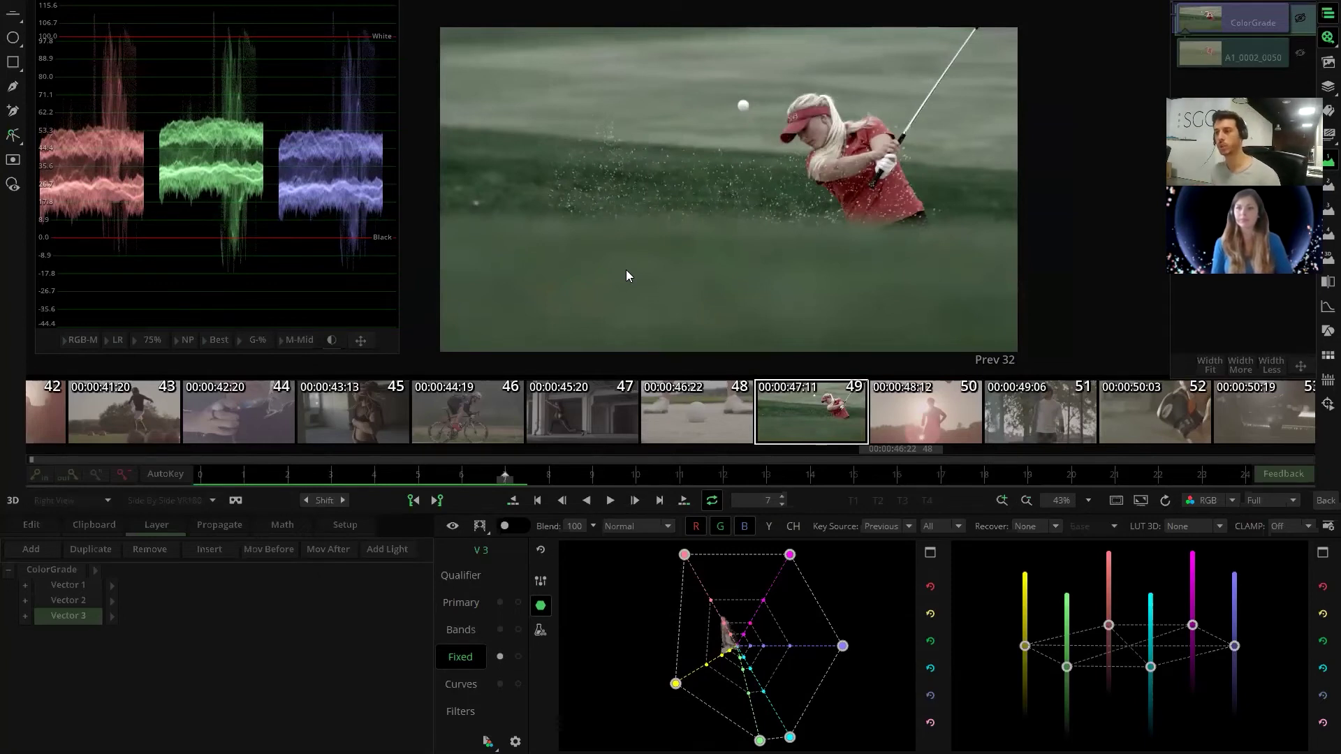
pyautogui.click(540, 581)
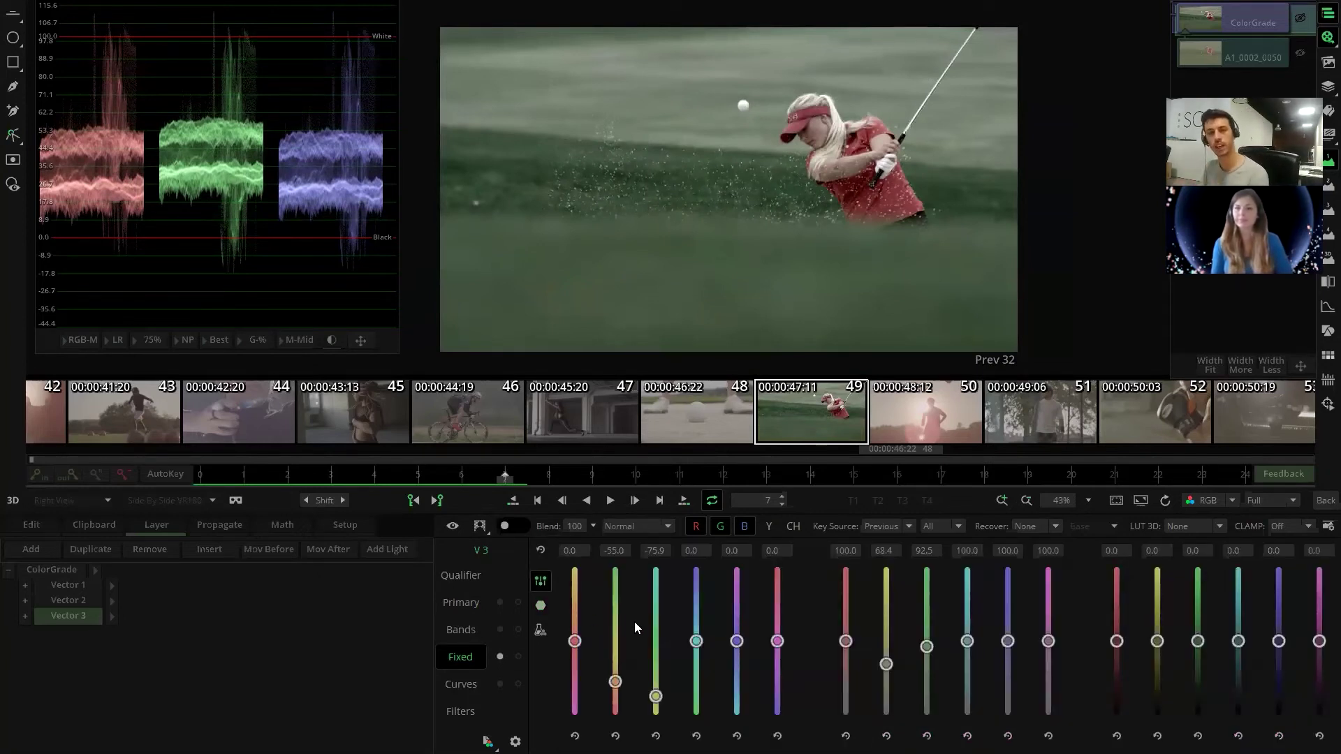
# - Shift Vector 3's red toward magenta and increase its saturation in the Hexagon Mixer to enrich the golfer's shirt
pyautogui.click(540, 605)
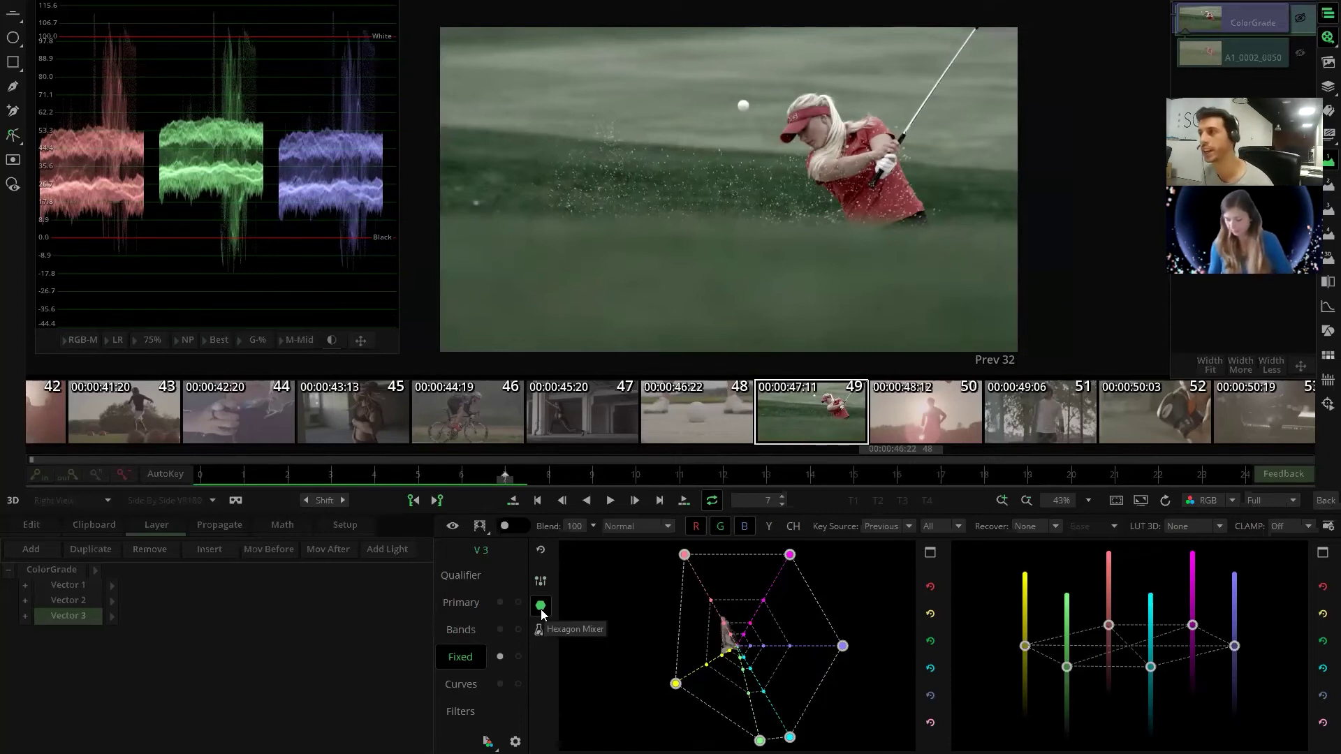
pyautogui.scroll(3, 812, 293)
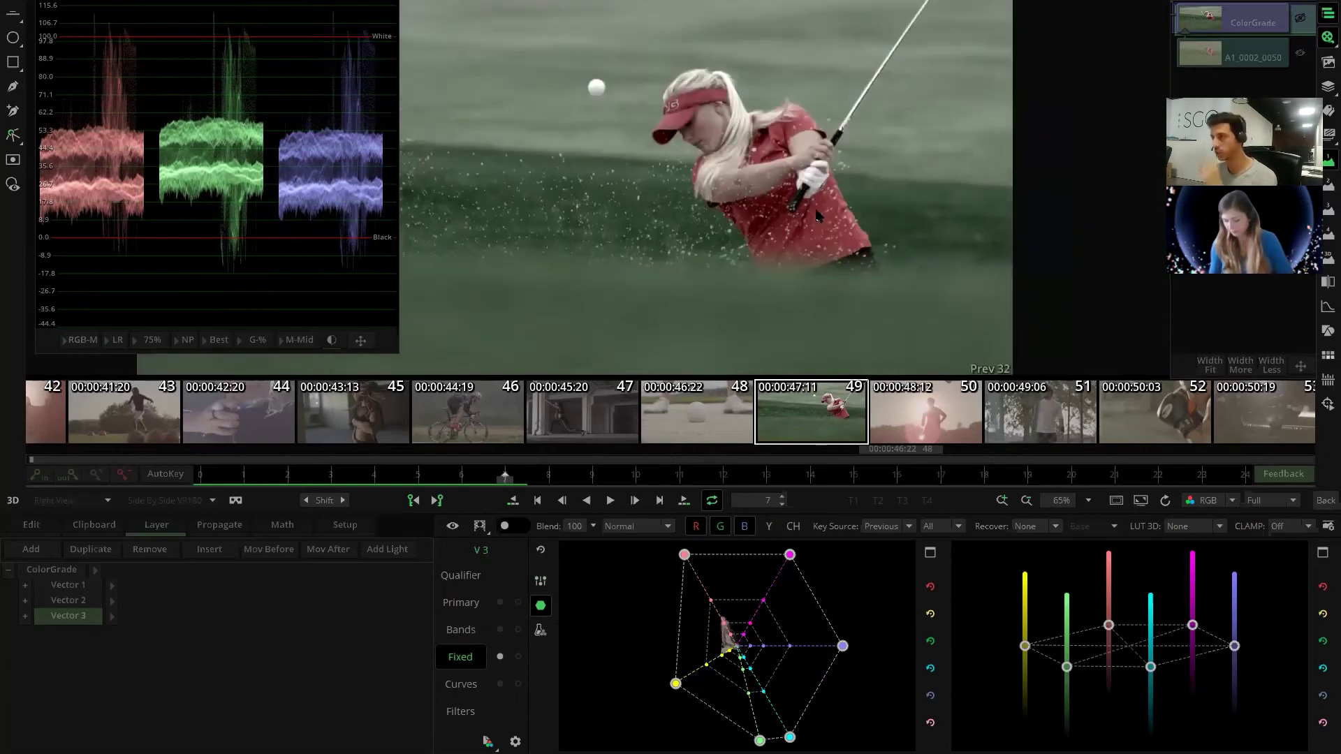
pyautogui.moveTo(684, 555); pyautogui.dragTo(704, 529)
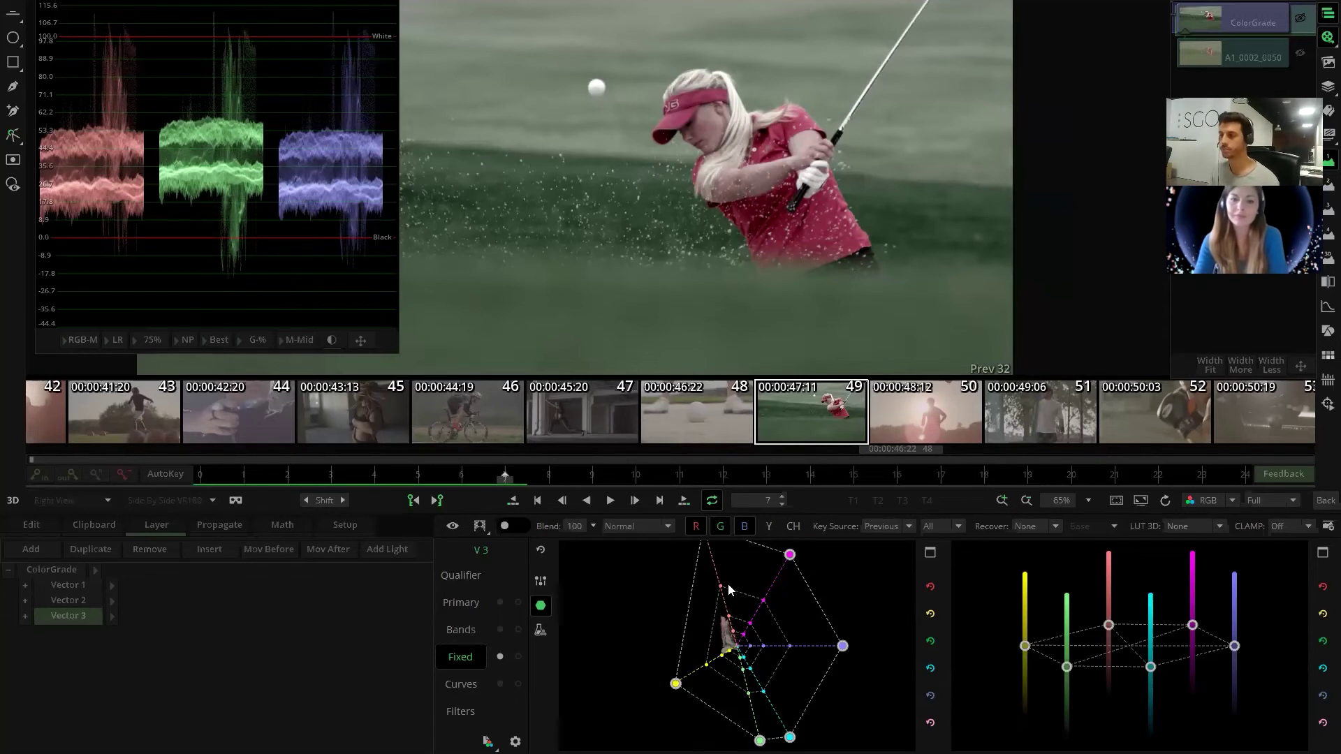
pyautogui.scroll(-4, 684, 296)
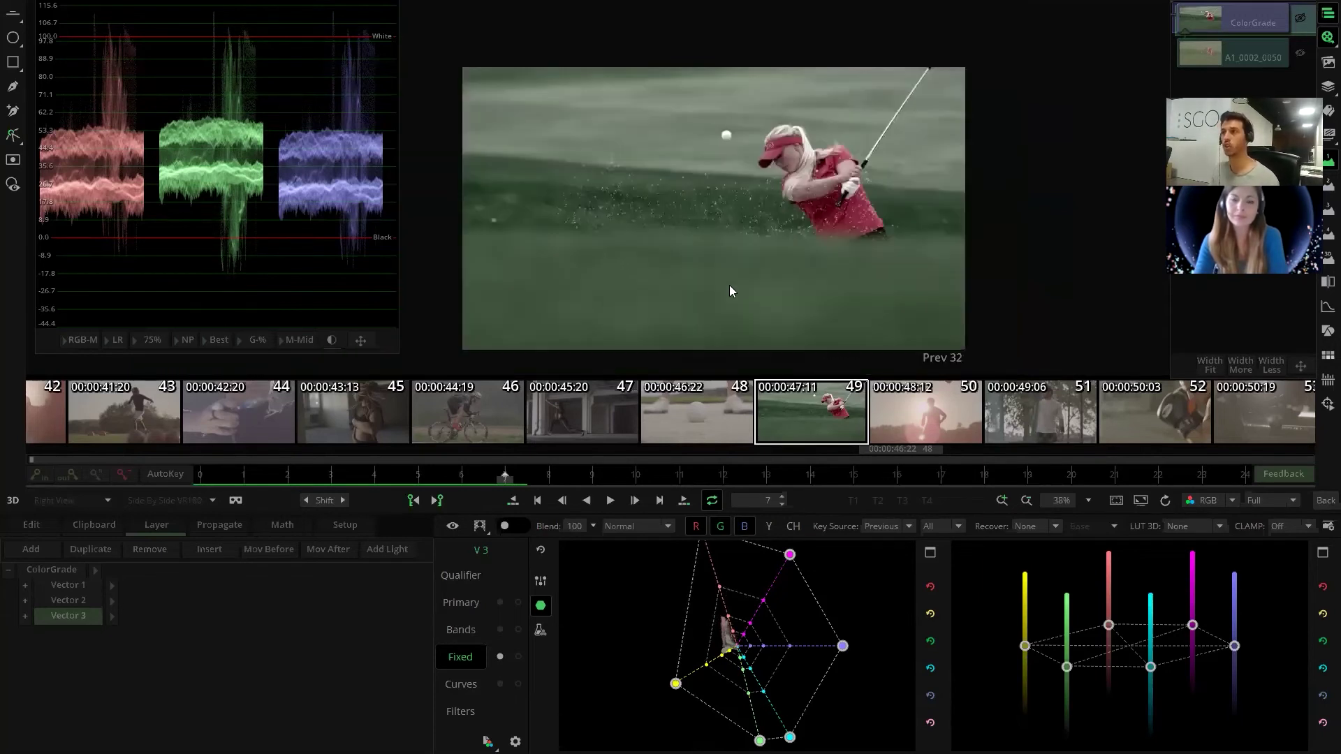
pyautogui.scroll(3, 697, 281)
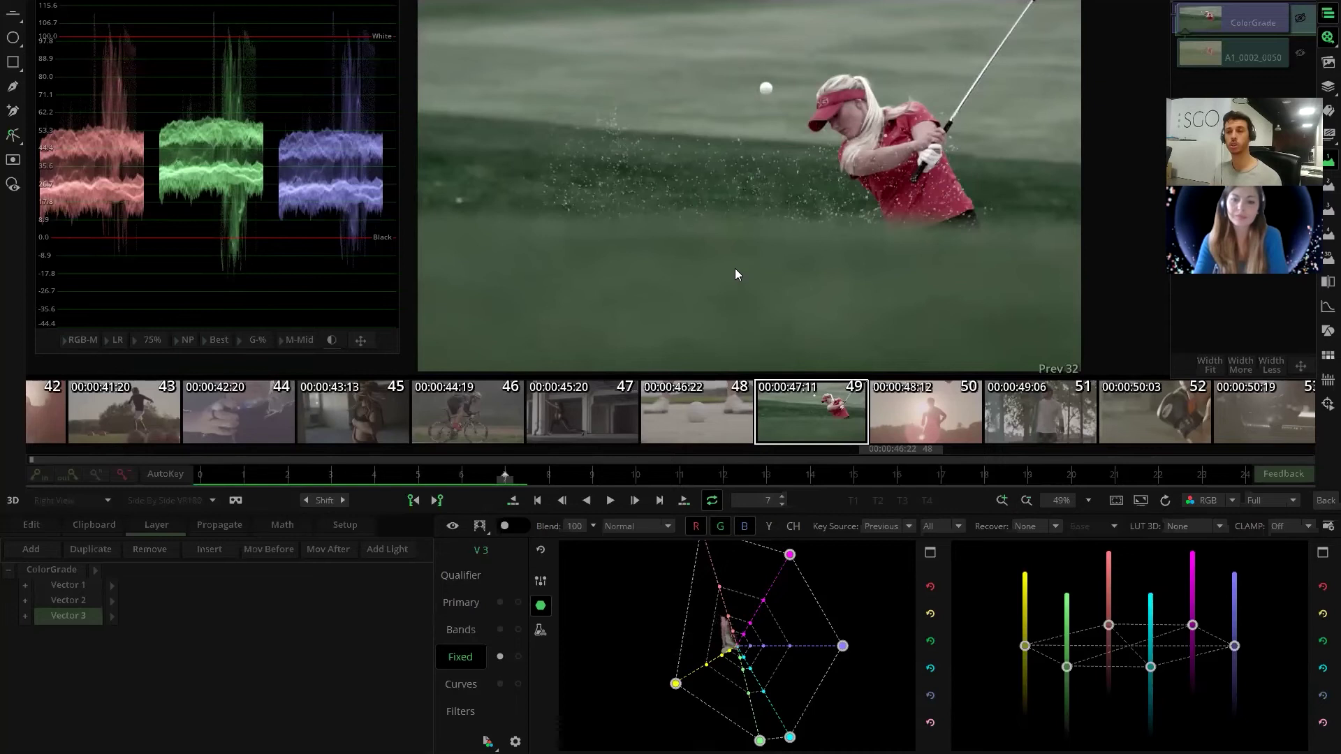
# - Darken the green and yellow tones of Vector 3 with the Hexagon Mixer's luminance controls
pyautogui.click(460, 628)
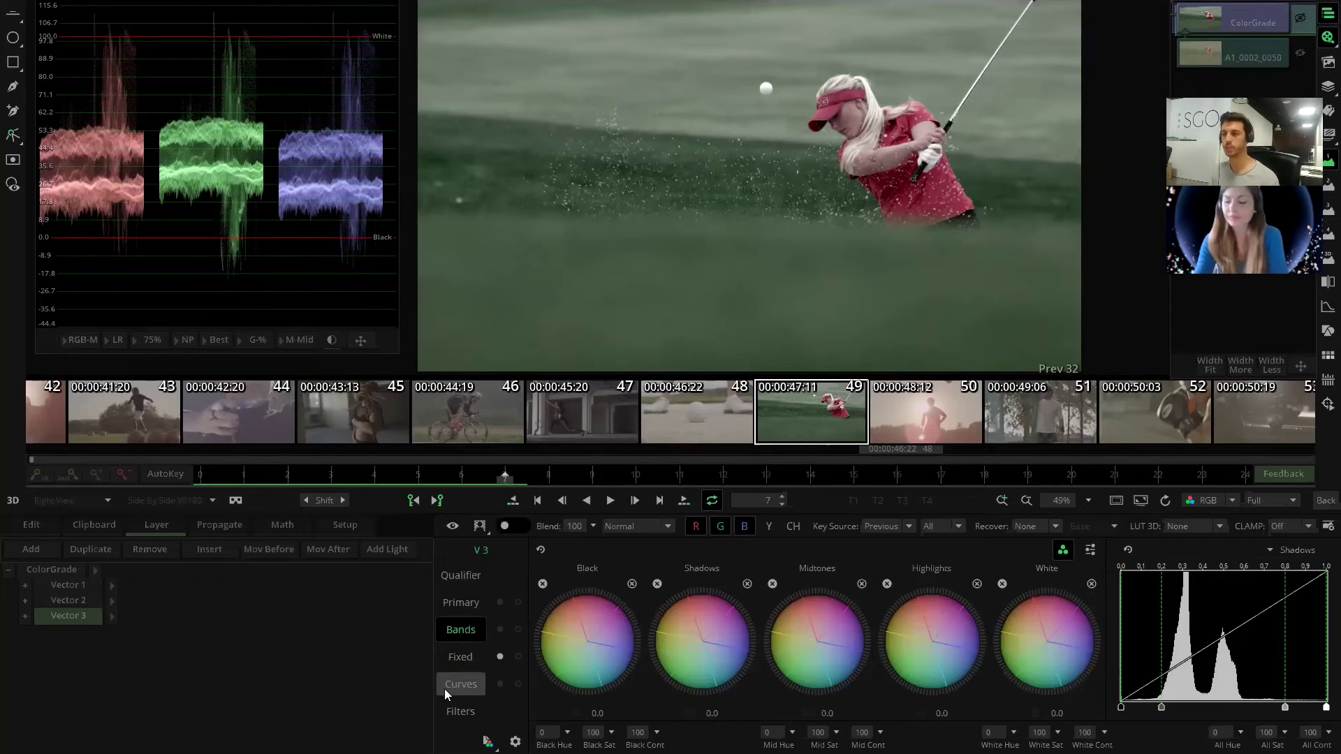
pyautogui.click(461, 658)
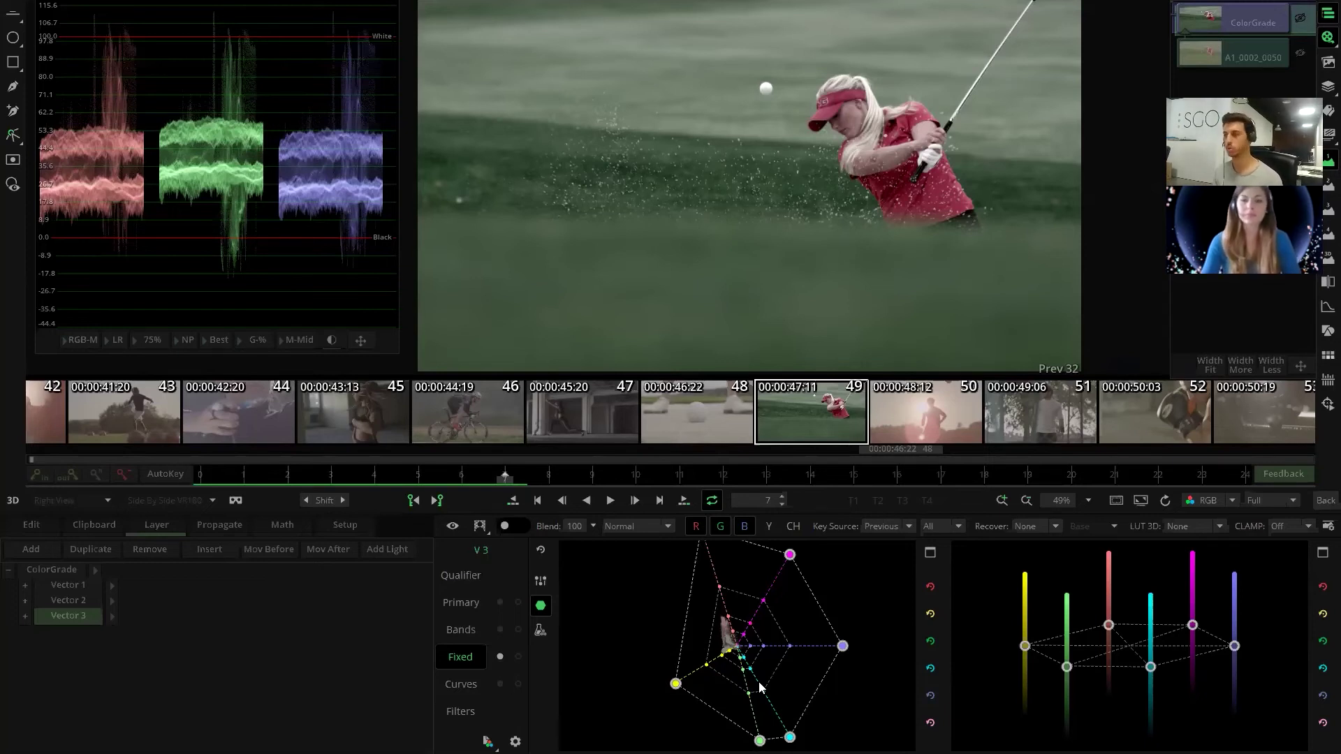
pyautogui.moveTo(1066, 666); pyautogui.dragTo(1066, 703)
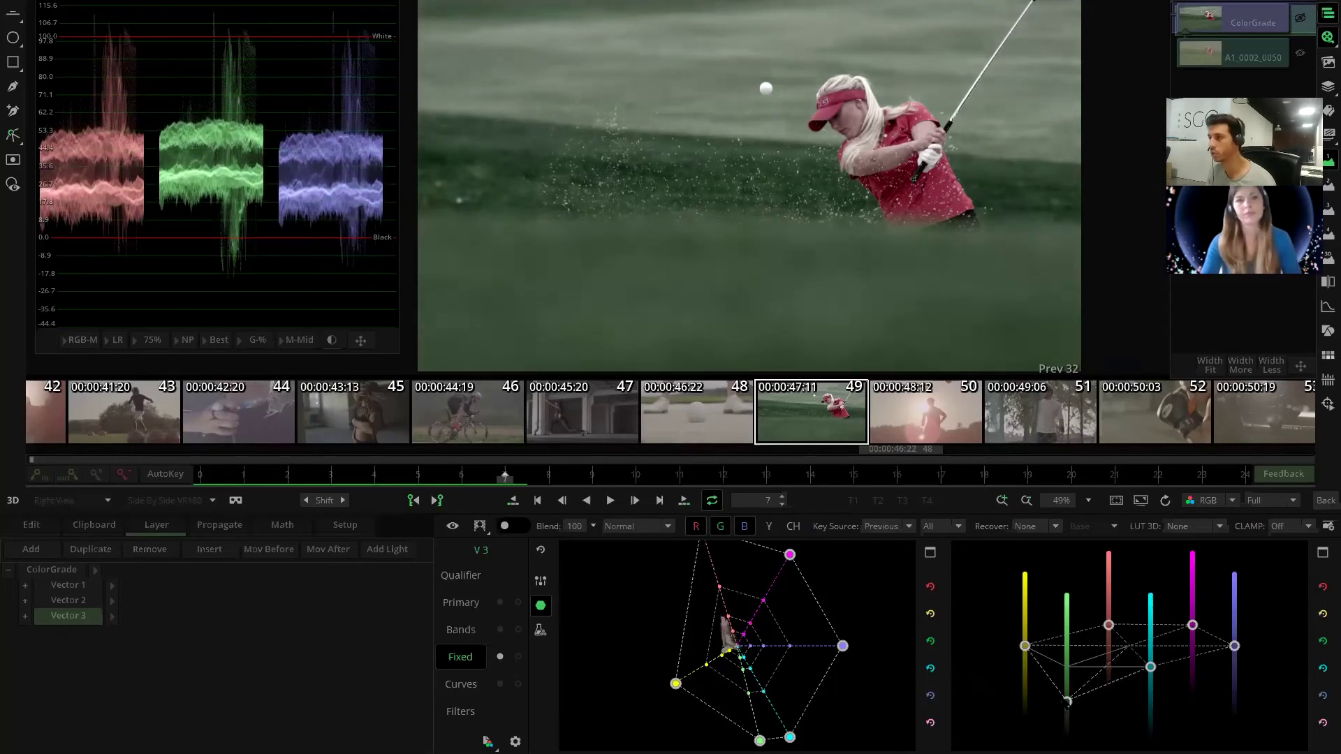
pyautogui.moveTo(1025, 646); pyautogui.dragTo(1024, 660)
pyautogui.moveTo(1068, 701); pyautogui.dragTo(1023, 657)
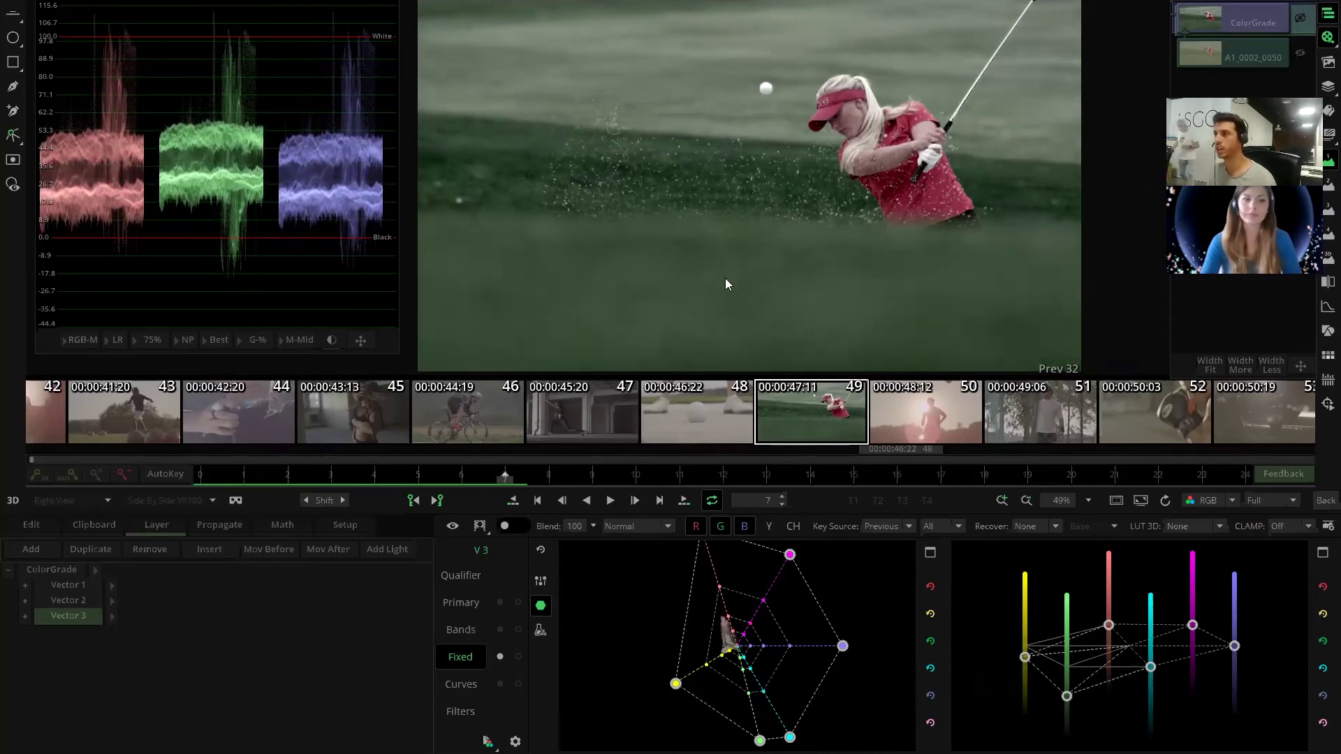
pyautogui.scroll(2, 656, 199)
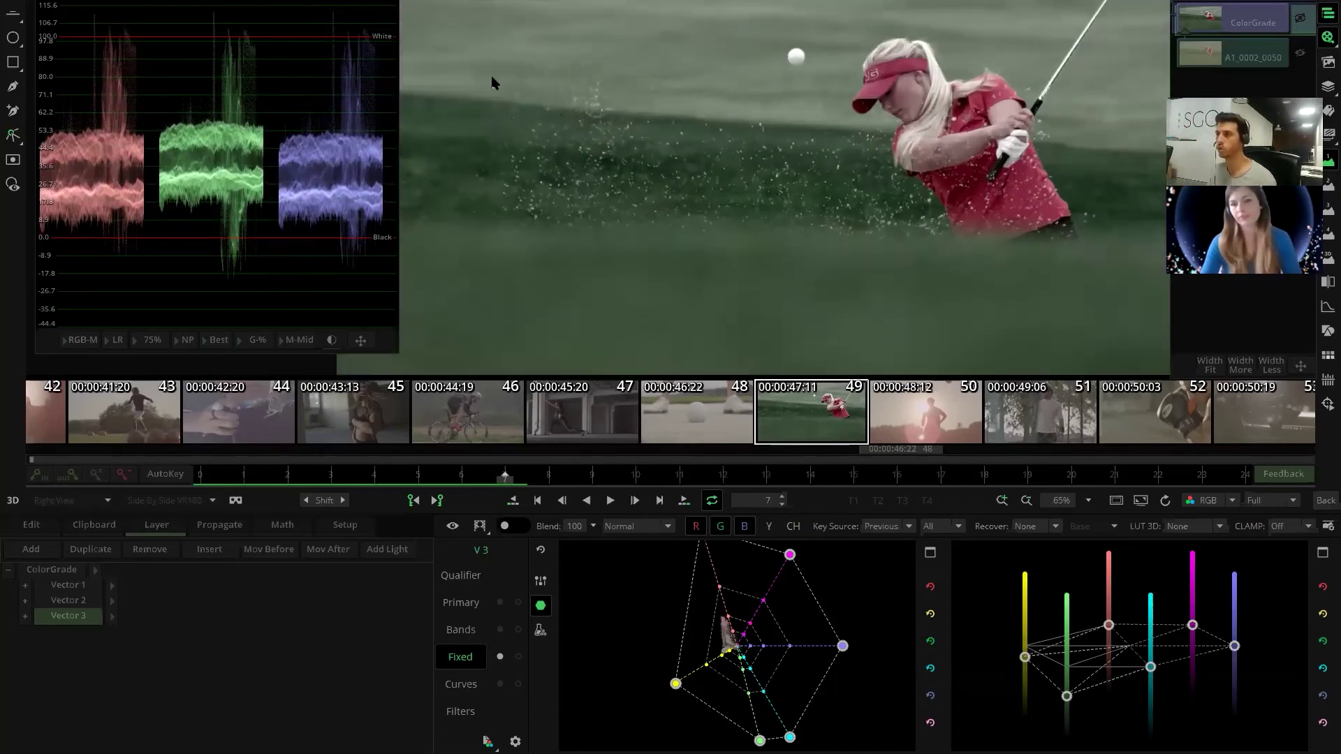
# - Scrub the golf shot to frame 11, bypass Vector 3 and display its Fixed correction as per-colour RGB values
pyautogui.scroll(-3, 571, 241)
pyautogui.moveTo(539, 476); pyautogui.dragTo(665, 470)
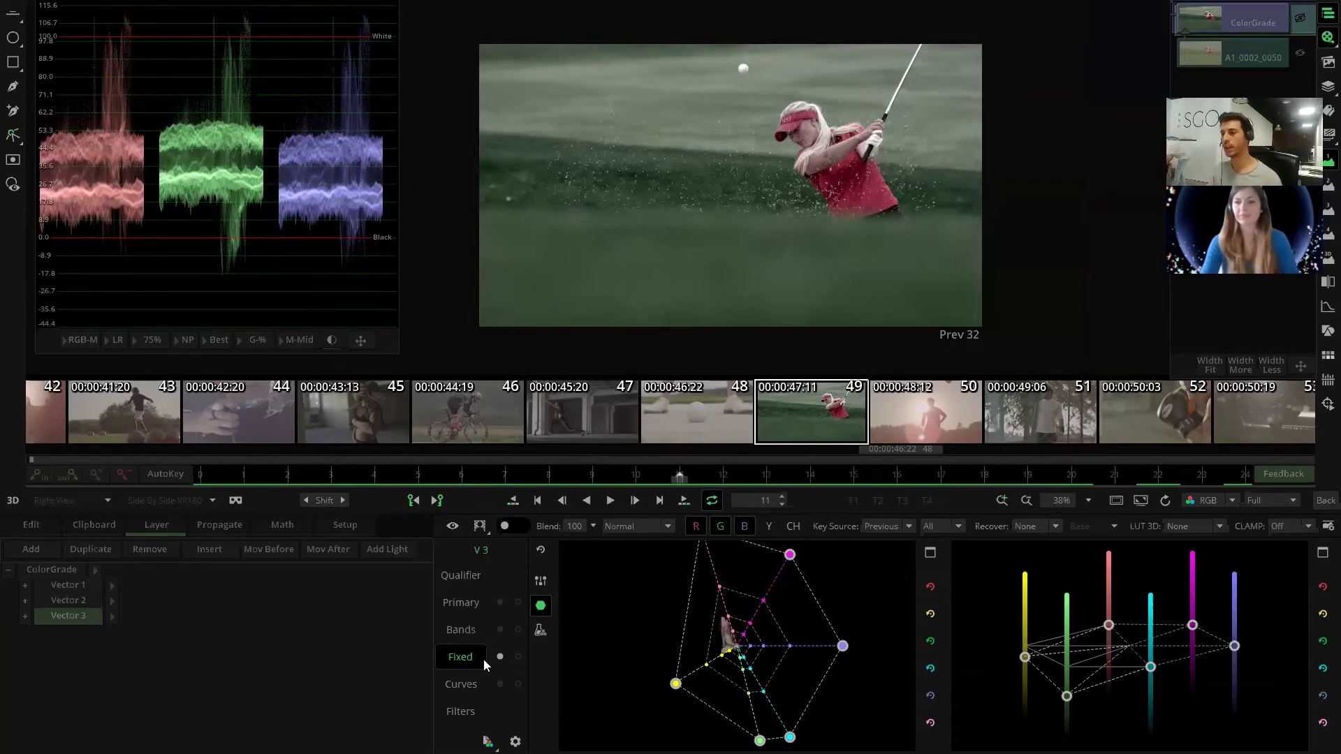
pyautogui.click(540, 630)
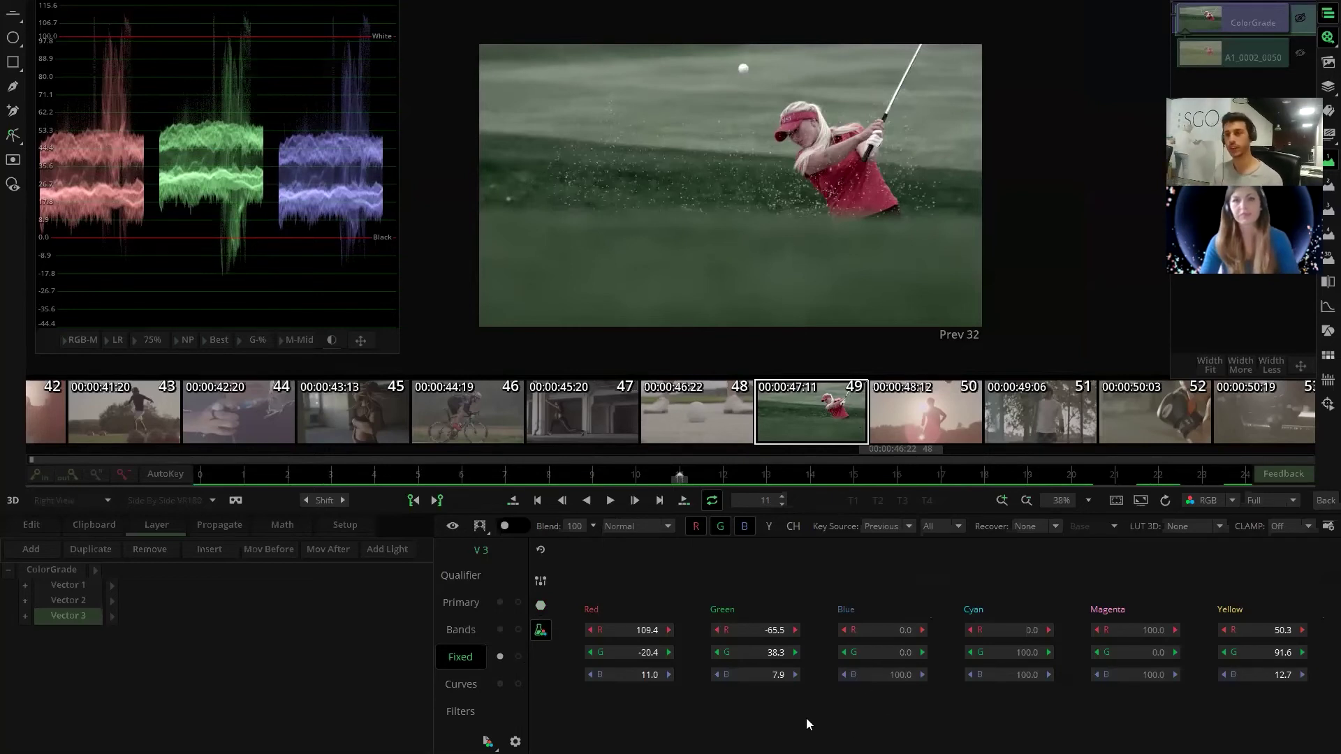
pyautogui.click(446, 527)
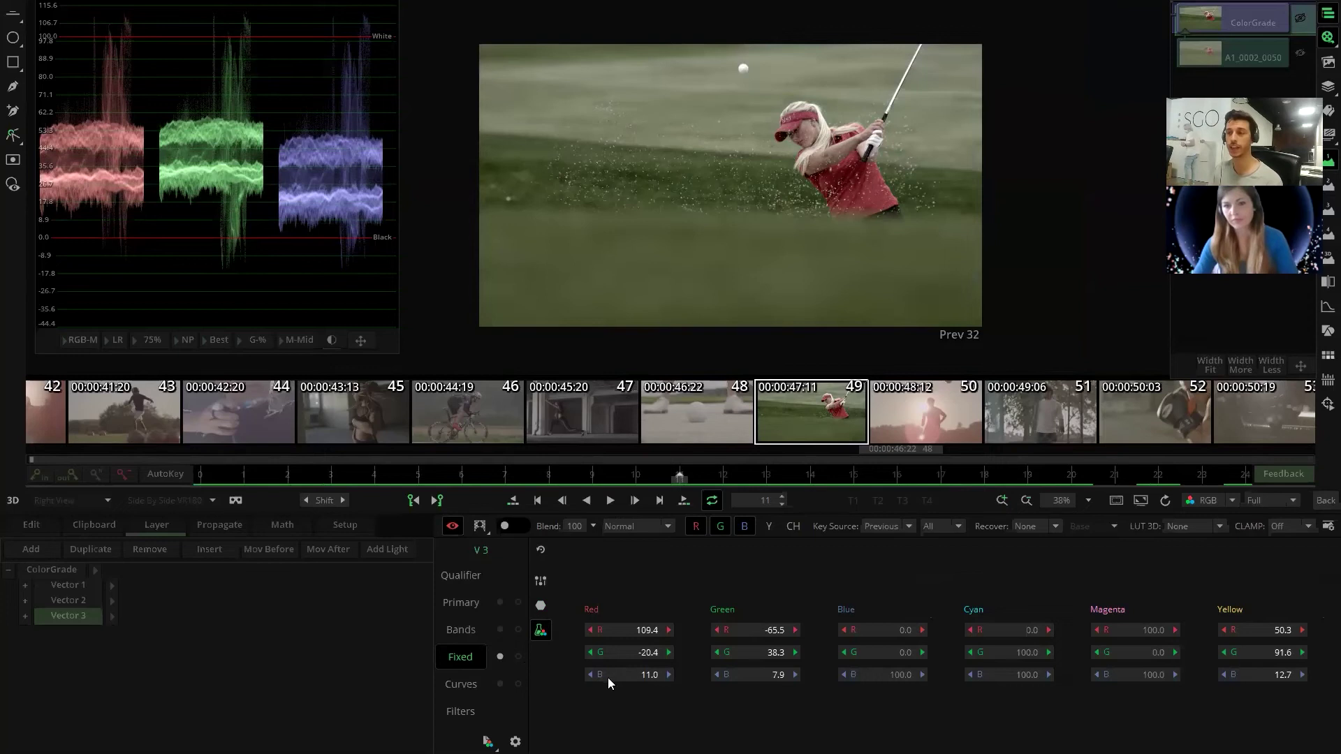
pyautogui.click(544, 582)
pyautogui.click(541, 605)
pyautogui.click(540, 630)
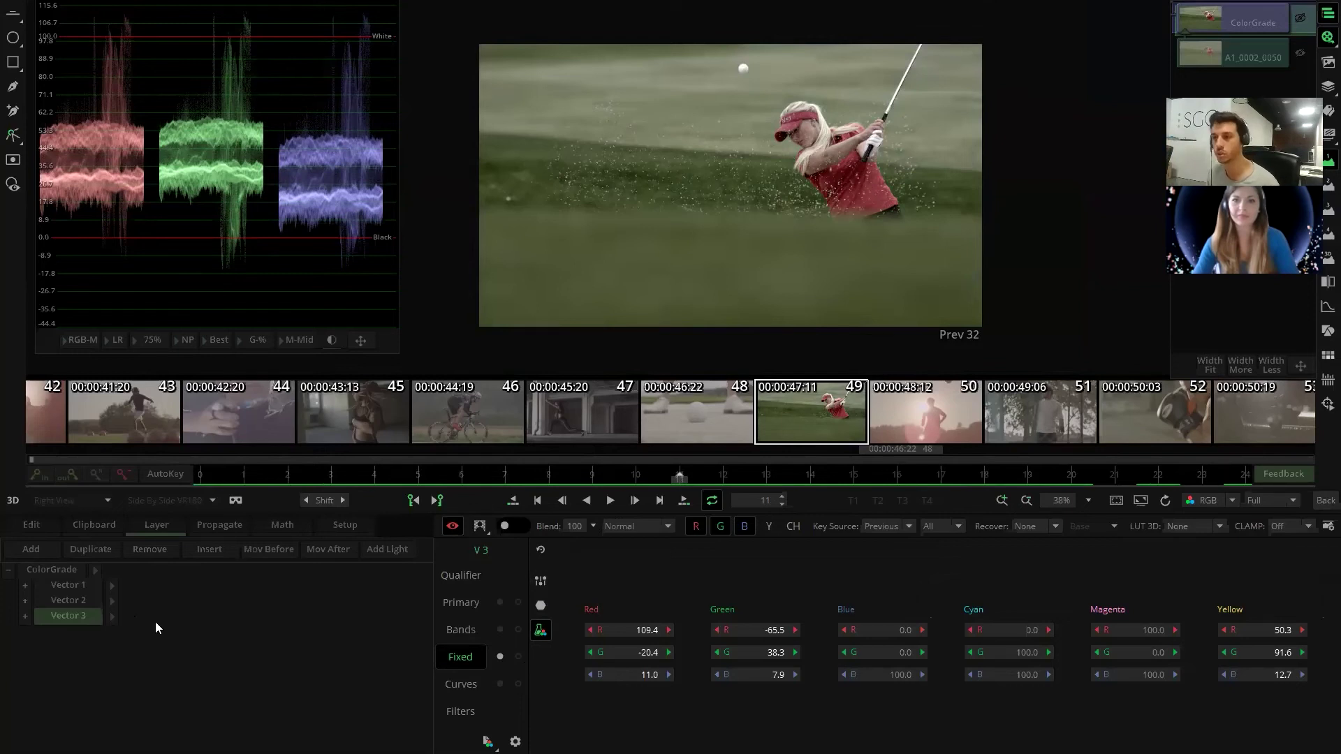
# - Add Vector 4 to the golf shot and set its Fixed green mix to G 59.0 and B 110.0
pyautogui.click(29, 552)
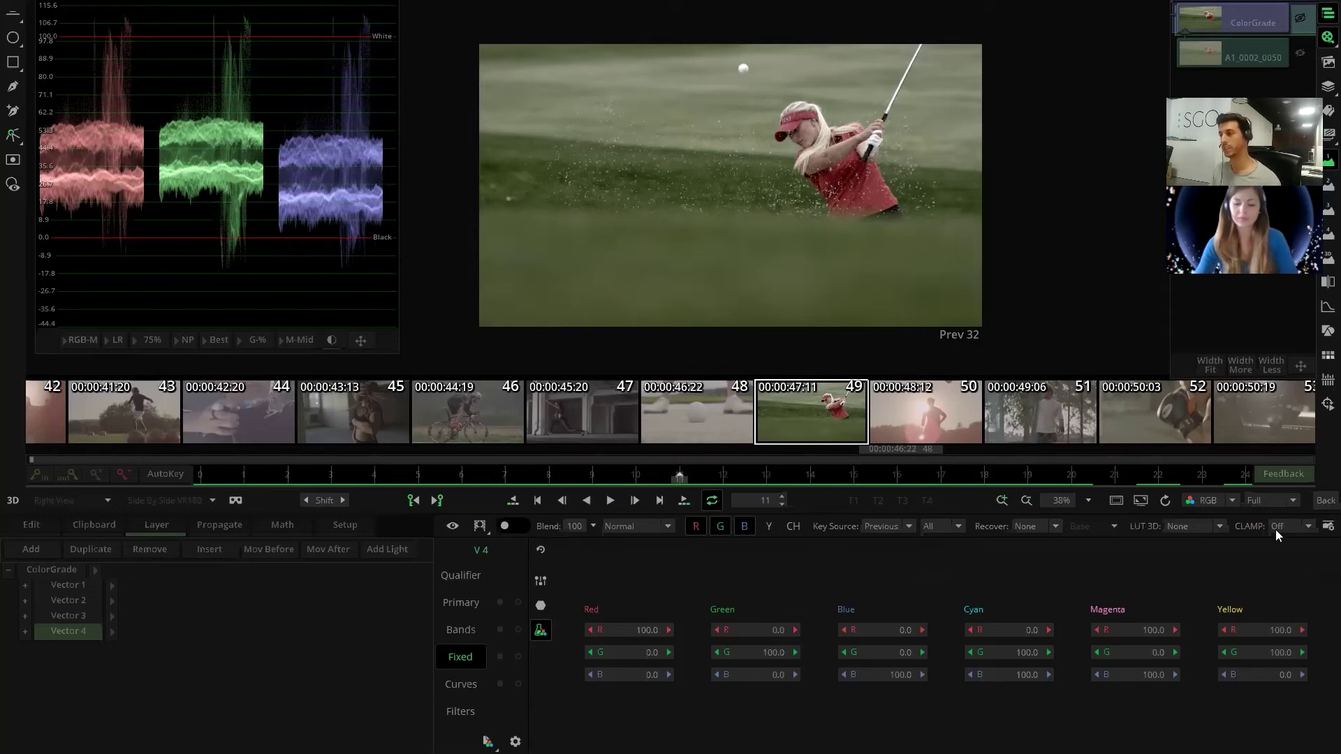
pyautogui.click(471, 602)
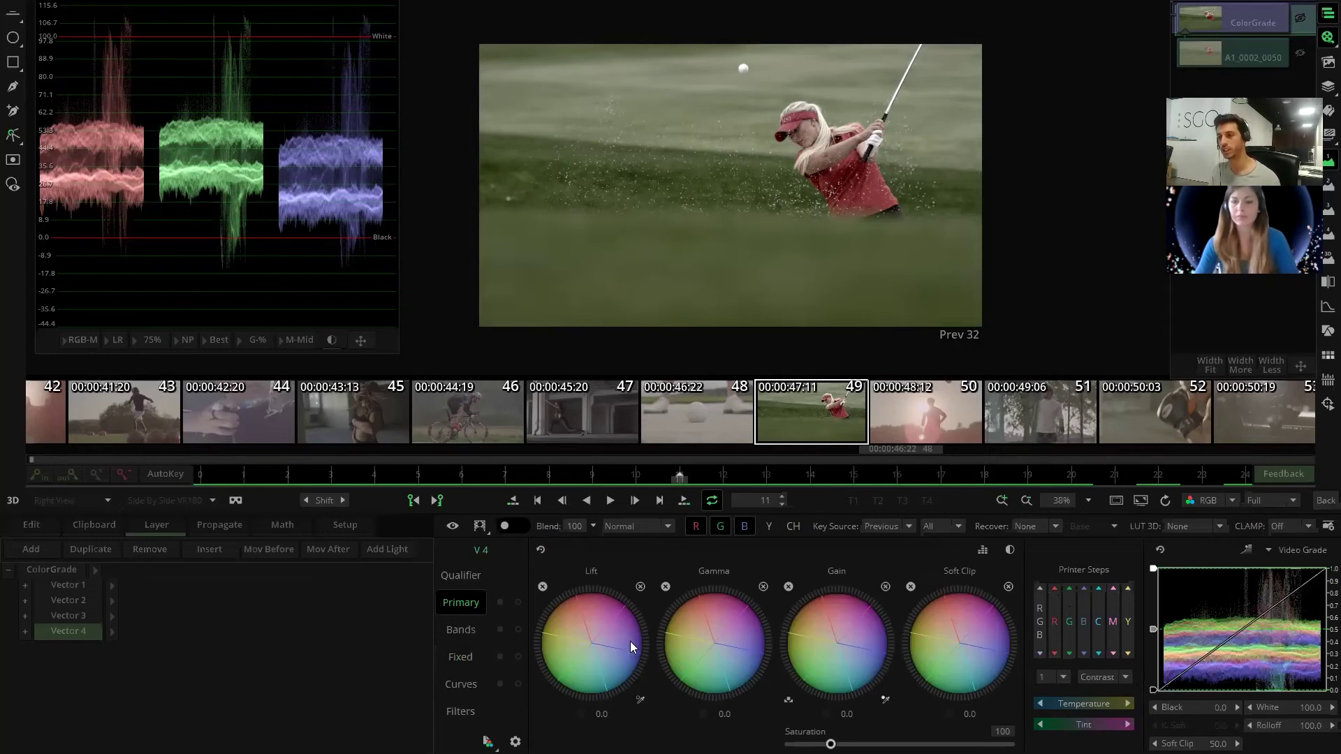
pyautogui.click(472, 659)
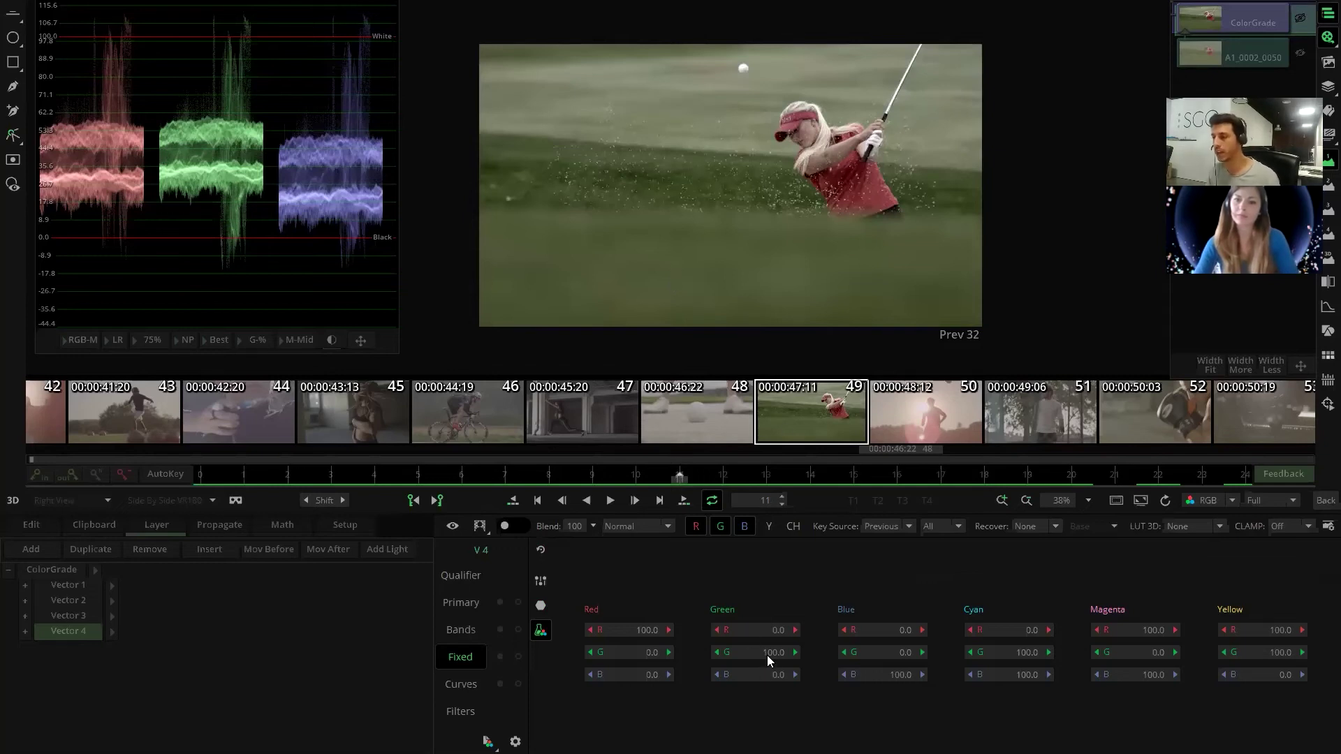
pyautogui.moveTo(775, 654); pyautogui.dragTo(781, 675)
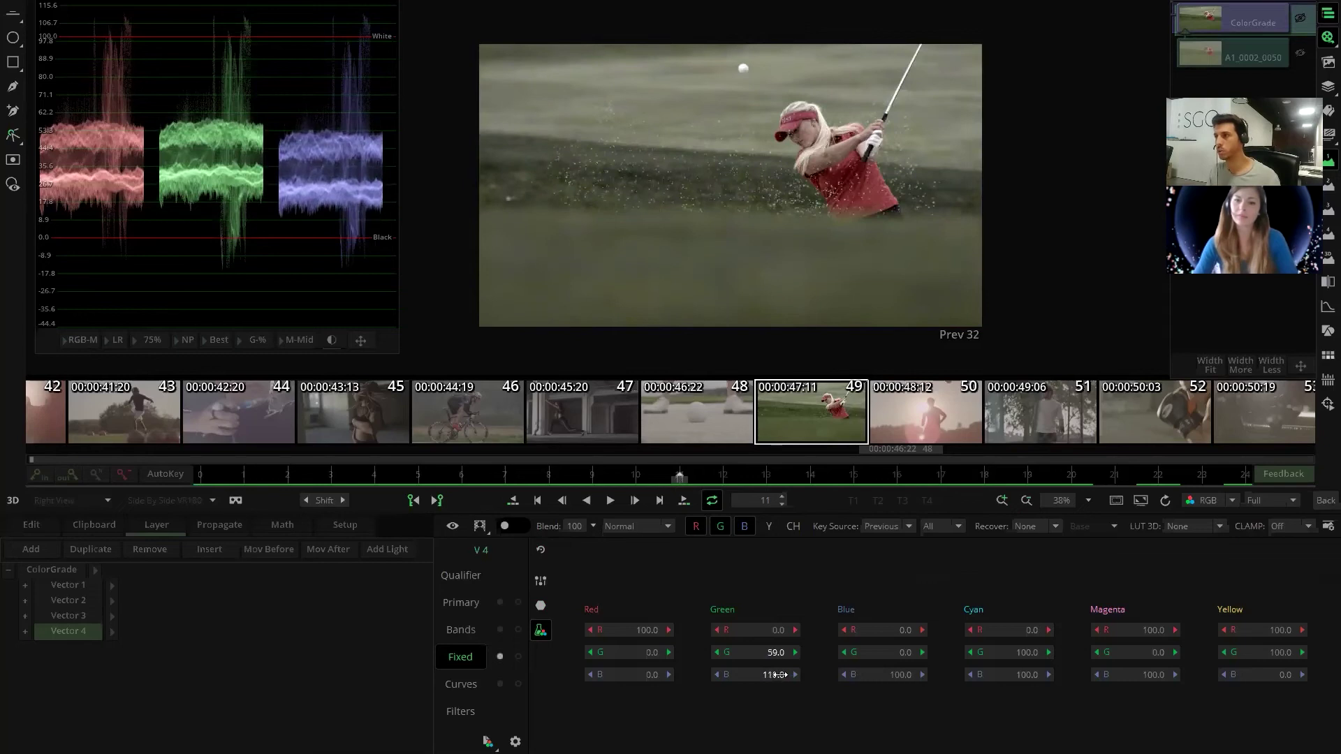
# - Set Vector 4's Fixed yellow mix to R 40.0 and G 90.0, checking the result at frame 17
pyautogui.moveTo(1281, 629)
pyautogui.mouseDown()
pyautogui.moveTo(1269, 629)
pyautogui.moveTo(1274, 653)
pyautogui.mouseUp()
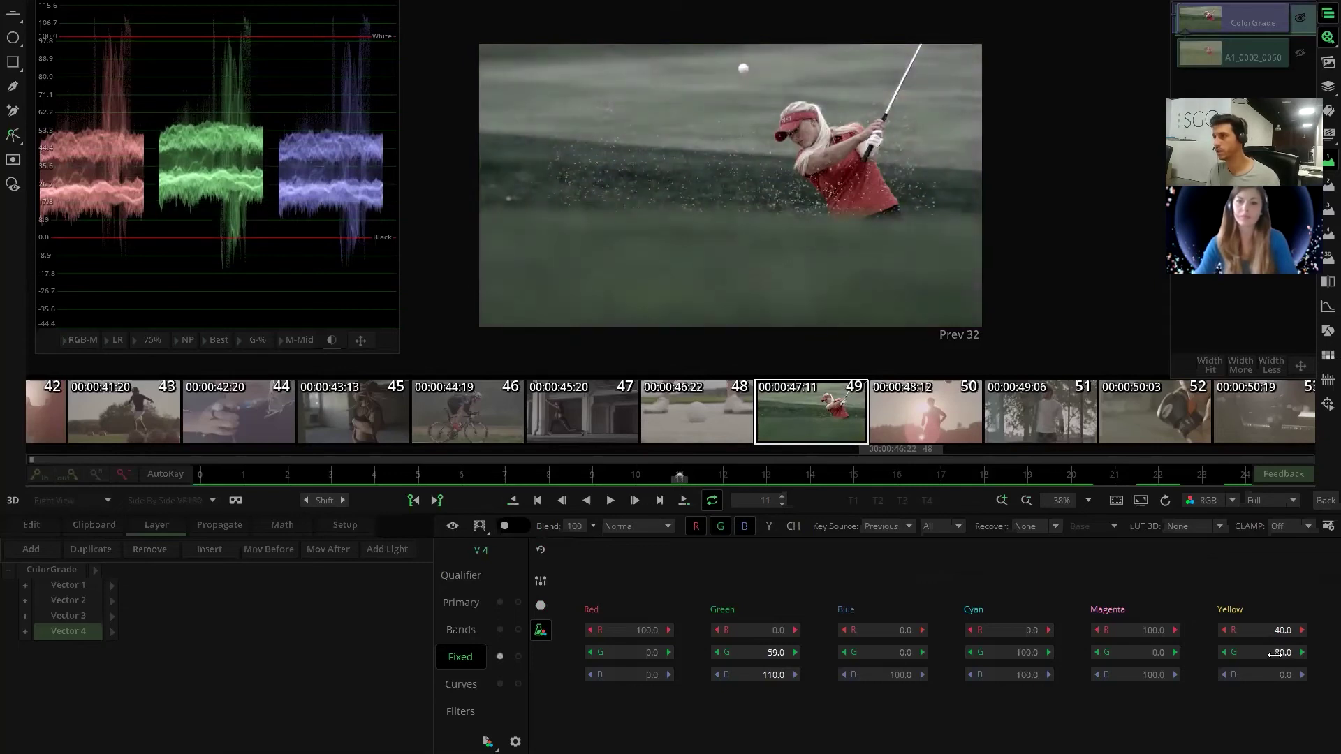
pyautogui.moveTo(750, 486); pyautogui.dragTo(956, 482)
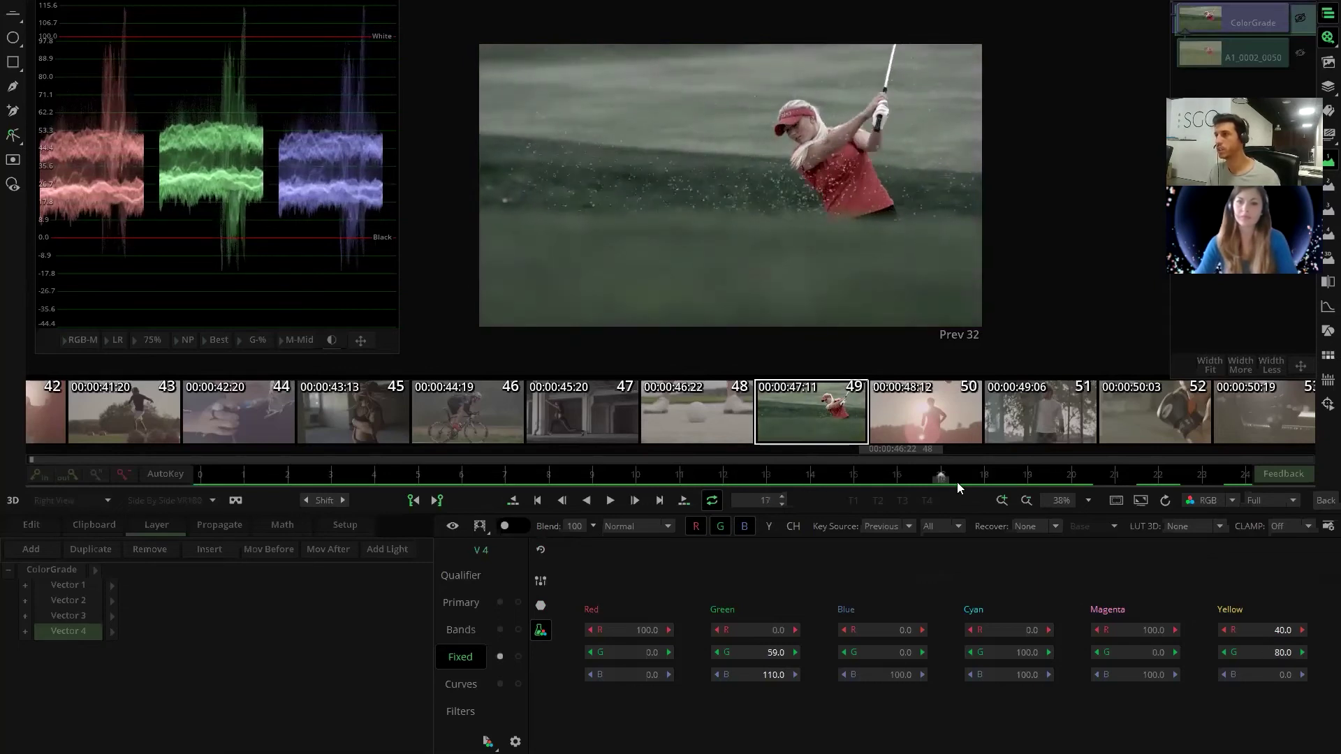
pyautogui.write('90')
pyautogui.press('Return')
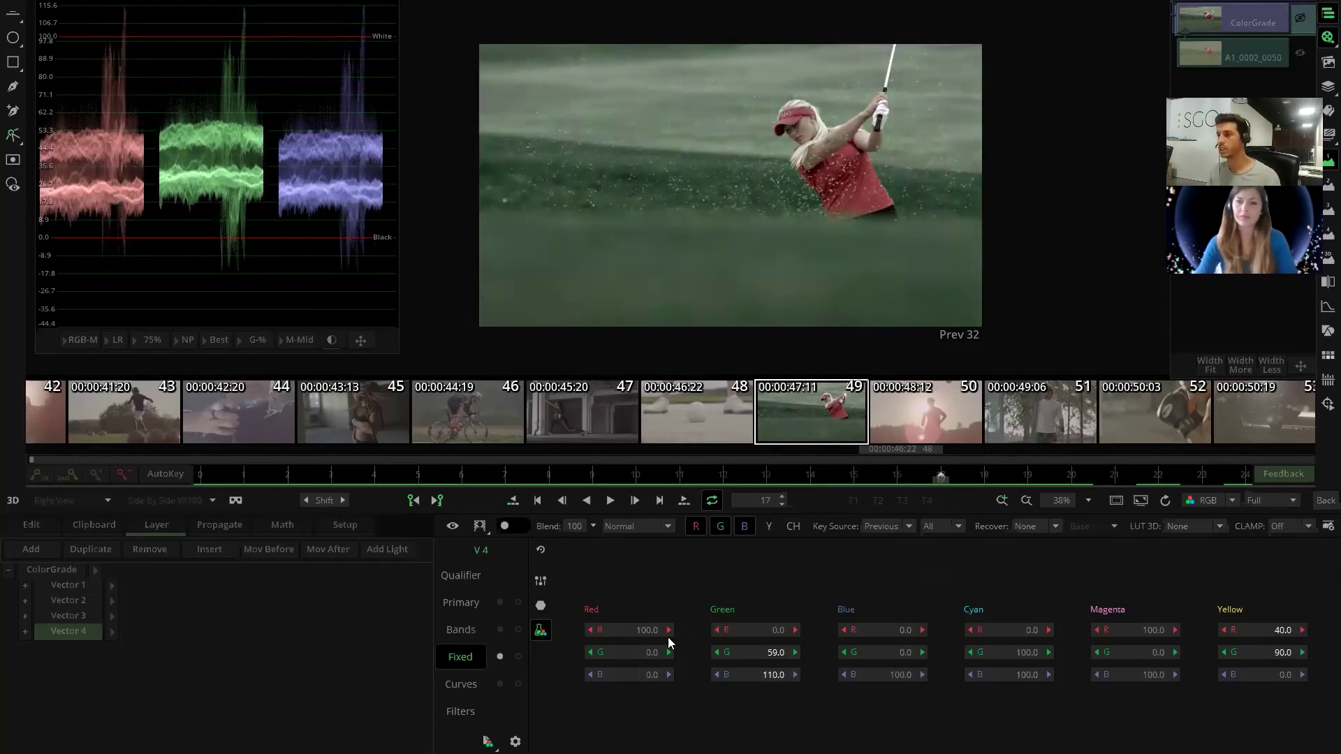
# - Try boosting the golfer's shirt by setting the R value of Vector 4's Fixed red mix to 150.0
pyautogui.scroll(3, 831, 230)
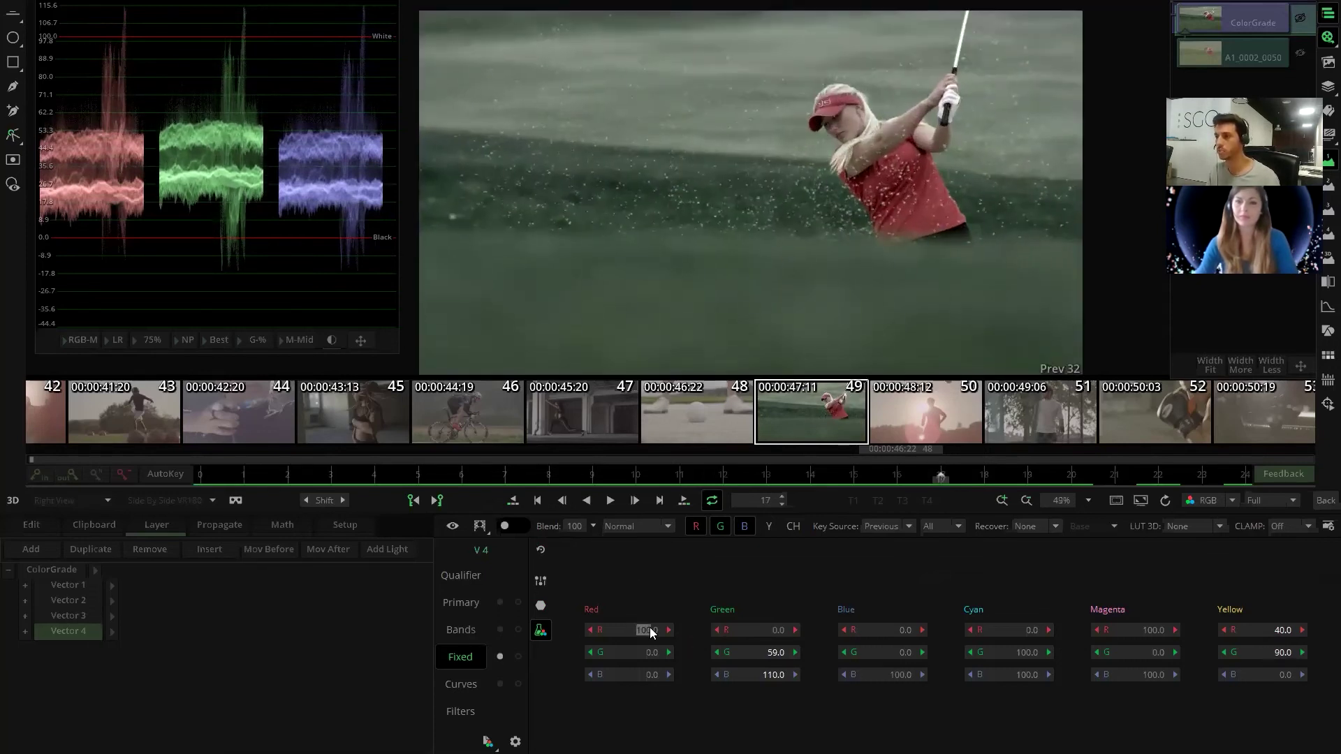
pyautogui.write('140')
pyautogui.press('Return')
pyautogui.scroll(2, 645, 630)
pyautogui.scroll(-1, 646, 630)
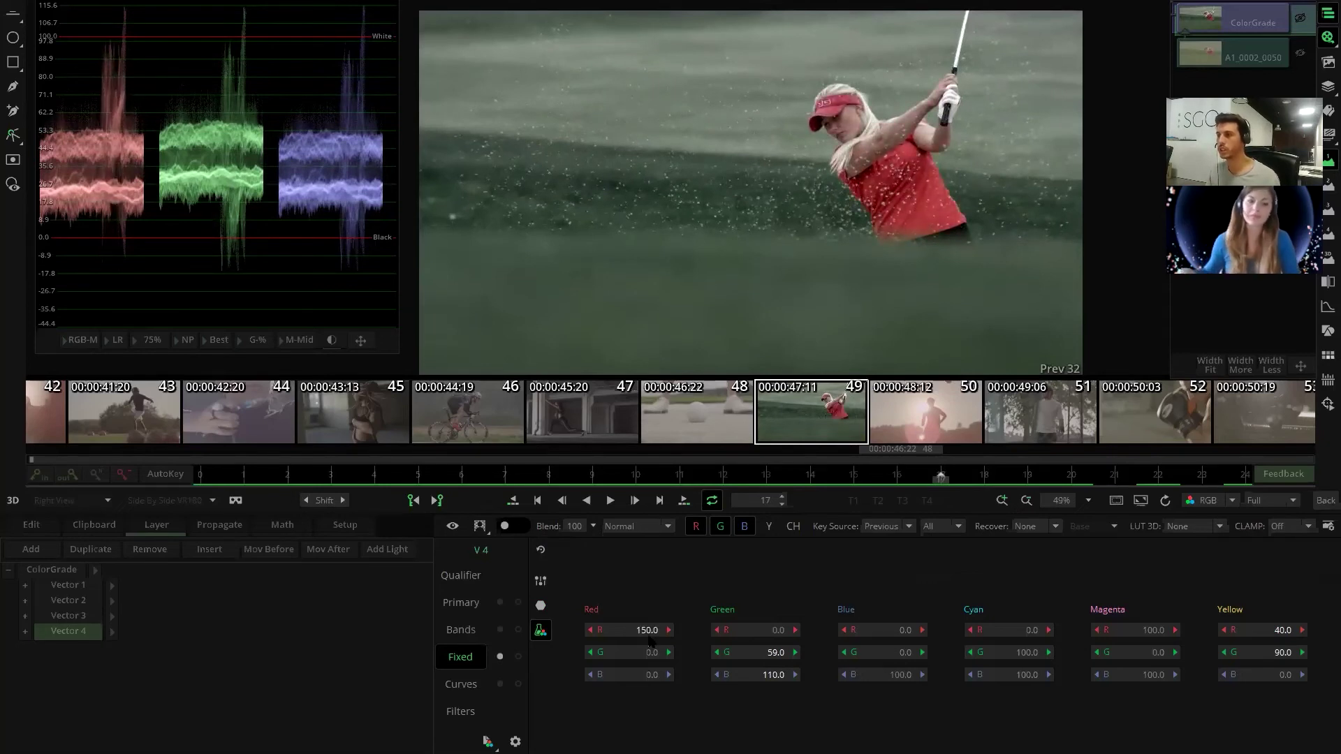
# - Try turning the golfer's shirt blue with Vector 4's red mix at R 0.0 and B 100.0, and reset both values
pyautogui.write('0')
pyautogui.press('Return')
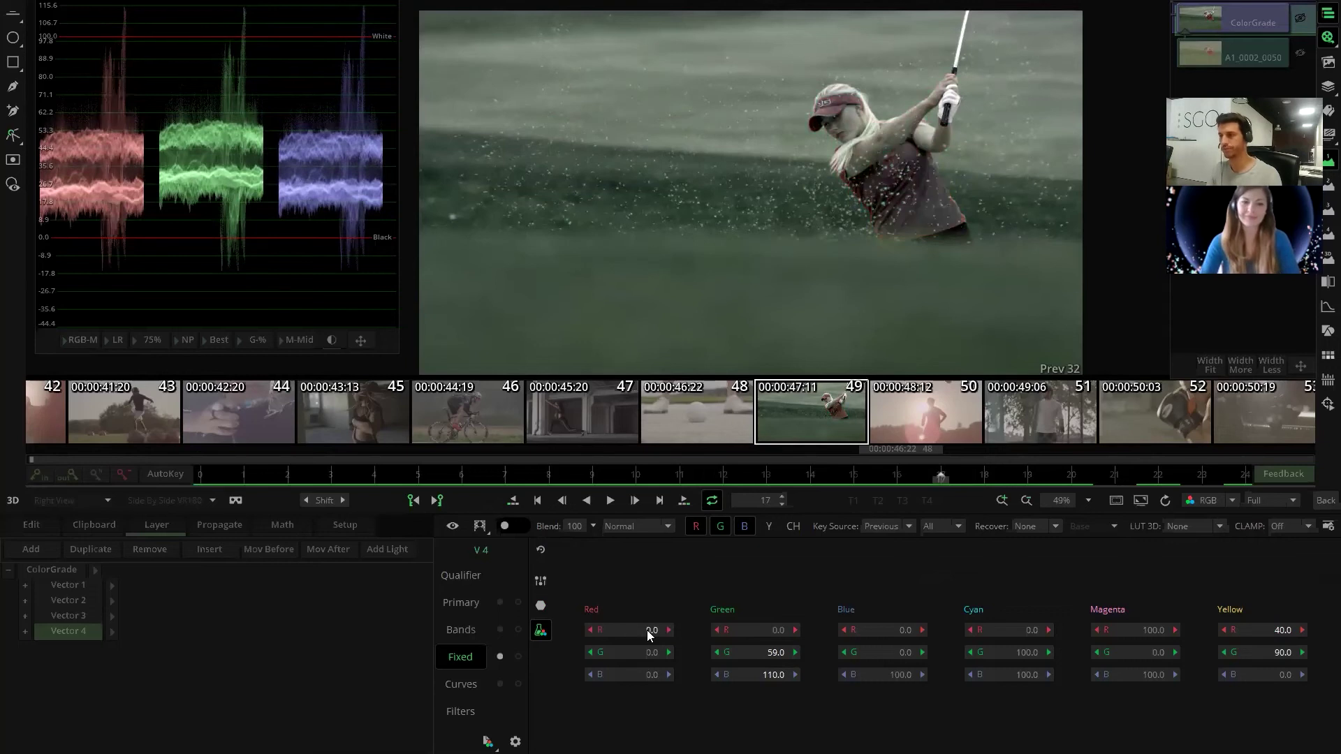
pyautogui.write('100')
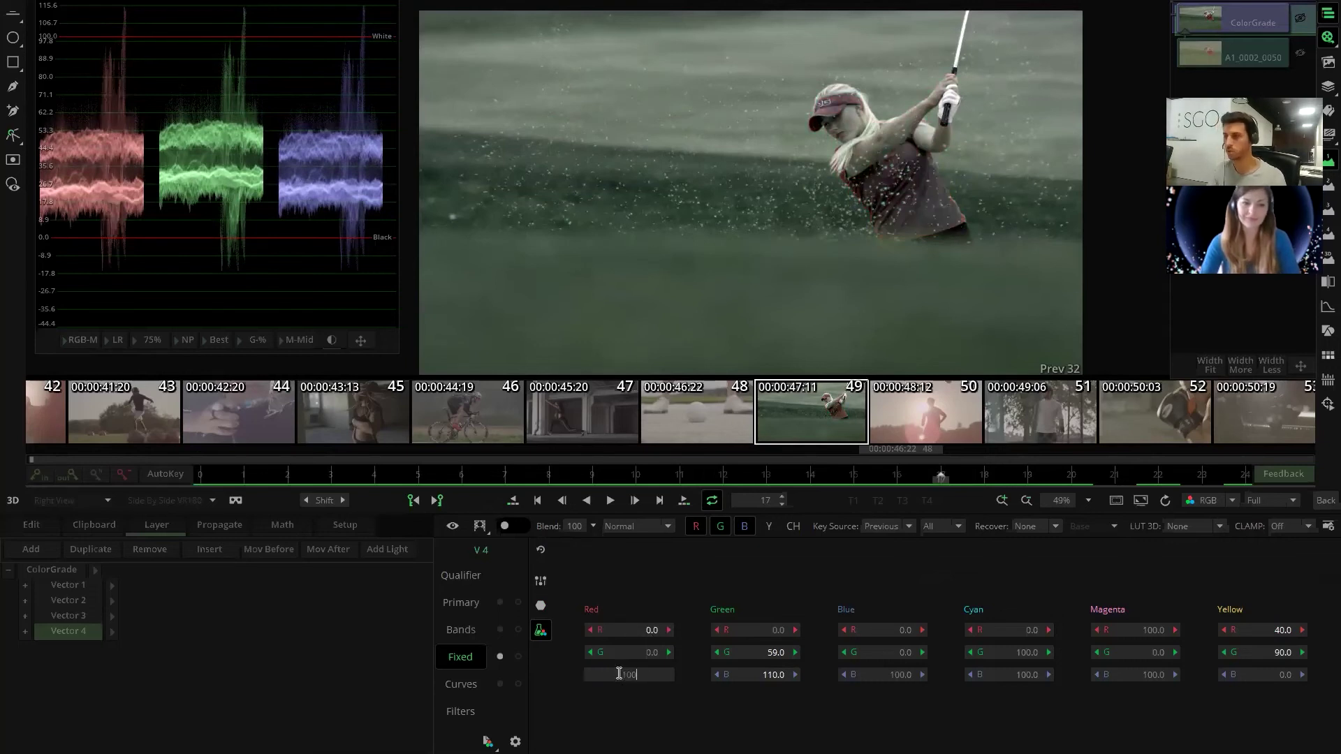
pyautogui.press('Return')
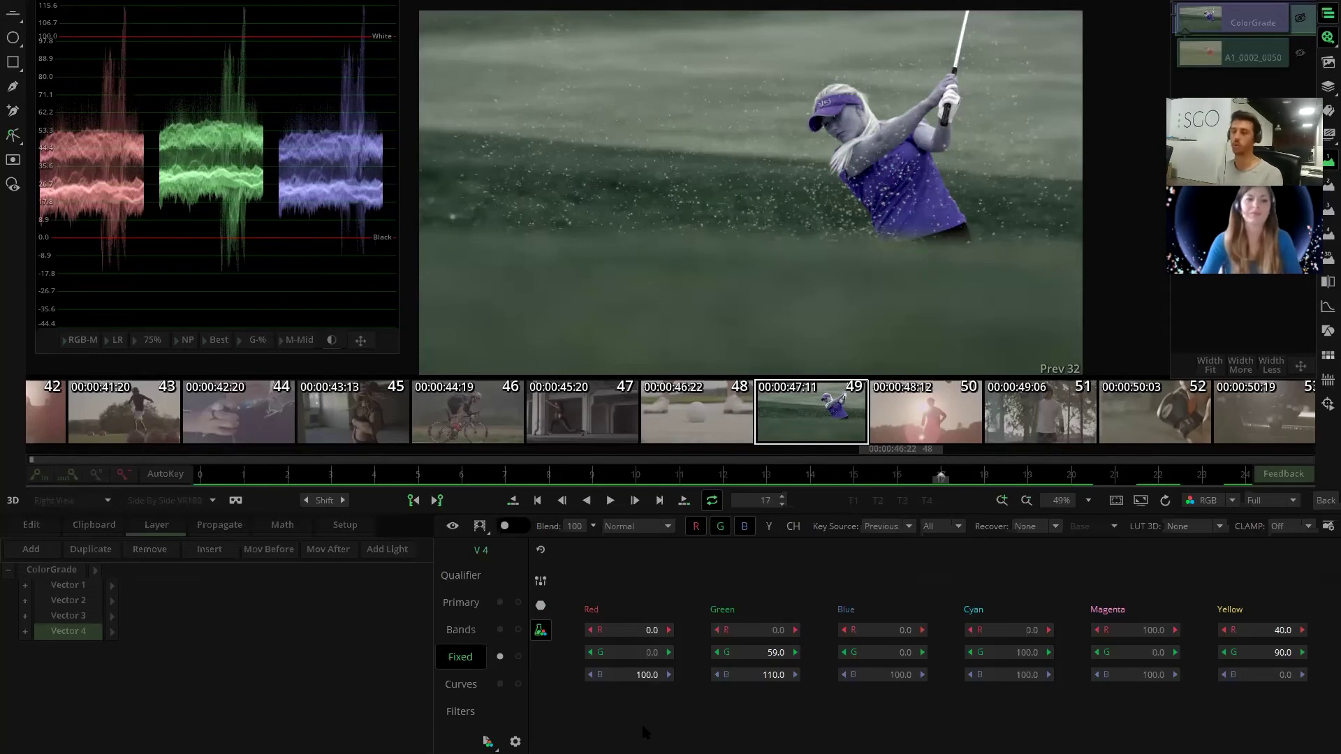
pyautogui.doubleClick(599, 676)
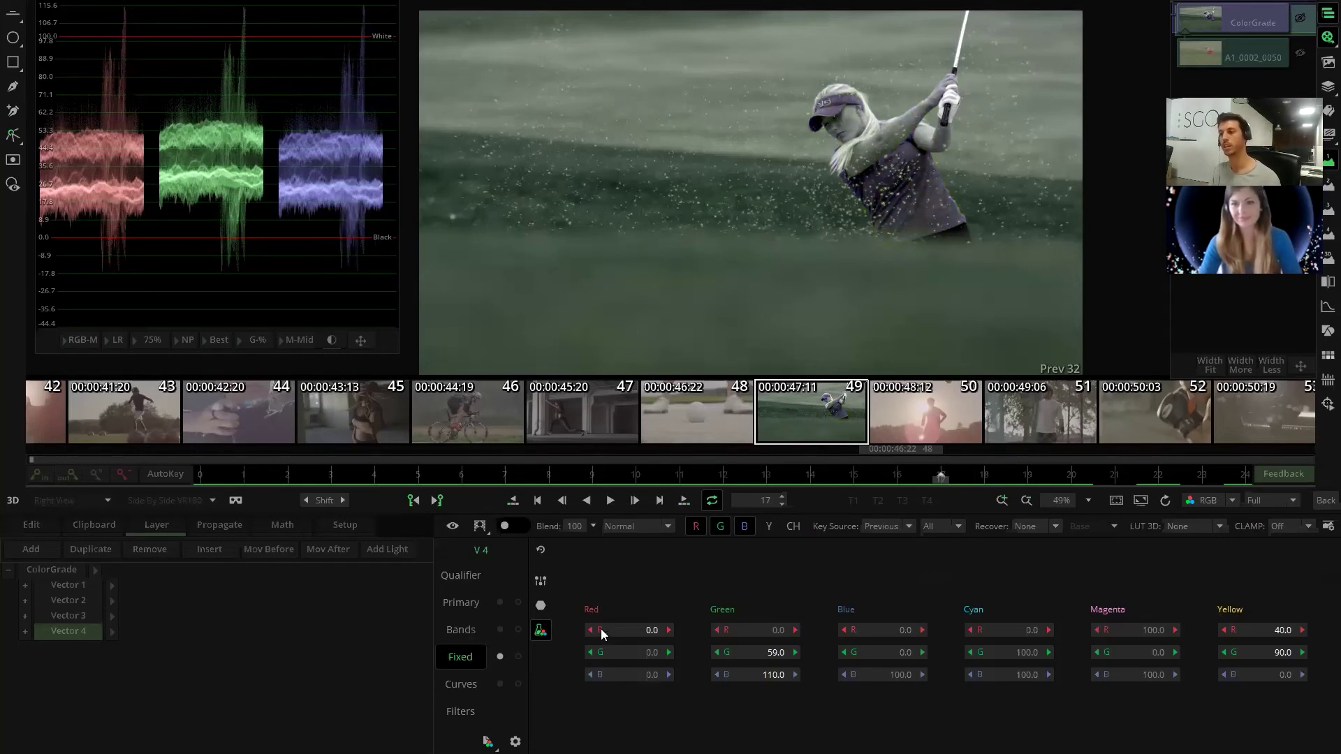
pyautogui.doubleClick(600, 629)
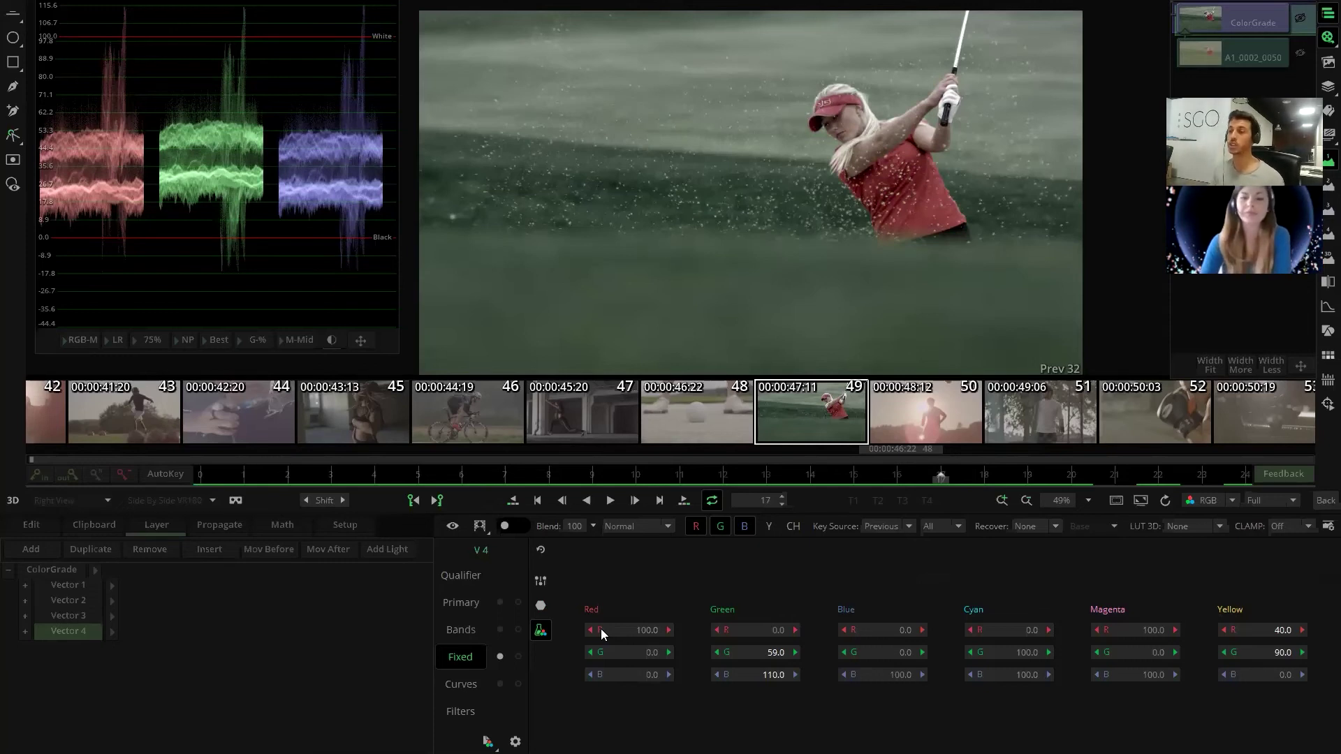
# - Shift Vector 4's green in the Hexagon Mixer to R 7.8 and B 76.0, and raise its G value to 120.2
pyautogui.click(540, 604)
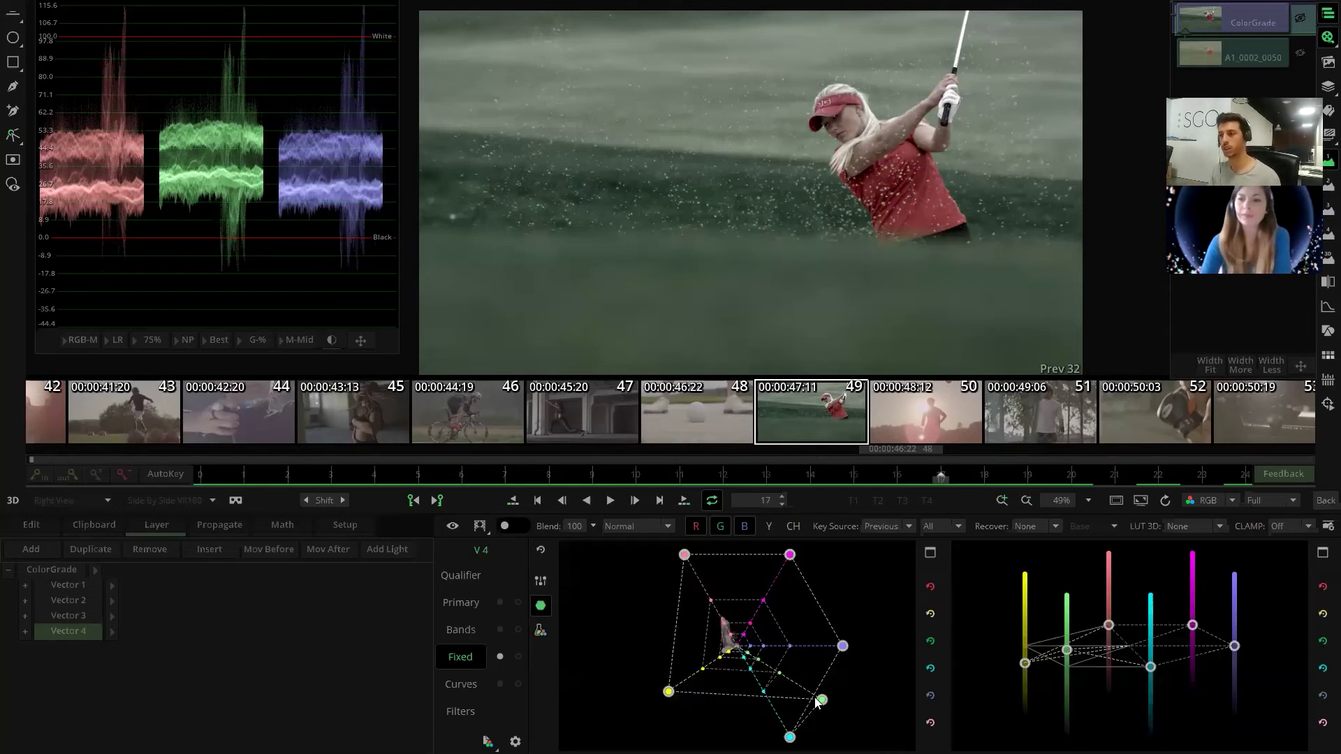
pyautogui.moveTo(821, 699); pyautogui.dragTo(768, 717)
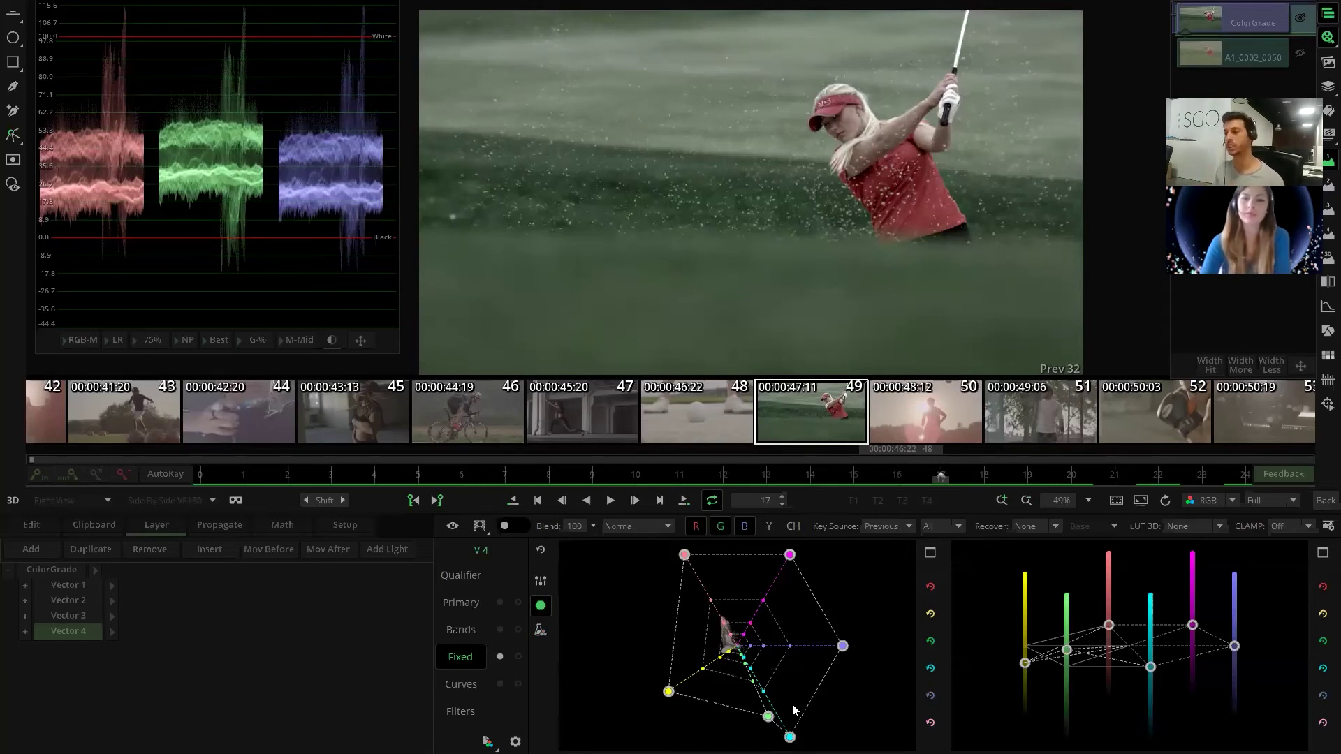
pyautogui.click(540, 630)
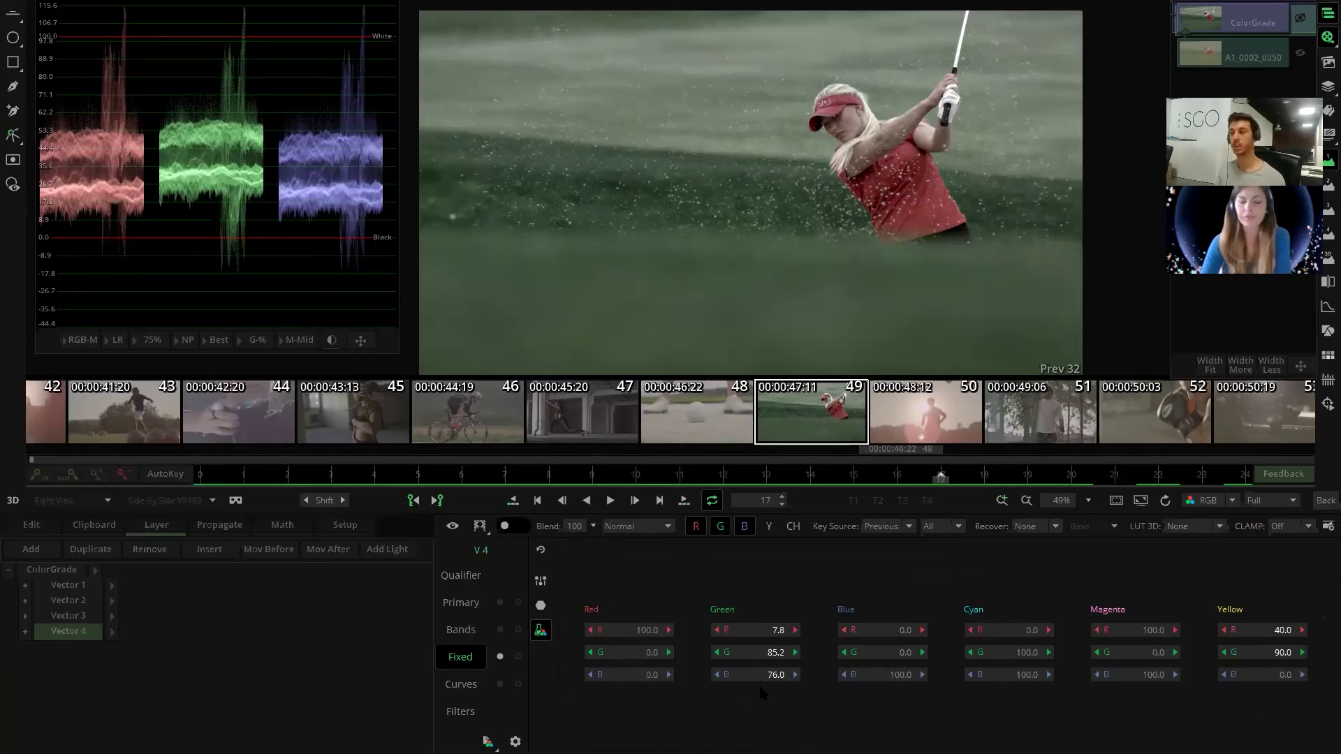
pyautogui.moveTo(744, 652)
pyautogui.mouseDown()
pyautogui.moveTo(765, 652)
pyautogui.moveTo(737, 652)
pyautogui.mouseUp()
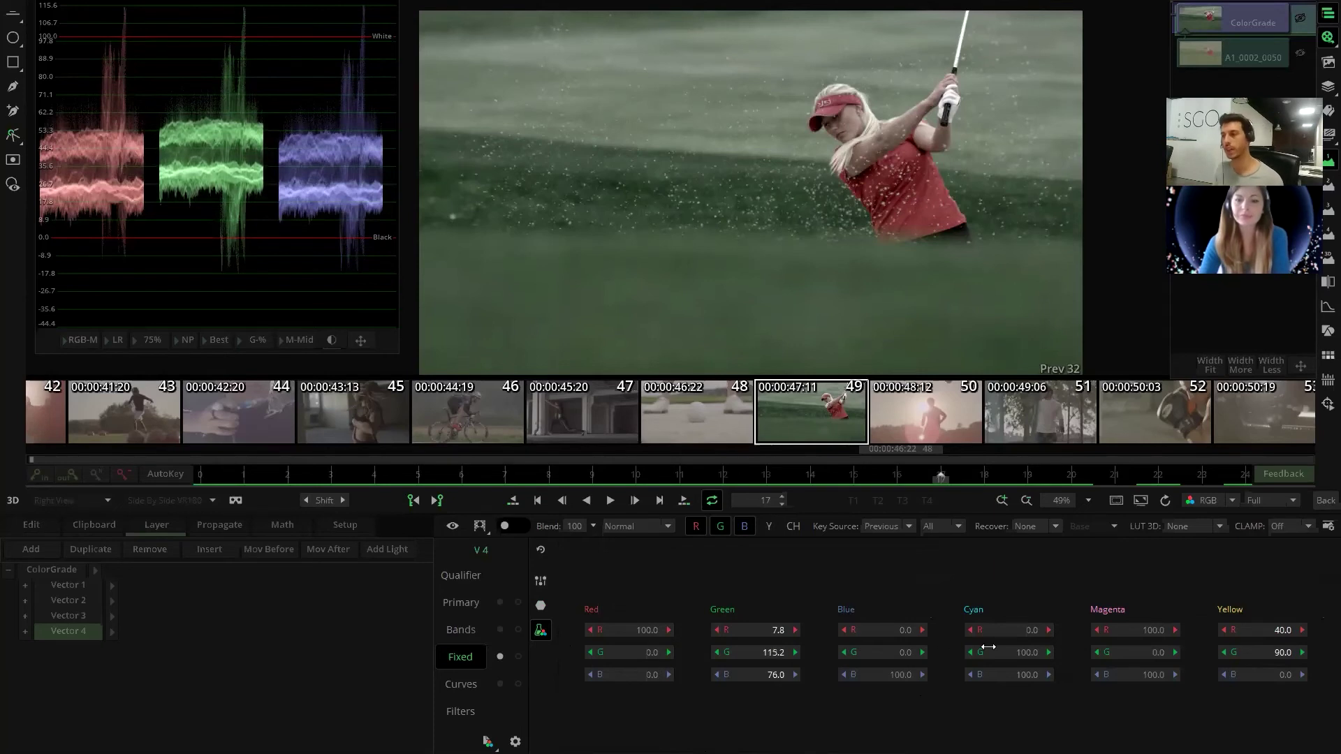
pyautogui.moveTo(764, 652); pyautogui.dragTo(775, 663)
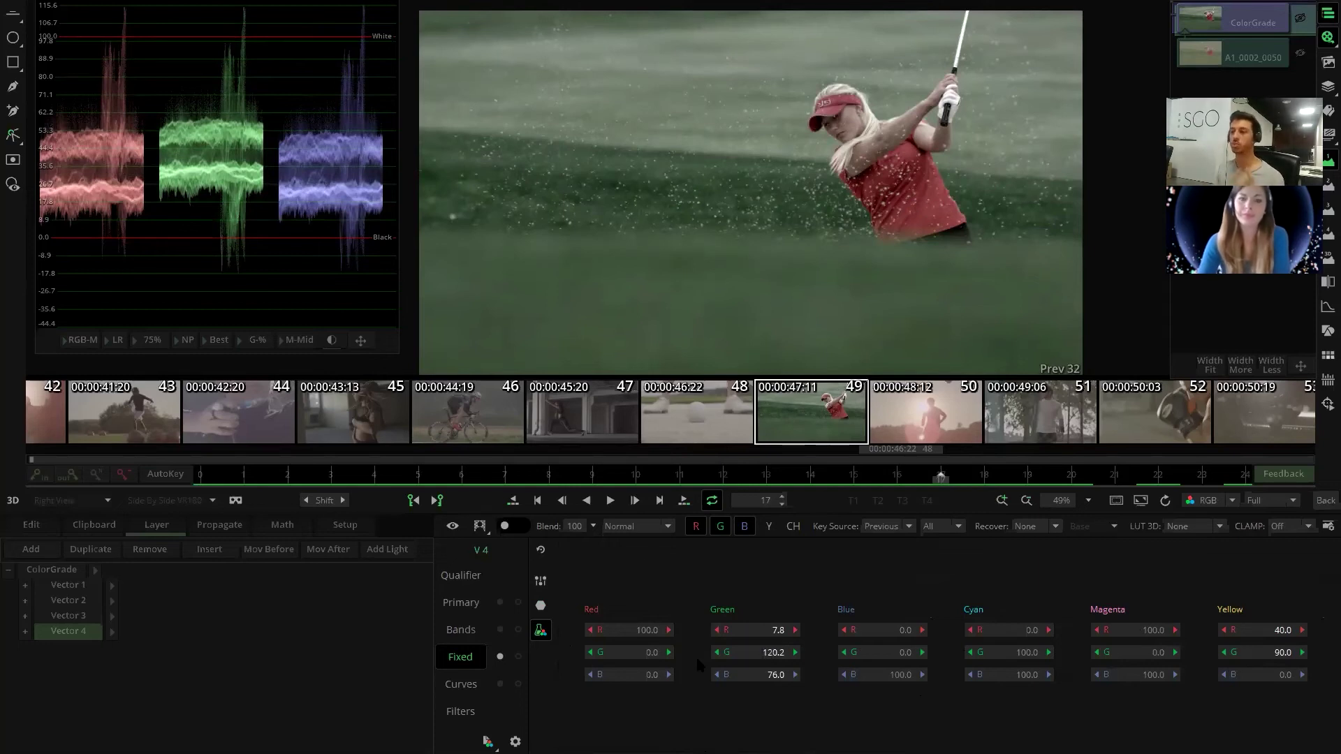
pyautogui.click(540, 604)
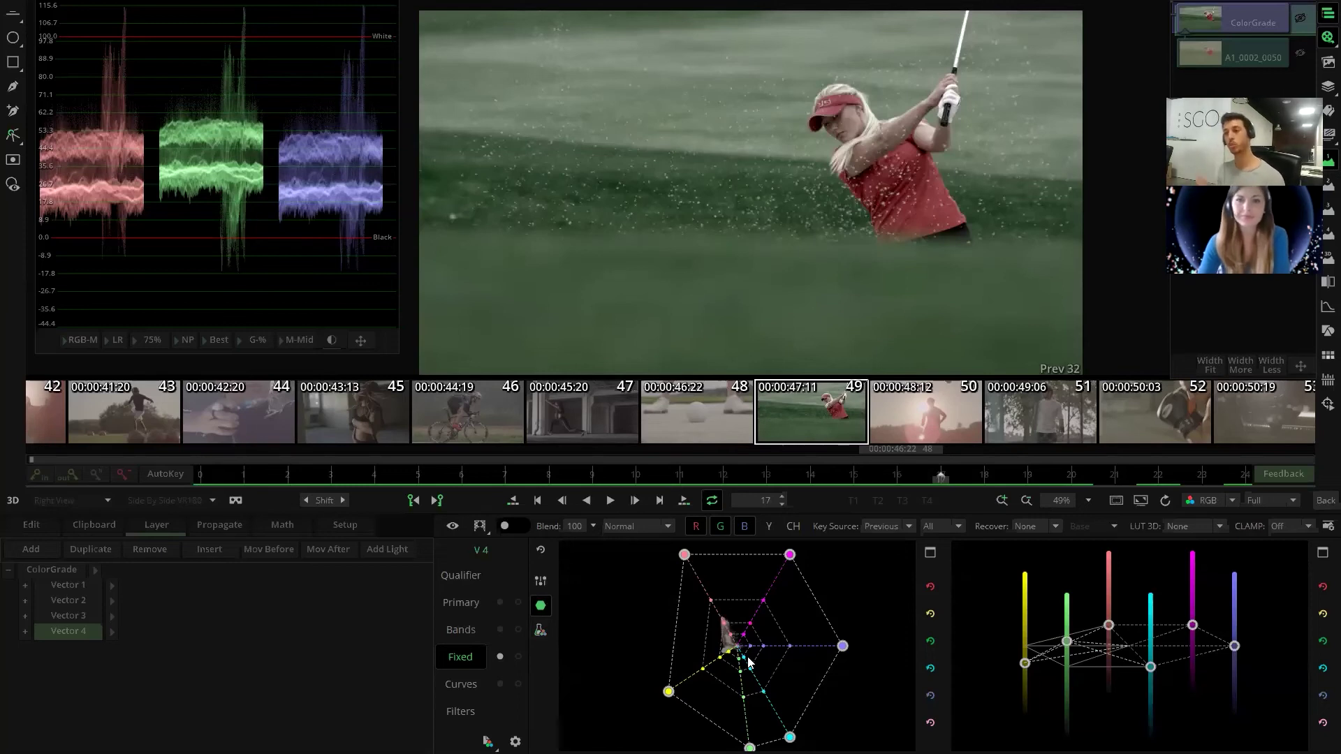
pyautogui.click(540, 635)
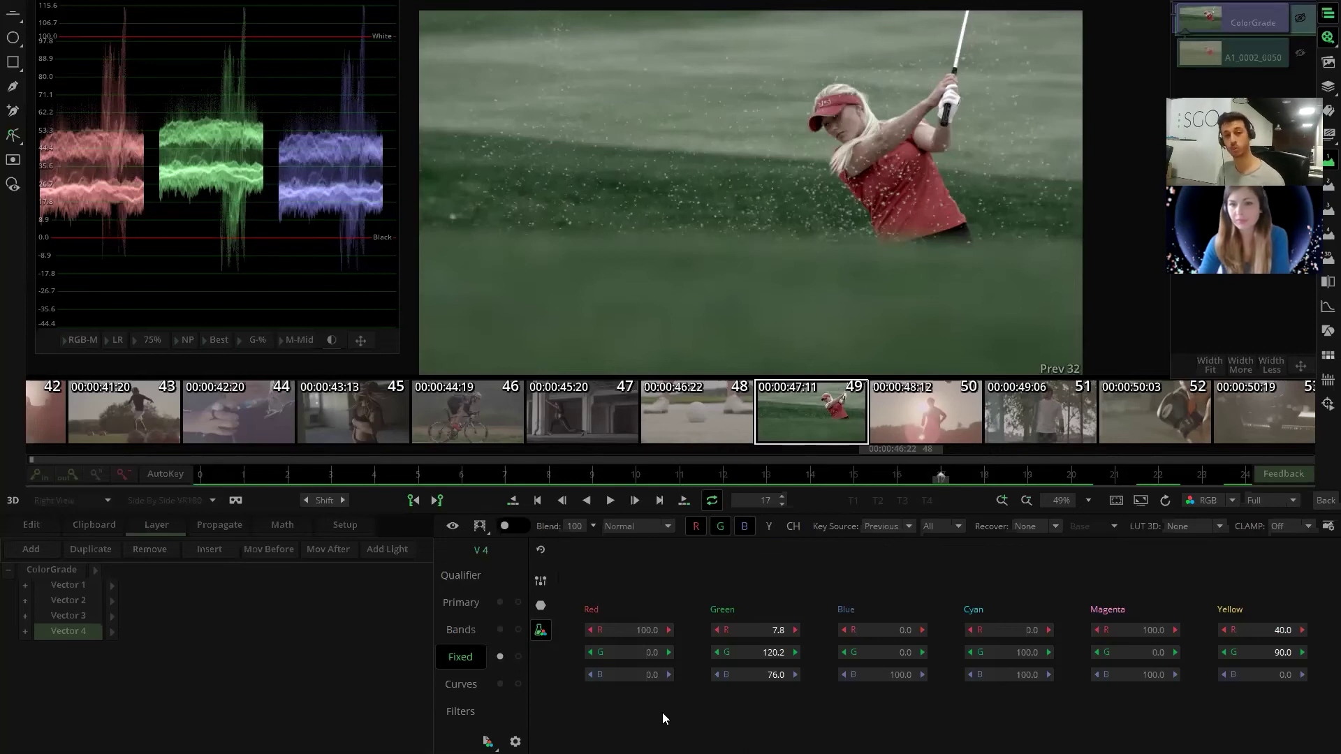
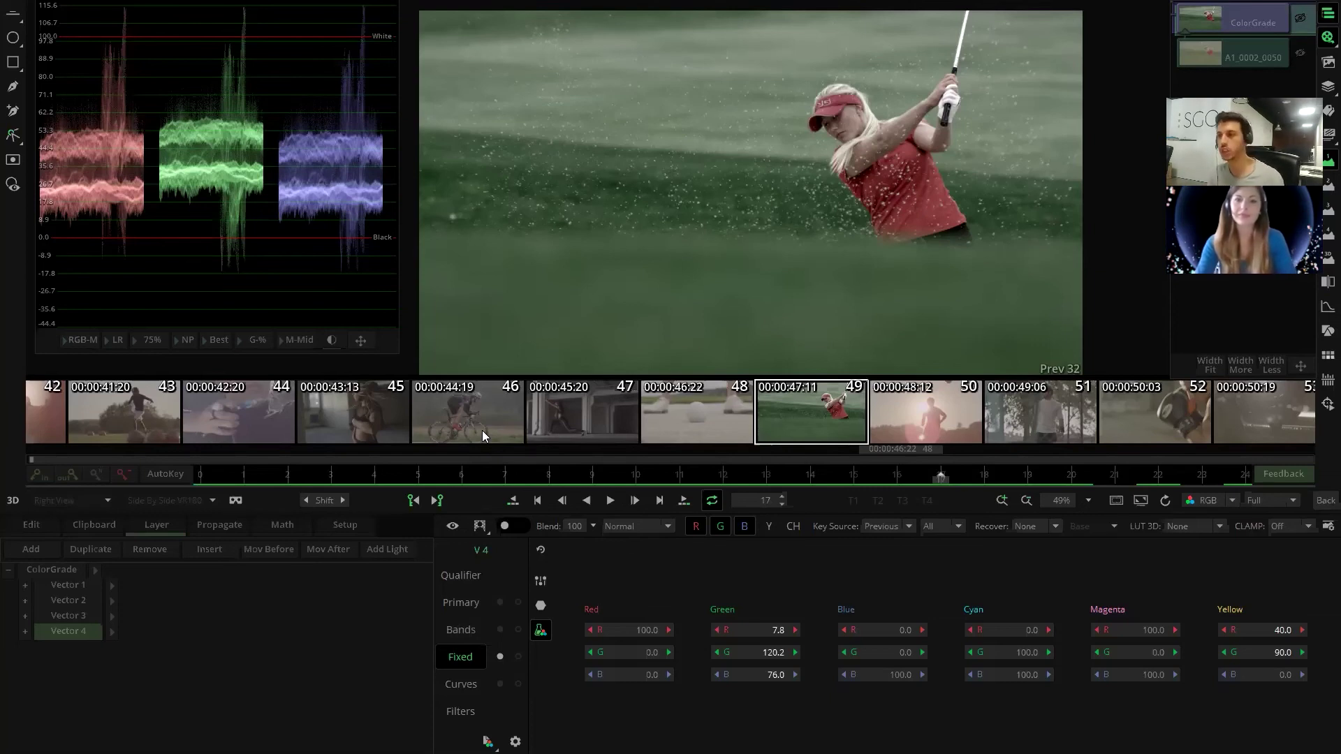
# - Copy golf shot 49's grade onto cycling shot 46 and brighten its dark tones with Vector 2's Primary correction
pyautogui.click(481, 431)
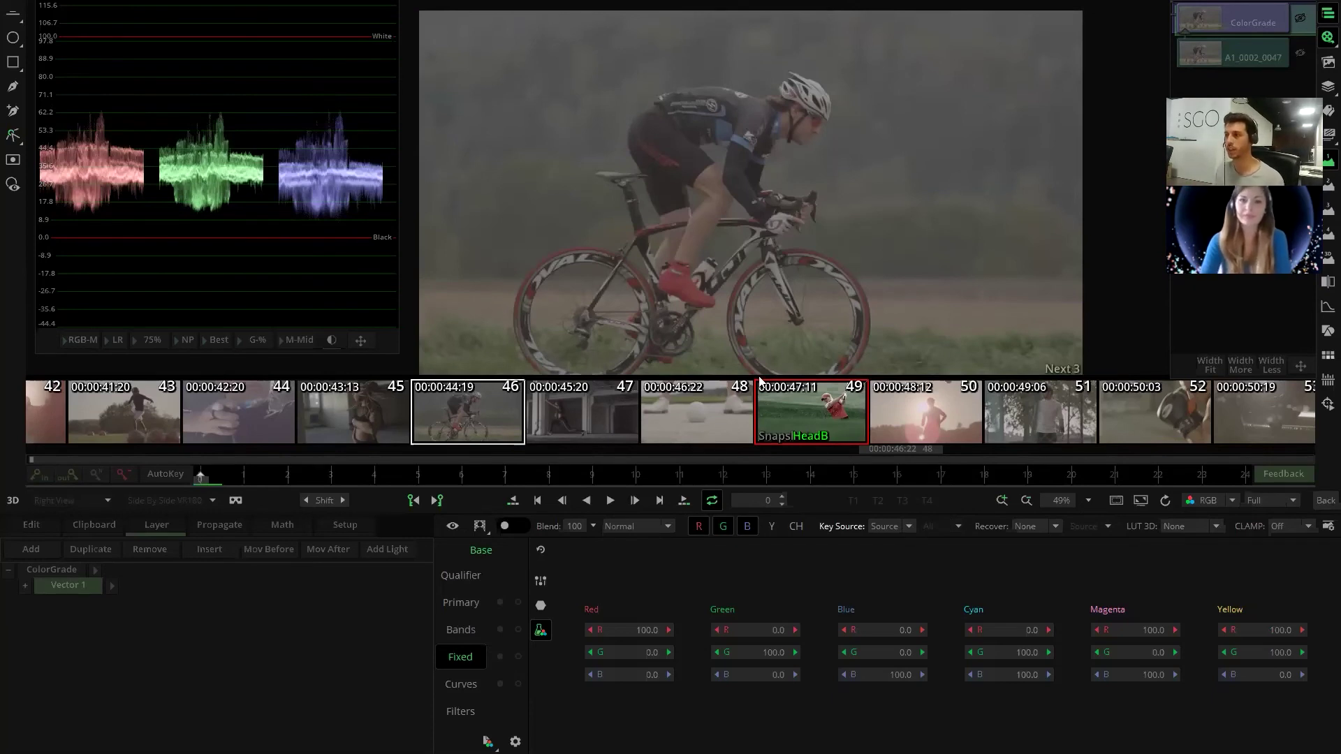
pyautogui.middleClick(806, 419)
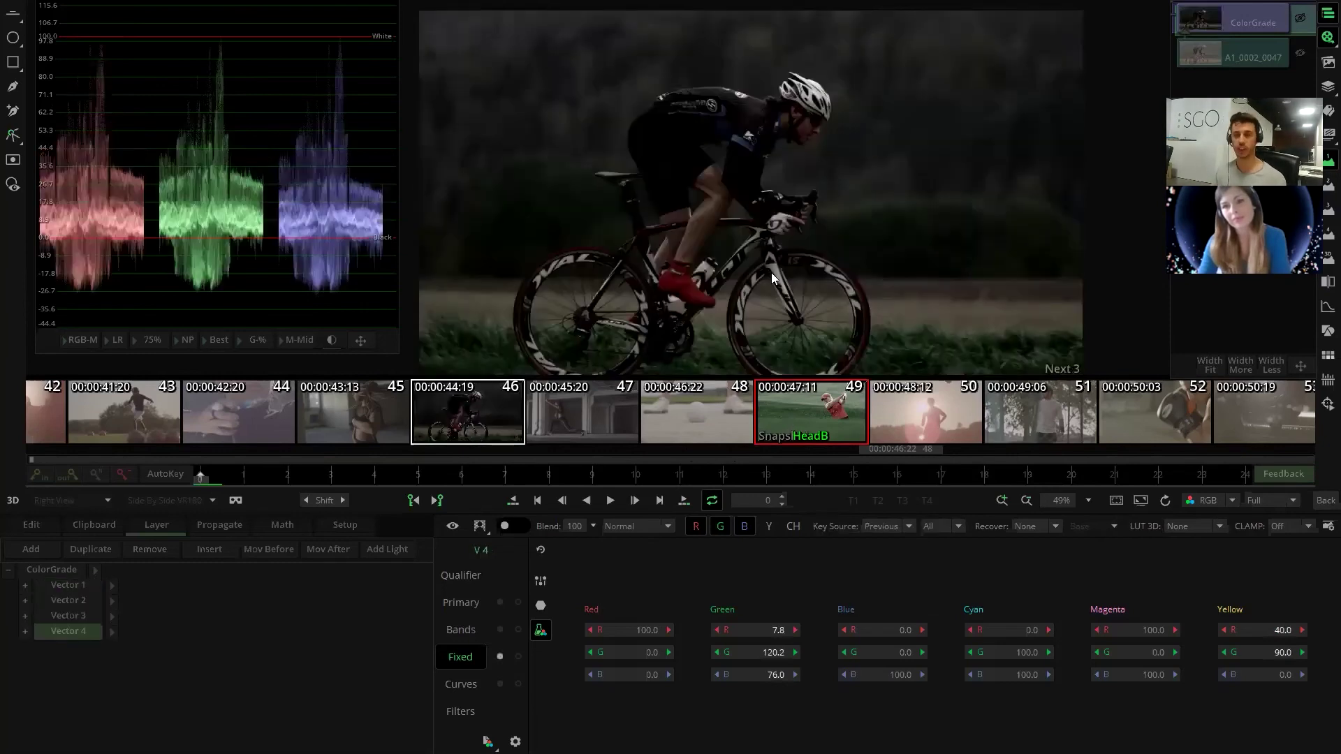
pyautogui.click(81, 603)
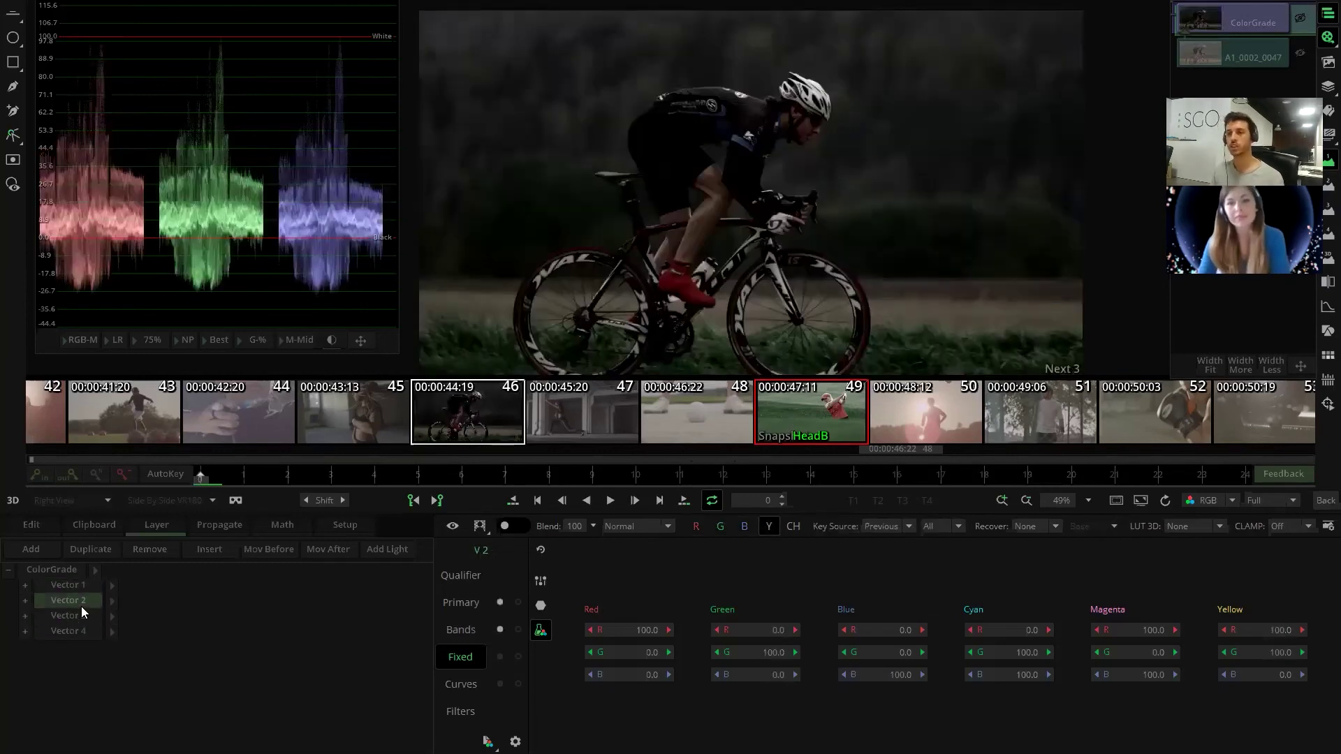
pyautogui.click(460, 602)
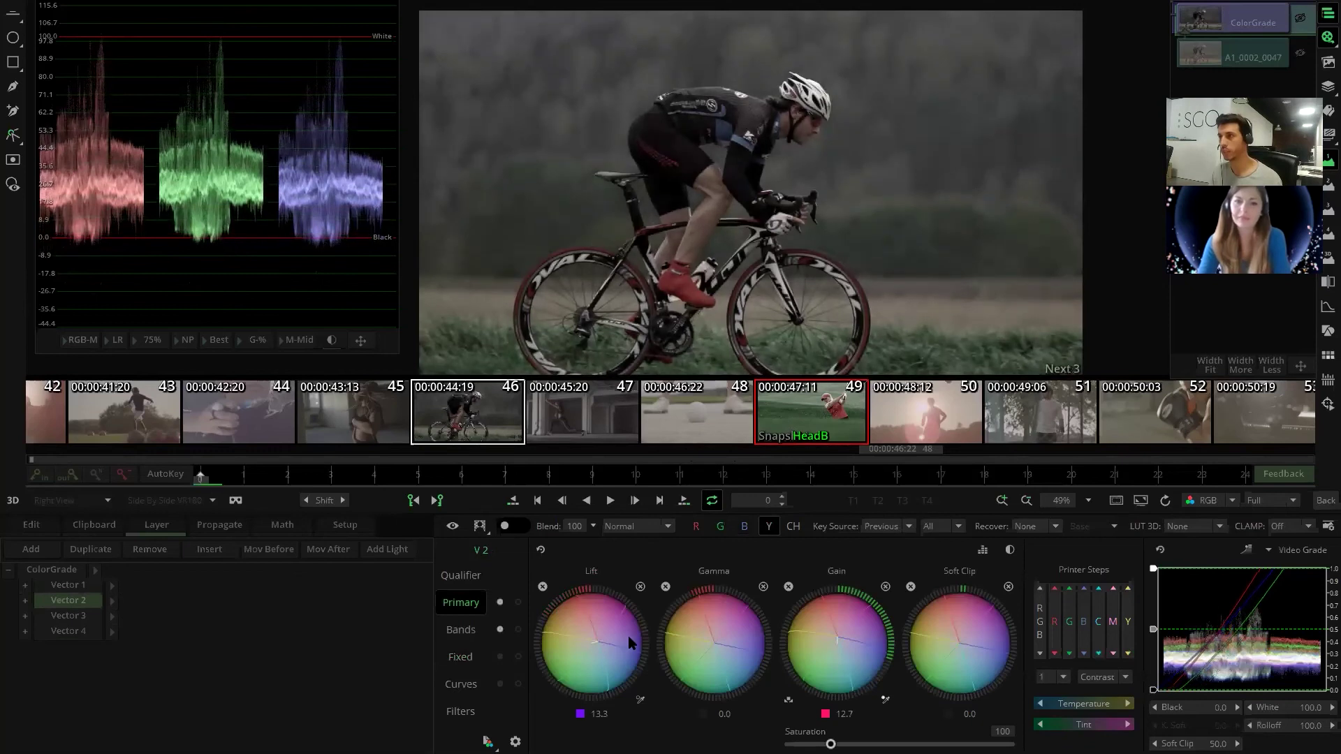
pyautogui.click(441, 635)
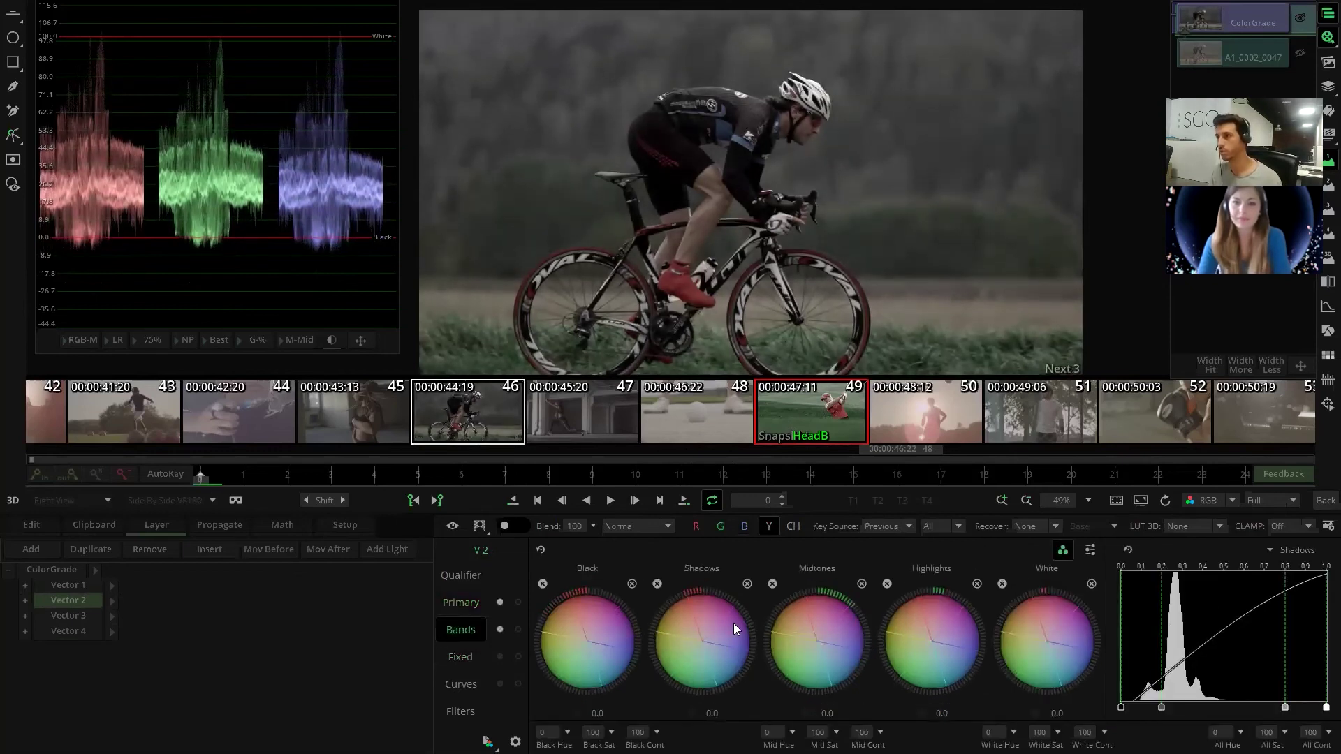
# - Tint Vector 3's highlights and midtones blue by 7.3 and 8.8, and its shadows green by 4.6, with the Bands wheels
pyautogui.click(933, 643)
pyautogui.moveTo(933, 644); pyautogui.dragTo(992, 680)
pyautogui.click(877, 588)
pyautogui.click(97, 616)
pyautogui.moveTo(926, 639); pyautogui.dragTo(970, 674)
pyautogui.moveTo(815, 637); pyautogui.dragTo(791, 656)
pyautogui.moveTo(700, 640); pyautogui.dragTo(675, 664)
pyautogui.scroll(-2, 655, 271)
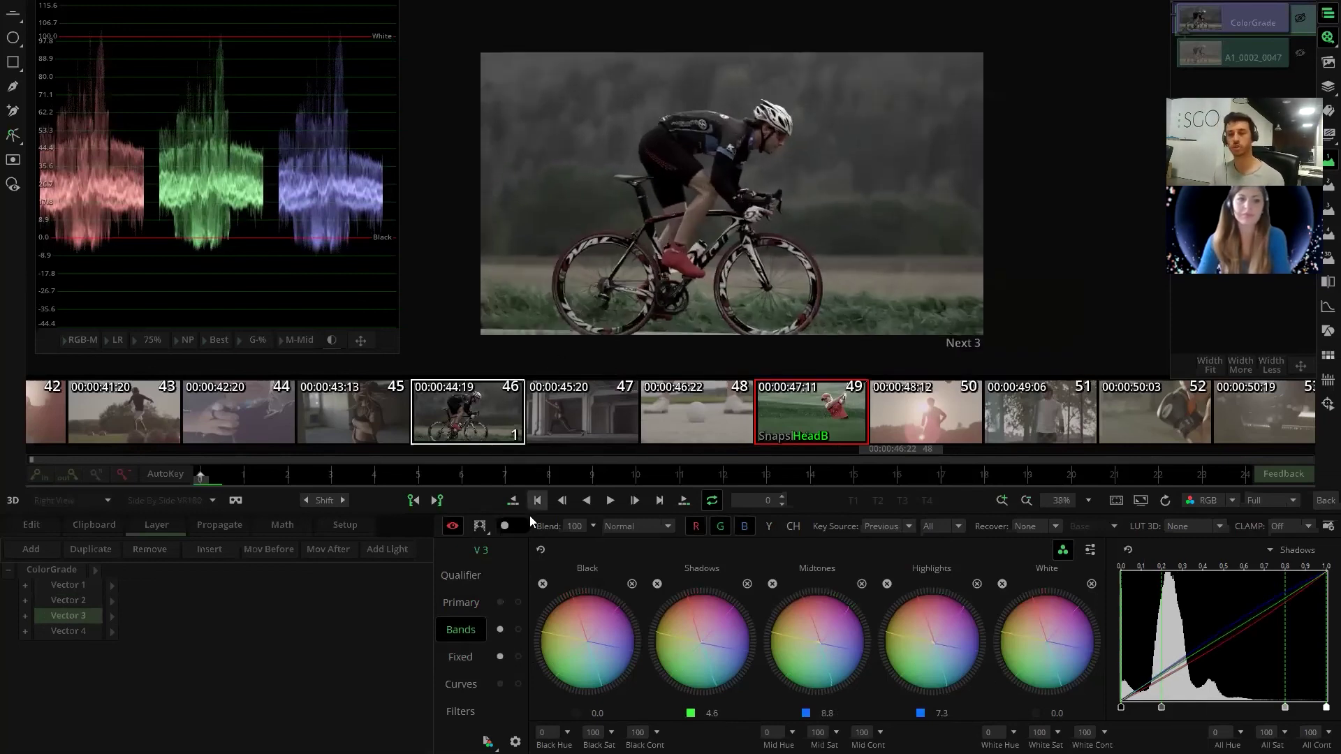
# - Re-enable Vector 3 on the cycling shot and adjust its Bands tint to 3.2 for shadows and 5.2 for midtones
pyautogui.click(455, 526)
pyautogui.moveTo(707, 641); pyautogui.dragTo(718, 643)
pyautogui.moveTo(824, 641); pyautogui.dragTo(789, 640)
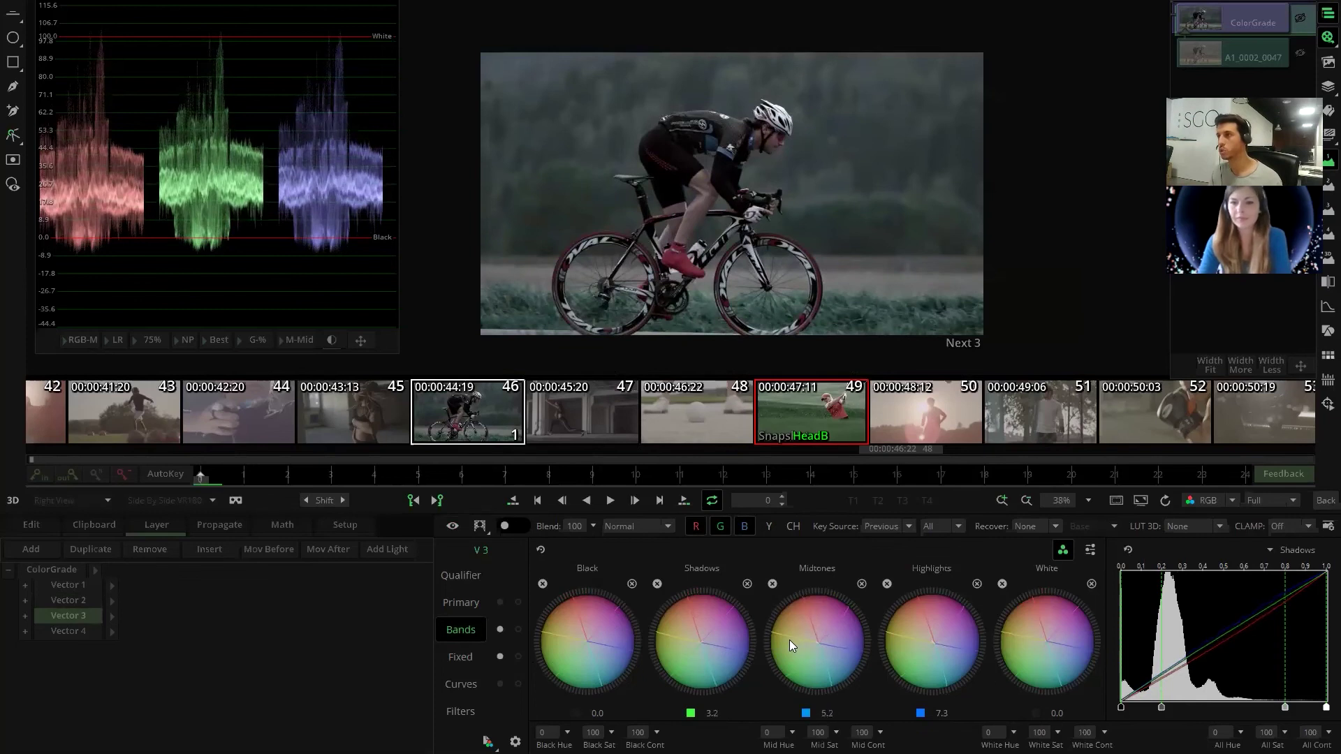
# - Shift Vector 3's reds from magenta toward orange and move its yellows outward toward red in the Fixed Hexagon Mixer
pyautogui.scroll(1, 663, 278)
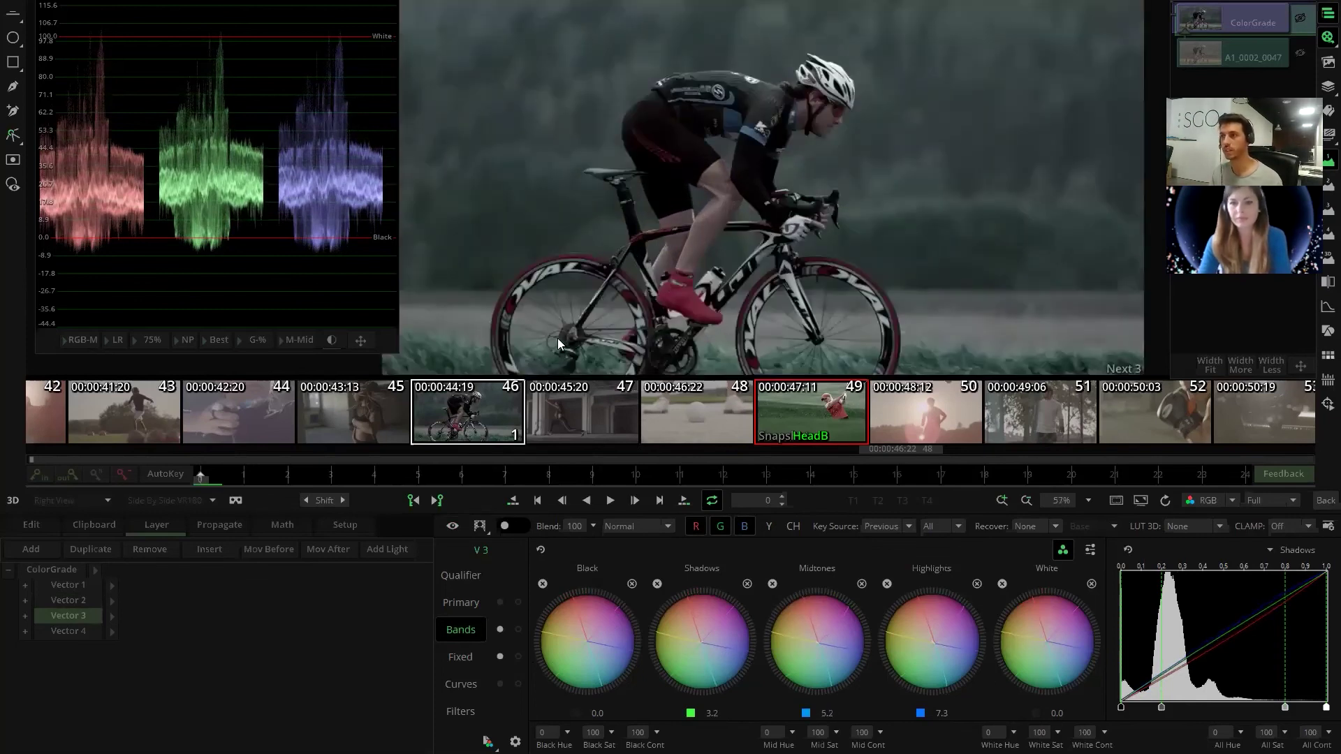
pyautogui.click(461, 656)
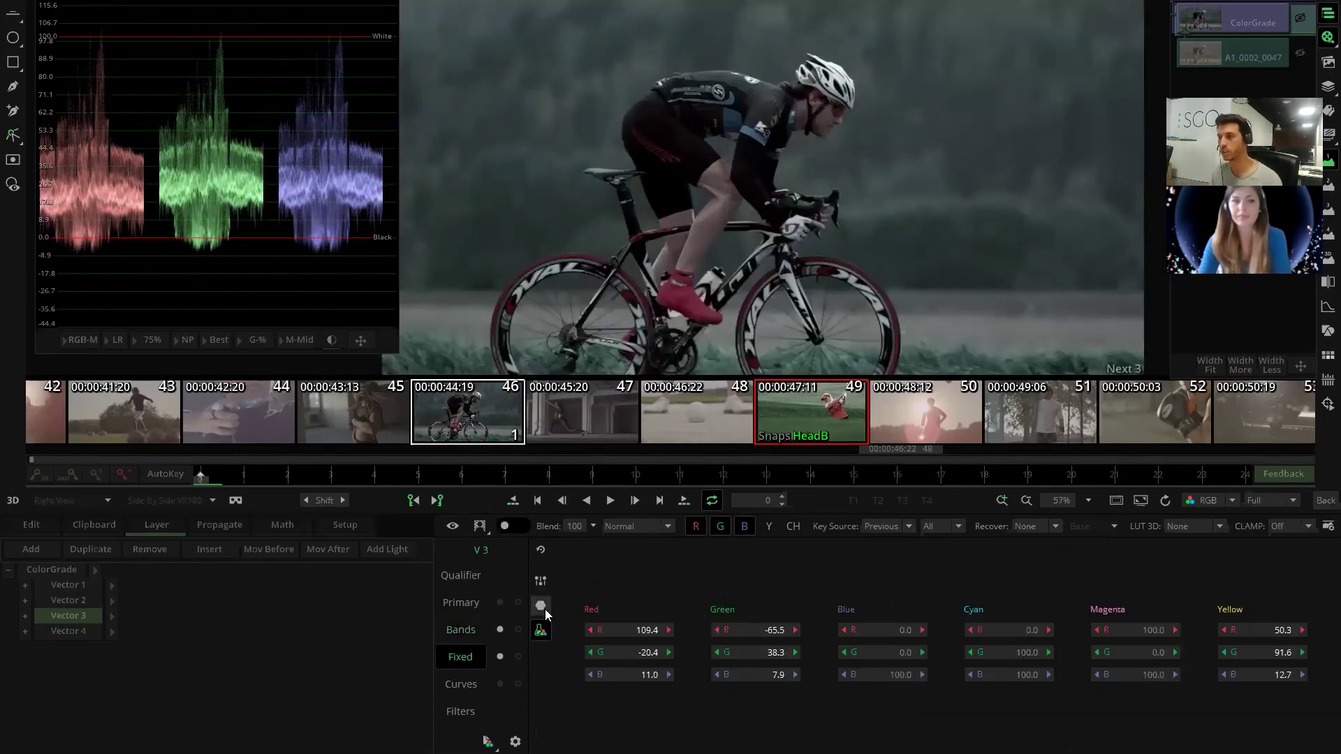
pyautogui.click(541, 605)
pyautogui.moveTo(696, 614); pyautogui.dragTo(733, 555)
pyautogui.moveTo(718, 546); pyautogui.dragTo(666, 561)
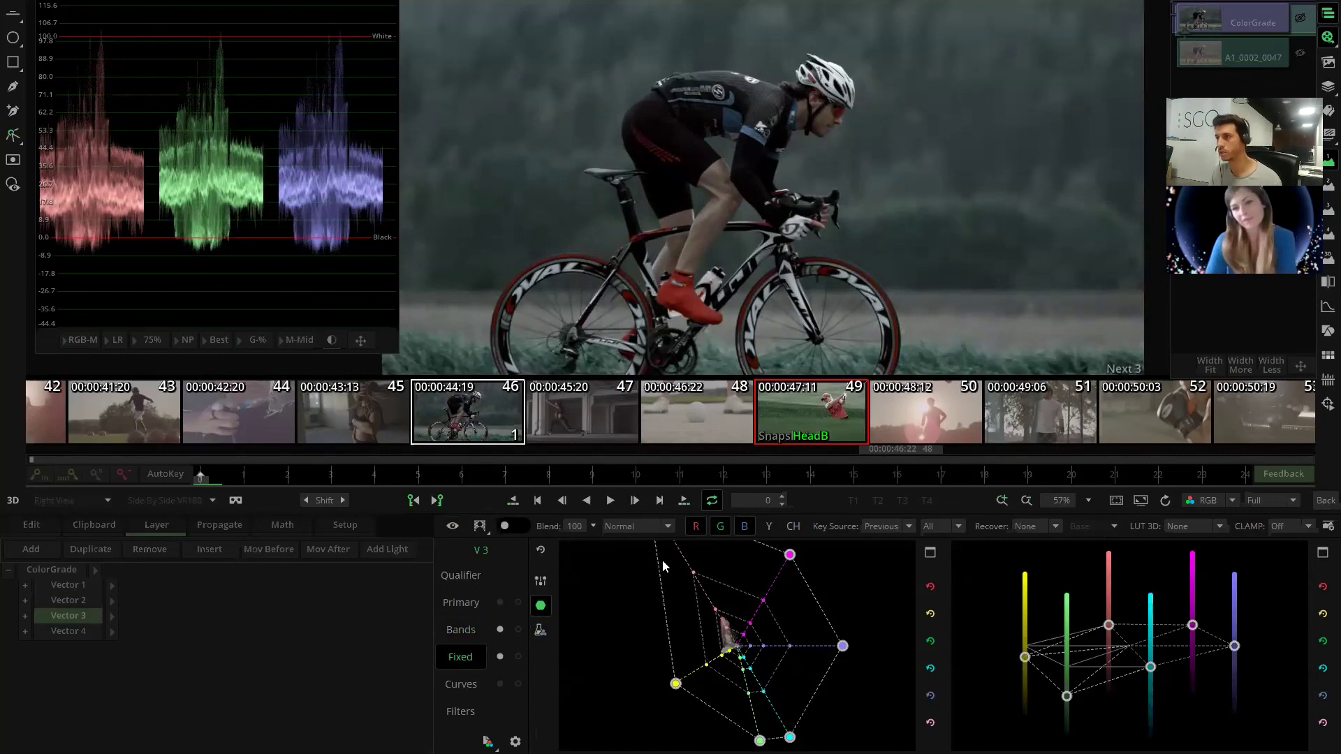
pyautogui.moveTo(675, 683); pyautogui.dragTo(613, 611)
pyautogui.scroll(-2, 690, 257)
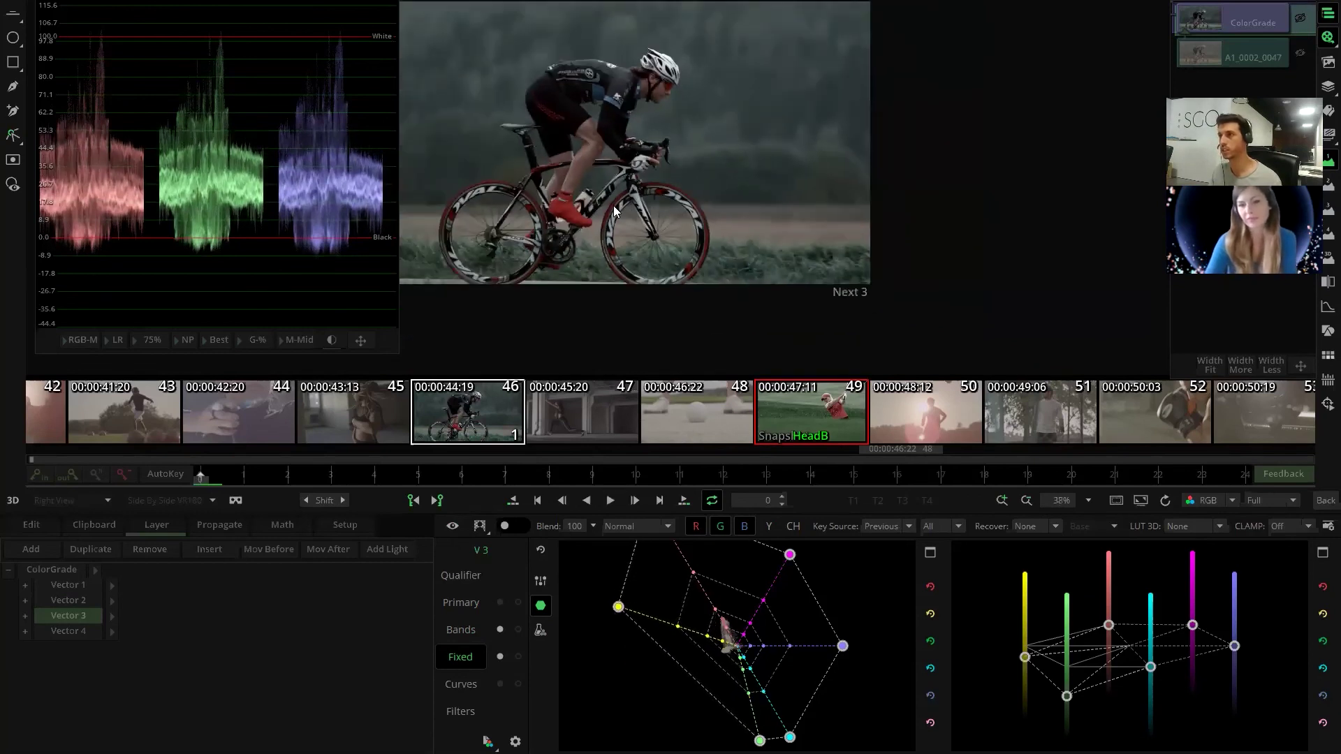
pyautogui.scroll(1, 690, 258)
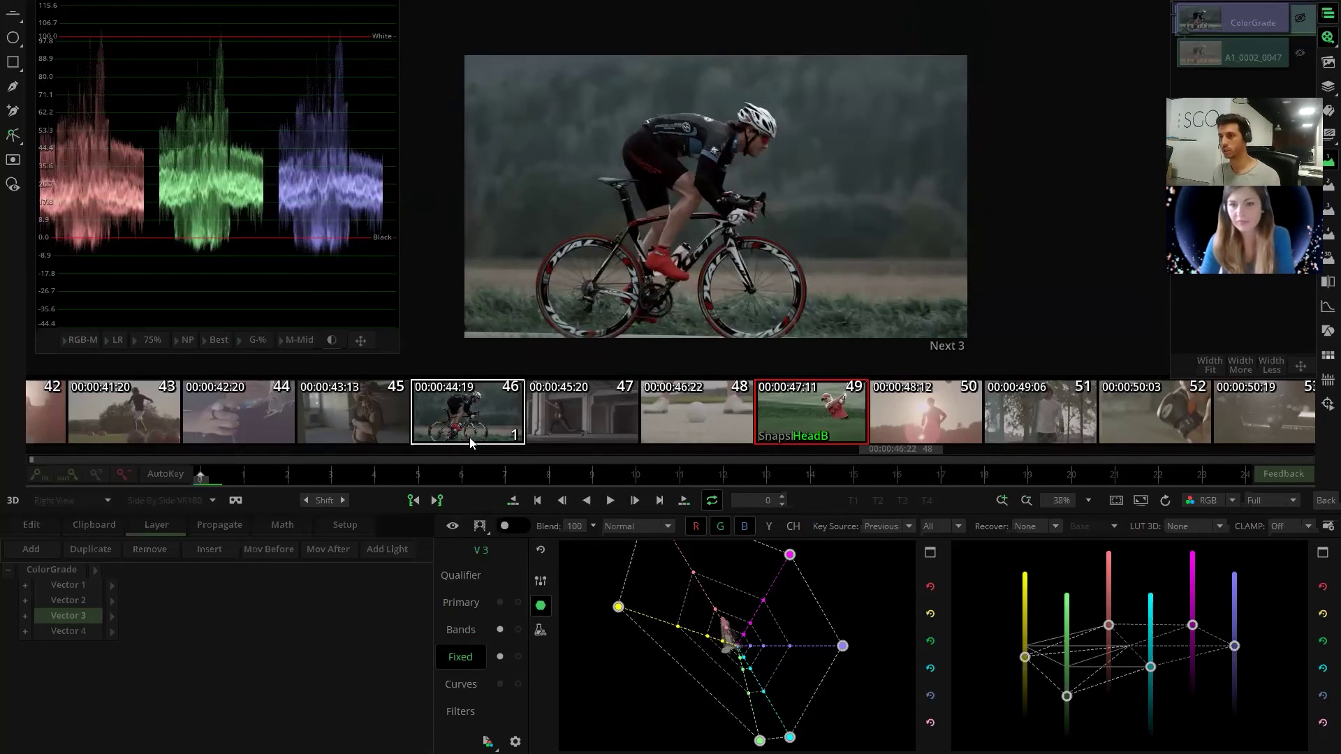
# - Make cycling shot 46 the HeadB shot and store its current grade as a second version in its history
pyautogui.click(498, 419)
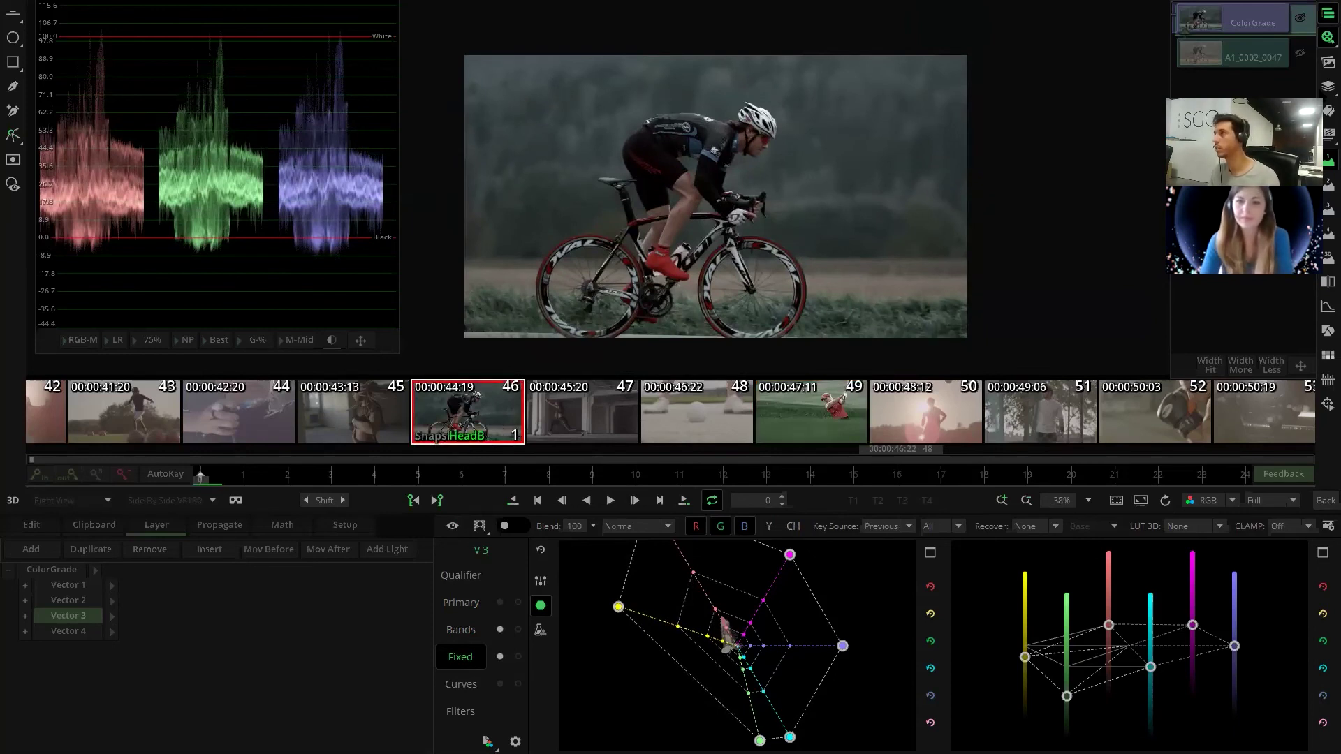
pyautogui.click(1327, 86)
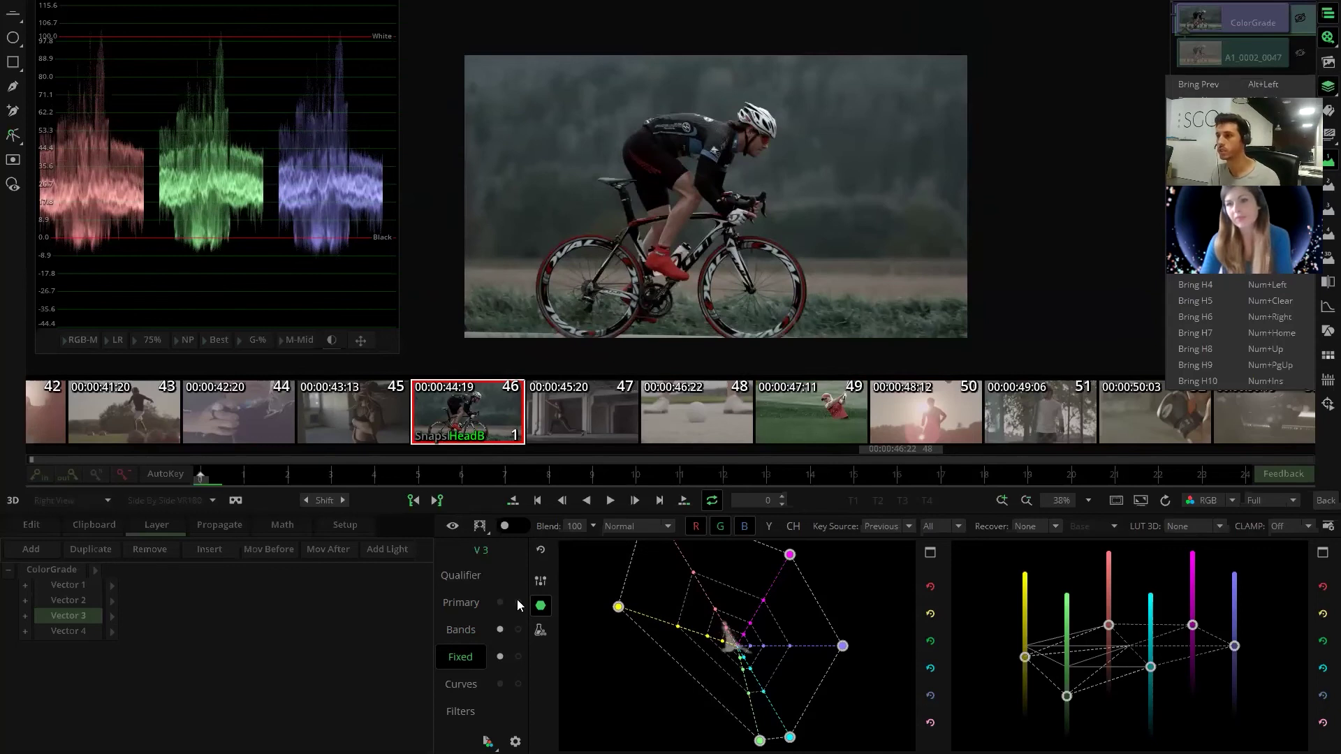
pyautogui.click(455, 632)
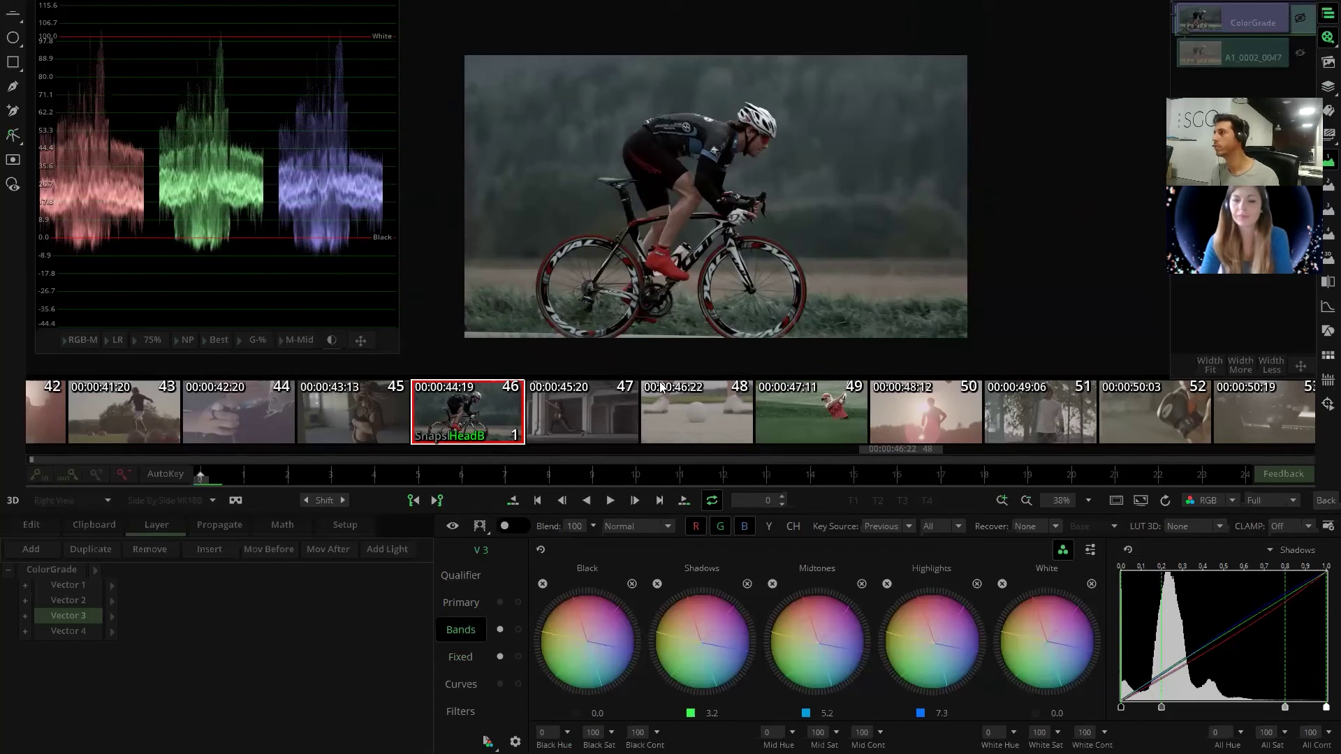
pyautogui.click(1328, 86)
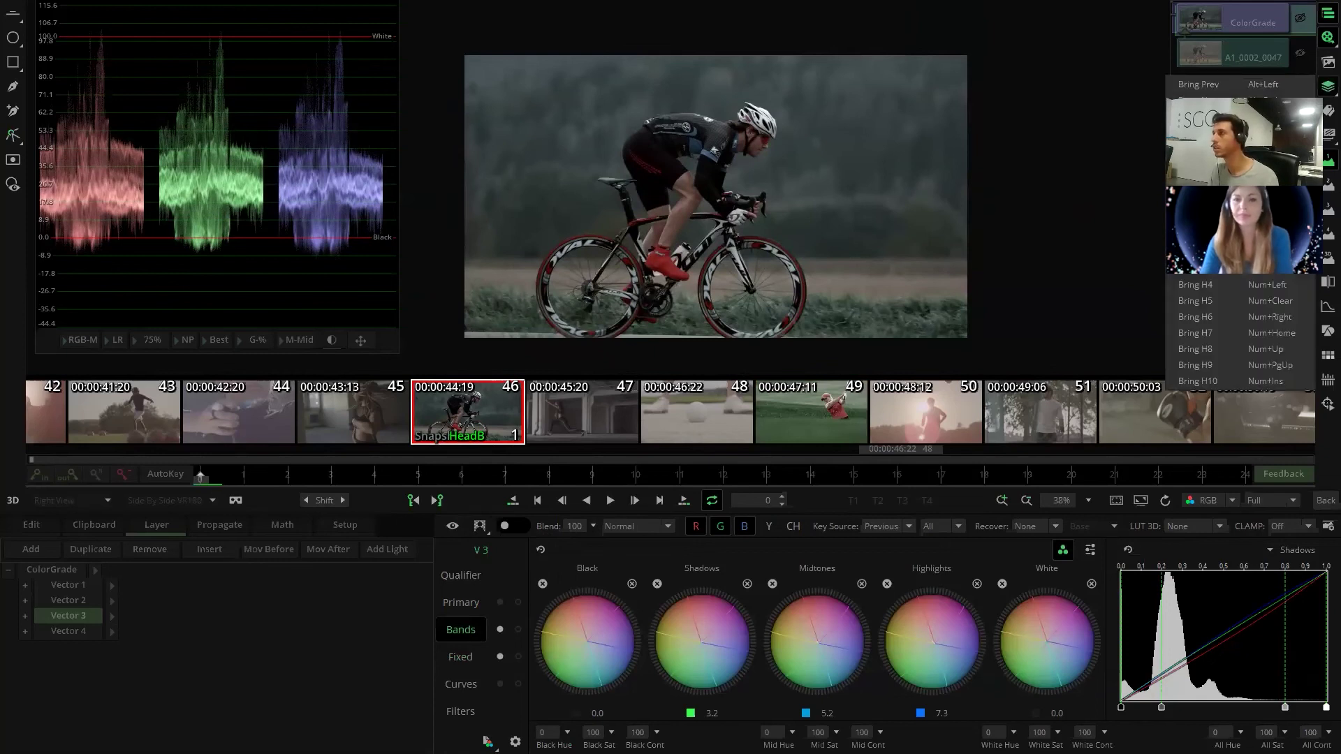
pyautogui.click(253, 714)
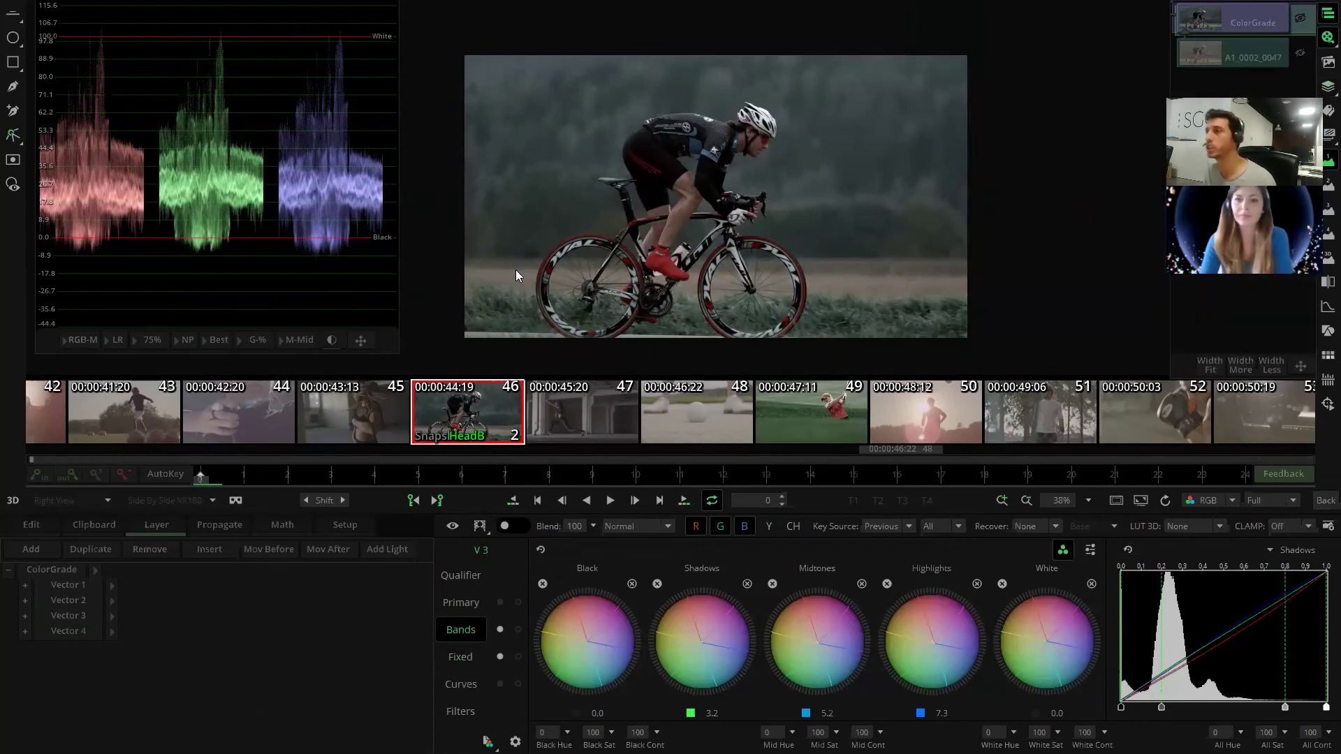
# - Add Vector 5 after Vector 4 and draw a wide, soft-edged rectangle mask over the upper edge of the cycling image
pyautogui.click(68, 632)
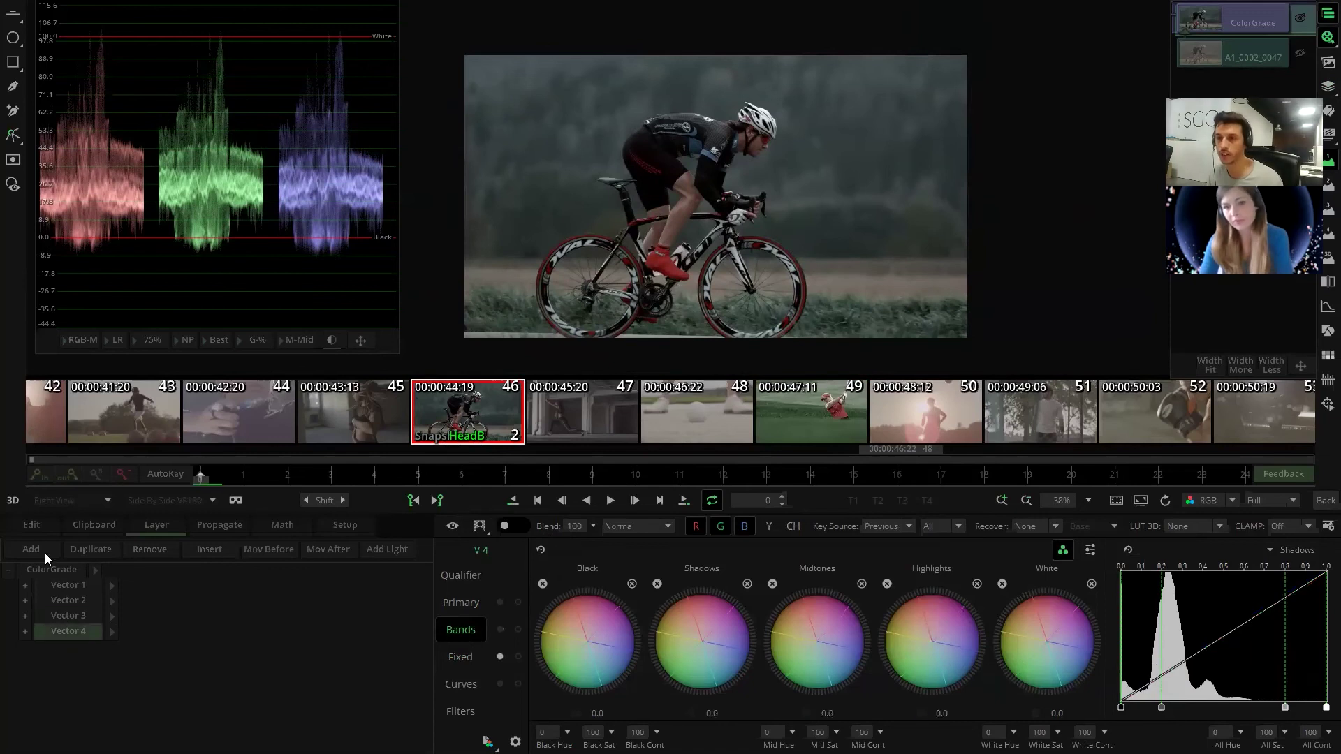
pyautogui.click(31, 549)
pyautogui.scroll(-1, 604, 182)
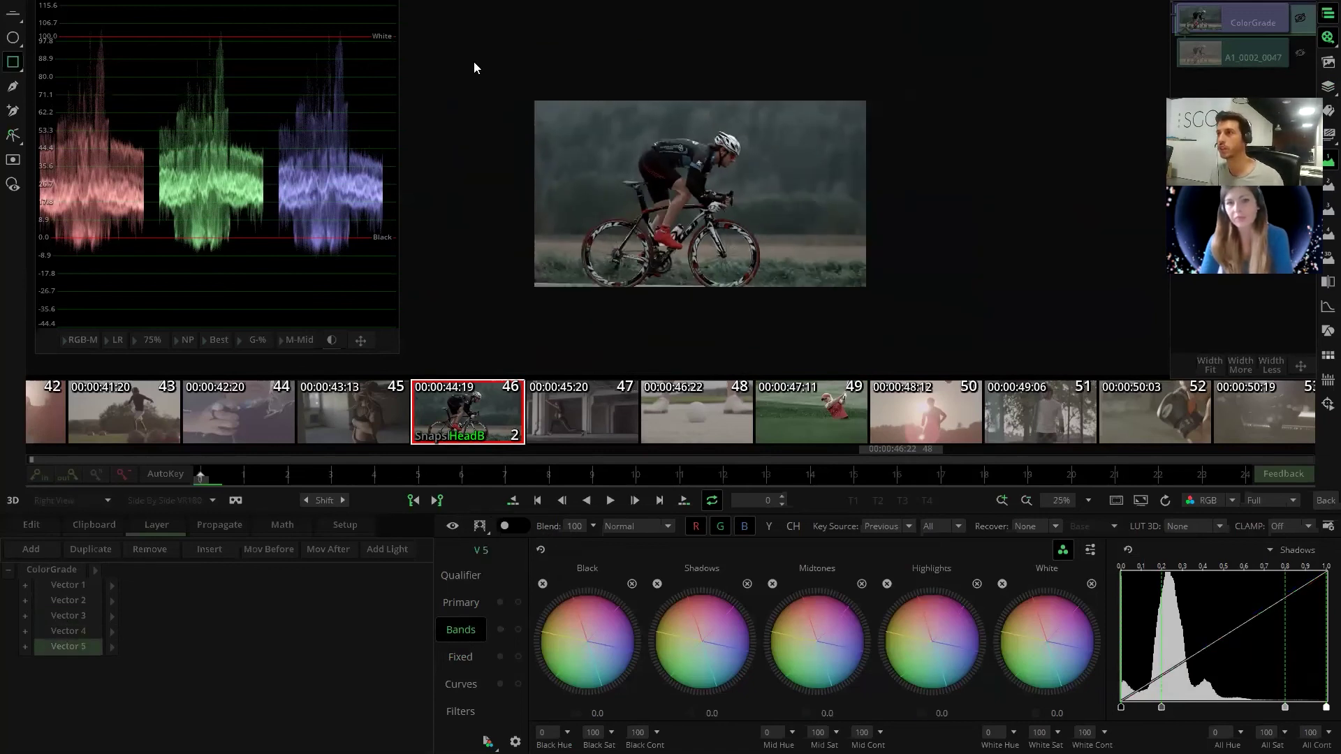
pyautogui.moveTo(484, 103); pyautogui.dragTo(1033, 135)
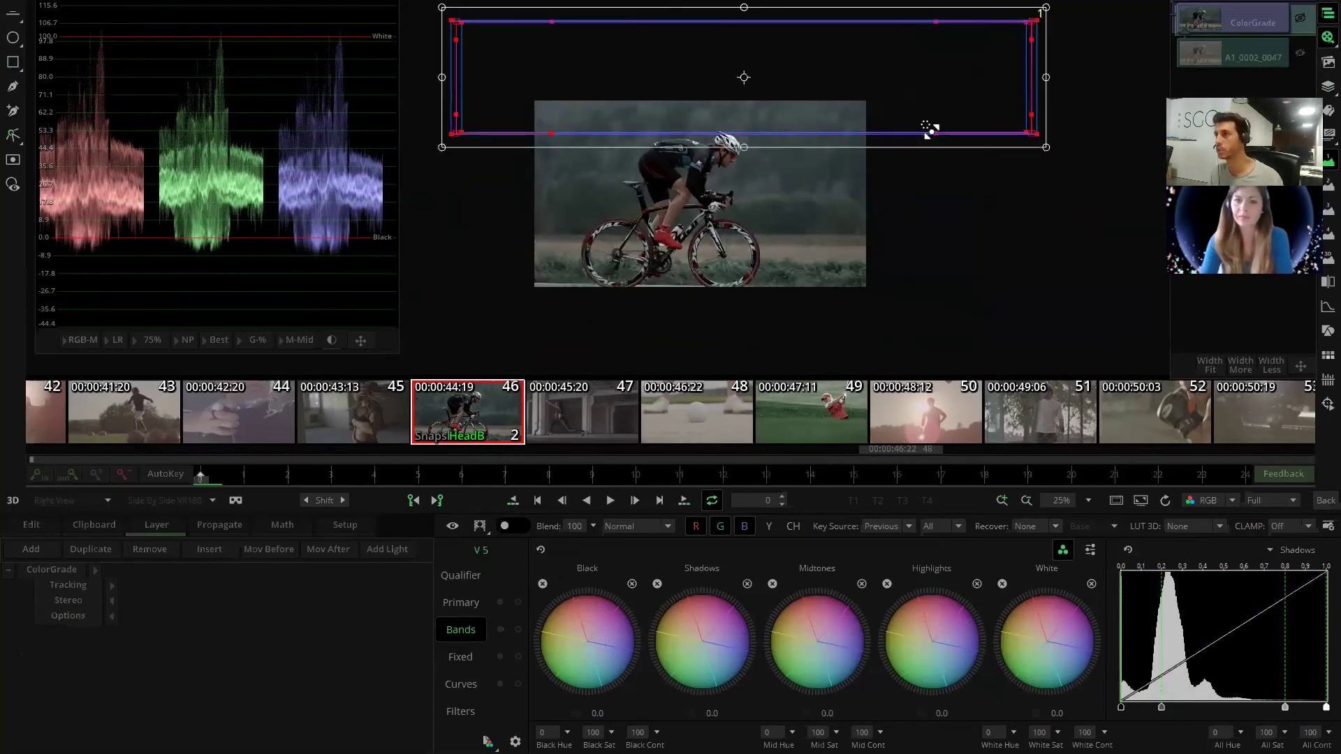
pyautogui.moveTo(909, 176); pyautogui.dragTo(861, 92)
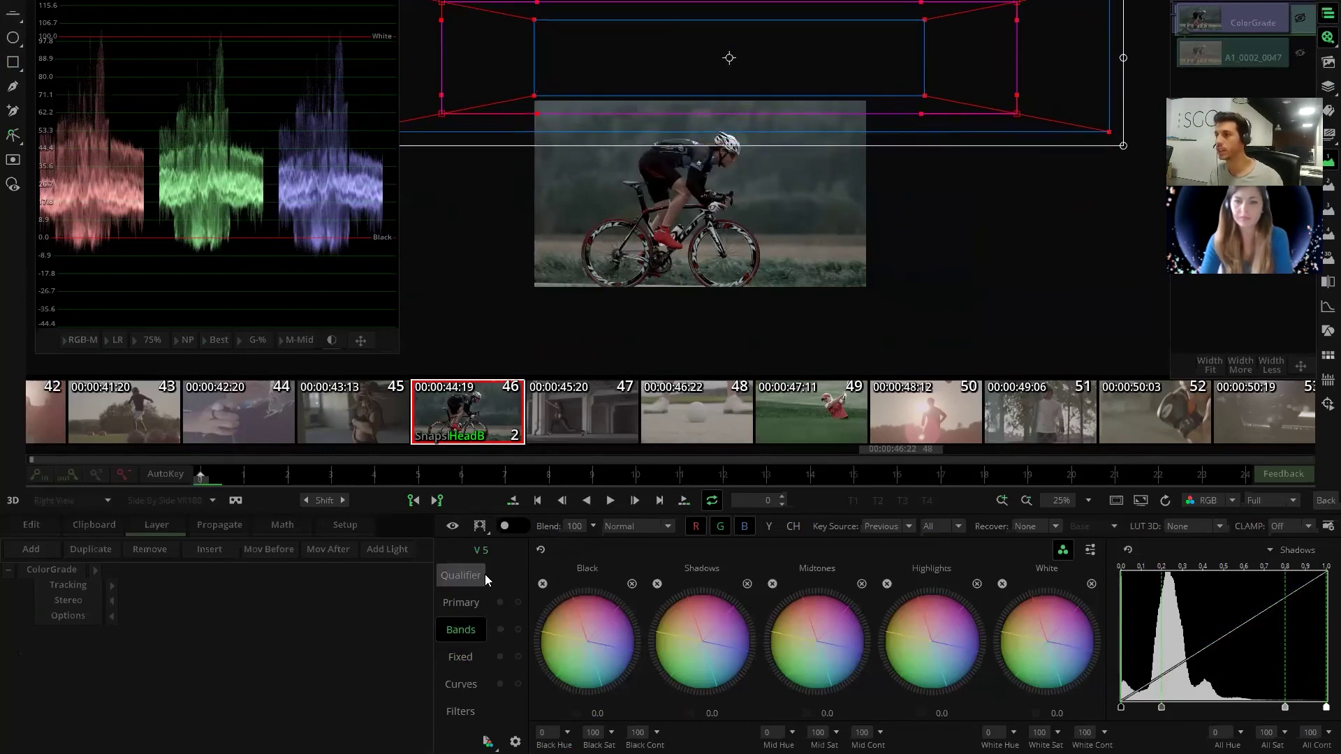
# - Brighten the masked area of Vector 5 by raising its midtones and highlights with the Bands luminance rings
pyautogui.click(471, 581)
pyautogui.moveTo(723, 744); pyautogui.dragTo(1200, 738)
pyautogui.click(461, 602)
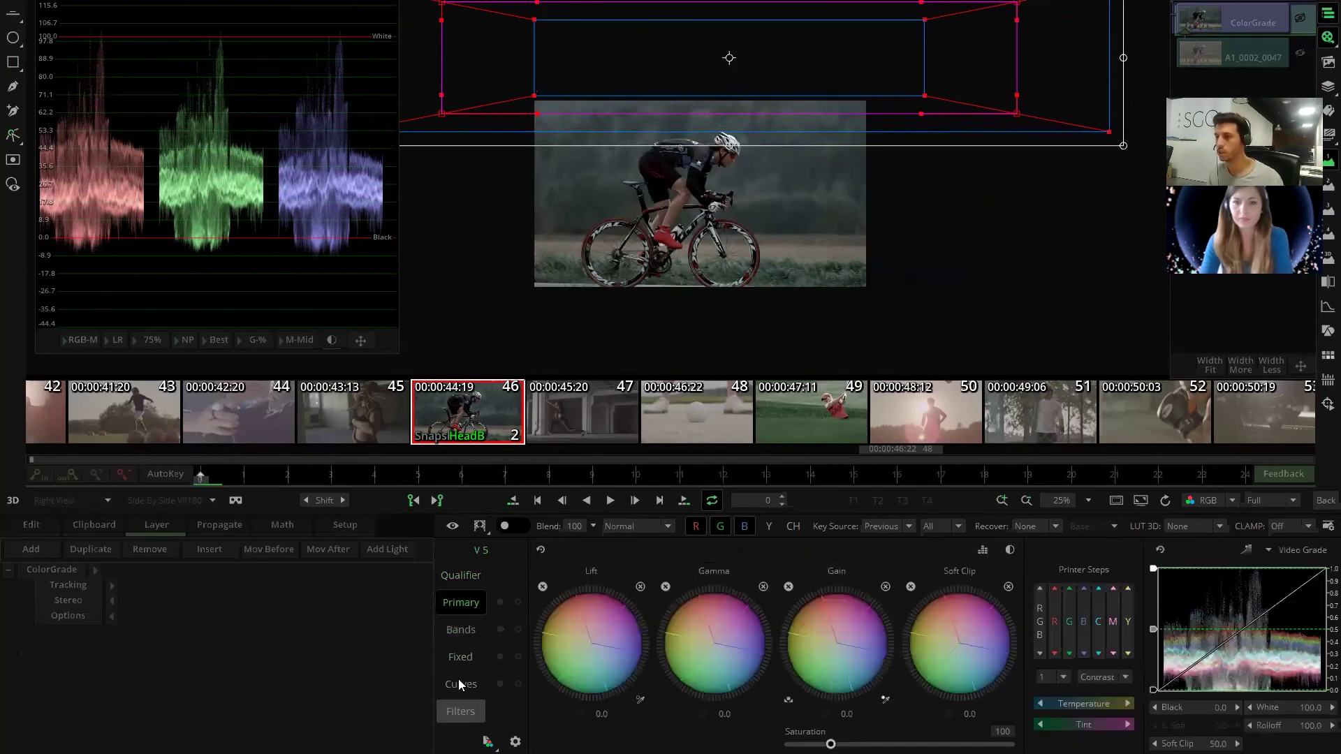
pyautogui.click(461, 630)
pyautogui.moveTo(922, 647); pyautogui.dragTo(866, 632)
pyautogui.moveTo(789, 646); pyautogui.dragTo(814, 622)
pyautogui.click(769, 190)
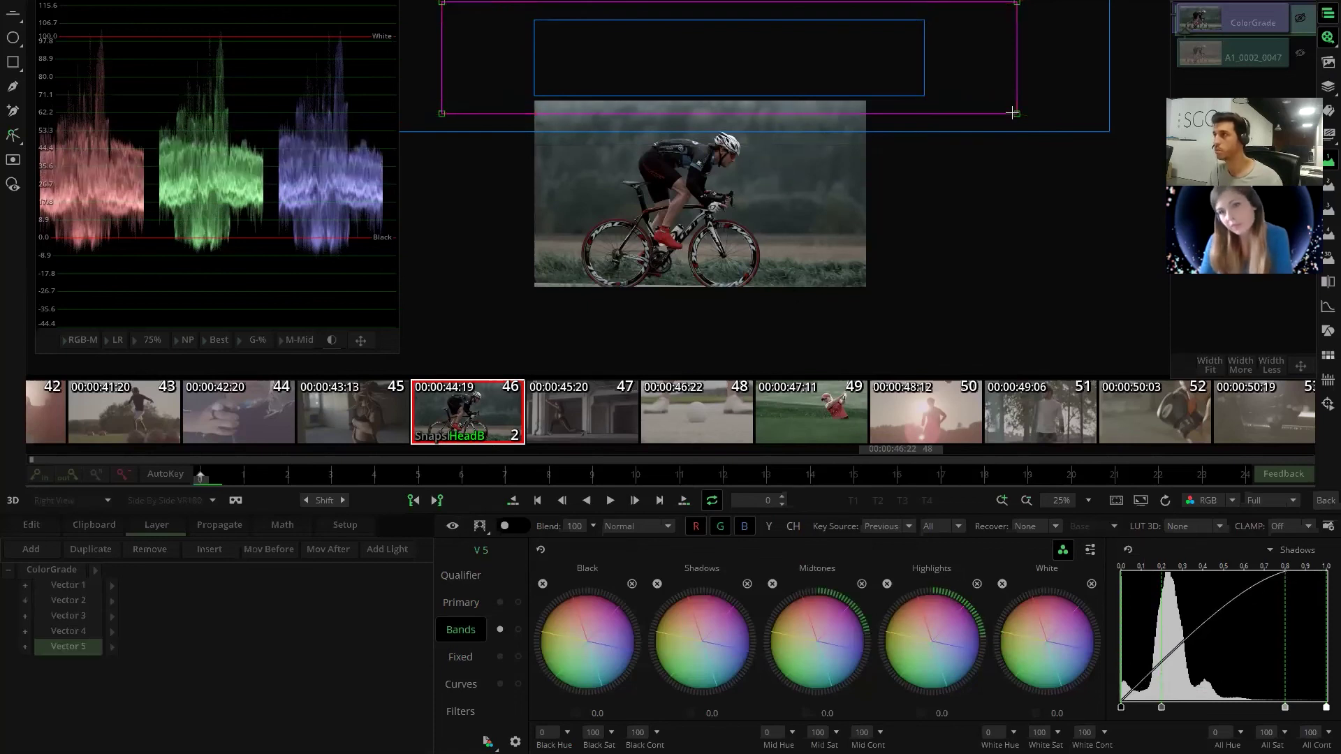
# - Extend the soft outer edge of Vector 5's rectangle mask further down at both lower corners
pyautogui.click(1067, 131)
pyautogui.moveTo(1107, 132); pyautogui.dragTo(1095, 187)
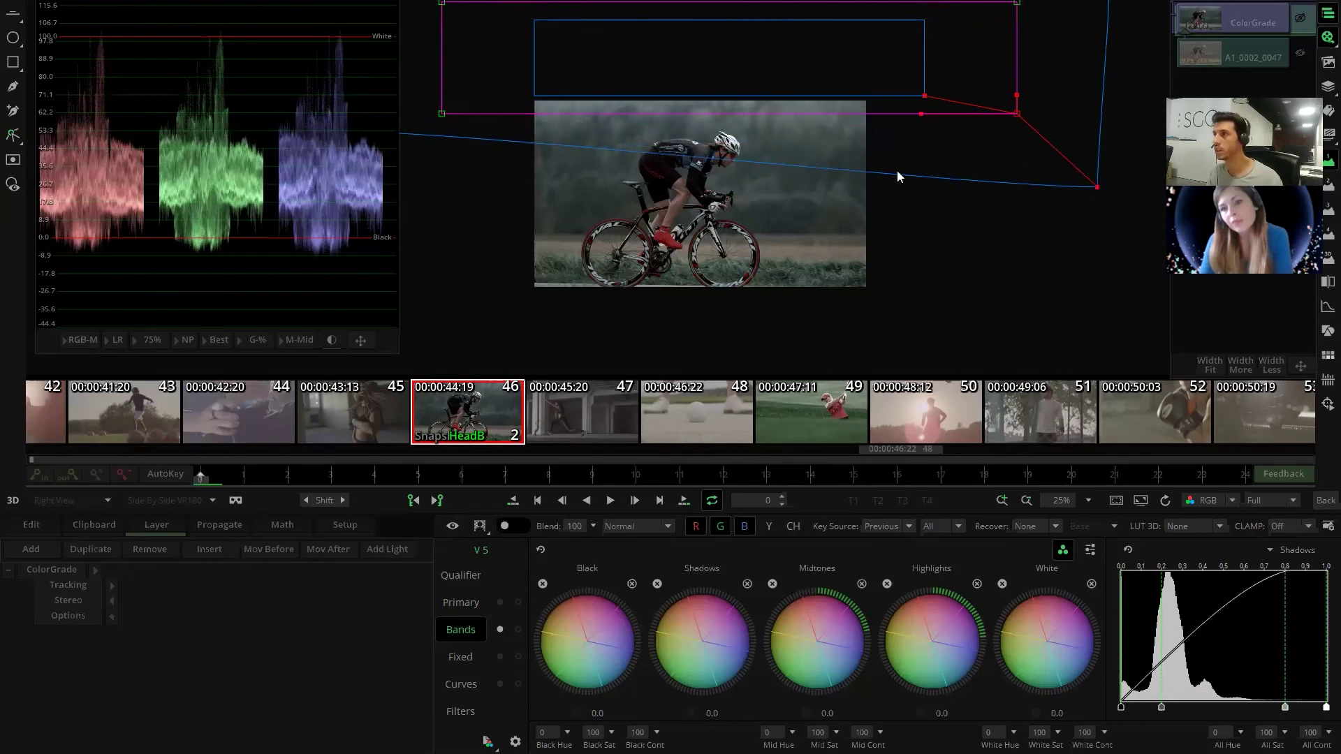
pyautogui.click(447, 118)
pyautogui.scroll(-1, 459, 166)
pyautogui.moveTo(428, 145); pyautogui.dragTo(430, 186)
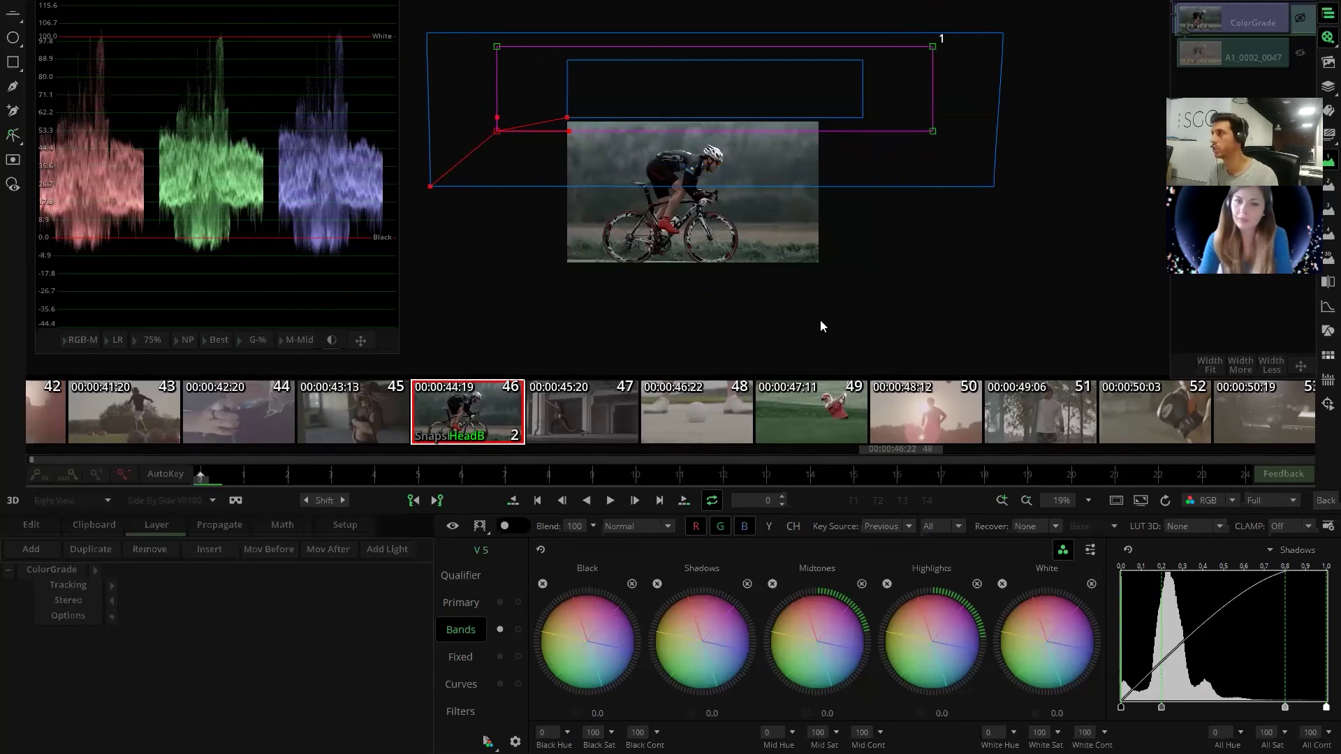
# - Store the sky-brightened grade of shot 46 as a third version and compare it with the earlier stored versions
pyautogui.click(1327, 86)
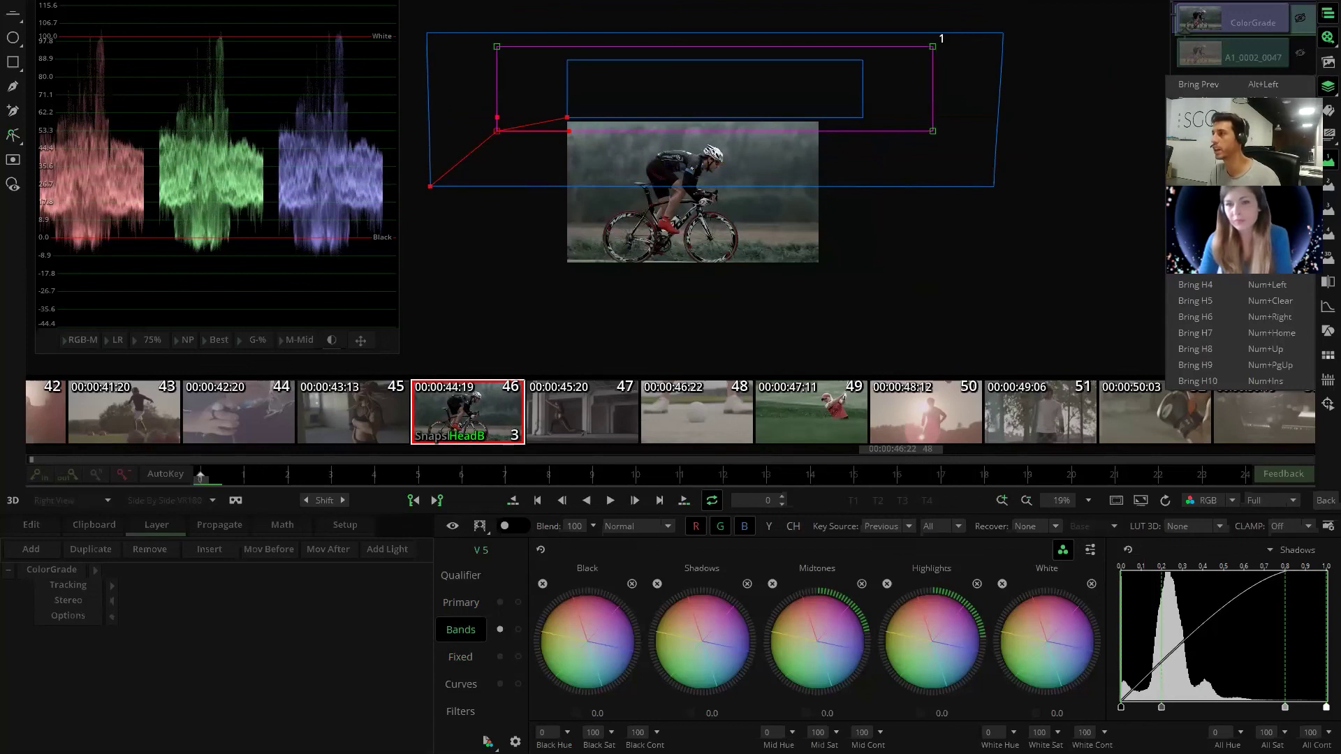
pyautogui.hotkey('alt', 'Left')
pyautogui.hotkey('alt', 'Right')
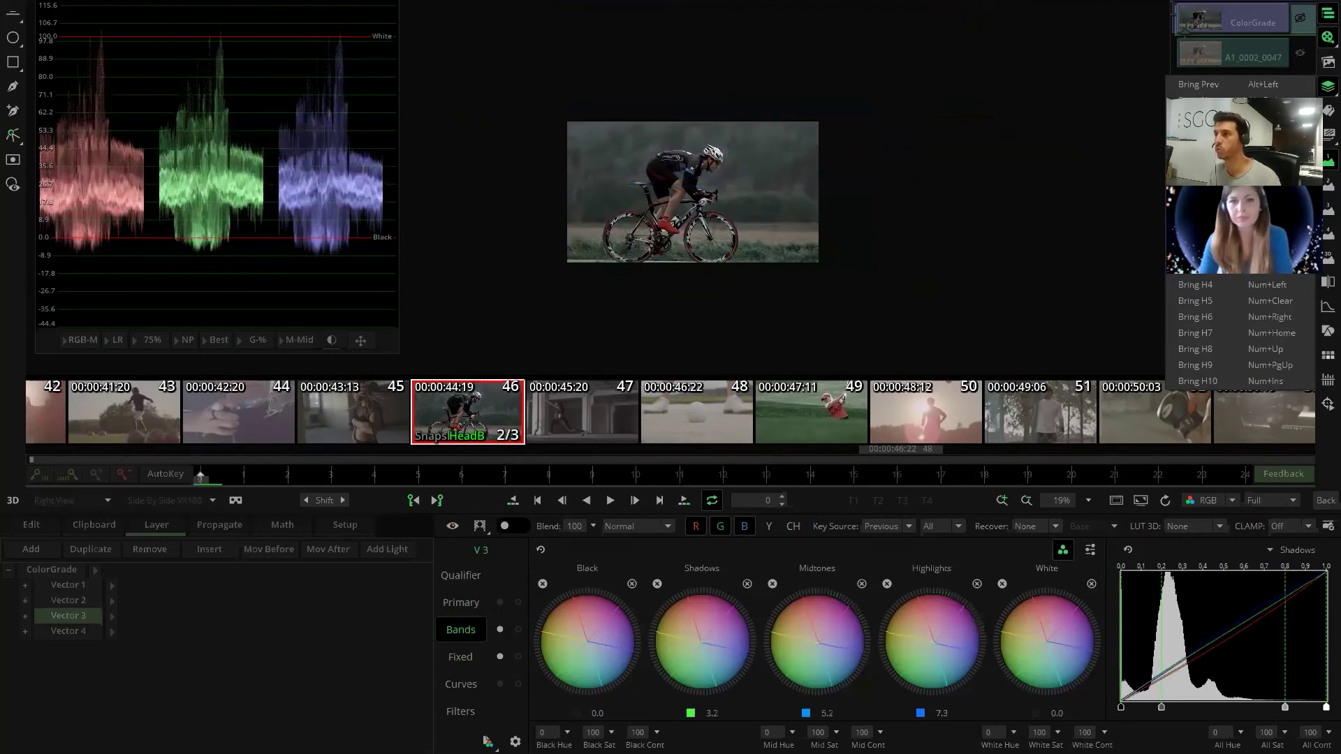
pyautogui.hotkey('alt', 'Right')
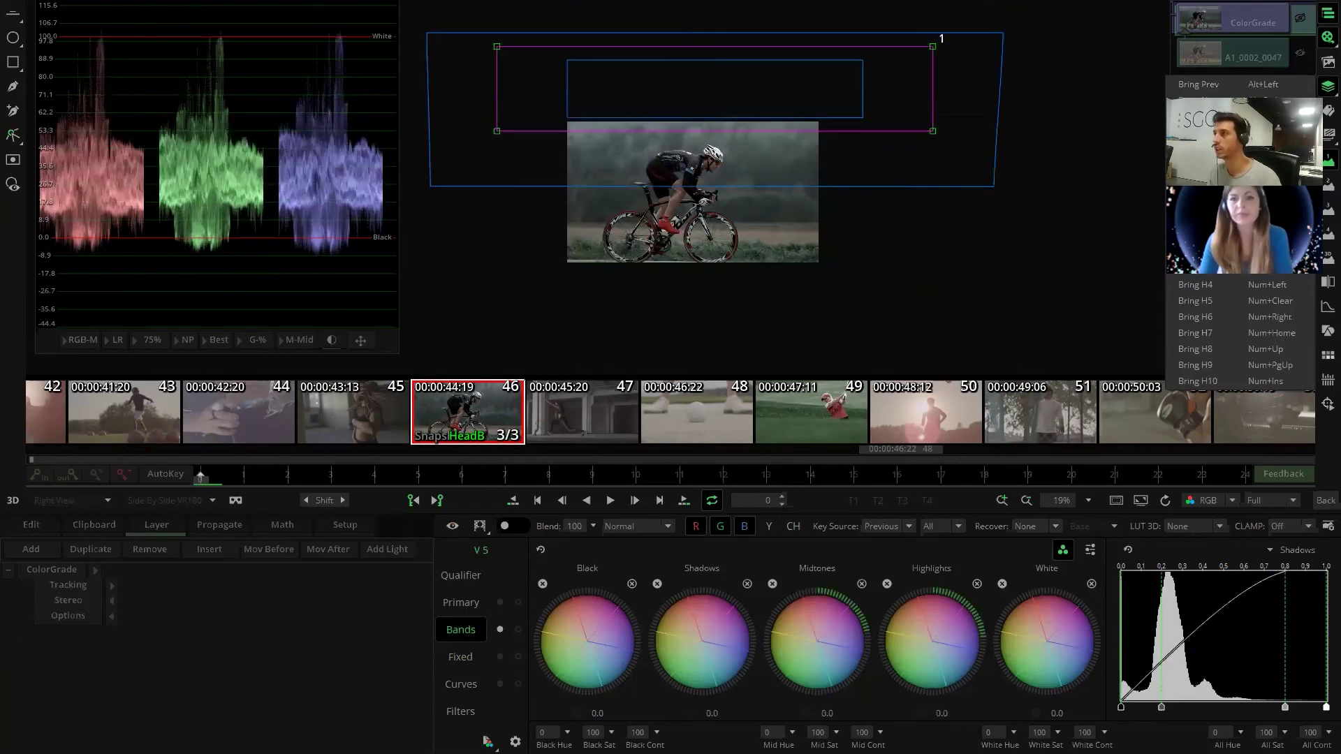
pyautogui.hotkey('alt', 'Left')
pyautogui.hotkey('alt', 'Left')
pyautogui.hotkey('alt', 'Right')
pyautogui.hotkey('alt', 'Right')
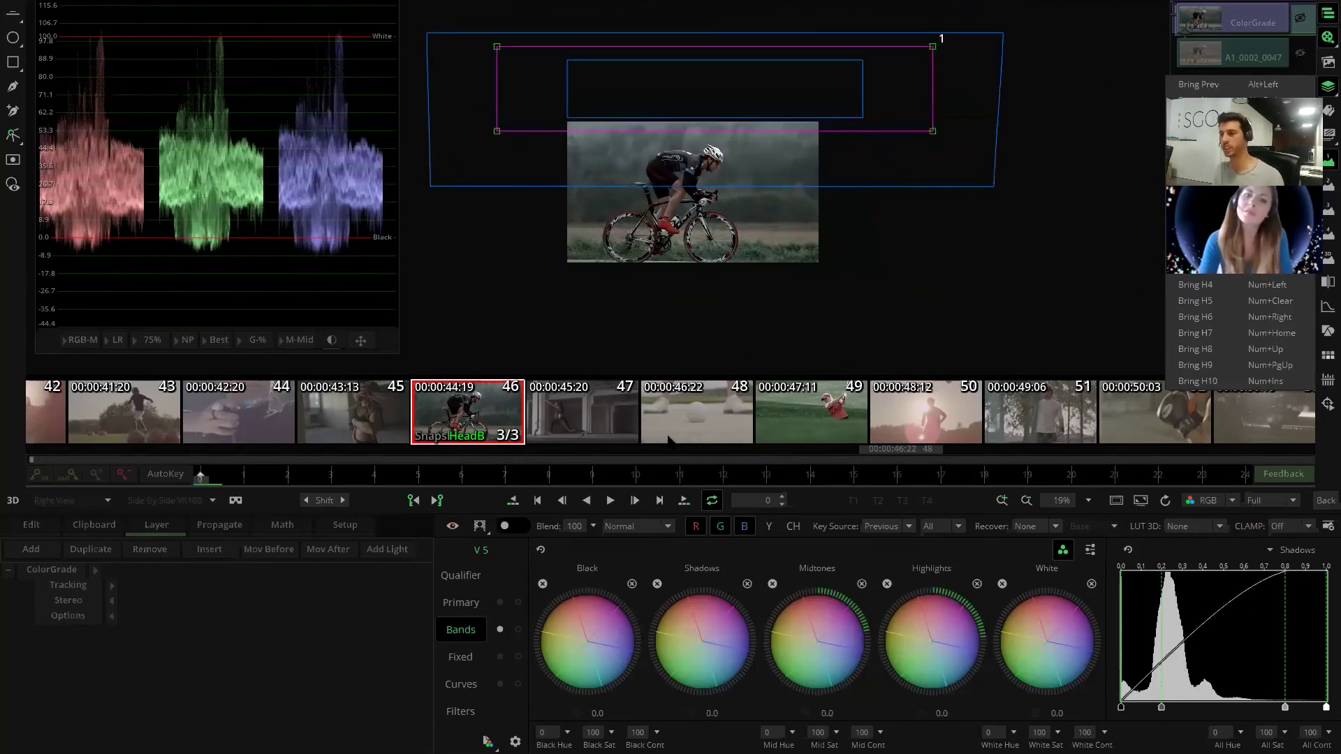
# - Go back through the storyboard and open shot 10, the hooded athlete in the warehouse
pyautogui.scroll(5, 650, 434)
pyautogui.scroll(5, 651, 434)
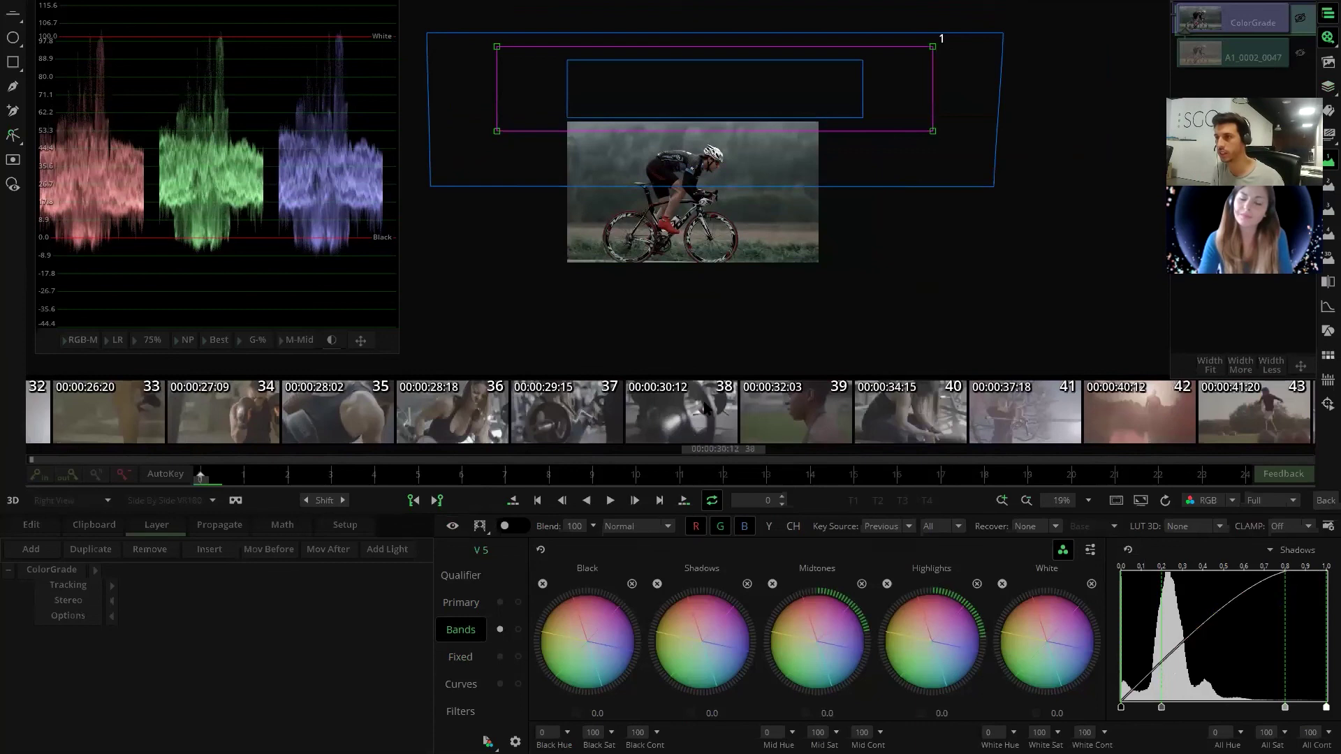
pyautogui.scroll(3, 574, 407)
pyautogui.scroll(10, 574, 407)
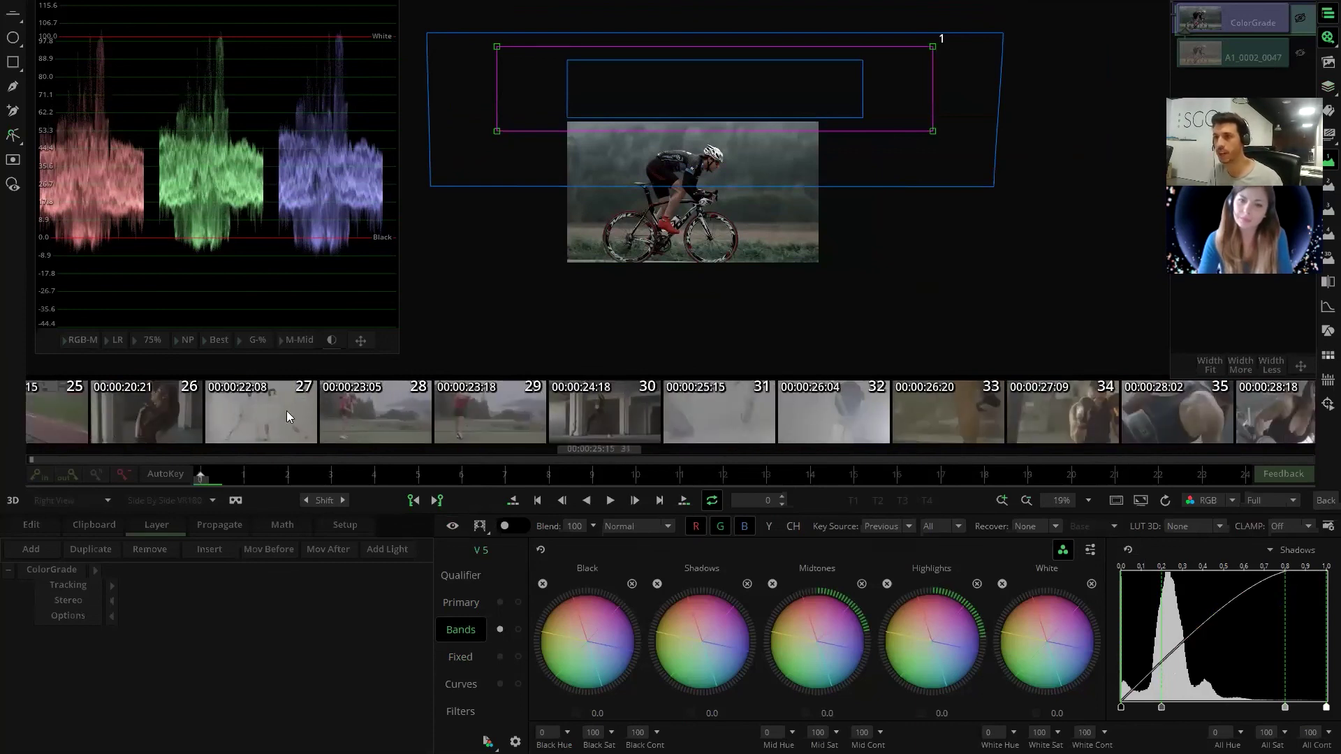
pyautogui.scroll(7, 853, 423)
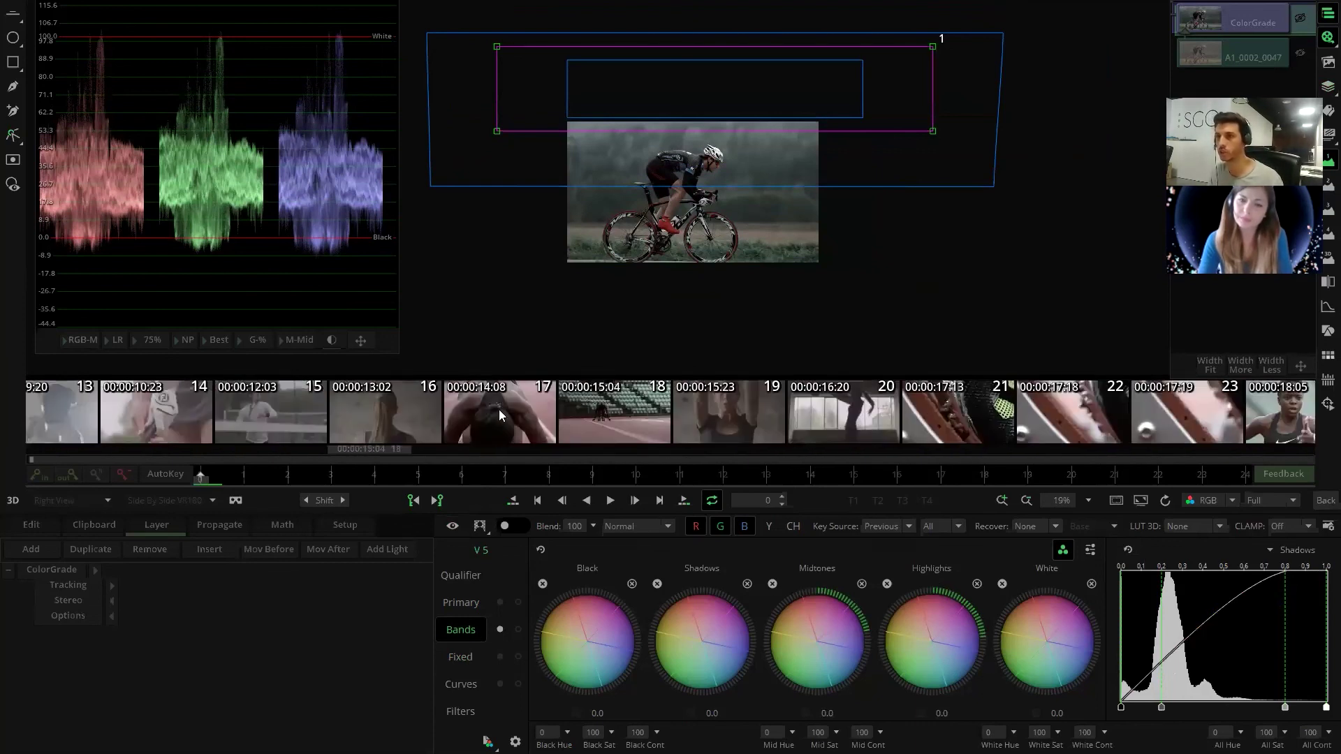
pyautogui.scroll(3, 696, 437)
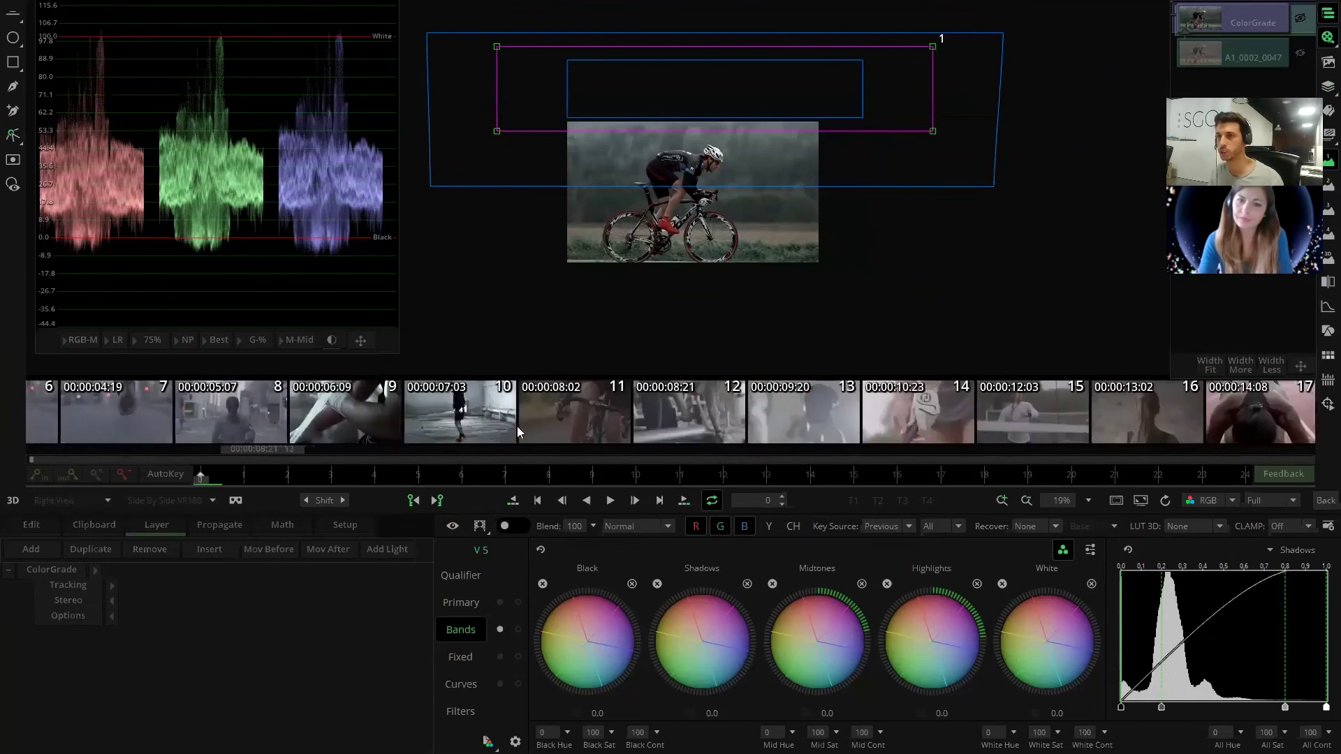
pyautogui.click(447, 418)
# - Look through the storyboard for the next shot and open boxer shot 34
pyautogui.scroll(-7, 121, 411)
pyautogui.scroll(-15, 590, 405)
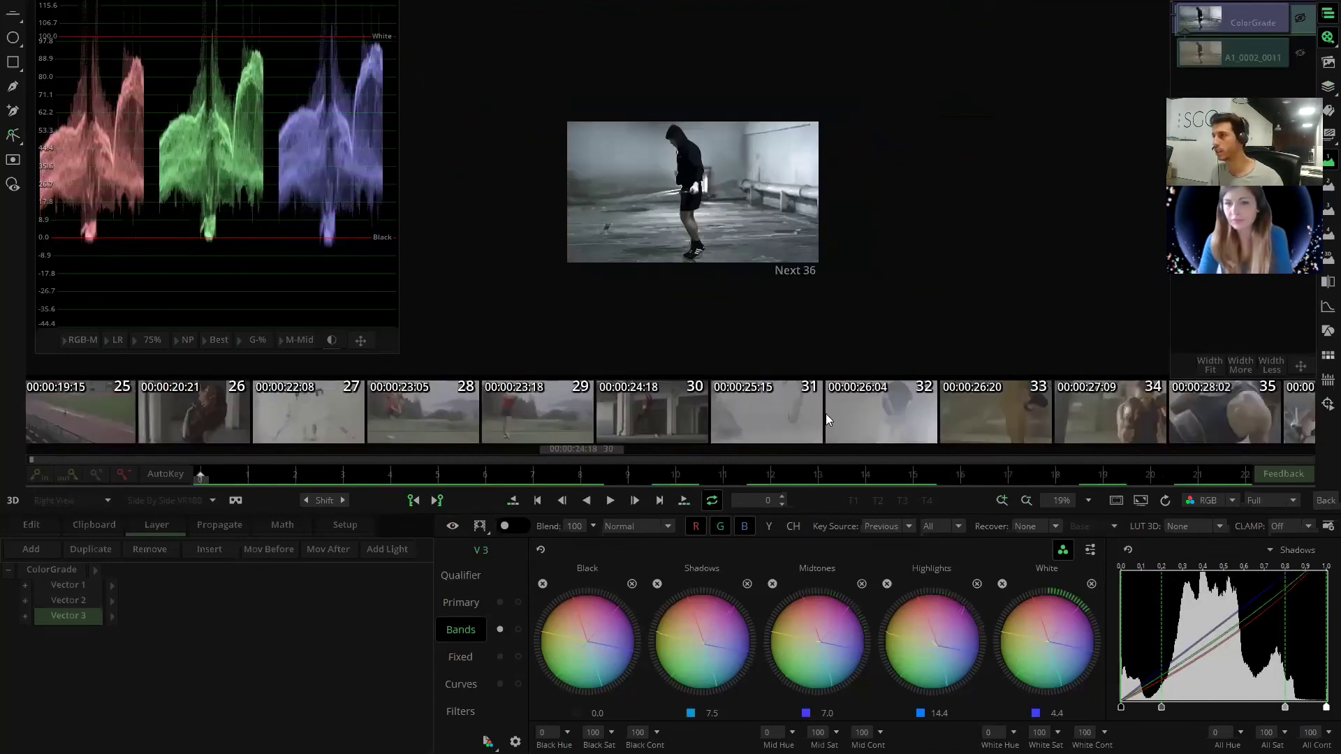
pyautogui.scroll(1, 744, 429)
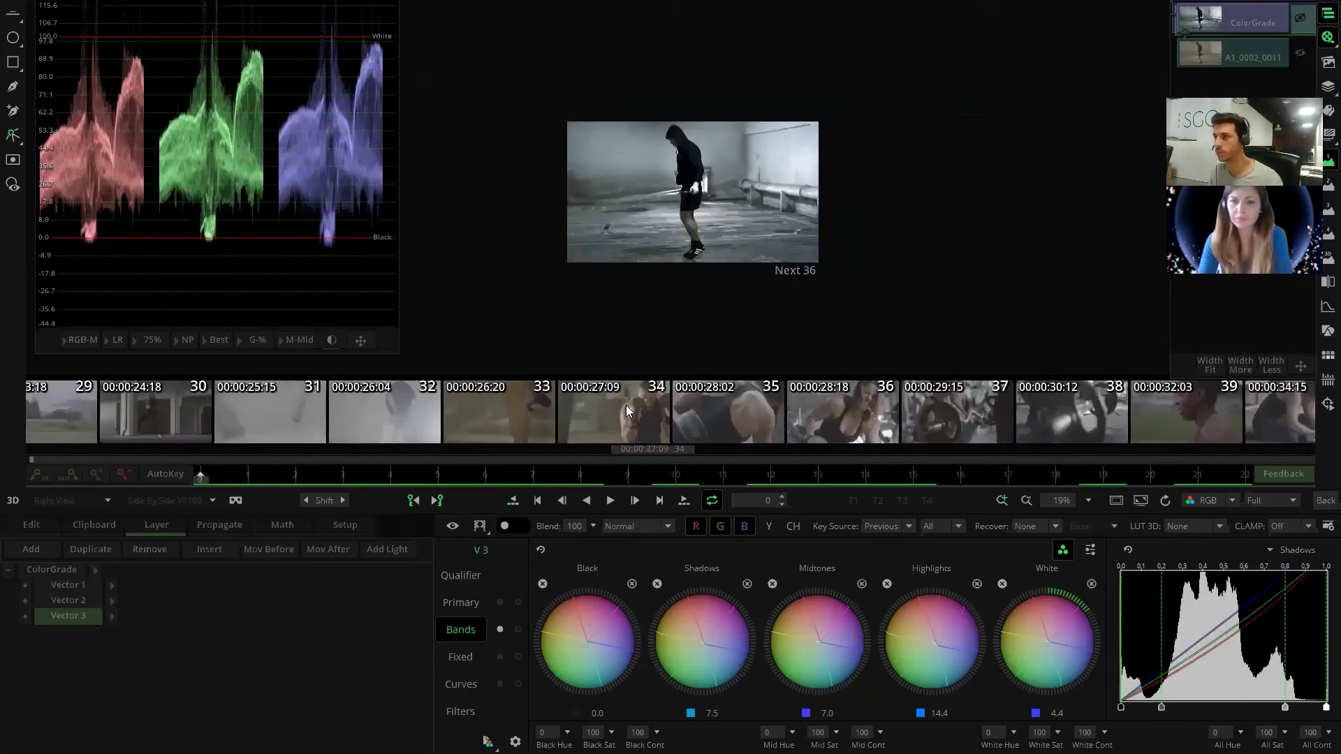
pyautogui.scroll(3, 391, 401)
pyautogui.scroll(15, 365, 393)
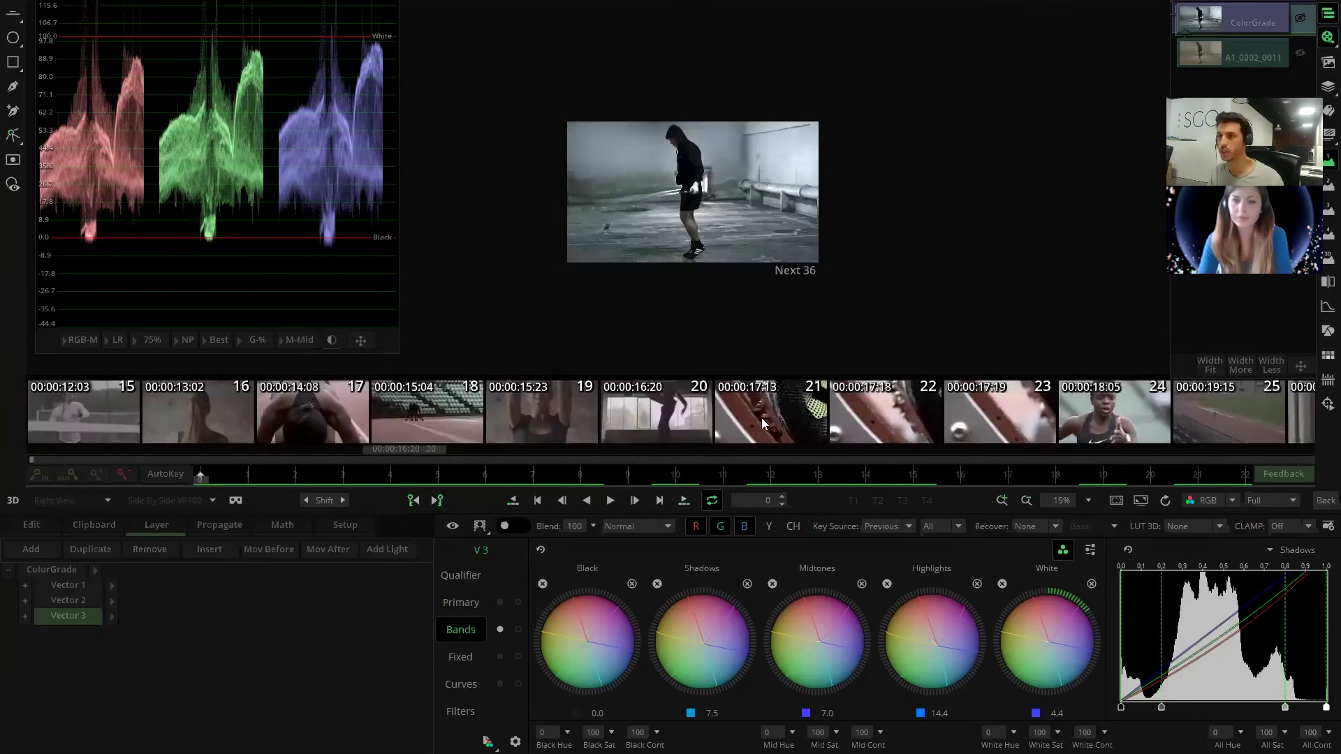
pyautogui.scroll(-6, 253, 410)
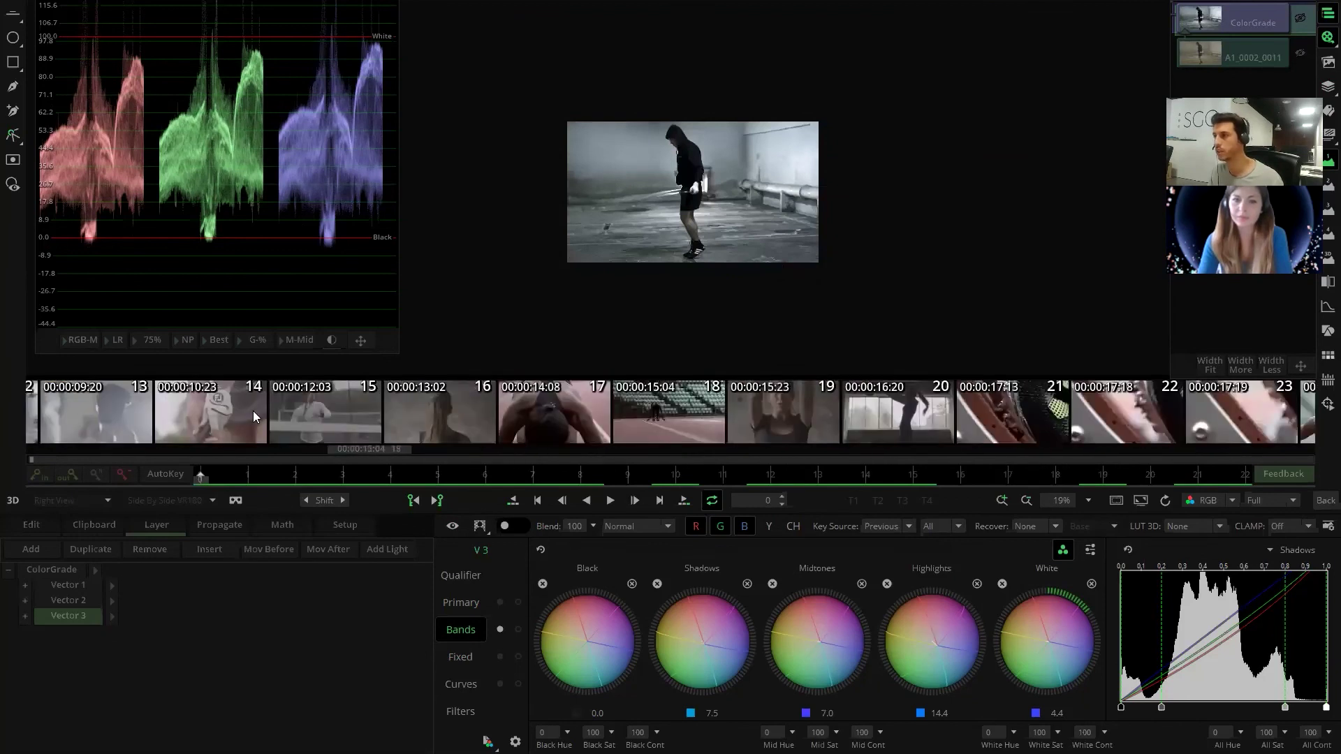
pyautogui.scroll(-11, 723, 419)
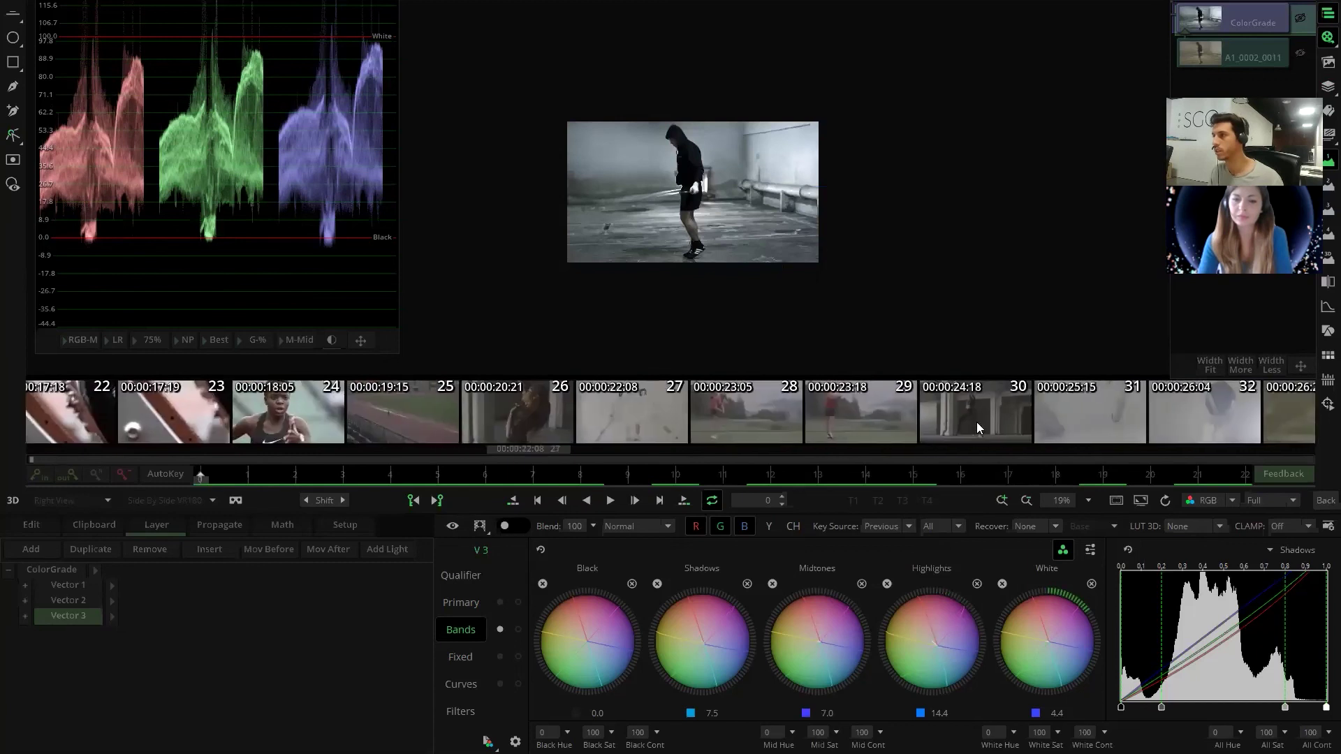
pyautogui.click(800, 409)
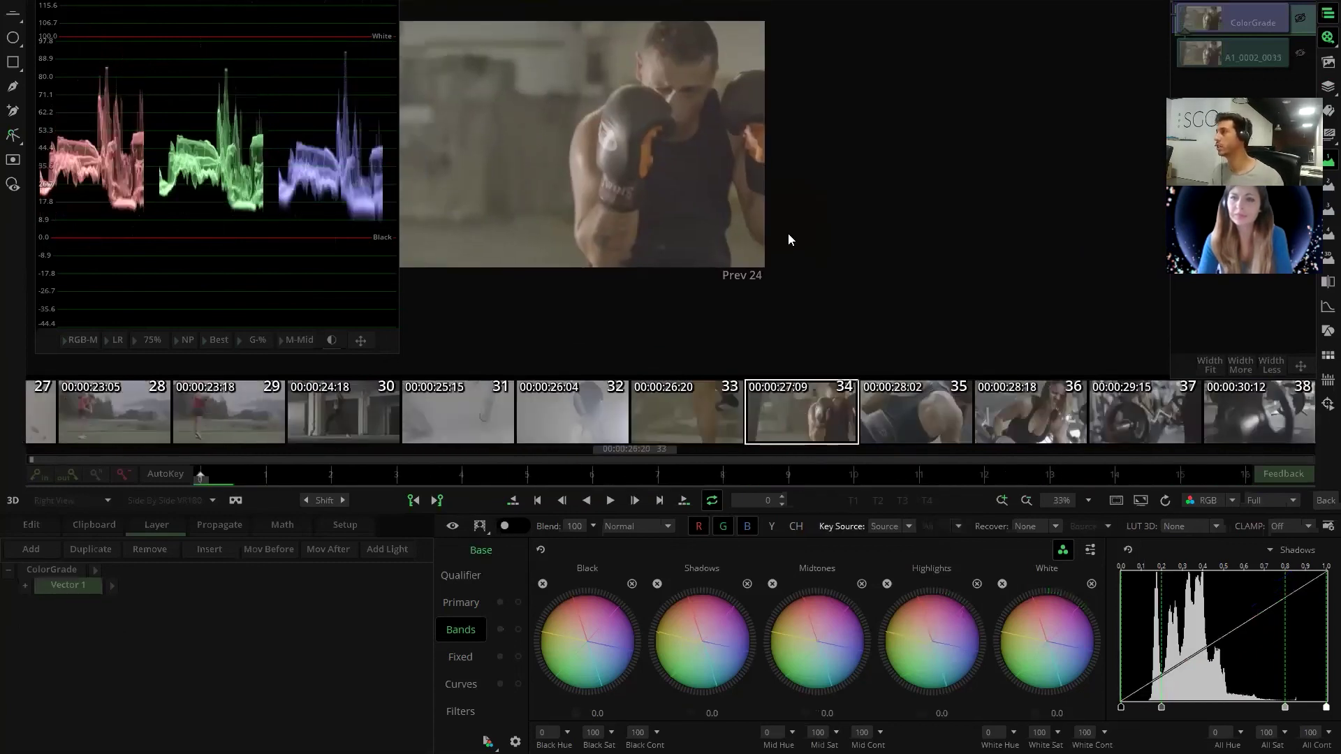
# - Expand the storyboard to four lines of thumbnails and reopen its display options
pyautogui.rightClick(1173, 419)
pyautogui.click(1202, 91)
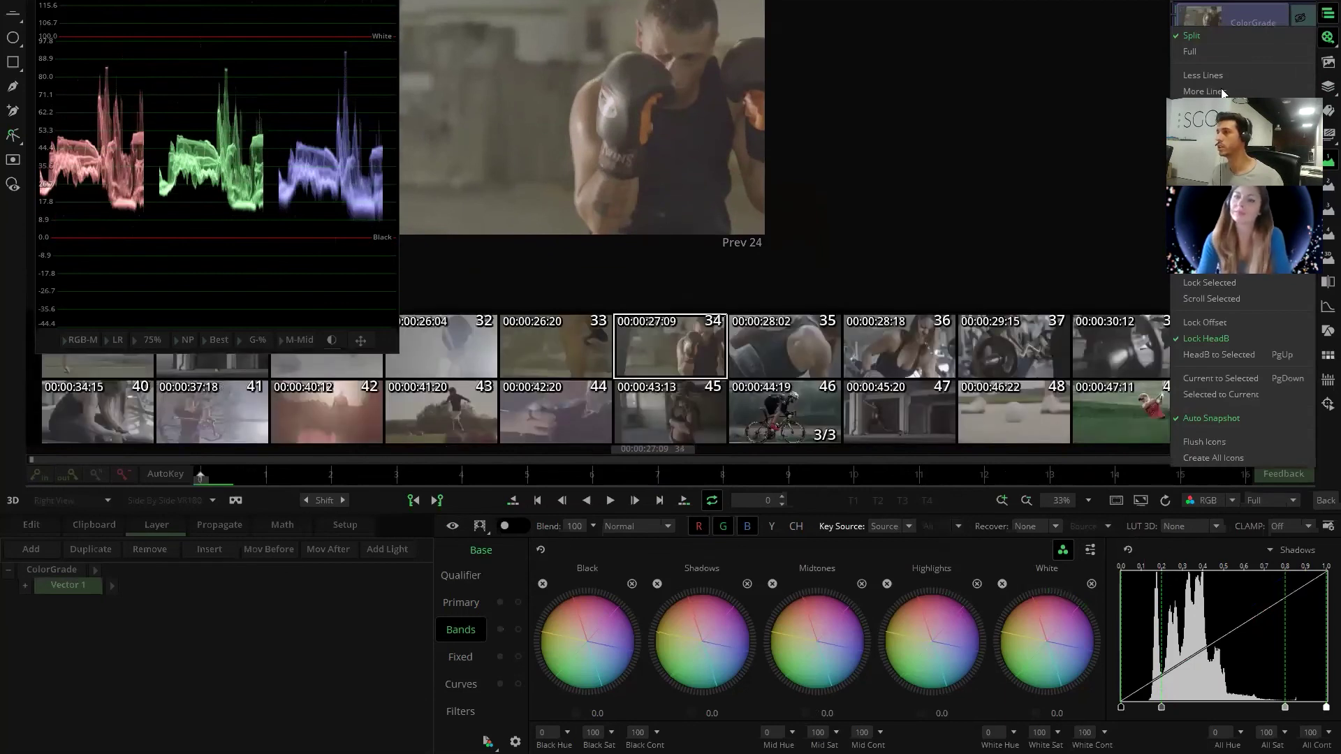
pyautogui.click(1220, 91)
pyautogui.click(1221, 92)
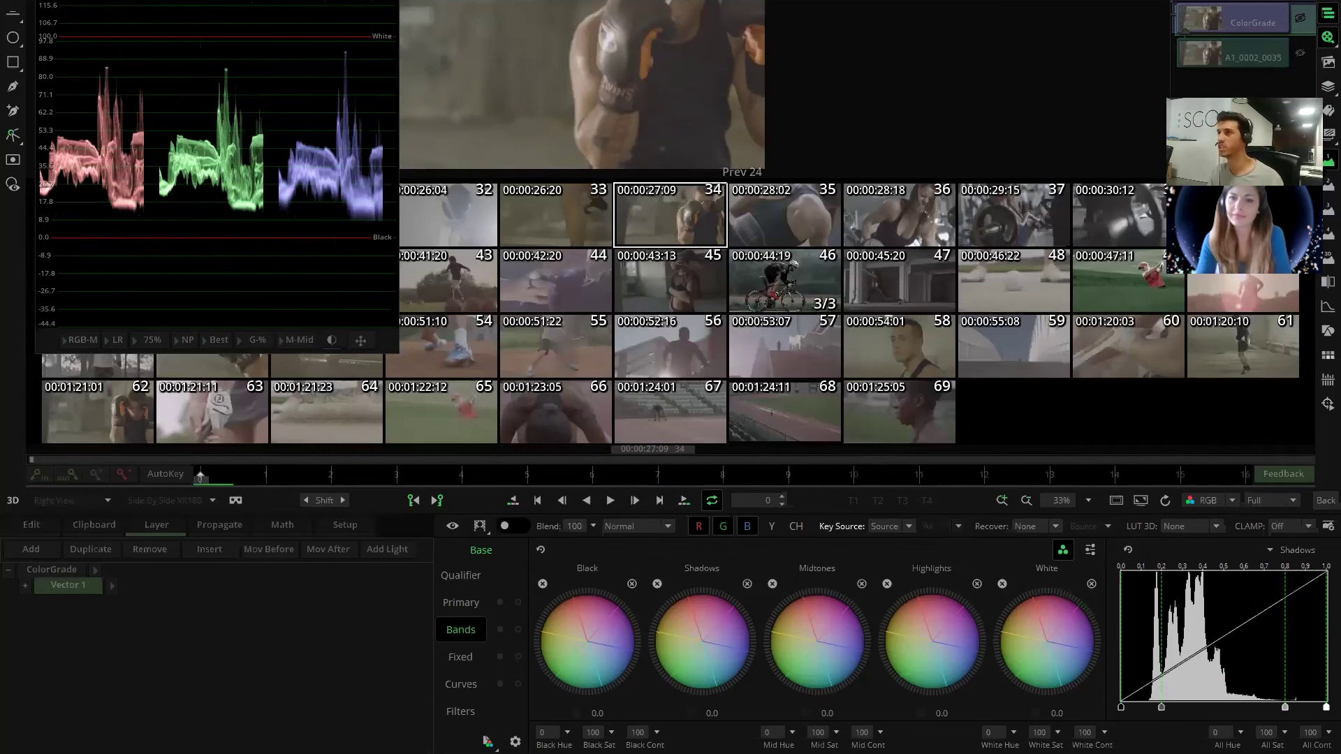
pyautogui.rightClick(1173, 419)
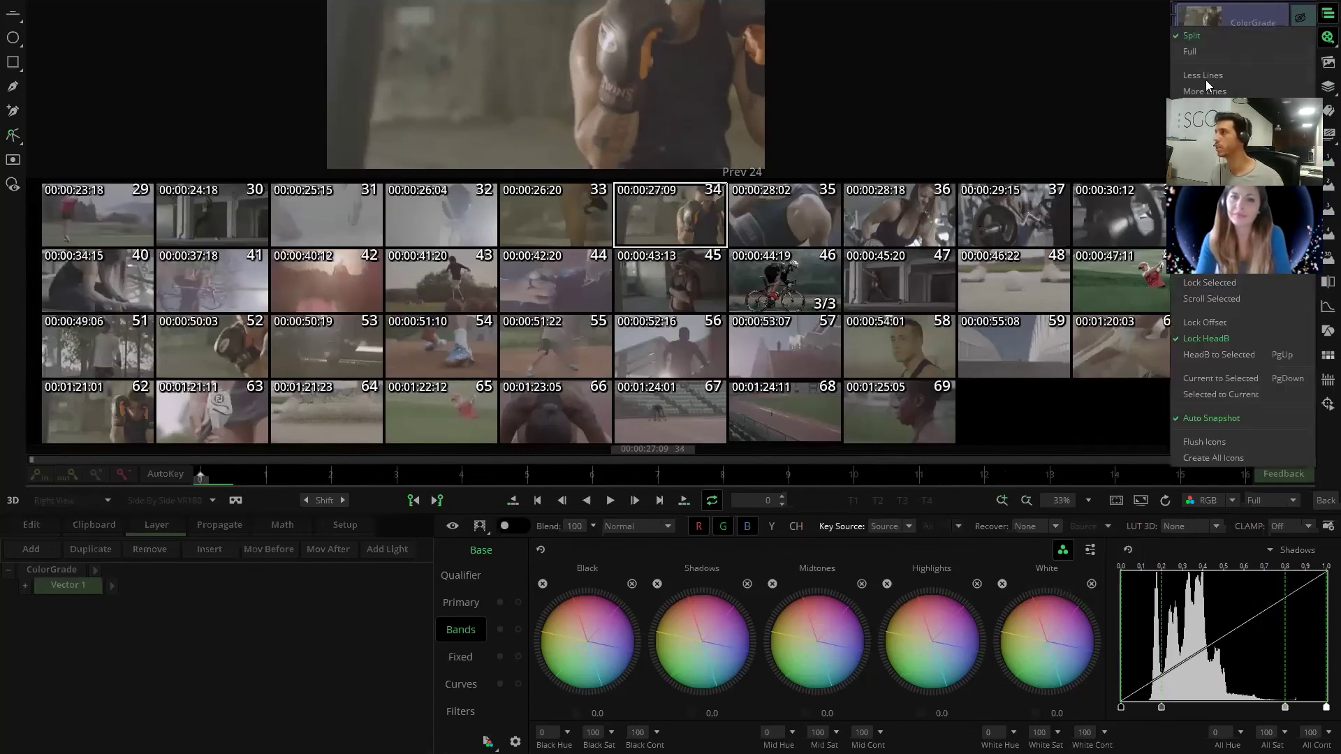
# - Reduce the storyboard to two lines and apply the grade of shot 10, the hooded athlete, to boxer shot 34
pyautogui.click(1203, 80)
pyautogui.click(1203, 79)
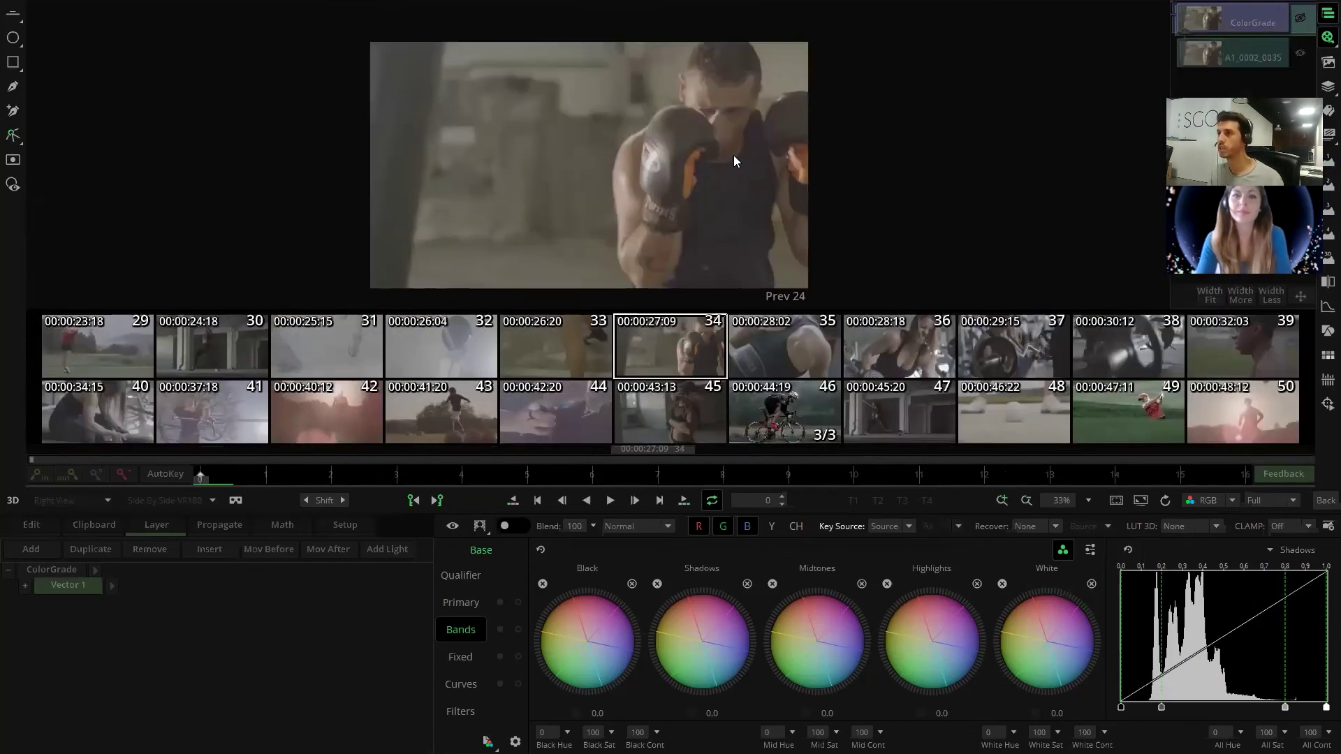
pyautogui.scroll(3, 717, 364)
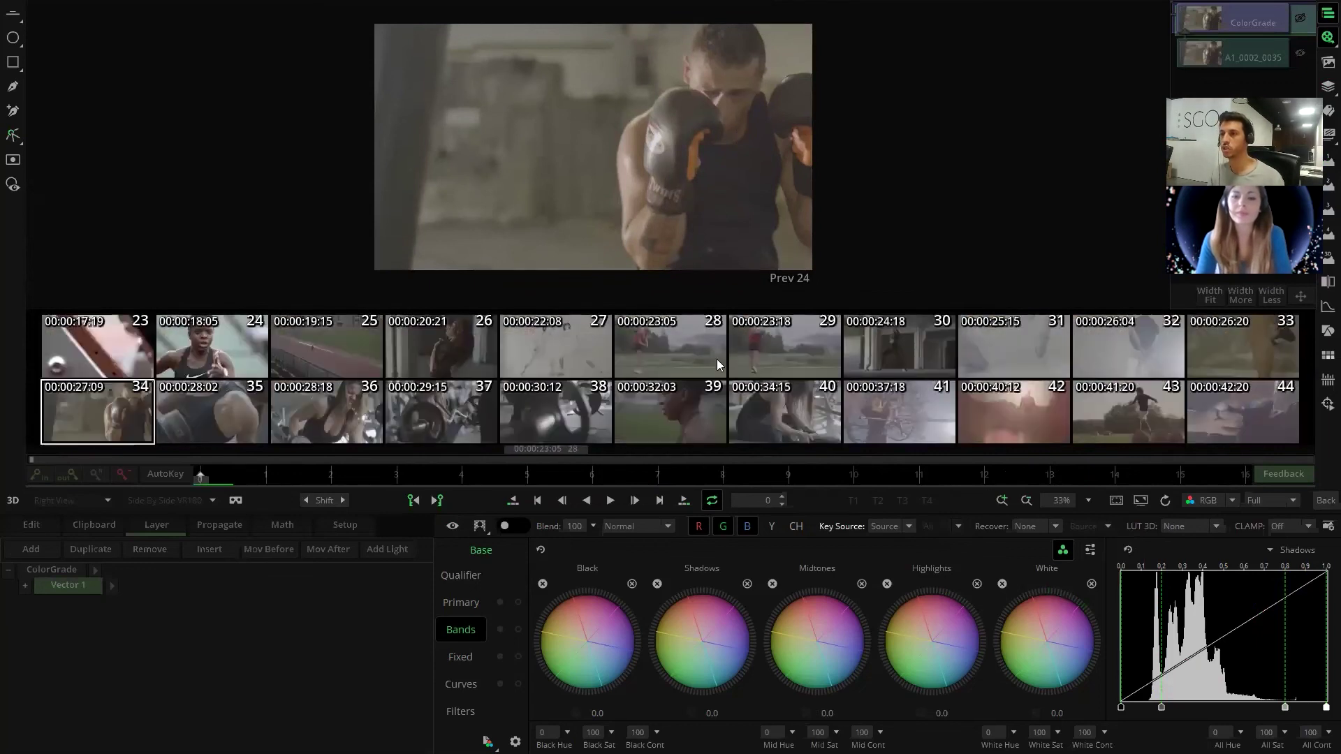
pyautogui.scroll(8, 670, 362)
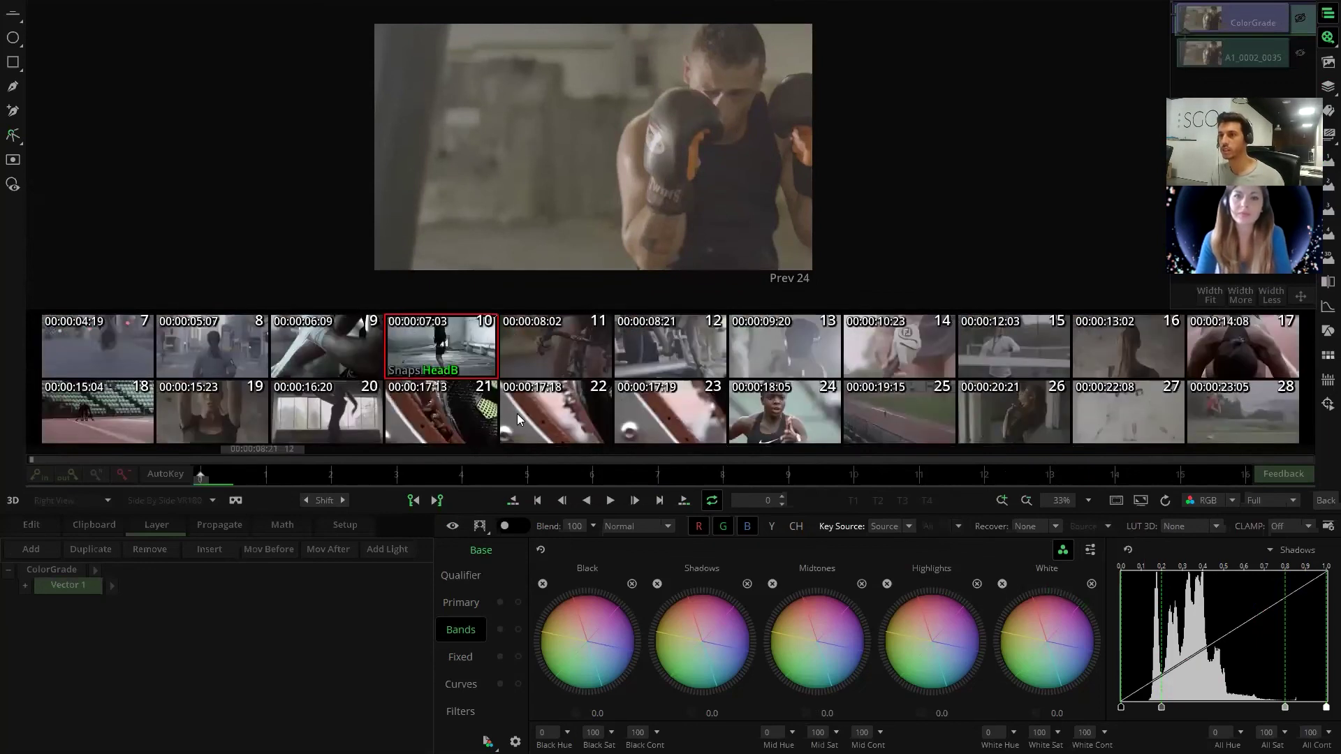
pyautogui.scroll(2, 517, 413)
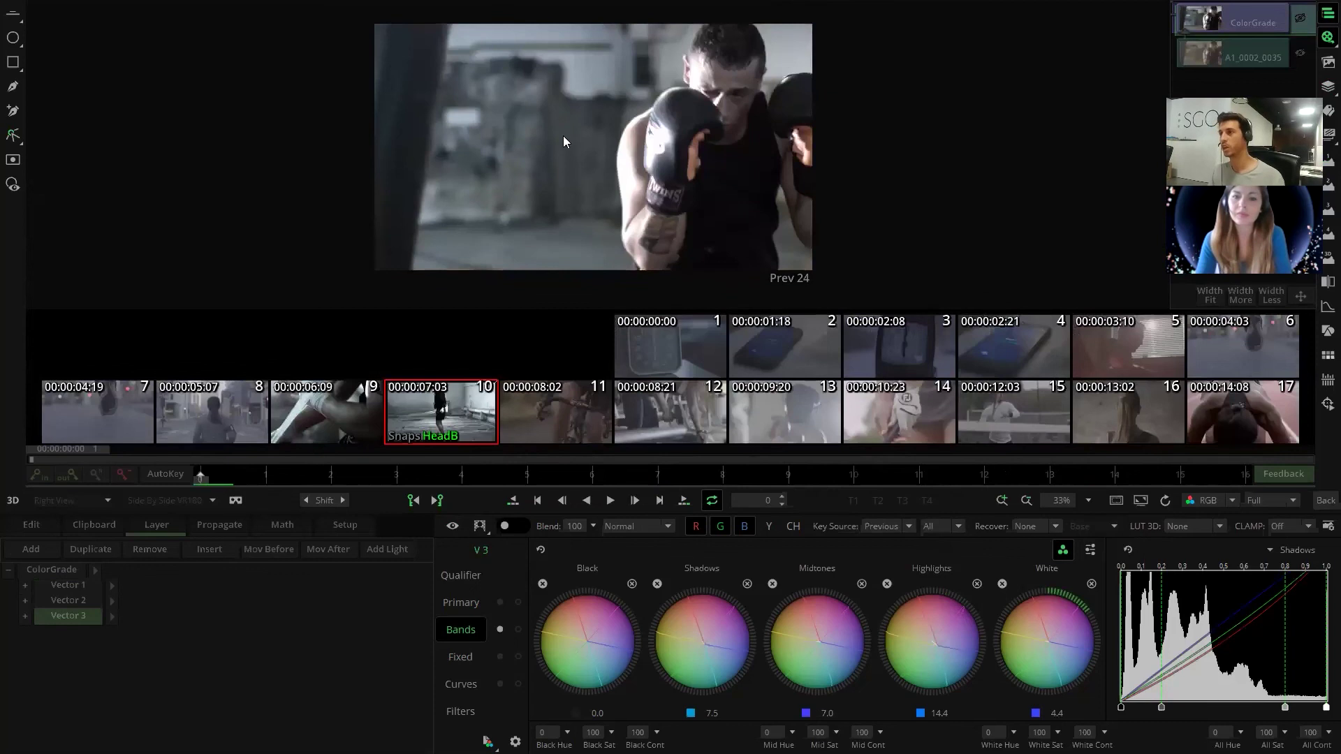
# - Review the Bands and Primary adjustments of Vector 2 in the boxer shot's grade
pyautogui.click(70, 600)
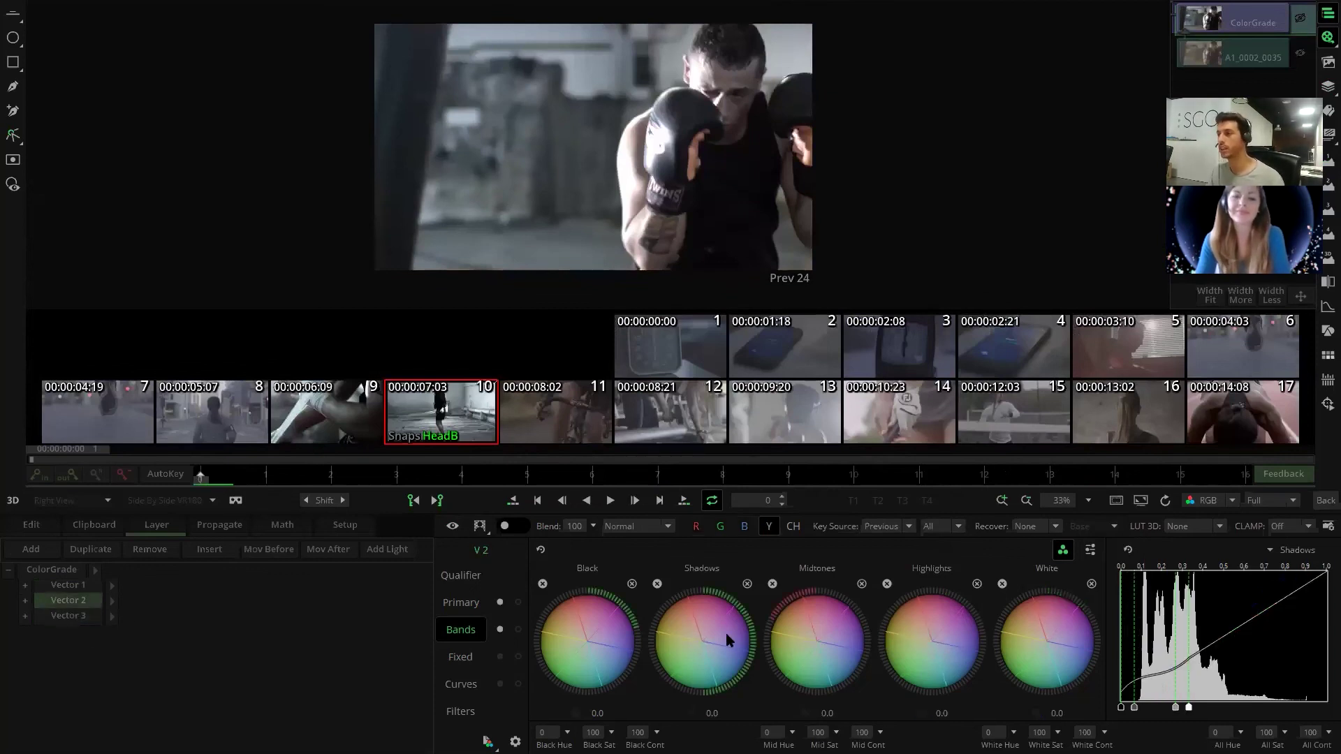
pyautogui.click(462, 605)
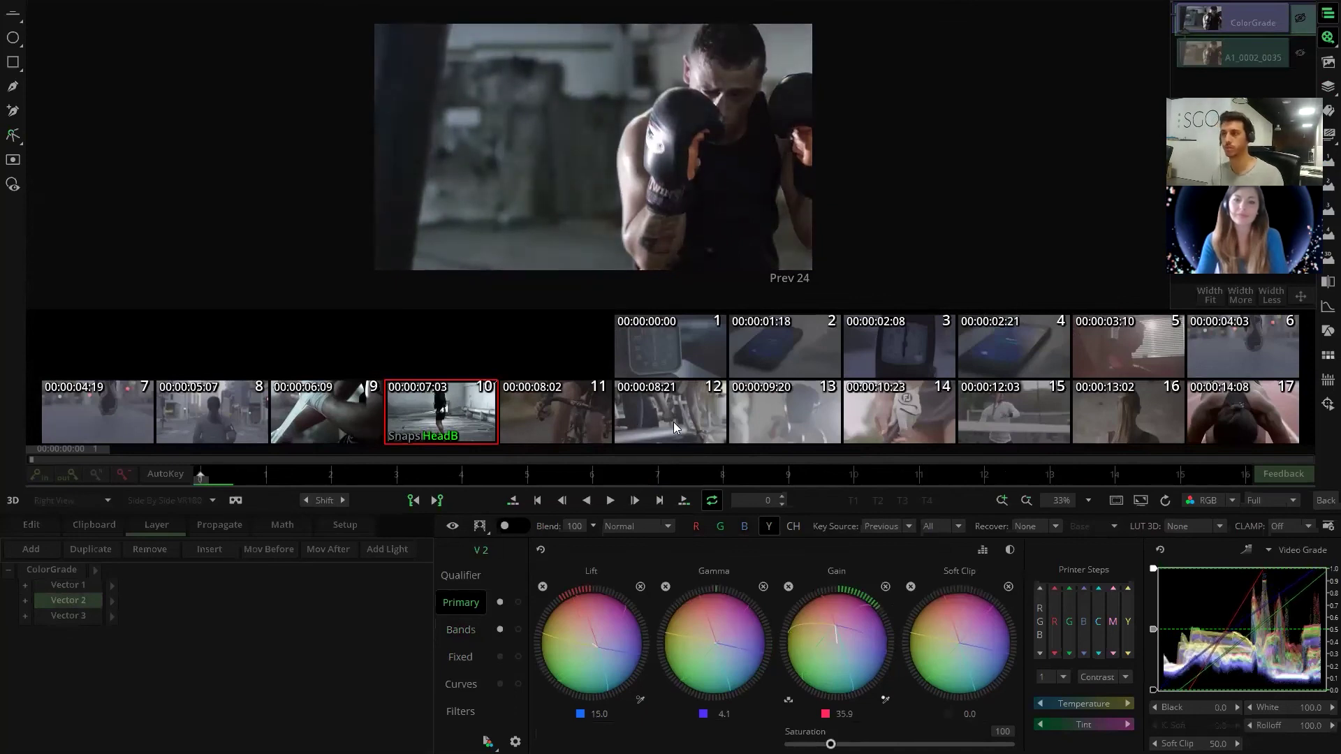
pyautogui.scroll(-2, 599, 409)
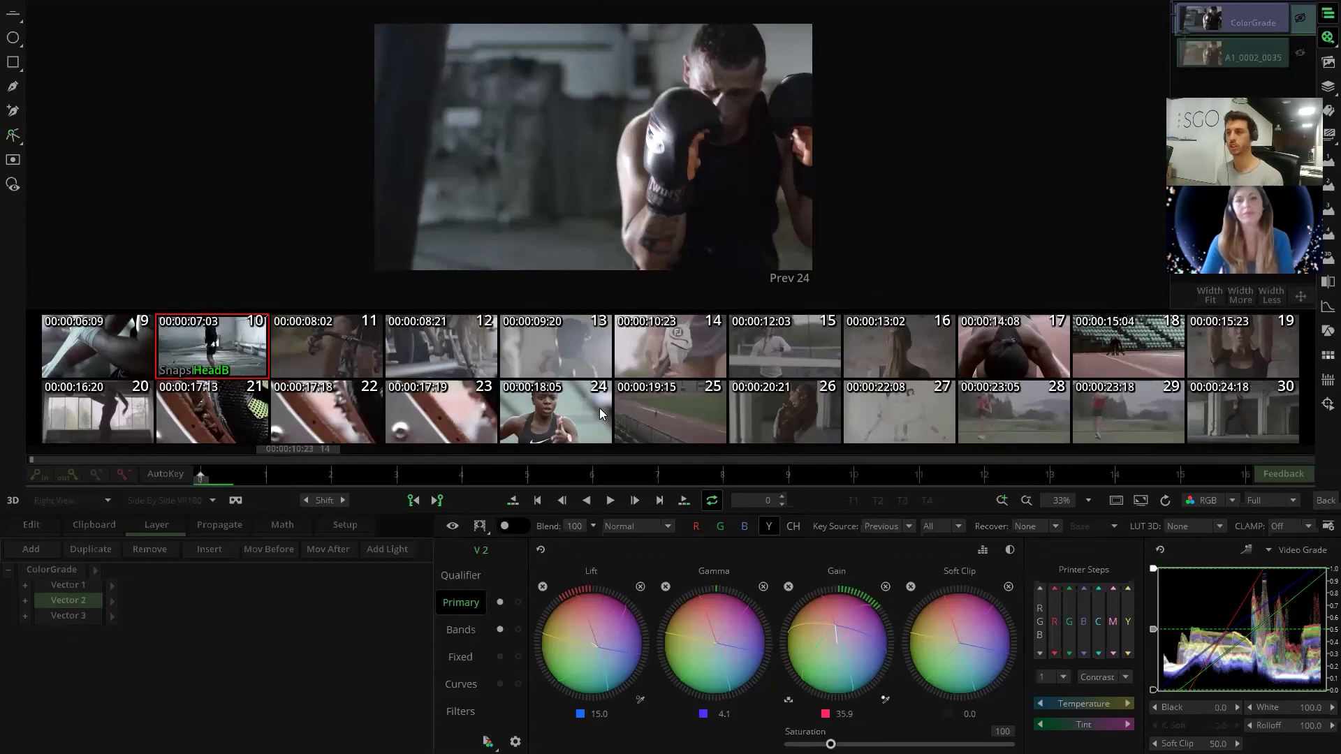
# - Return to the timeline, copy the whole graded sequence and select the separate short group of ungraded clips
pyautogui.click(1324, 500)
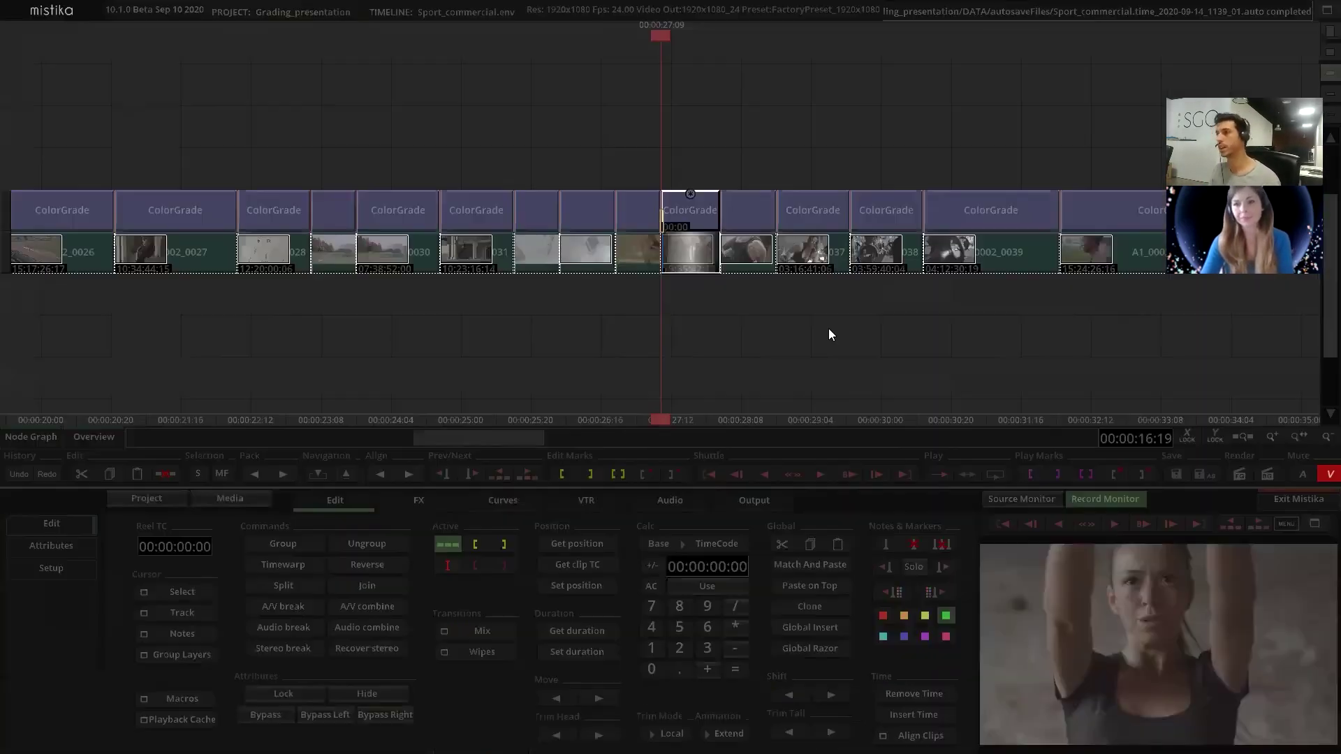
pyautogui.scroll(5, 951, 328)
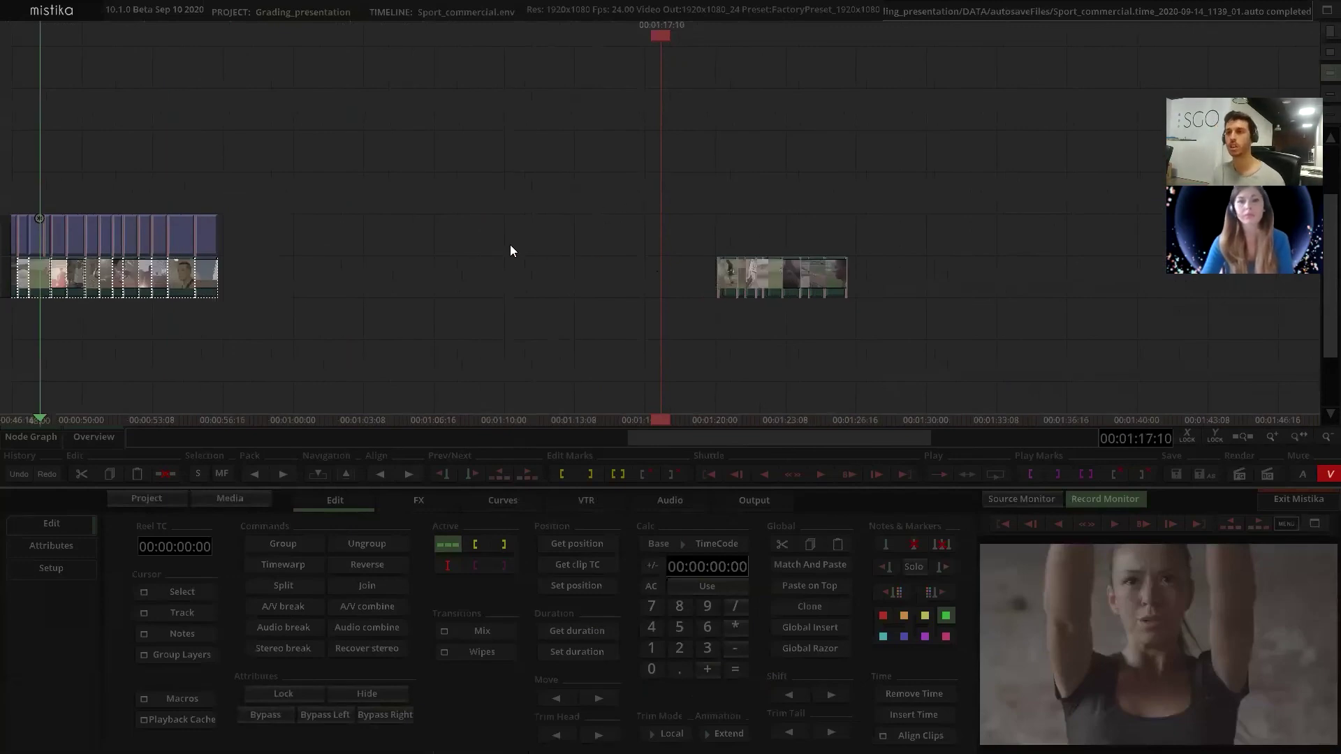
pyautogui.scroll(-3, 475, 280)
pyautogui.moveTo(542, 344); pyautogui.dragTo(248, 153)
pyautogui.scroll(-2, 77, 170)
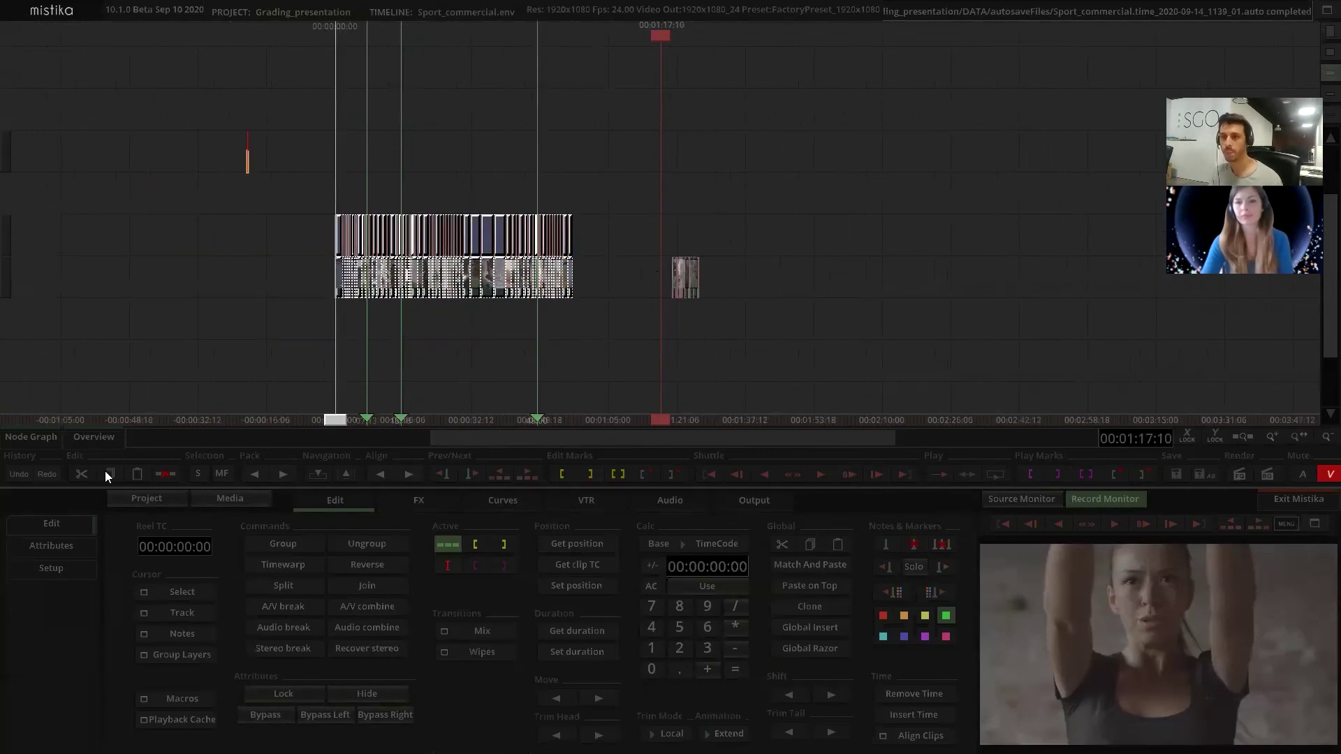
pyautogui.moveTo(747, 352); pyautogui.dragTo(669, 228)
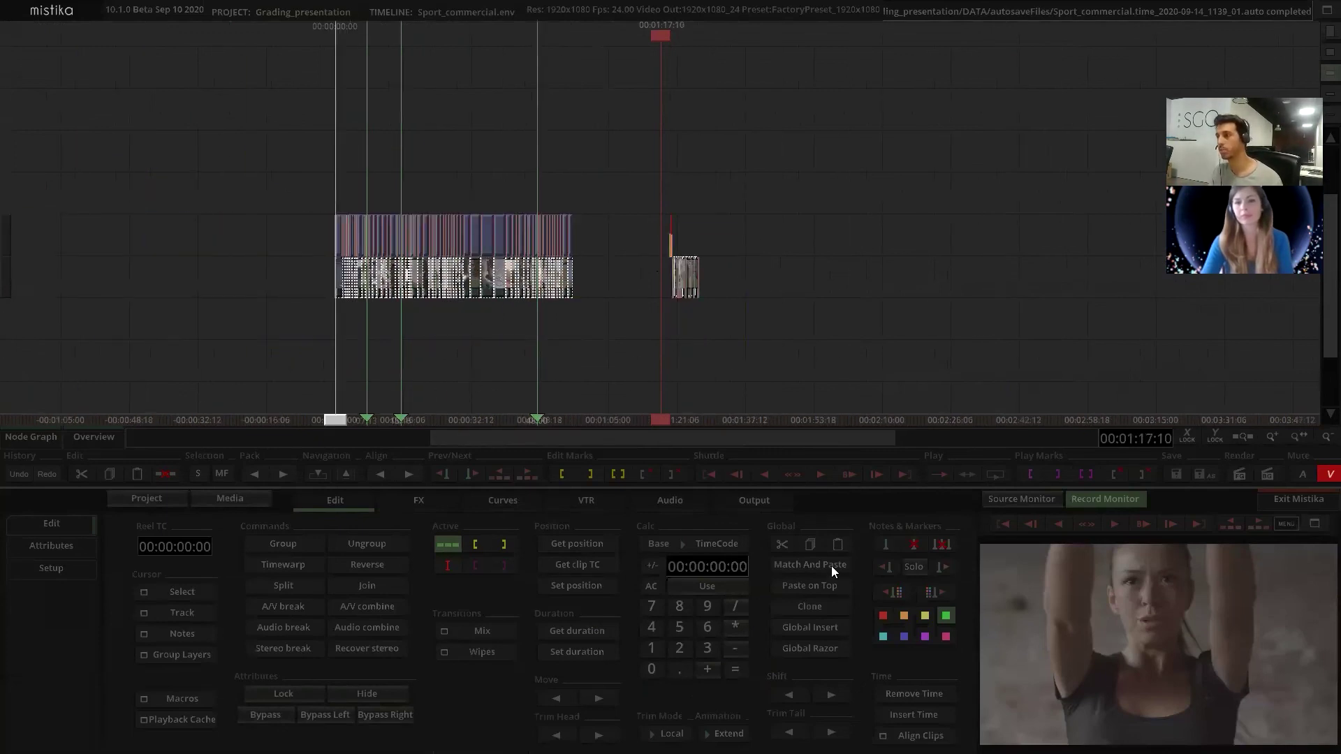
# - Match-paste the grades by media source path, timecode range and reelname, keeping original keyframes, and check the hooded athlete's shot
pyautogui.click(831, 565)
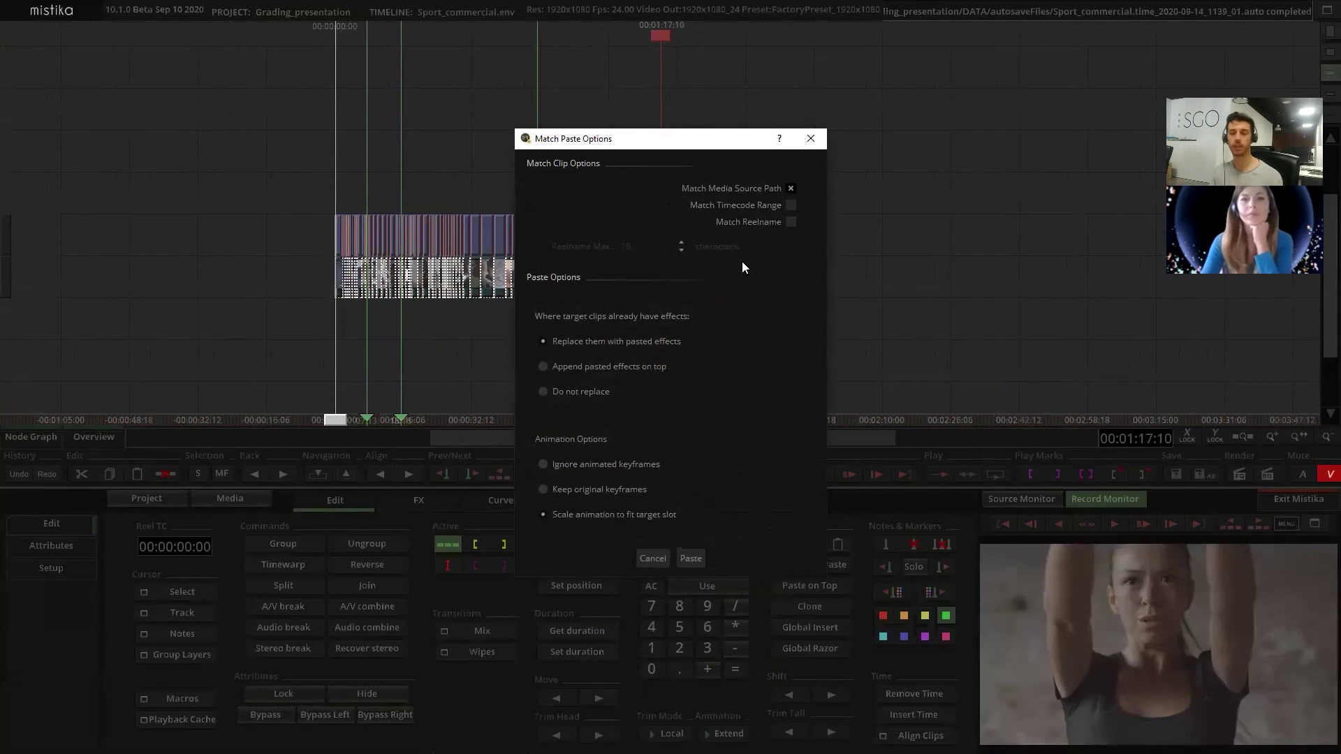
pyautogui.click(791, 206)
pyautogui.click(791, 222)
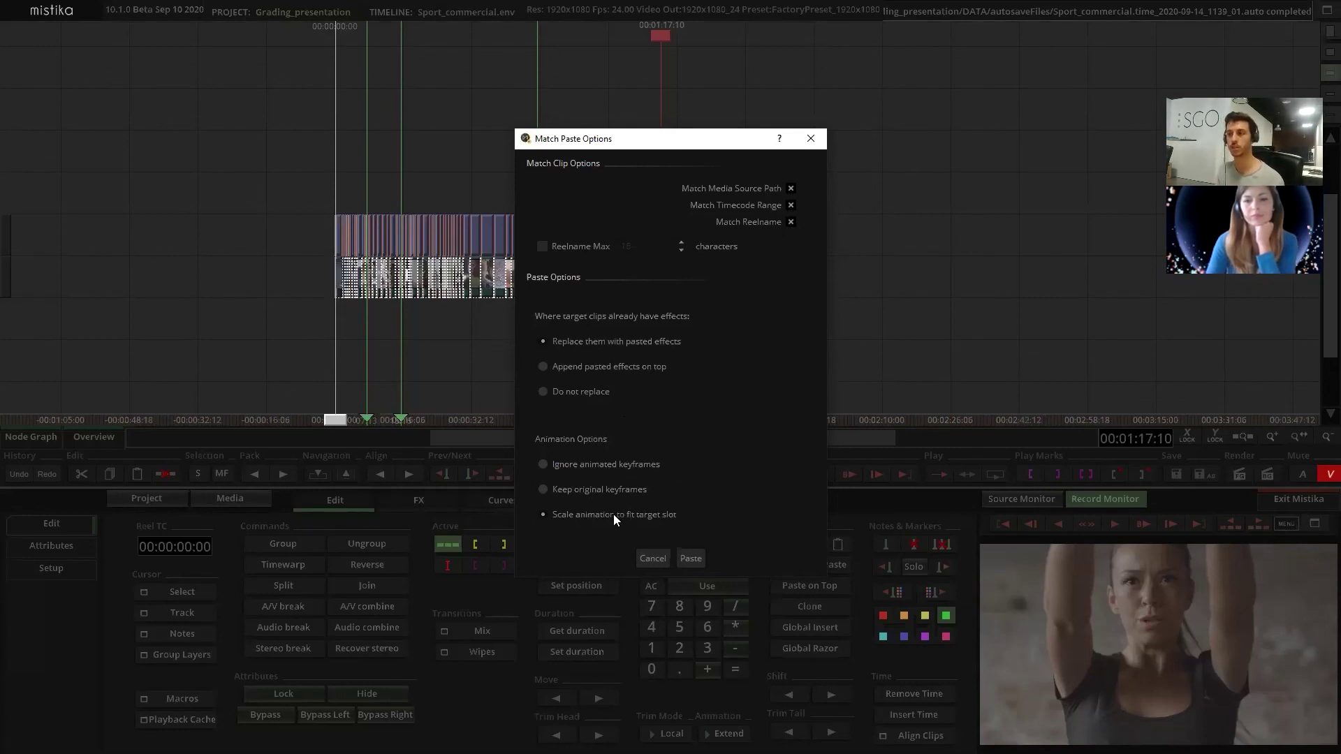
pyautogui.click(579, 490)
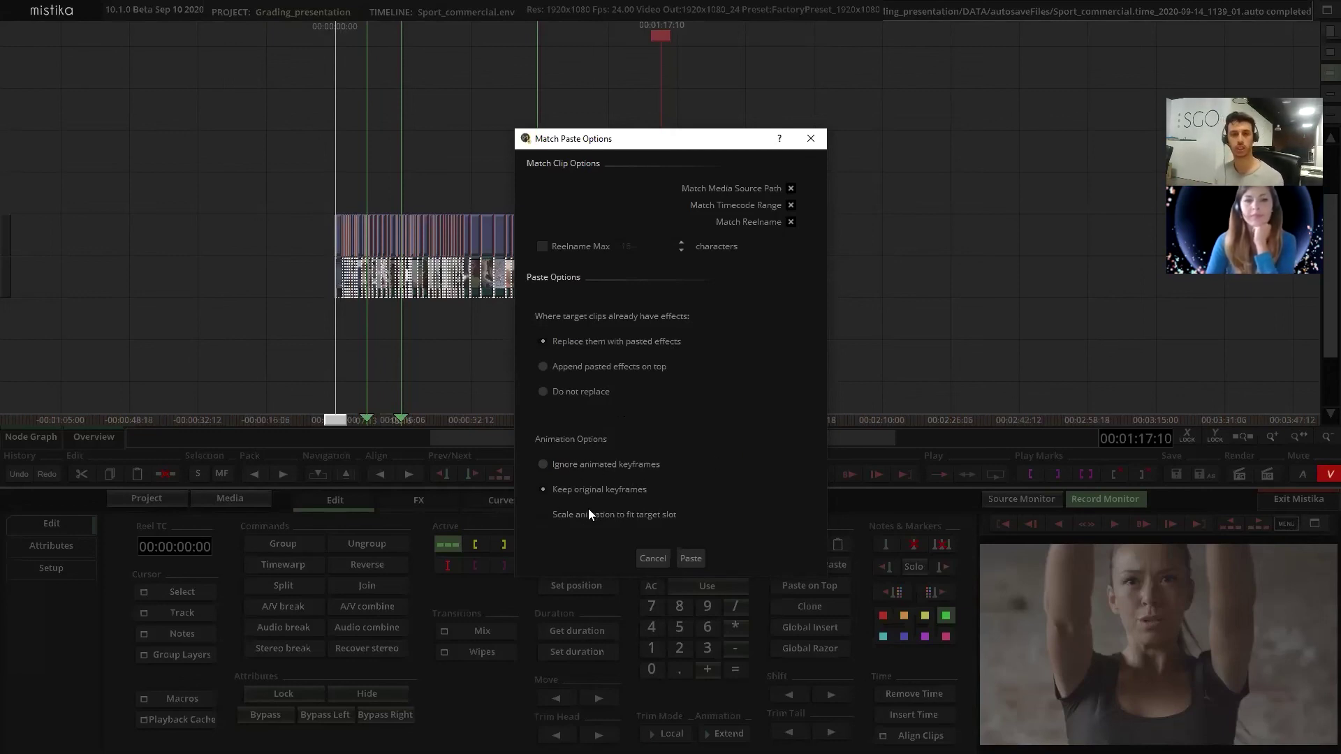
pyautogui.click(689, 558)
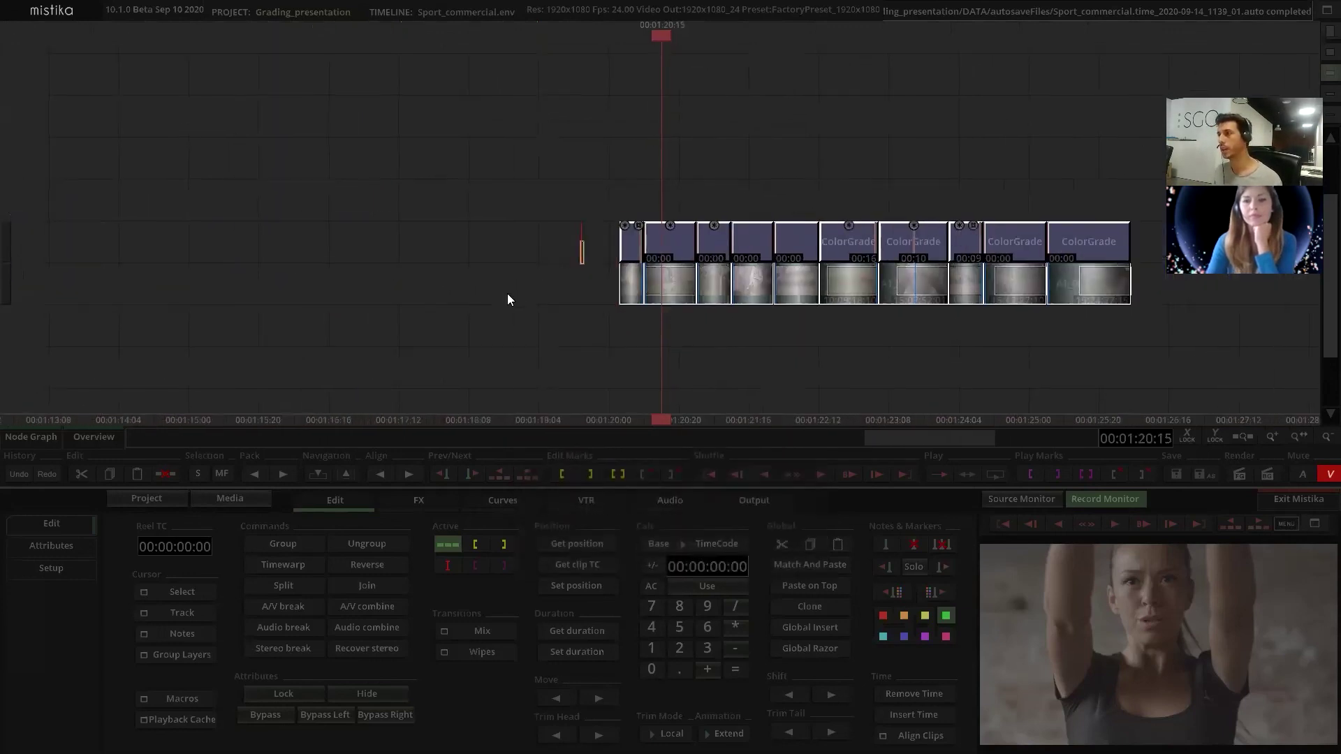
pyautogui.doubleClick(701, 243)
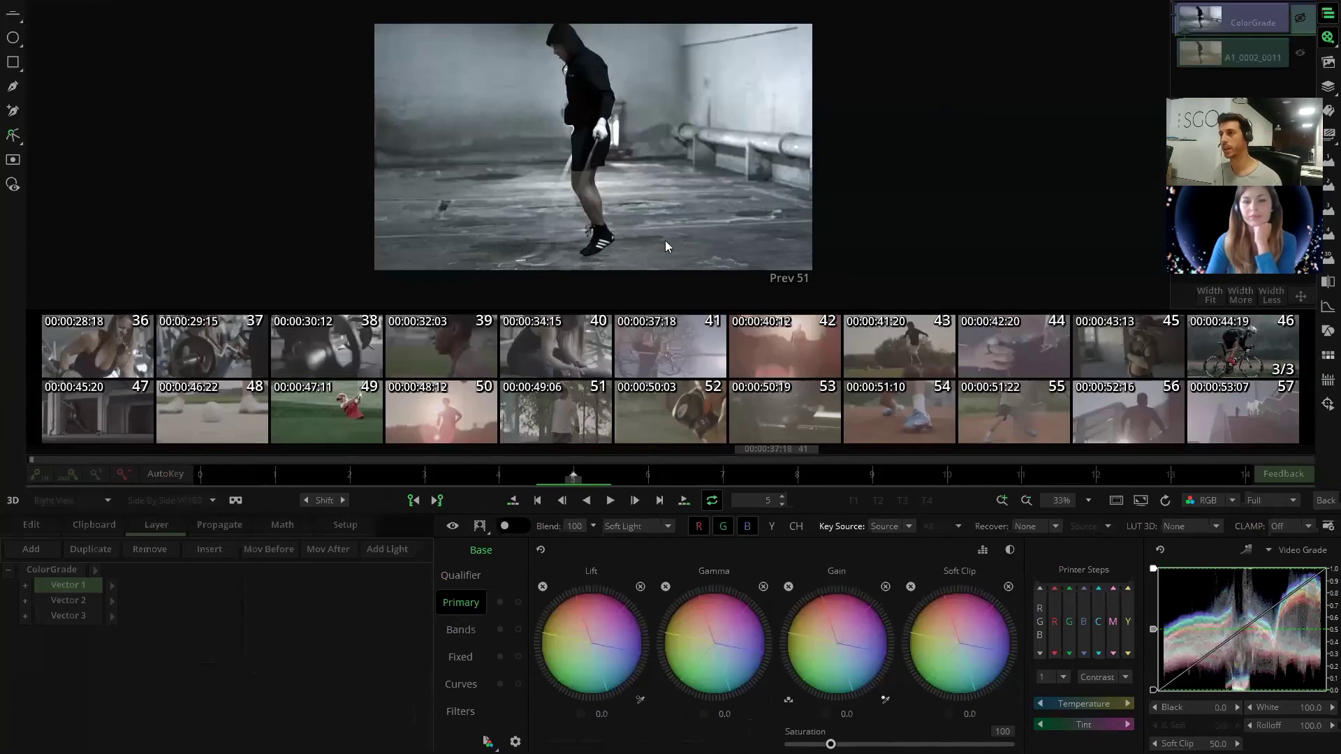
pyautogui.click(1325, 500)
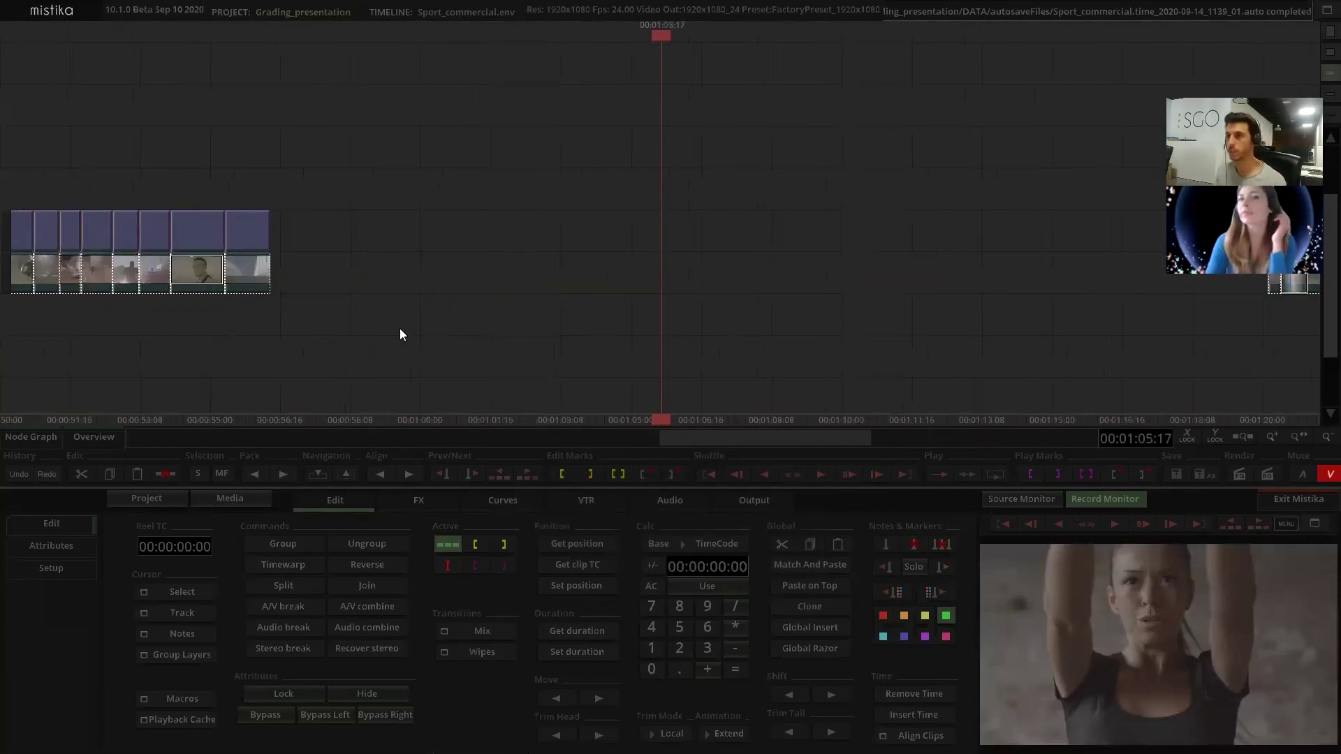
# - Clone the cyclist clip onto the end of the short sequence and match-paste the grades again with the same options
pyautogui.moveTo(401, 255)
pyautogui.mouseDown()
pyautogui.moveTo(401, 380)
pyautogui.moveTo(425, 359)
pyautogui.moveTo(1131, 309)
pyautogui.moveTo(1176, 341)
pyautogui.moveTo(696, 336)
pyautogui.mouseUp()
pyautogui.moveTo(605, 317)
pyautogui.mouseDown()
pyautogui.moveTo(928, 300)
pyautogui.moveTo(924, 279)
pyautogui.mouseUp()
pyautogui.click(791, 564)
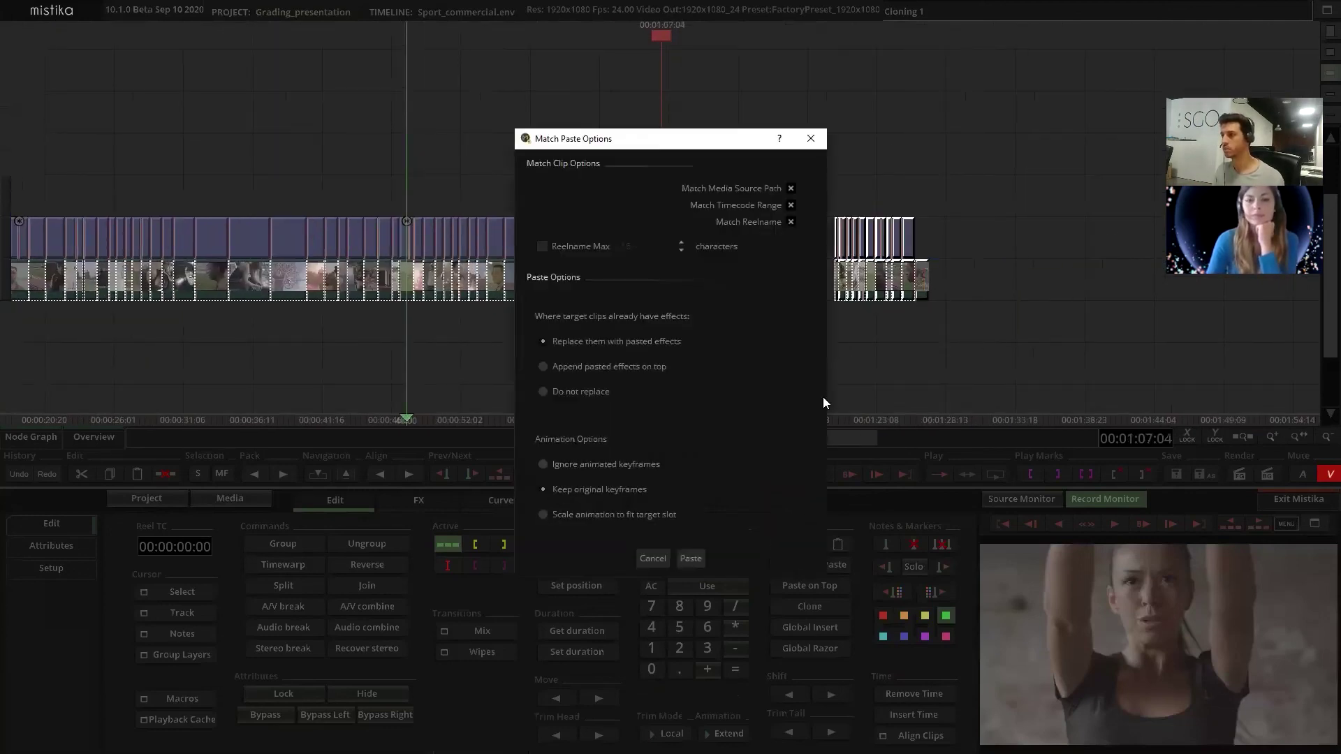
pyautogui.click(687, 557)
# - Open the cloned cyclist clip at the end of the short sequence in the grading view
pyautogui.moveTo(1076, 303); pyautogui.dragTo(769, 309)
pyautogui.scroll(5, 769, 309)
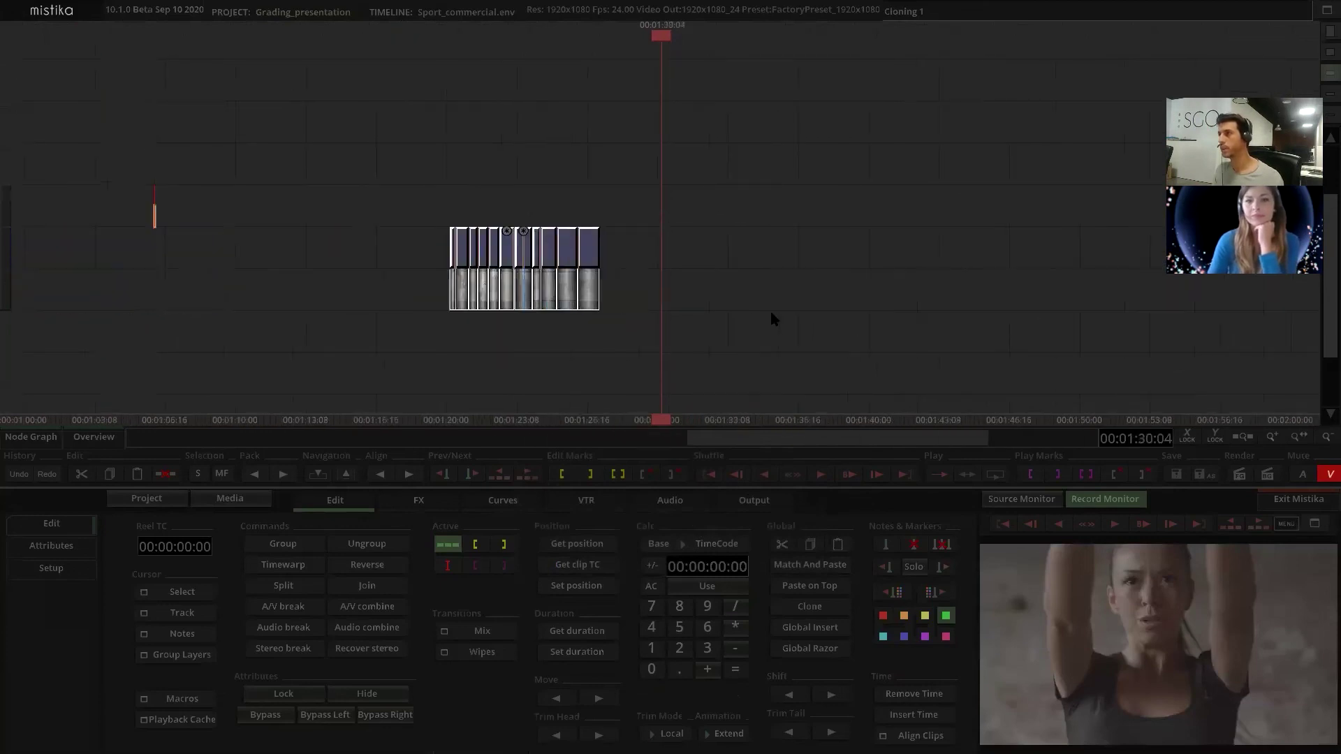
pyautogui.moveTo(508, 277); pyautogui.dragTo(803, 297)
pyautogui.click(814, 303)
pyautogui.click(745, 272)
pyautogui.doubleClick(746, 272)
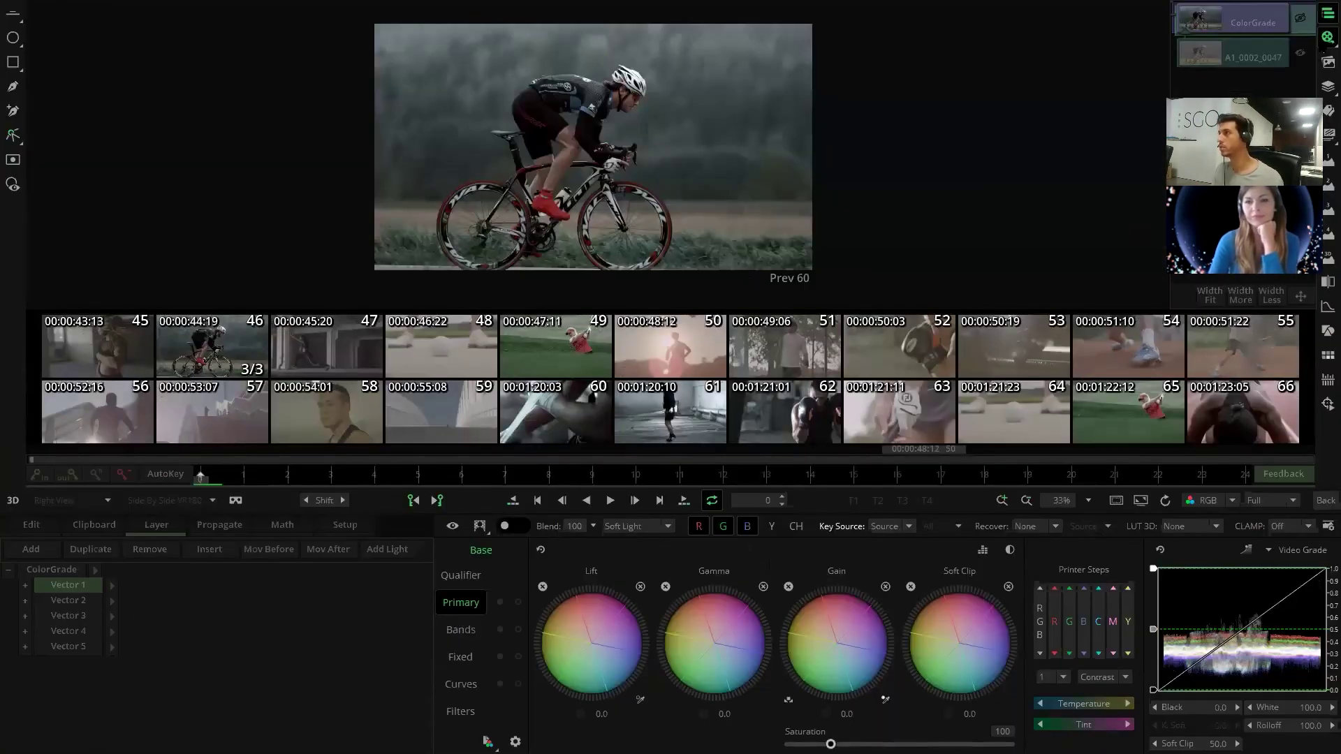
# - Reduce the storyboard to a single line of thumbnails for viewing cyclist shot 70 and its stored versions
pyautogui.rightClick(1220, 85)
pyautogui.click(1210, 77)
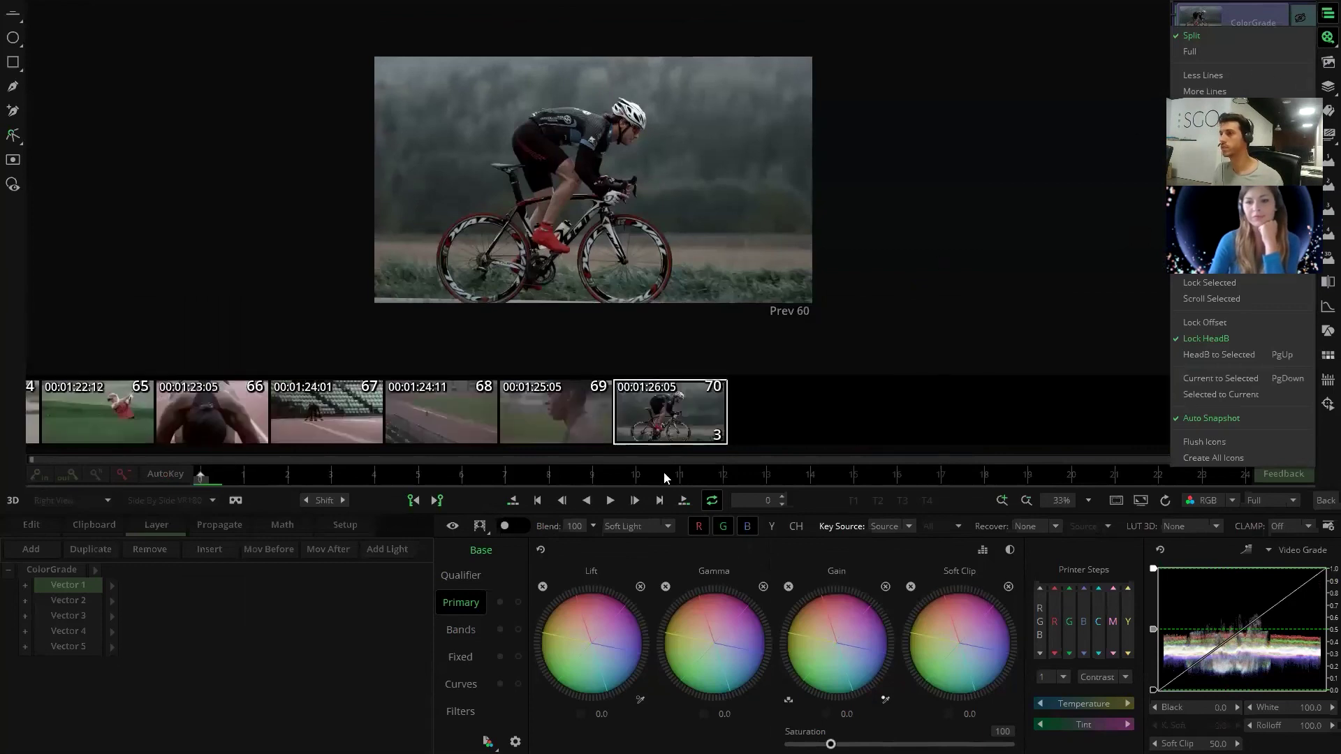
pyautogui.click(851, 317)
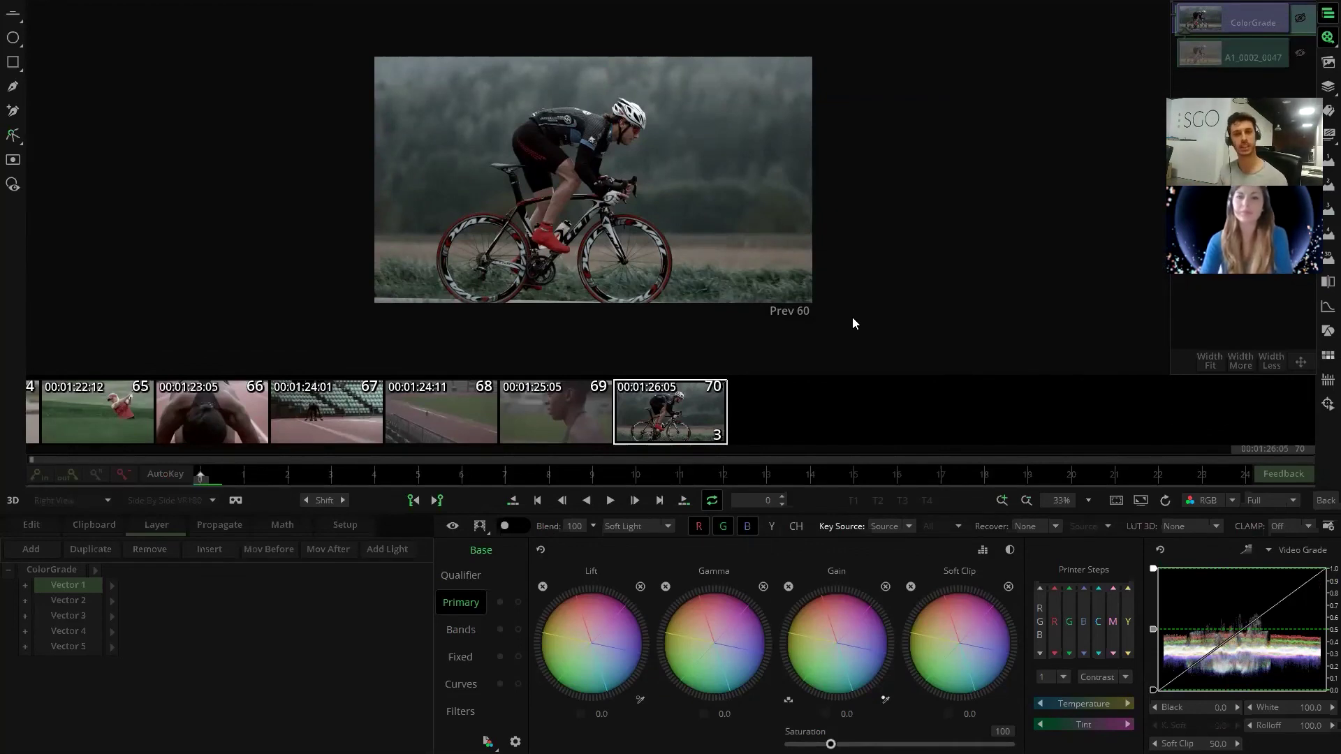
# - Return to the timeline and look over the full graded sequence beside the short sequence with pasted grades
pyautogui.click(1325, 500)
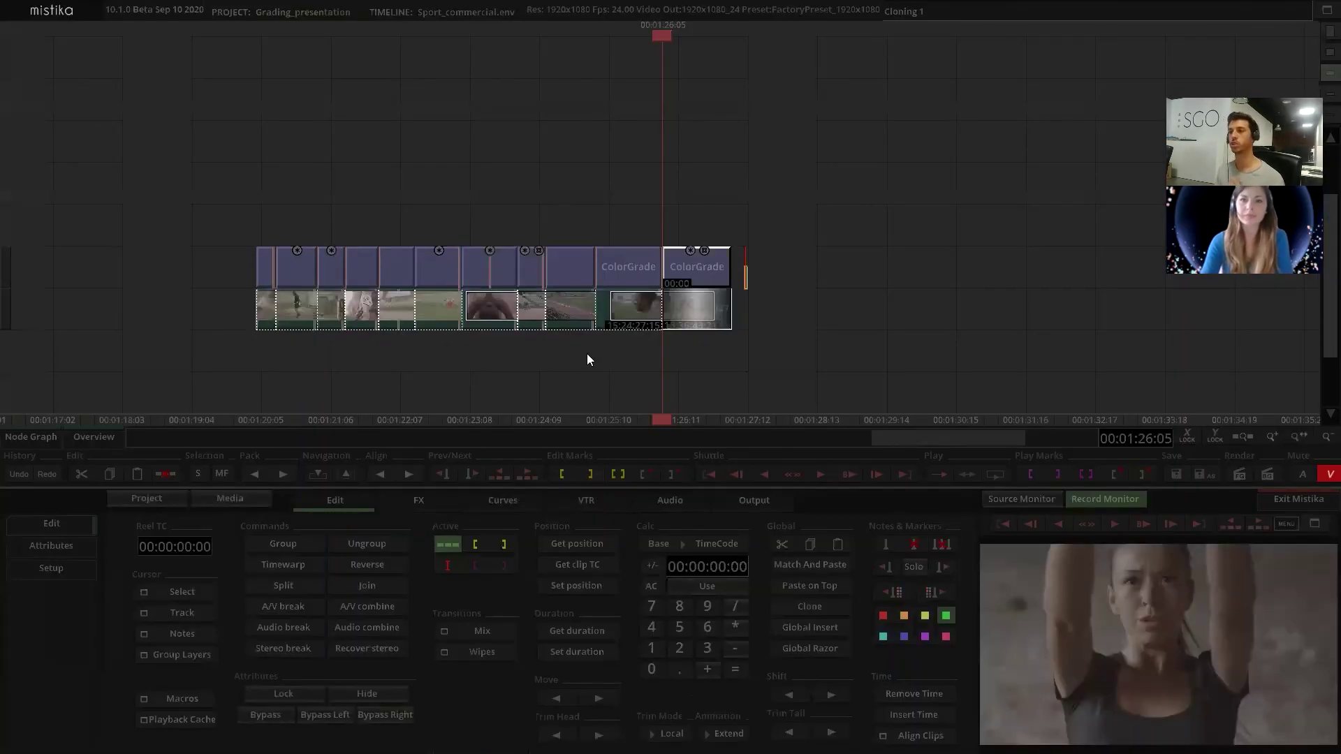
pyautogui.scroll(-3, 559, 381)
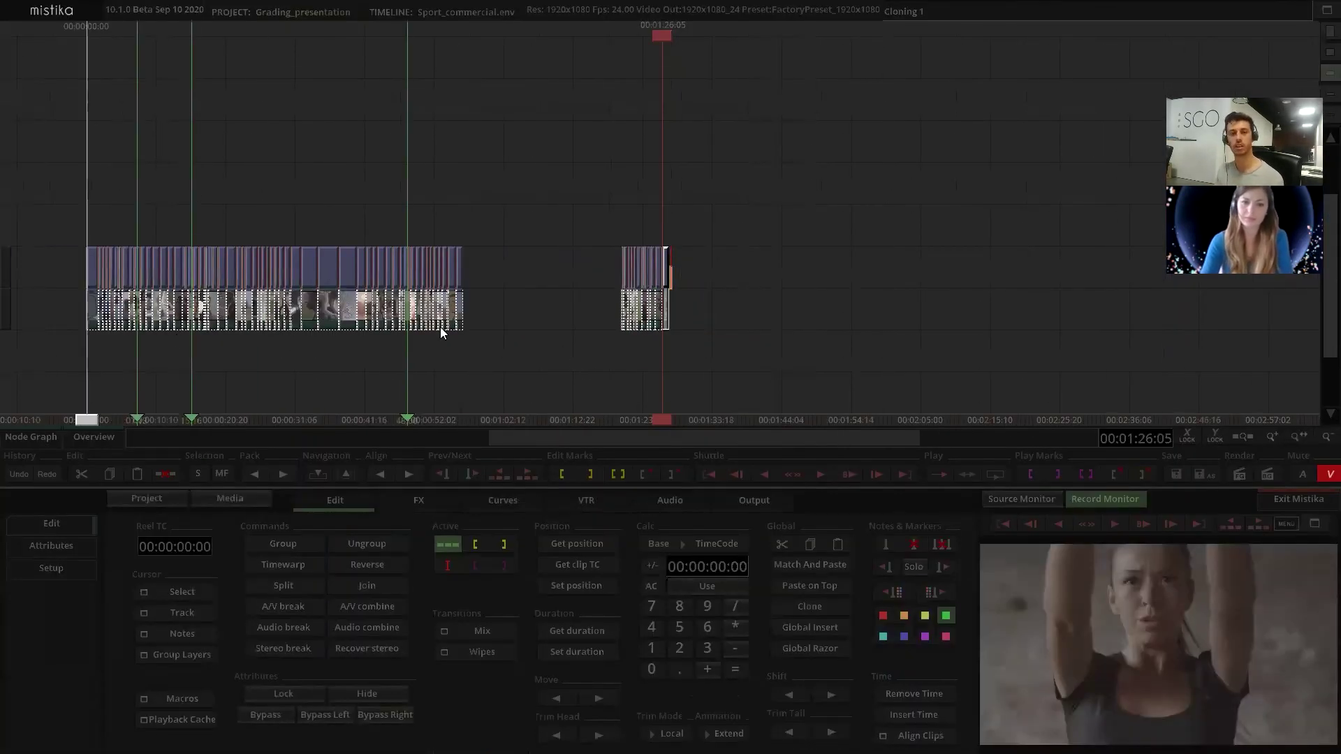
pyautogui.moveTo(458, 365); pyautogui.dragTo(494, 351)
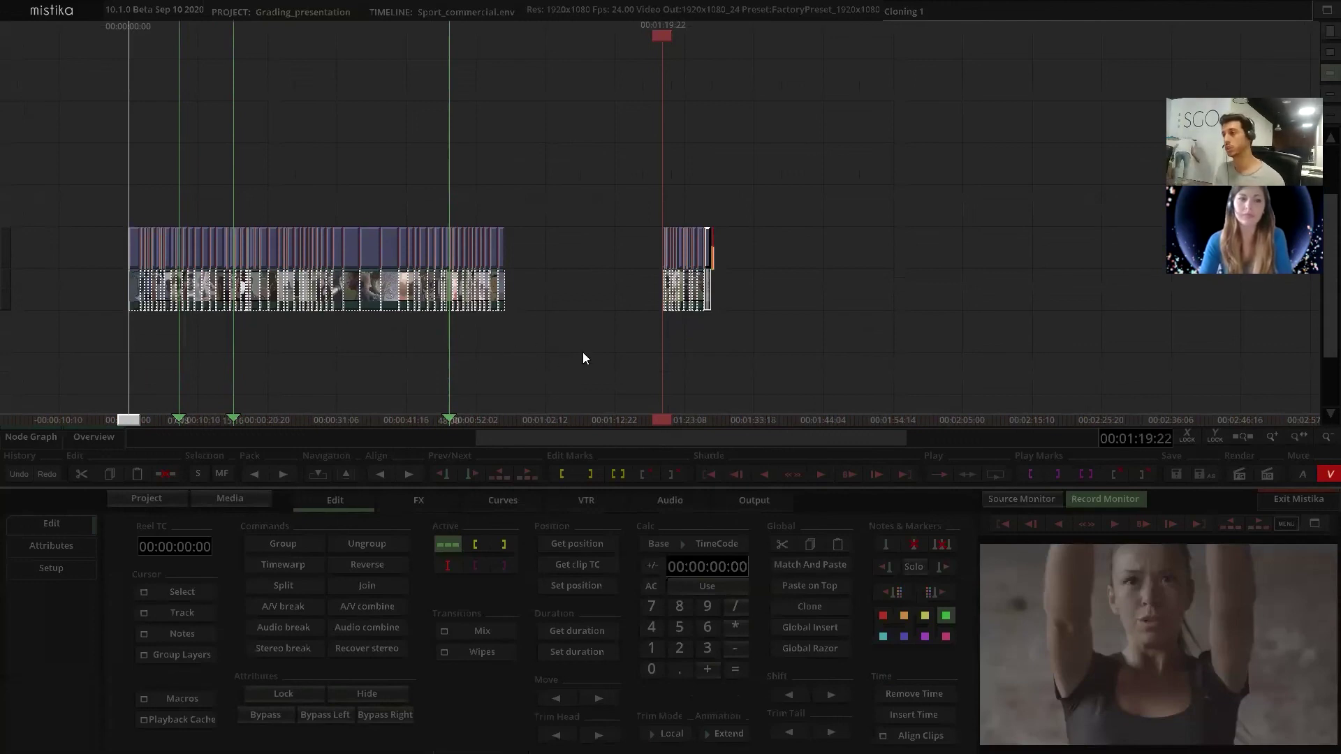
pyautogui.scroll(2, 583, 352)
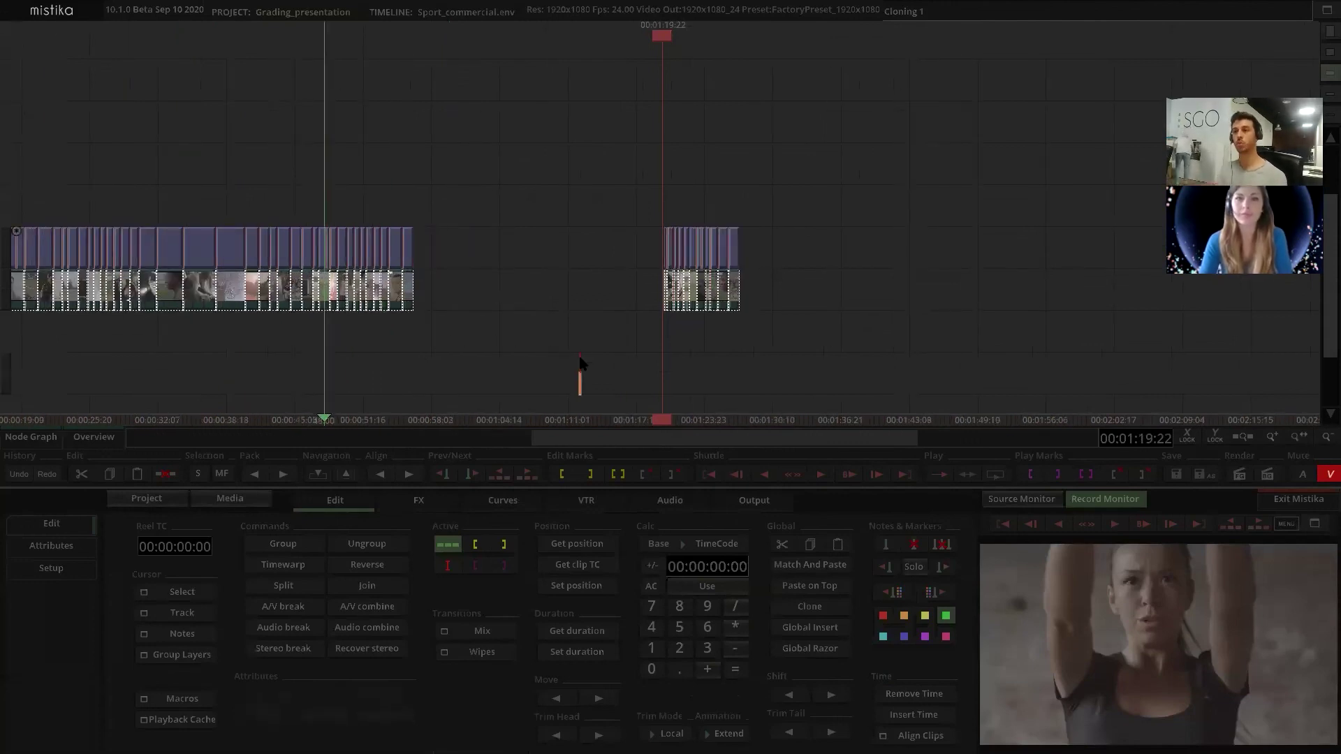